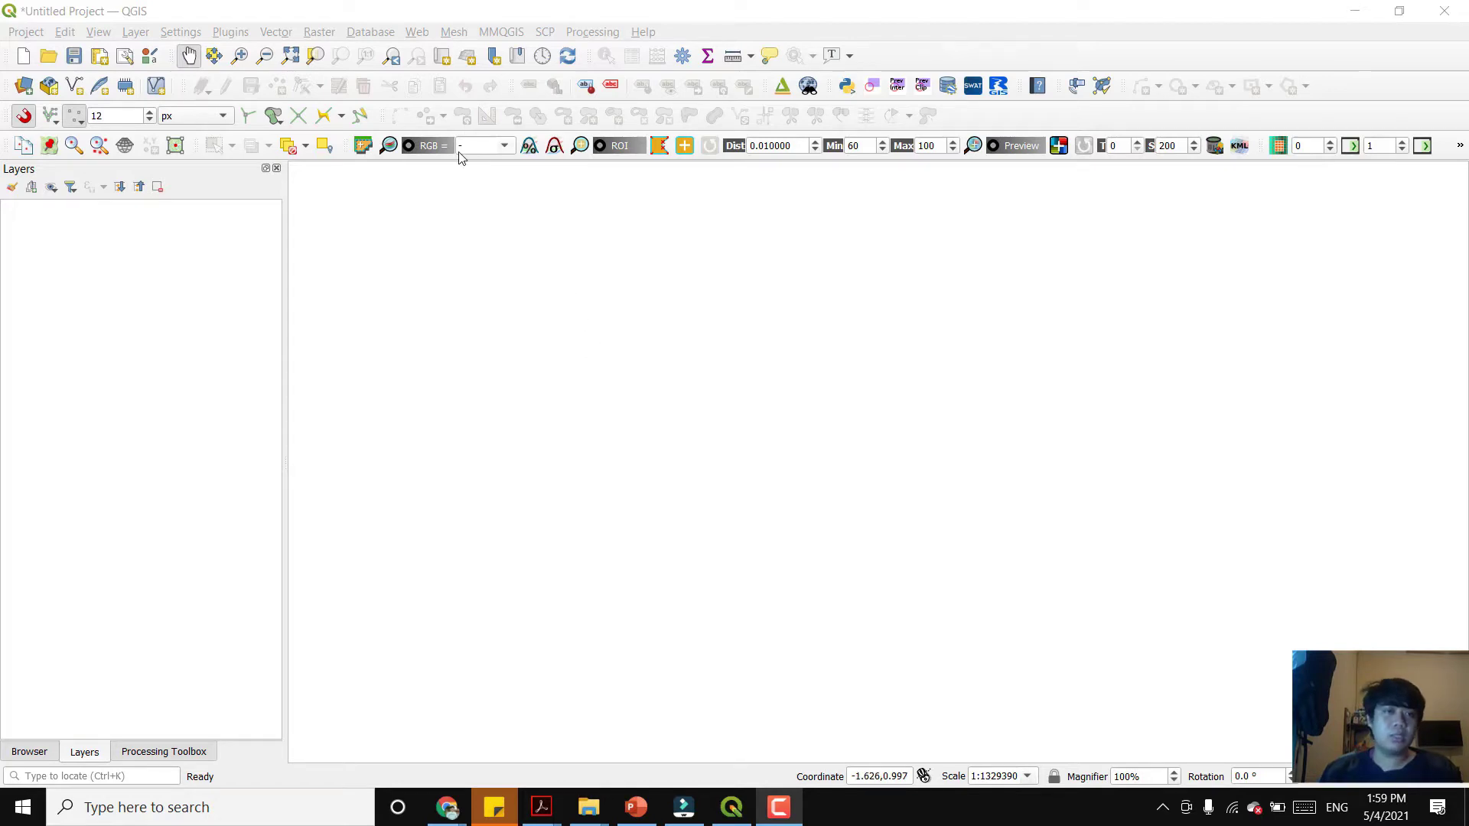
- Add the shapefile PL.shp from the Penyiapan Data Tutupan Lahan folder to the project as a vector layer
click(280, 34)
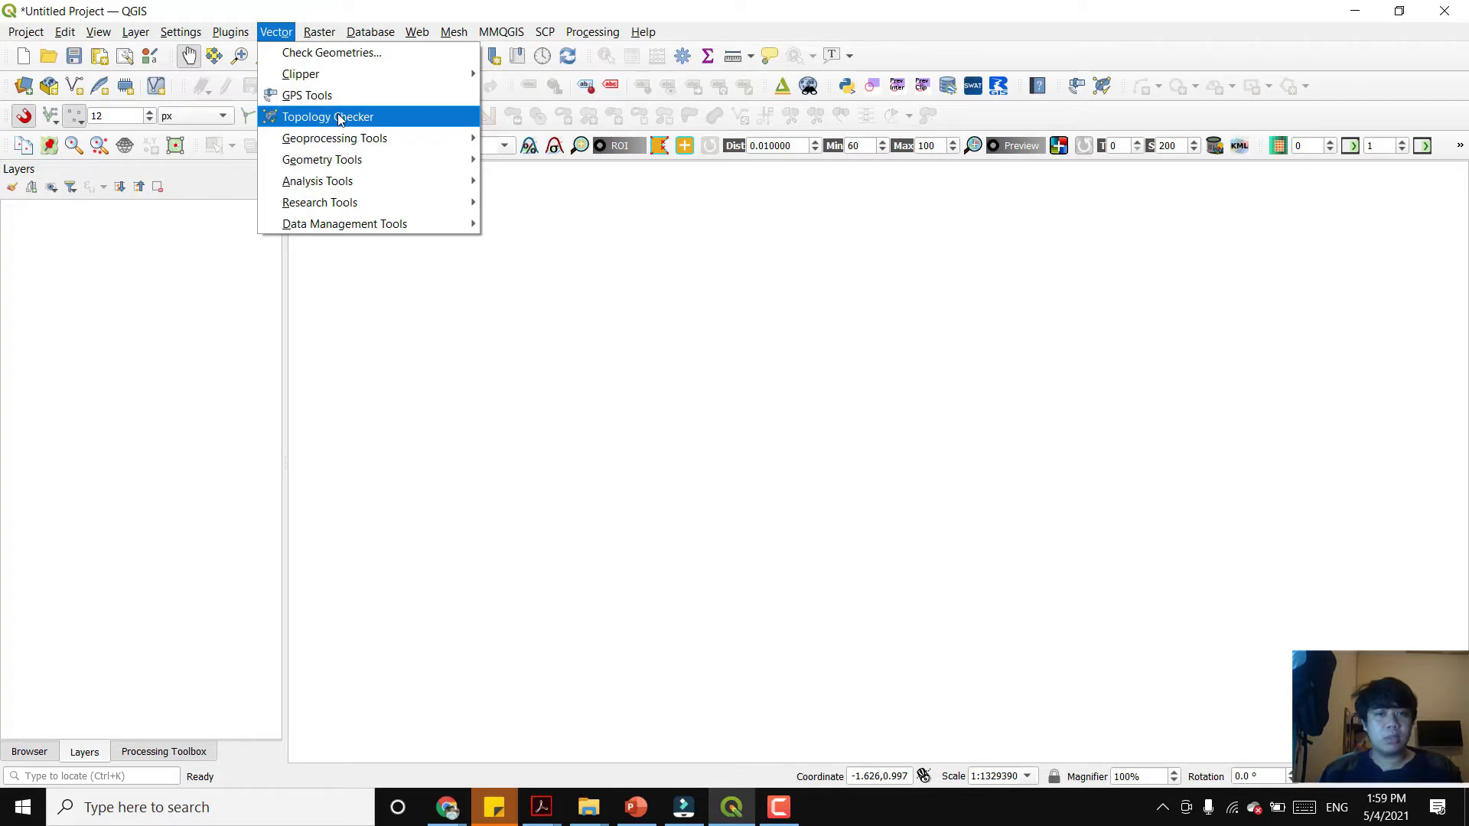
click(138, 36)
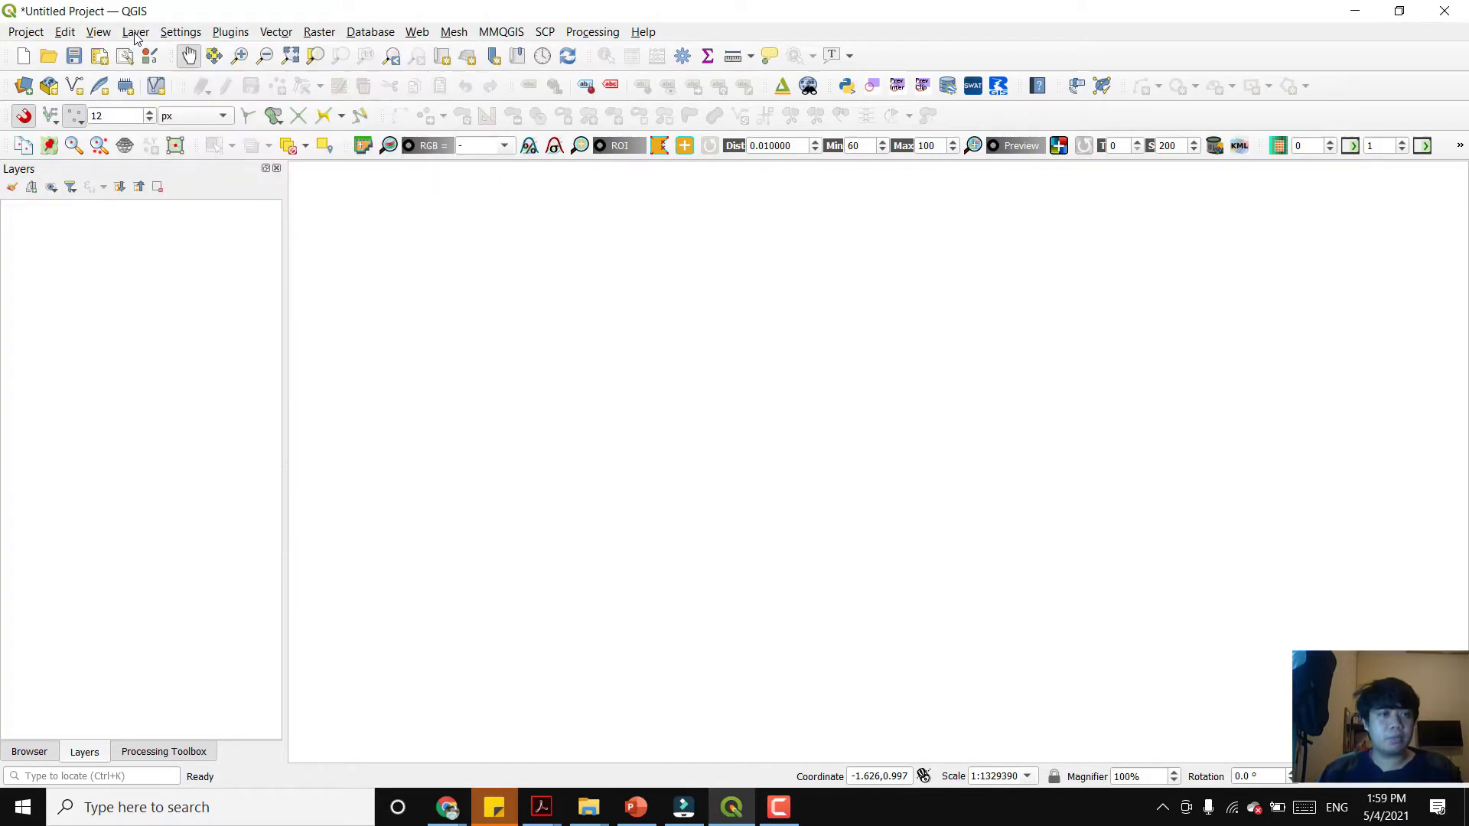
click(138, 37)
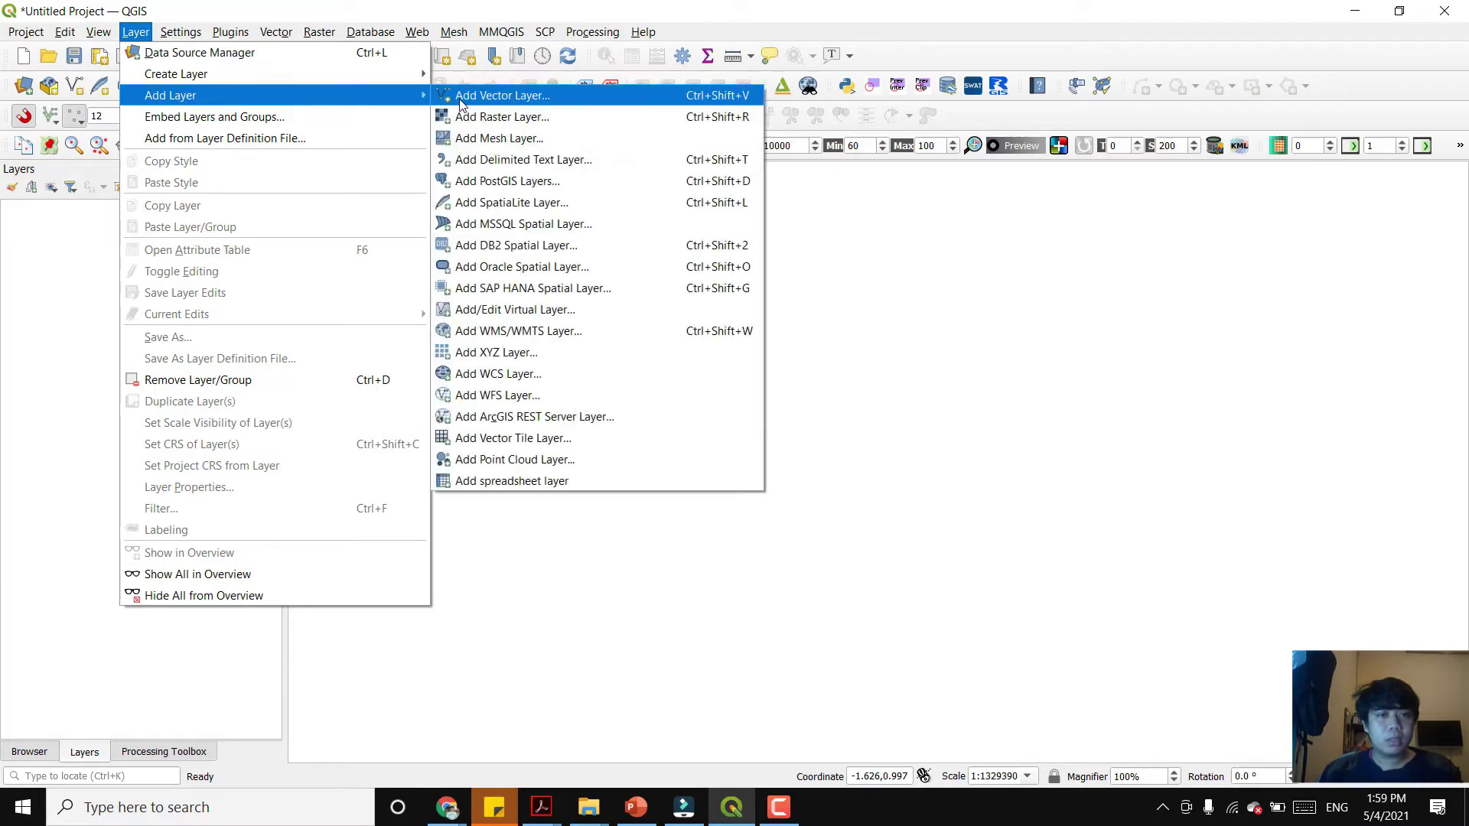
click(460, 97)
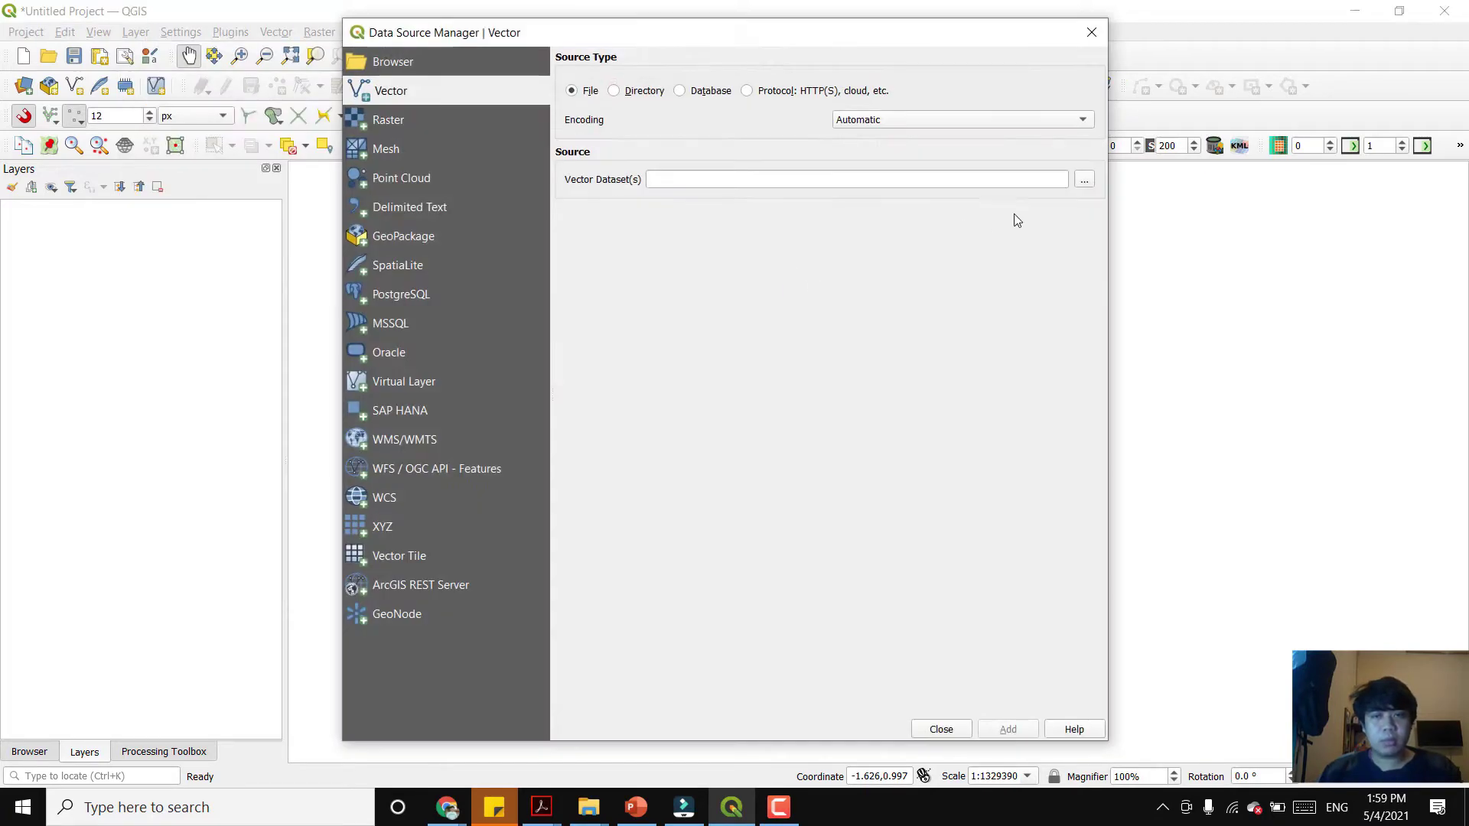
click(1087, 178)
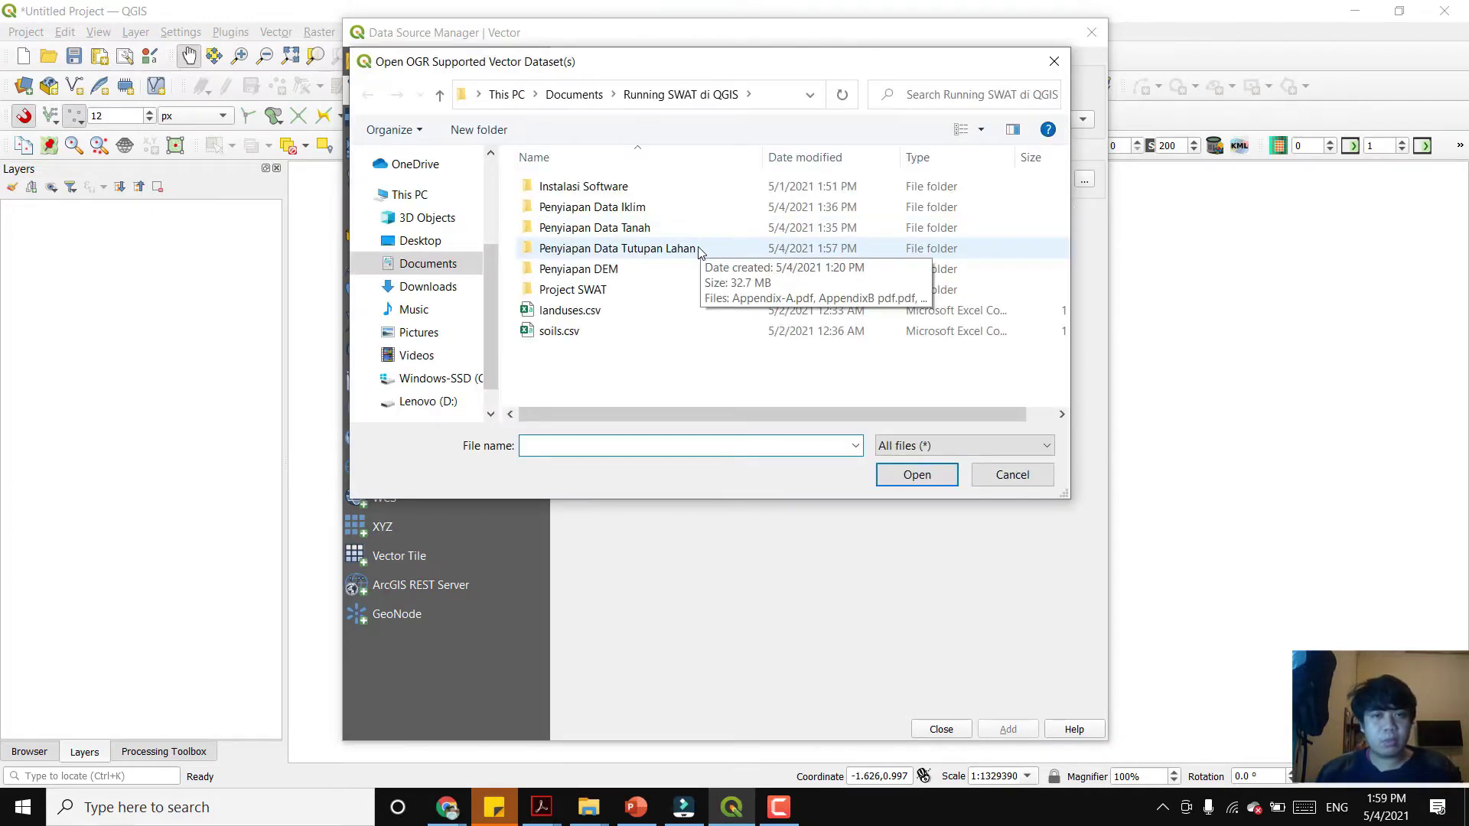
double_click(697, 249)
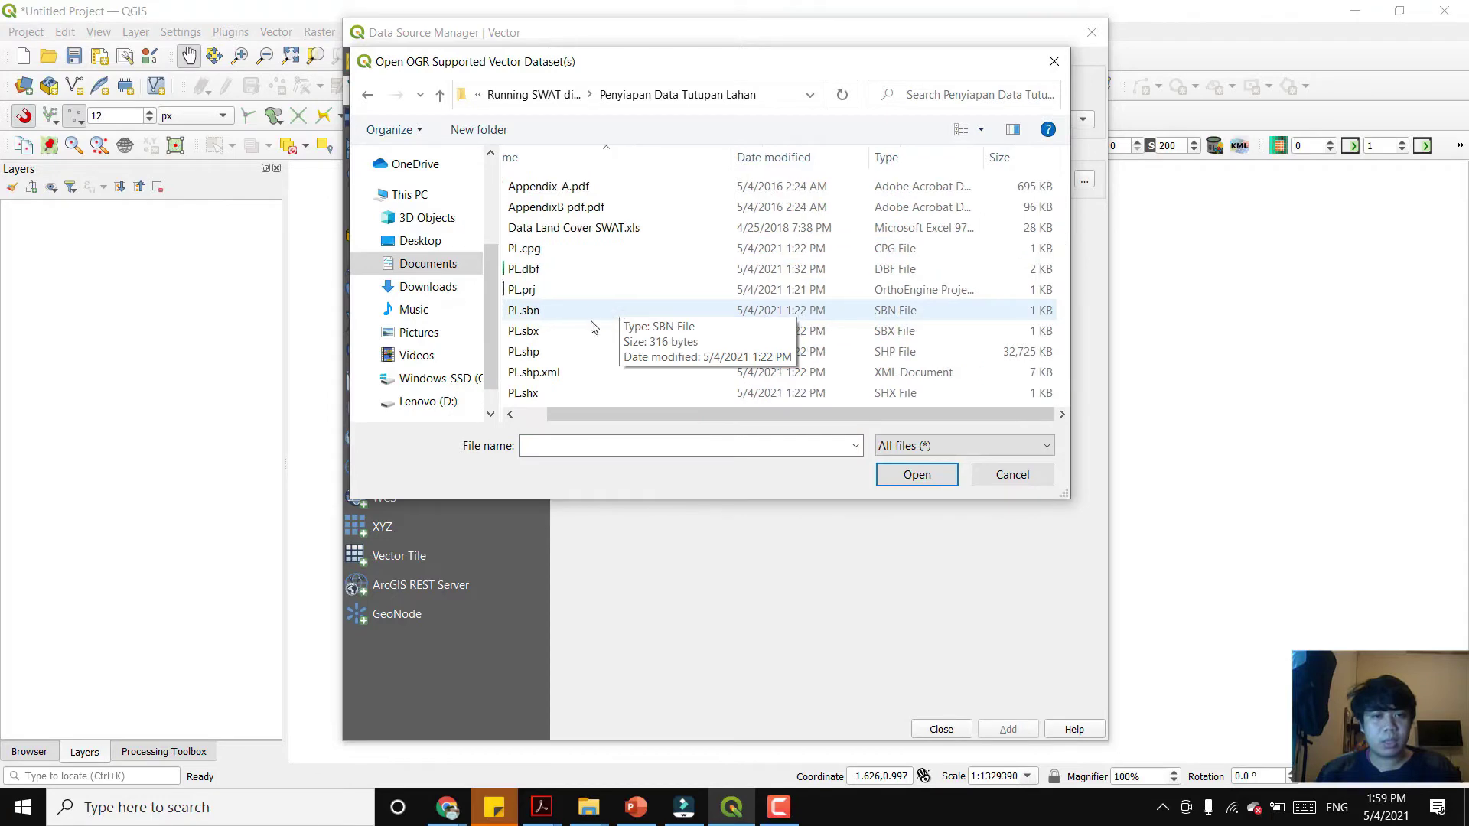
click(602, 351)
click(904, 476)
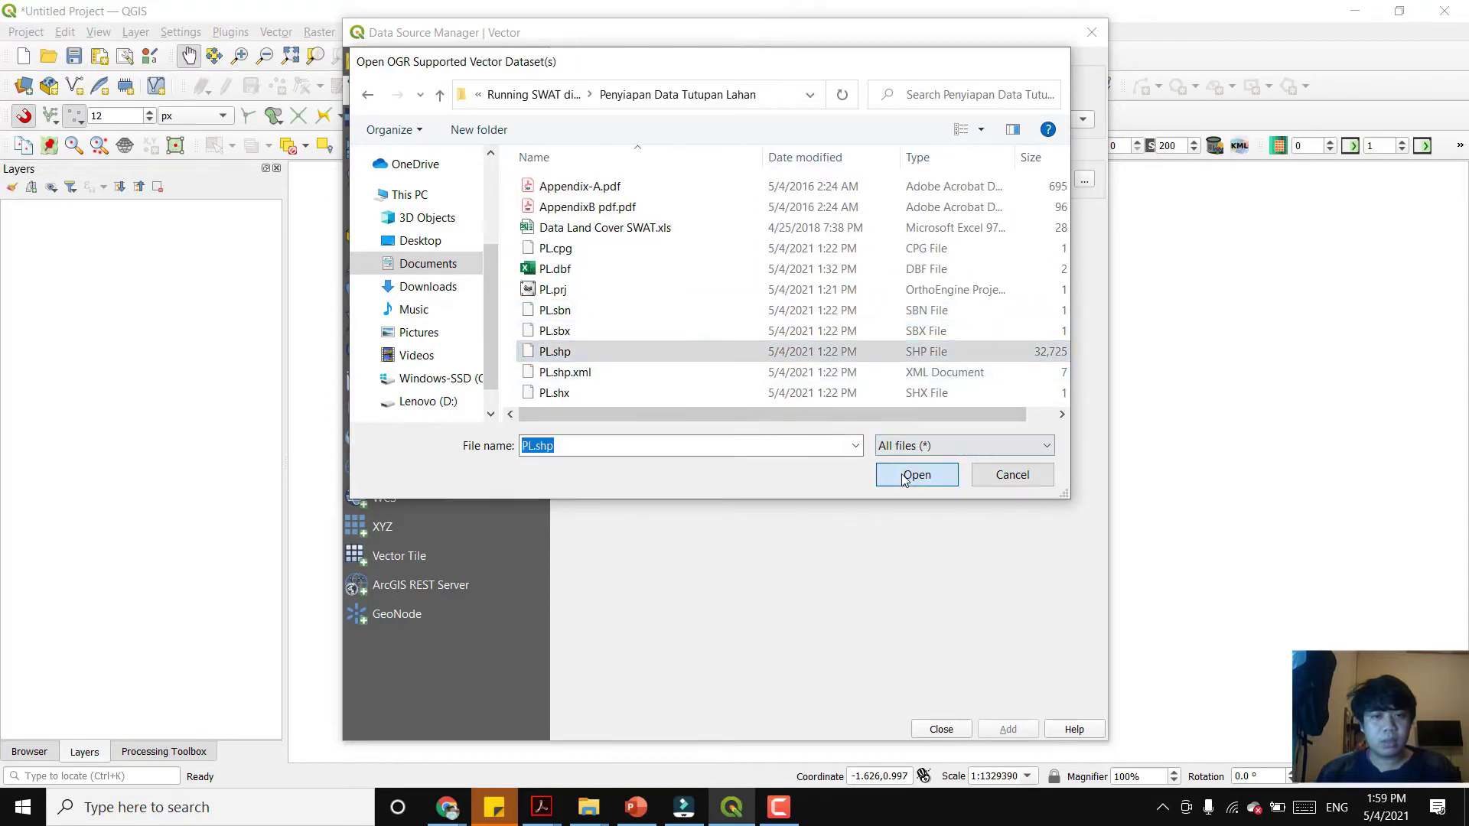
click(1002, 732)
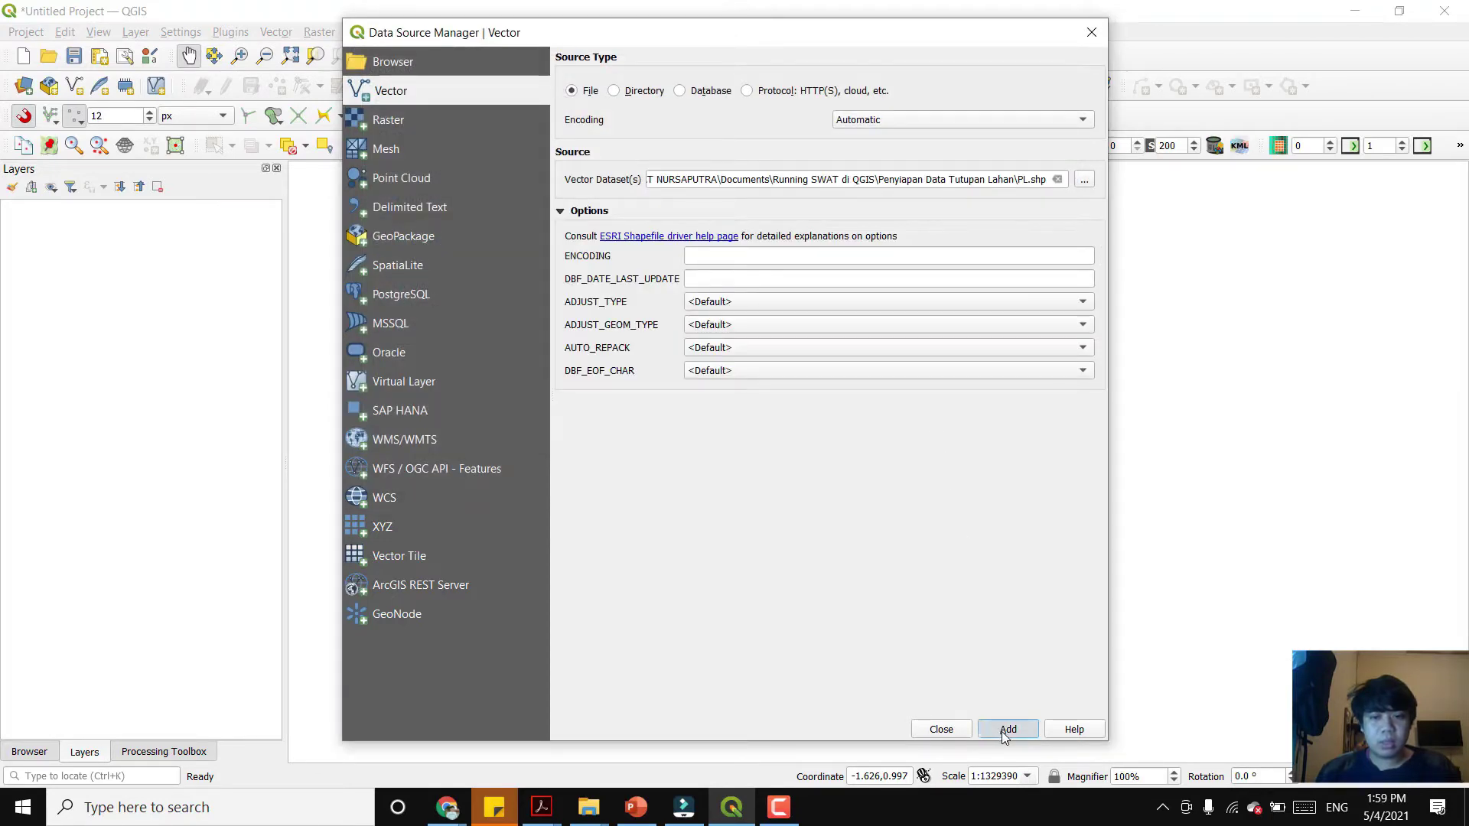
click(930, 731)
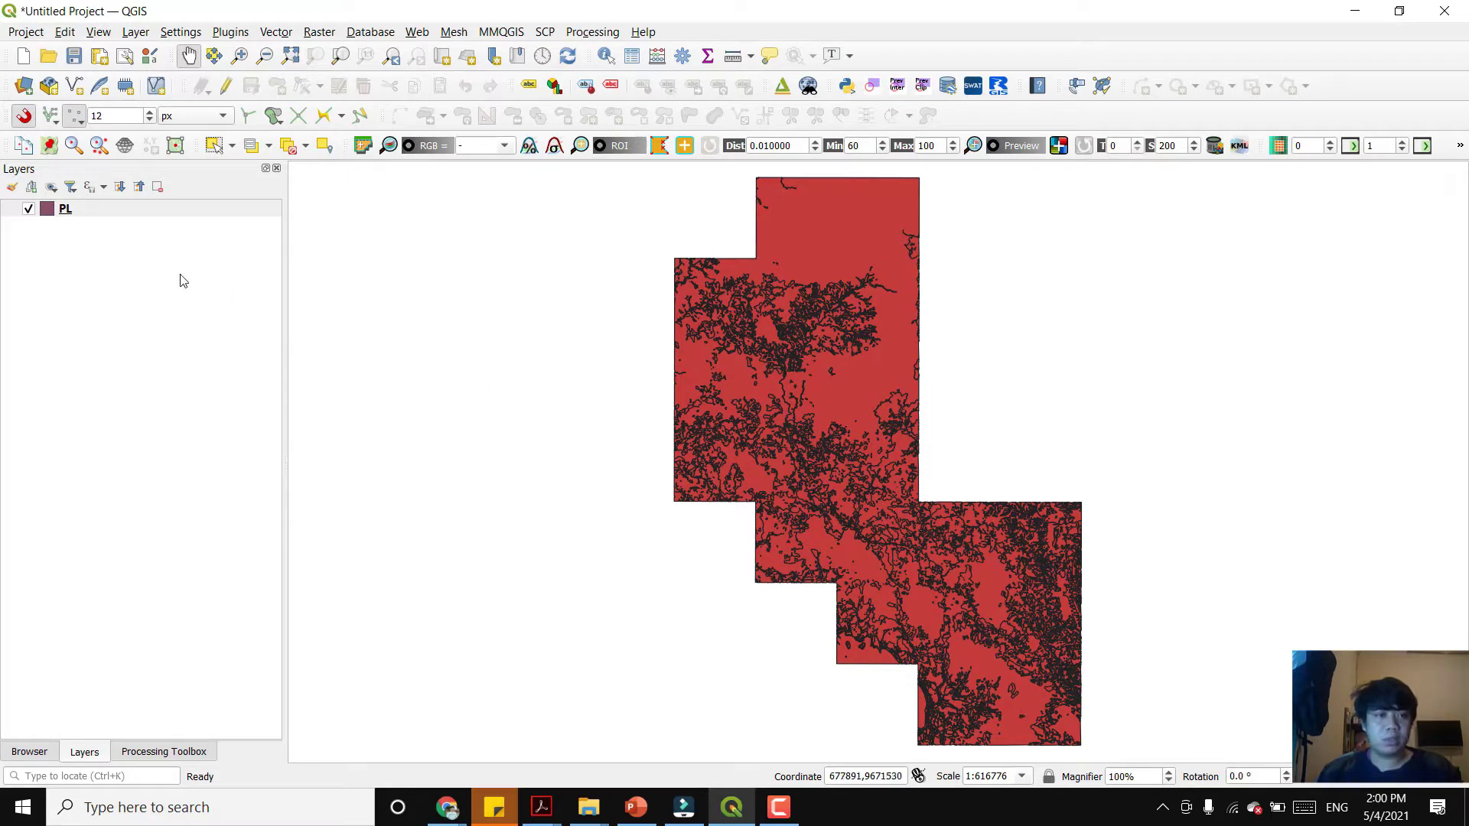
- Review the NAMA_UNSUR land cover classes in the PL layer's attribute table and close the table
right_click(81, 212)
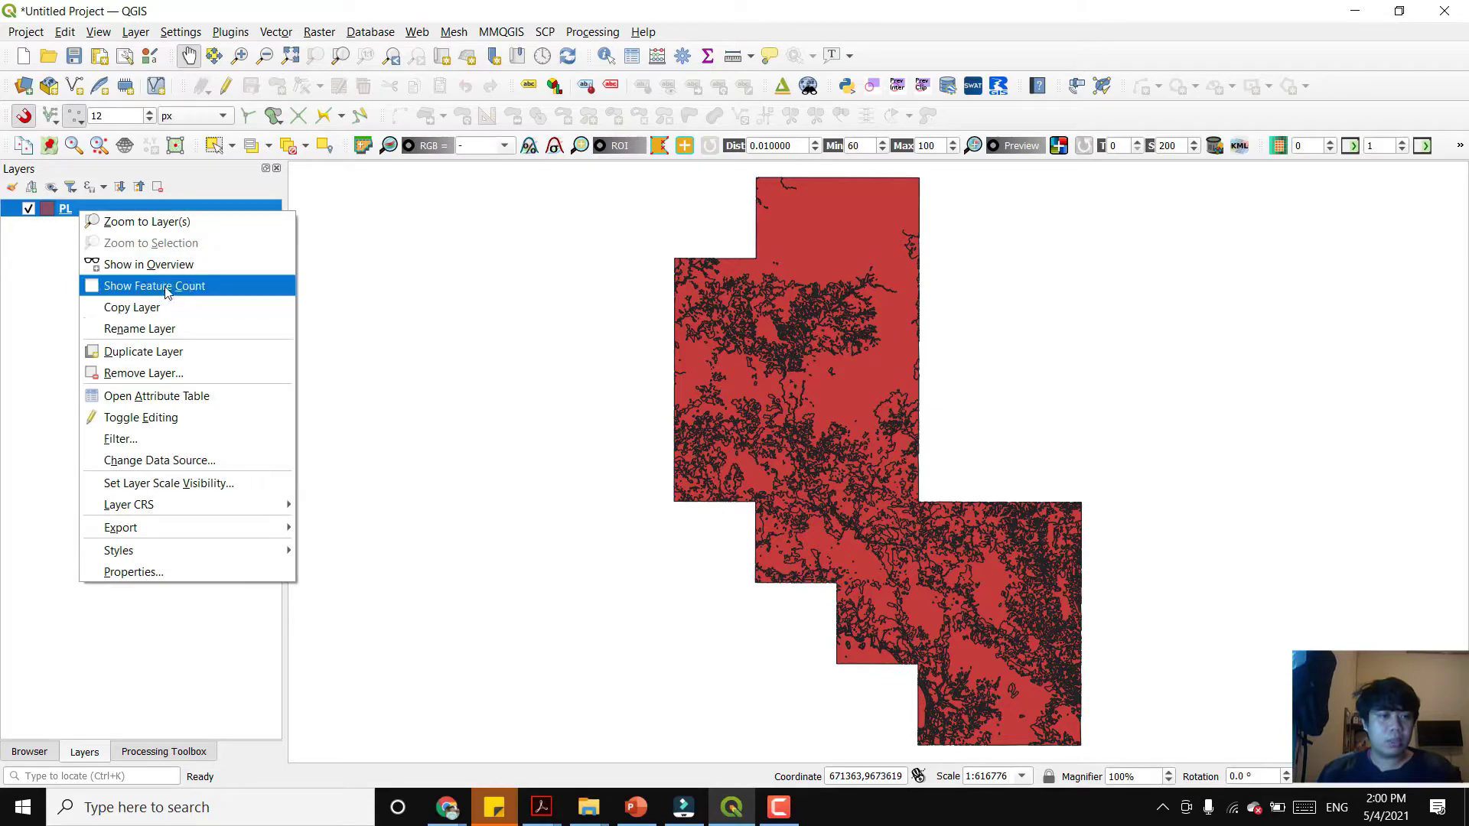
click(191, 395)
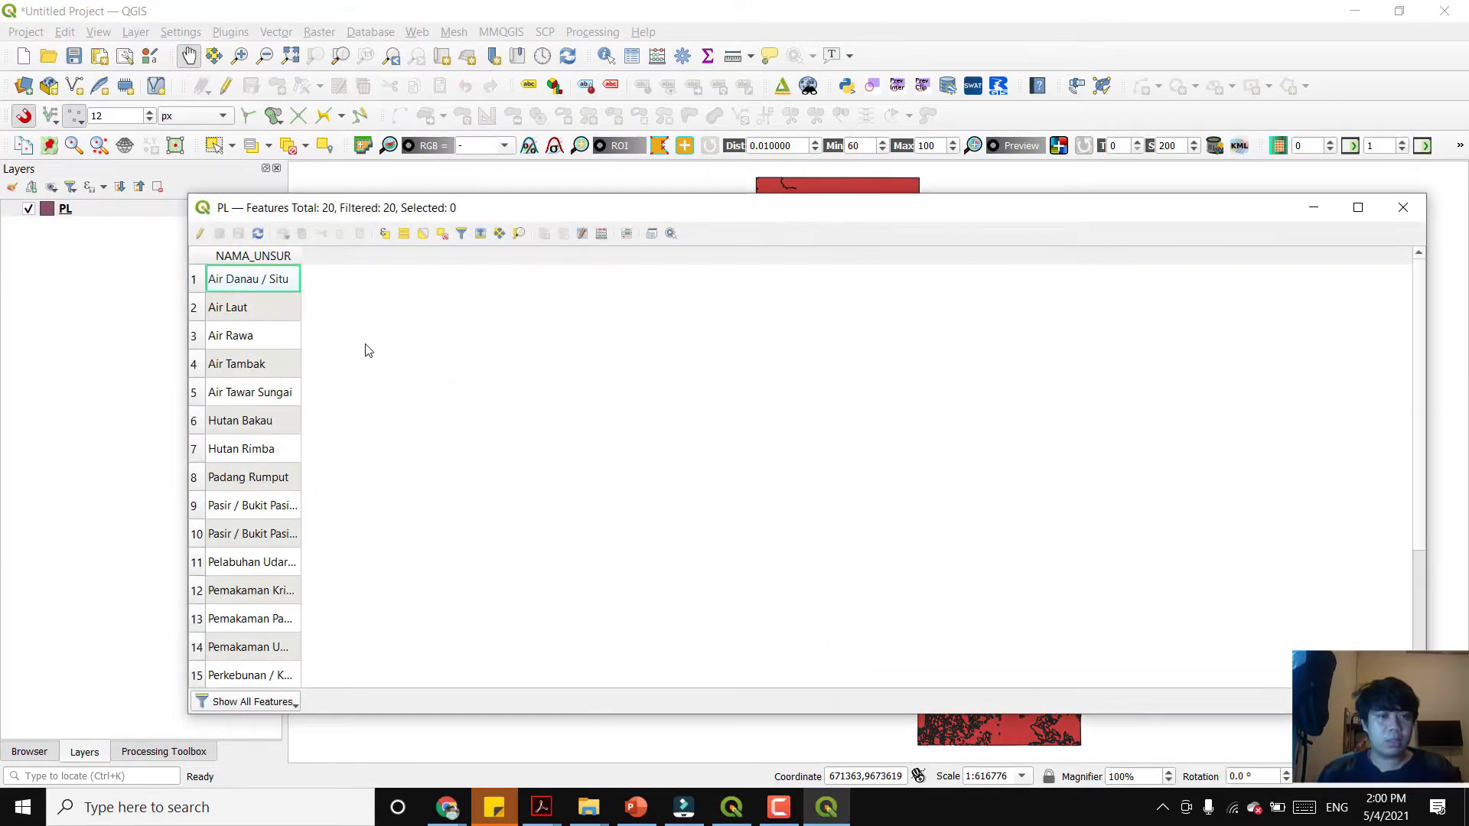
scroll(277, 403, down, 2)
scroll(270, 472, up, 2)
scroll(271, 465, down, 2)
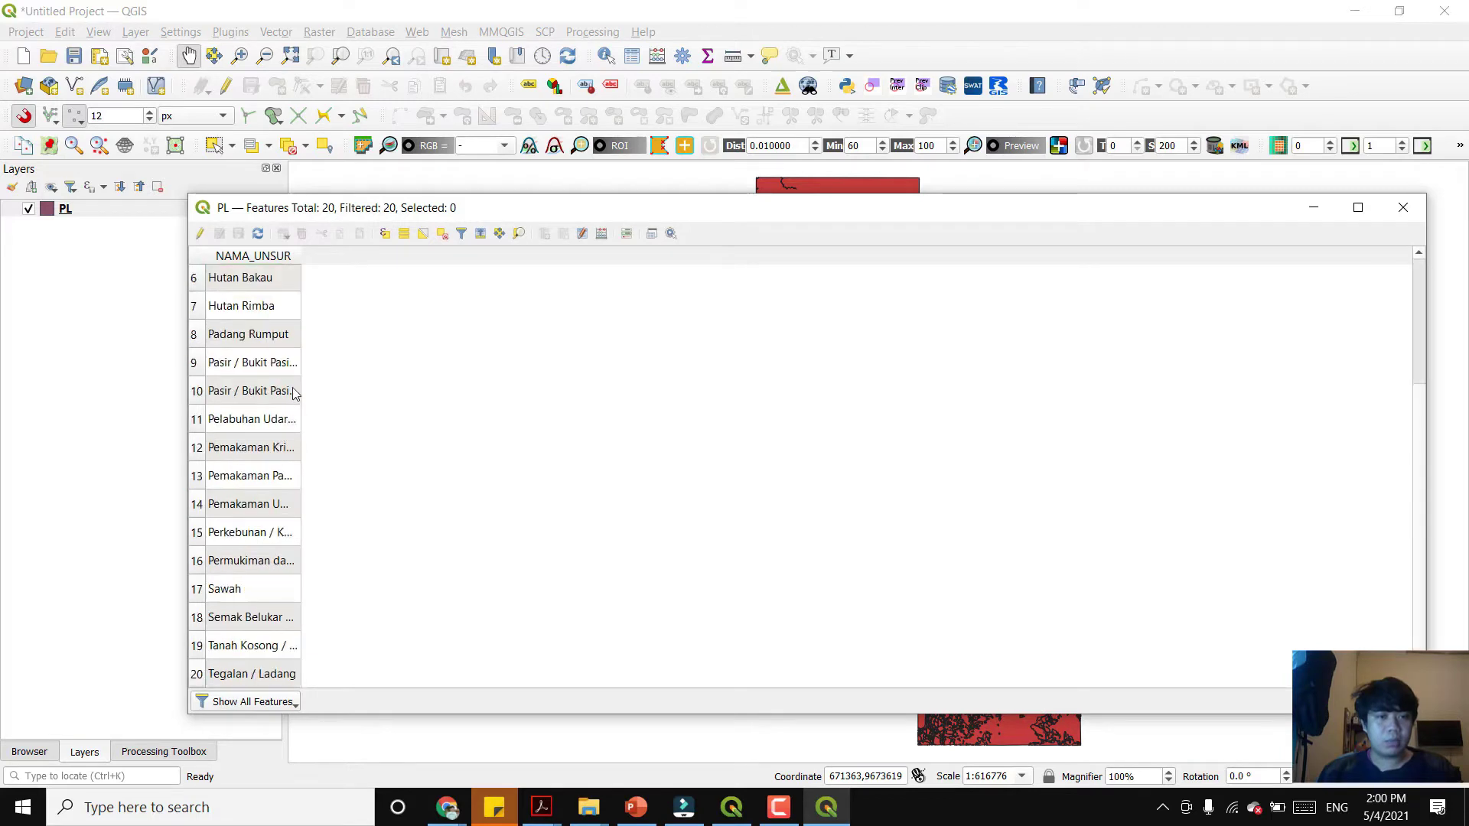
scroll(284, 389, up, 2)
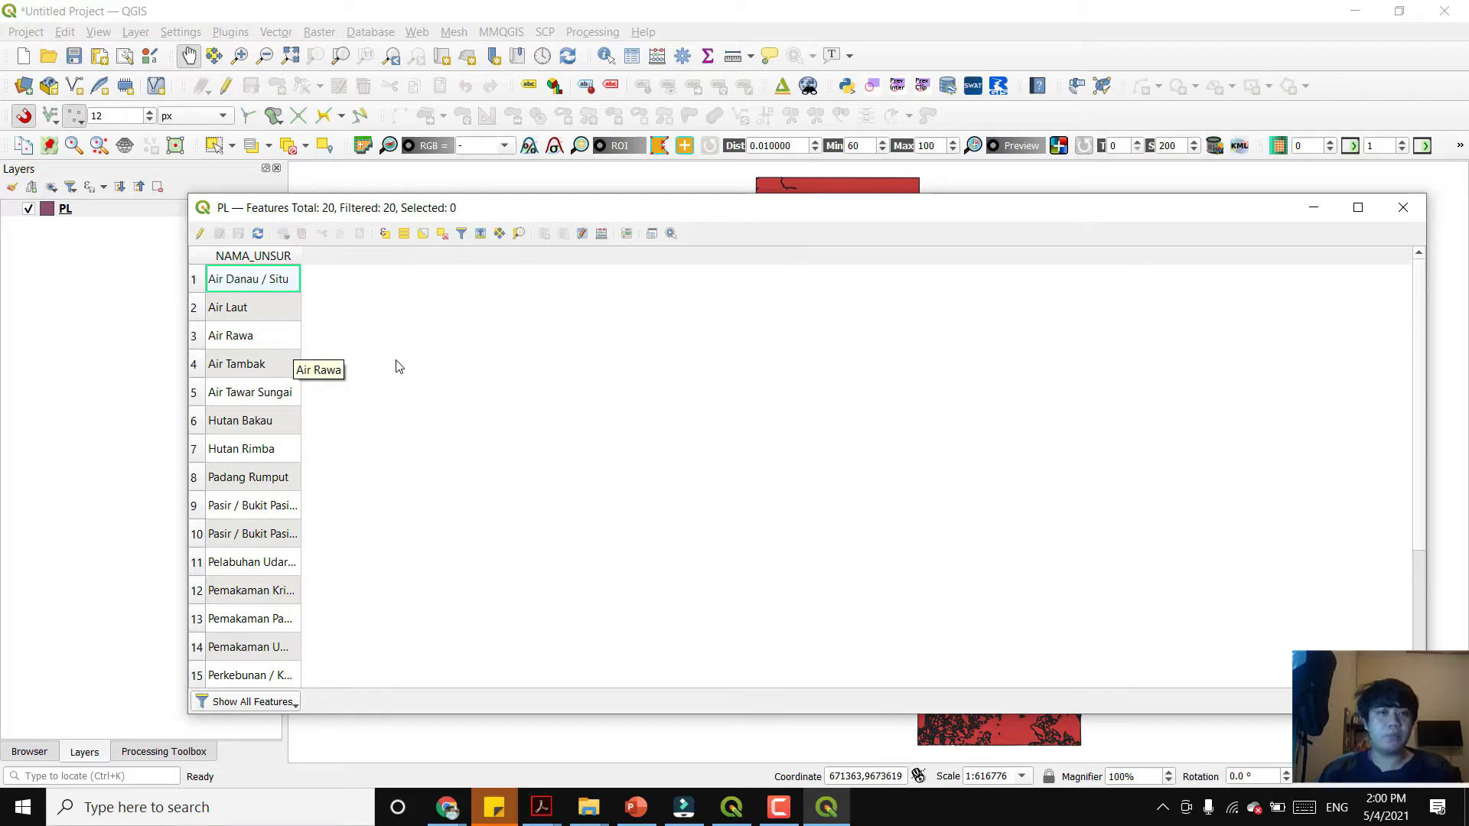
click(1402, 207)
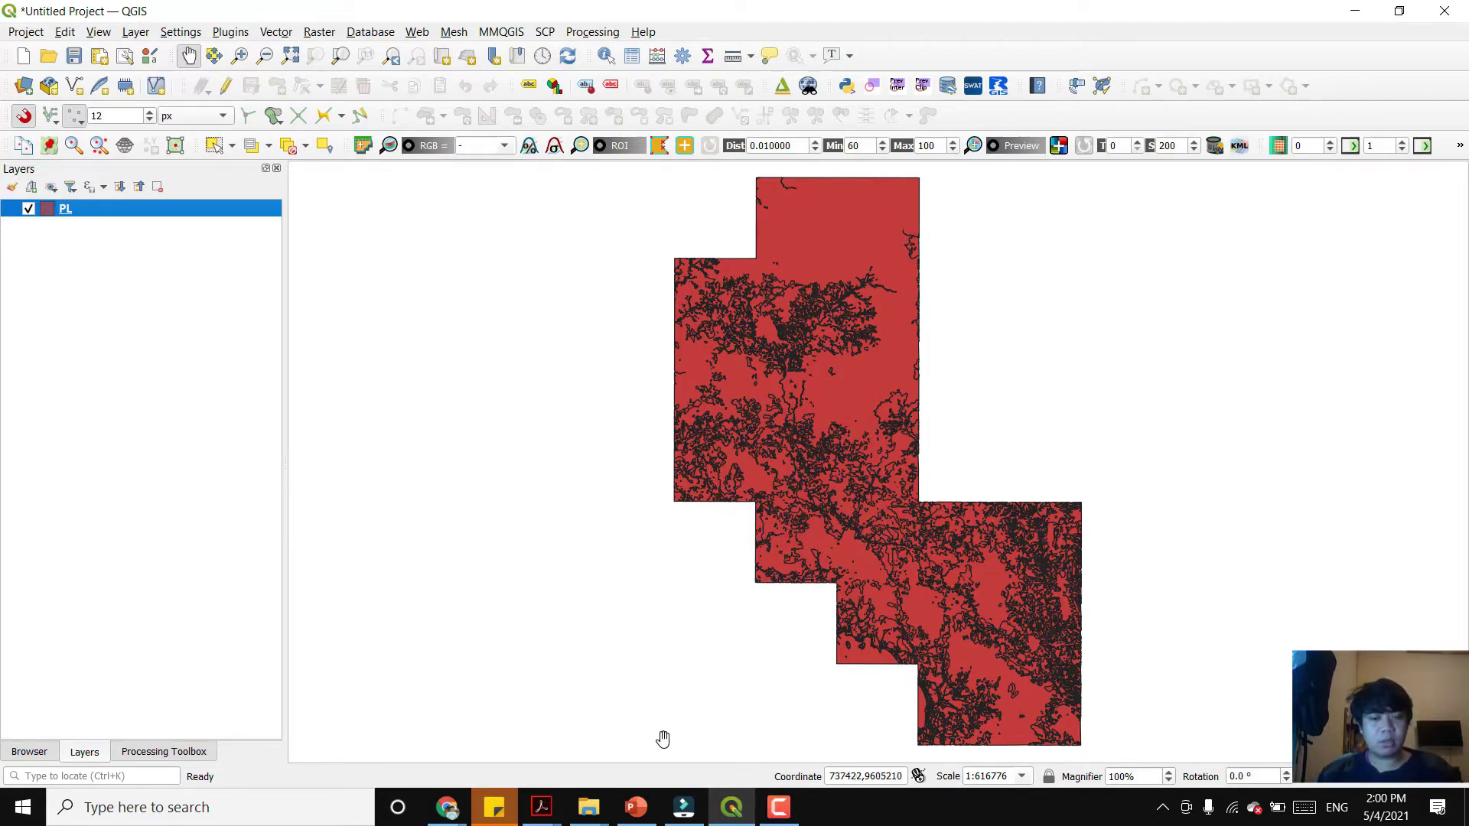
- Switch to File Explorer and open Appendix-A.pdf from the Penyiapan Data Tutupan Lahan folder inside Running SWAT di QGIS
click(590, 809)
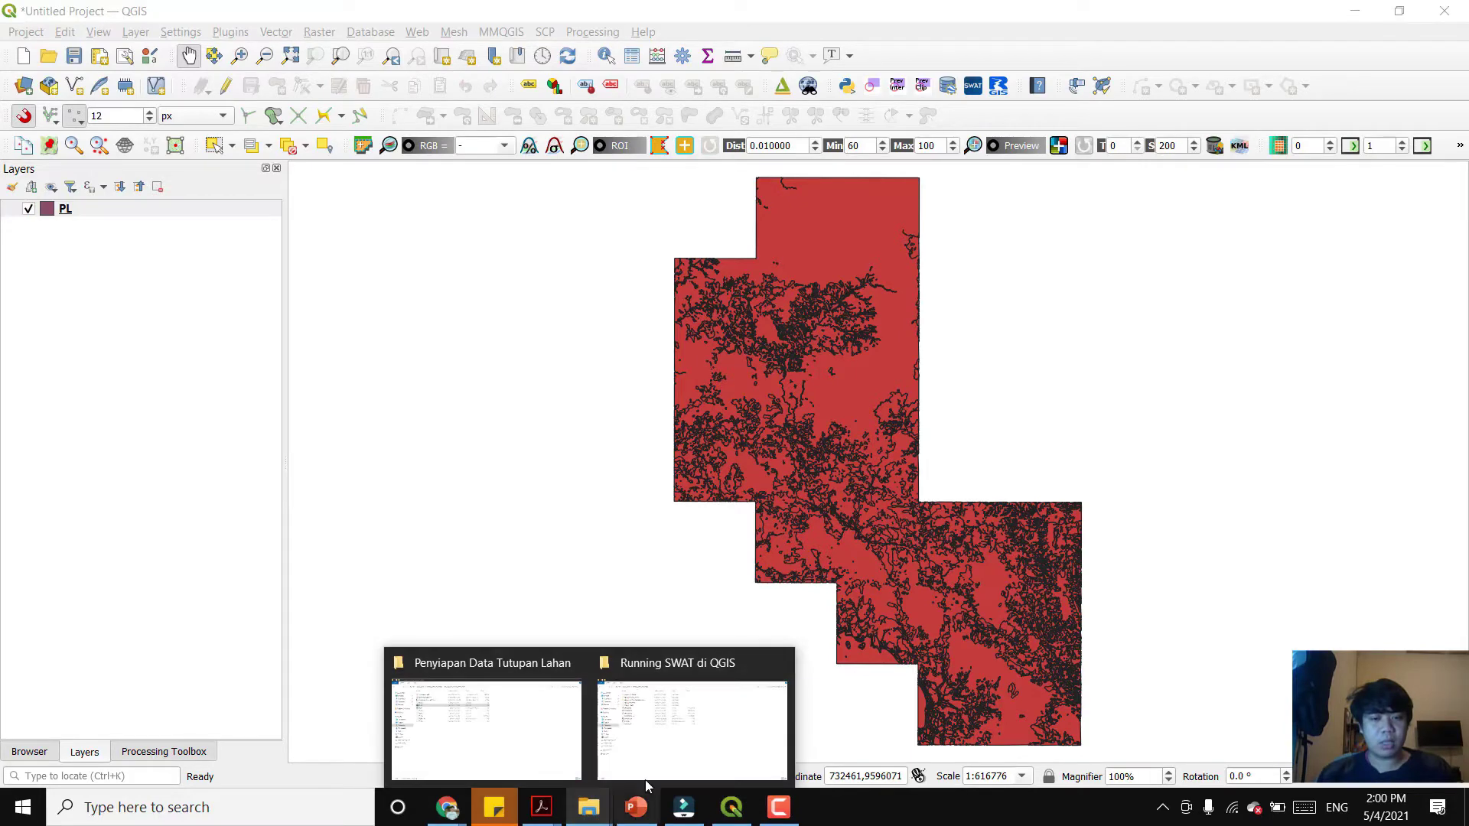
click(659, 774)
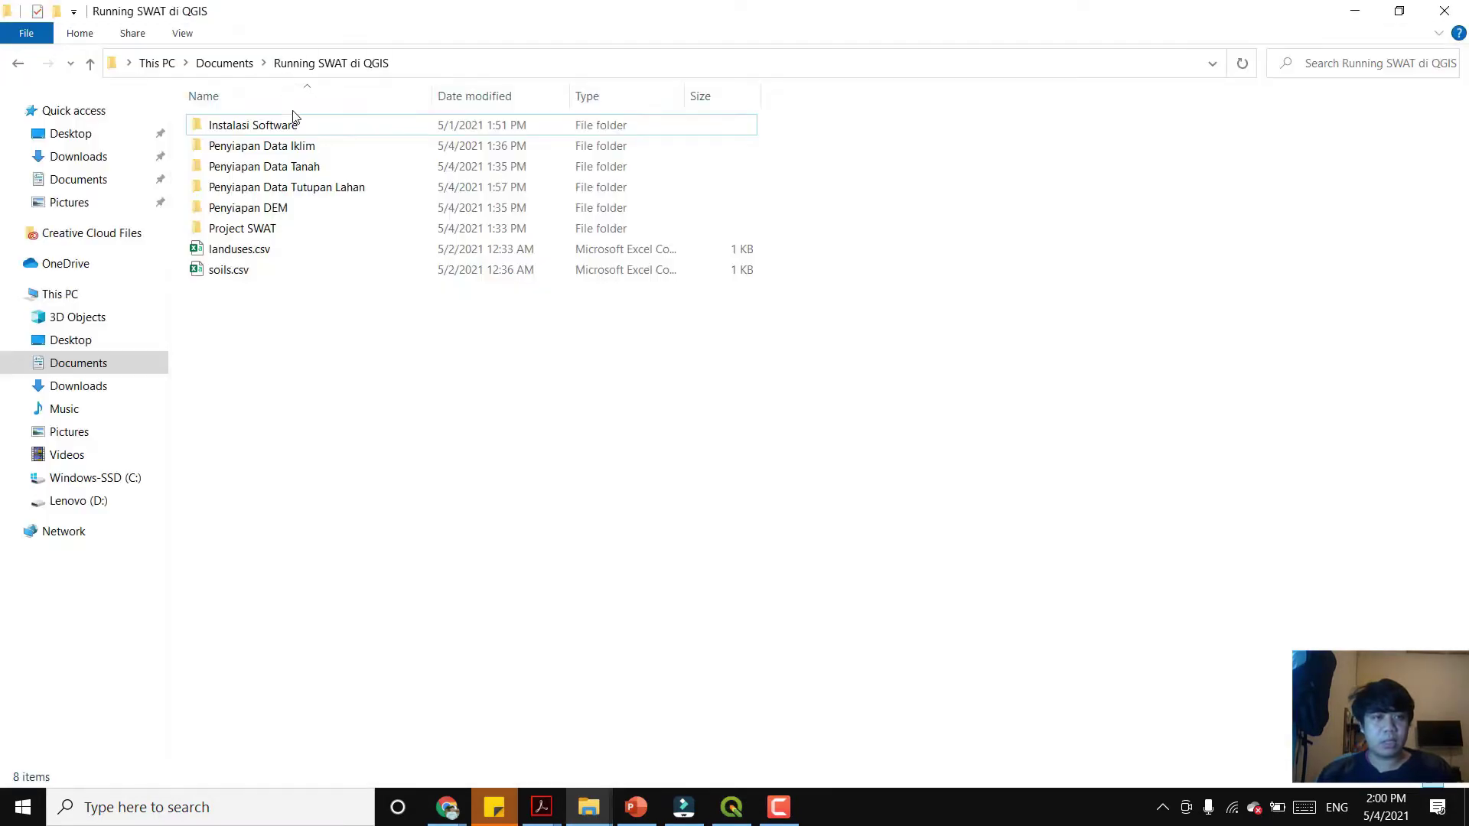
click(361, 190)
double_click(362, 189)
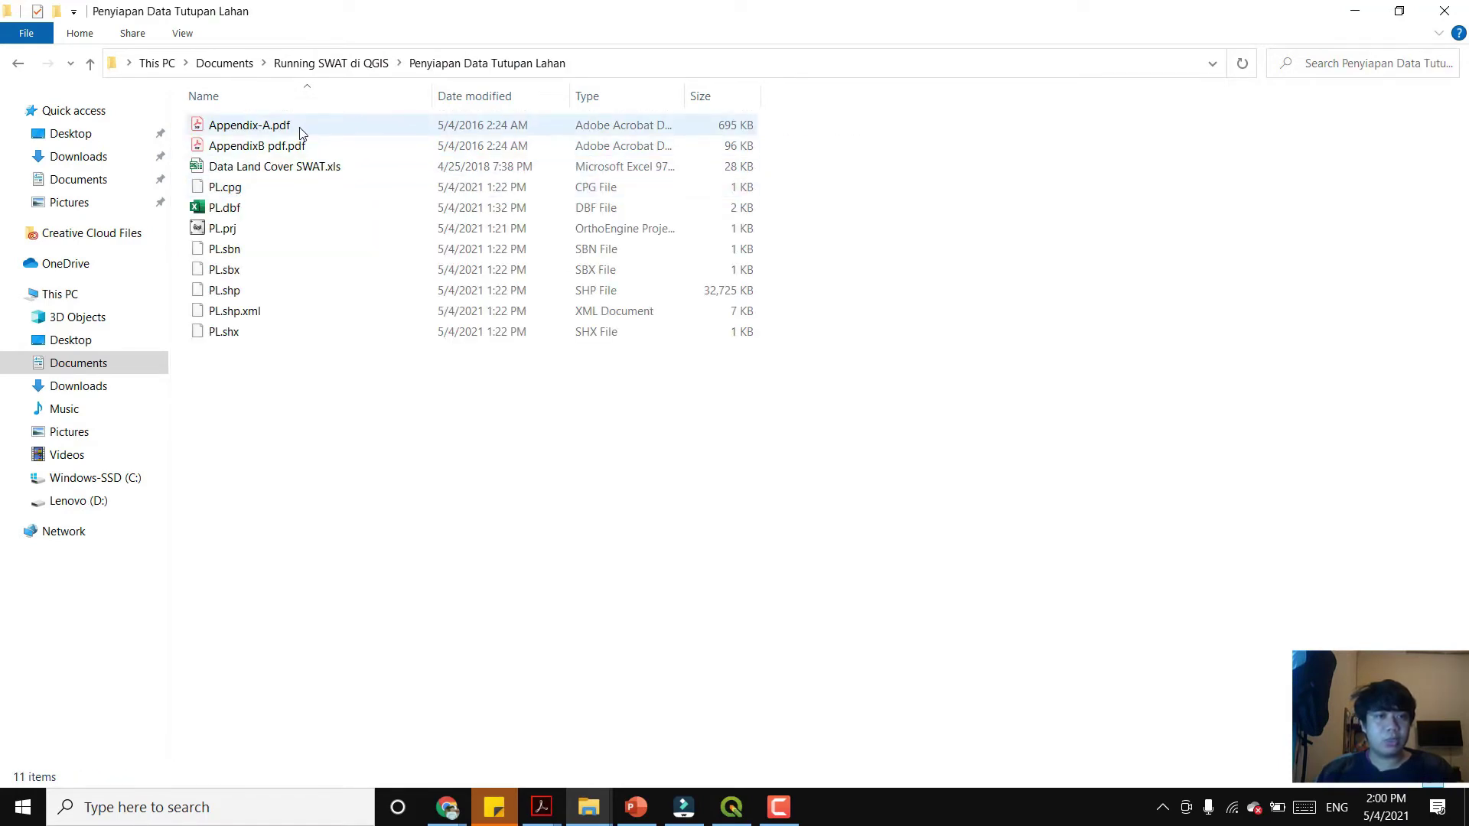
click(301, 131)
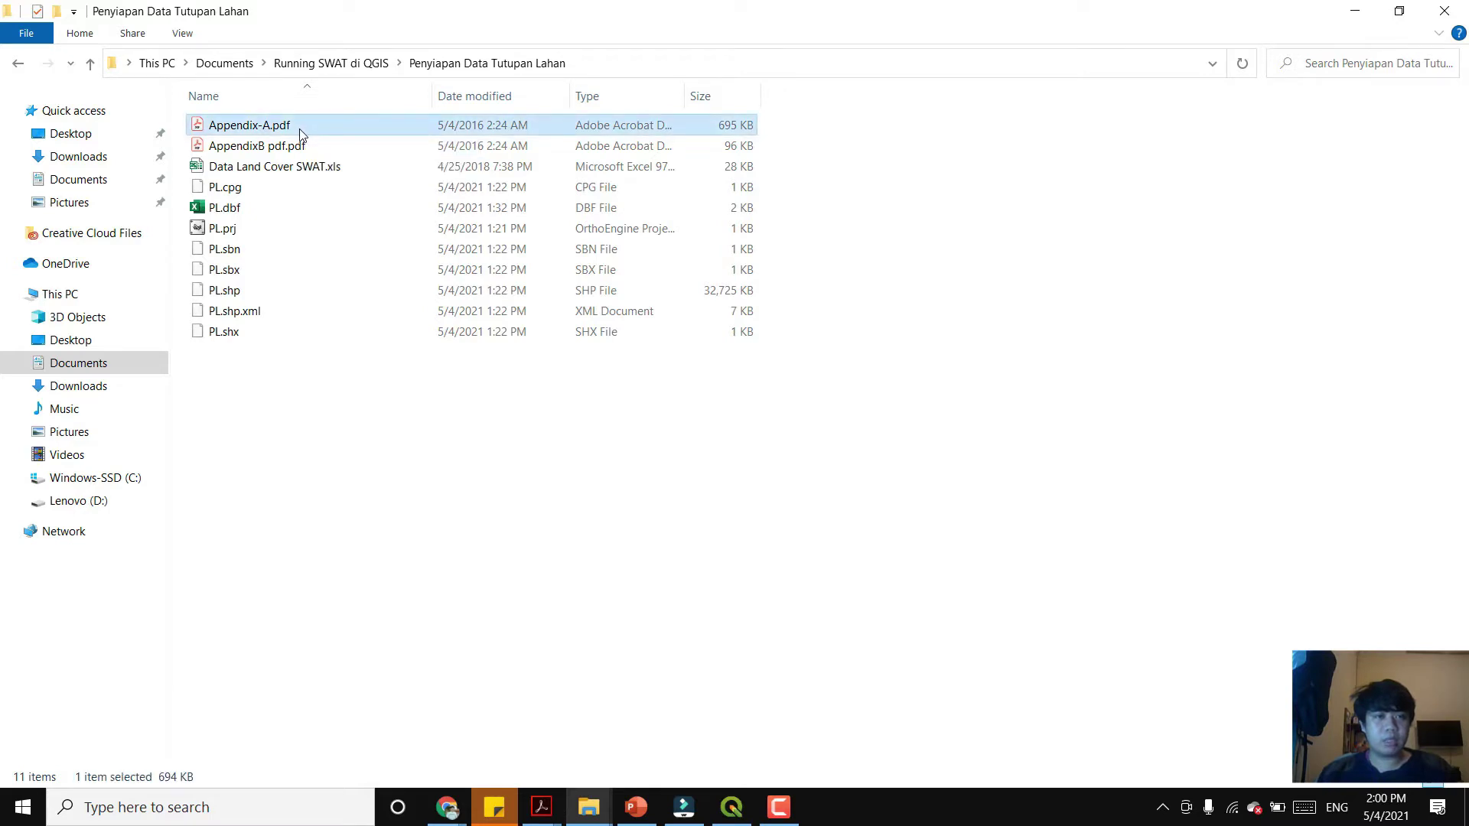
double_click(300, 128)
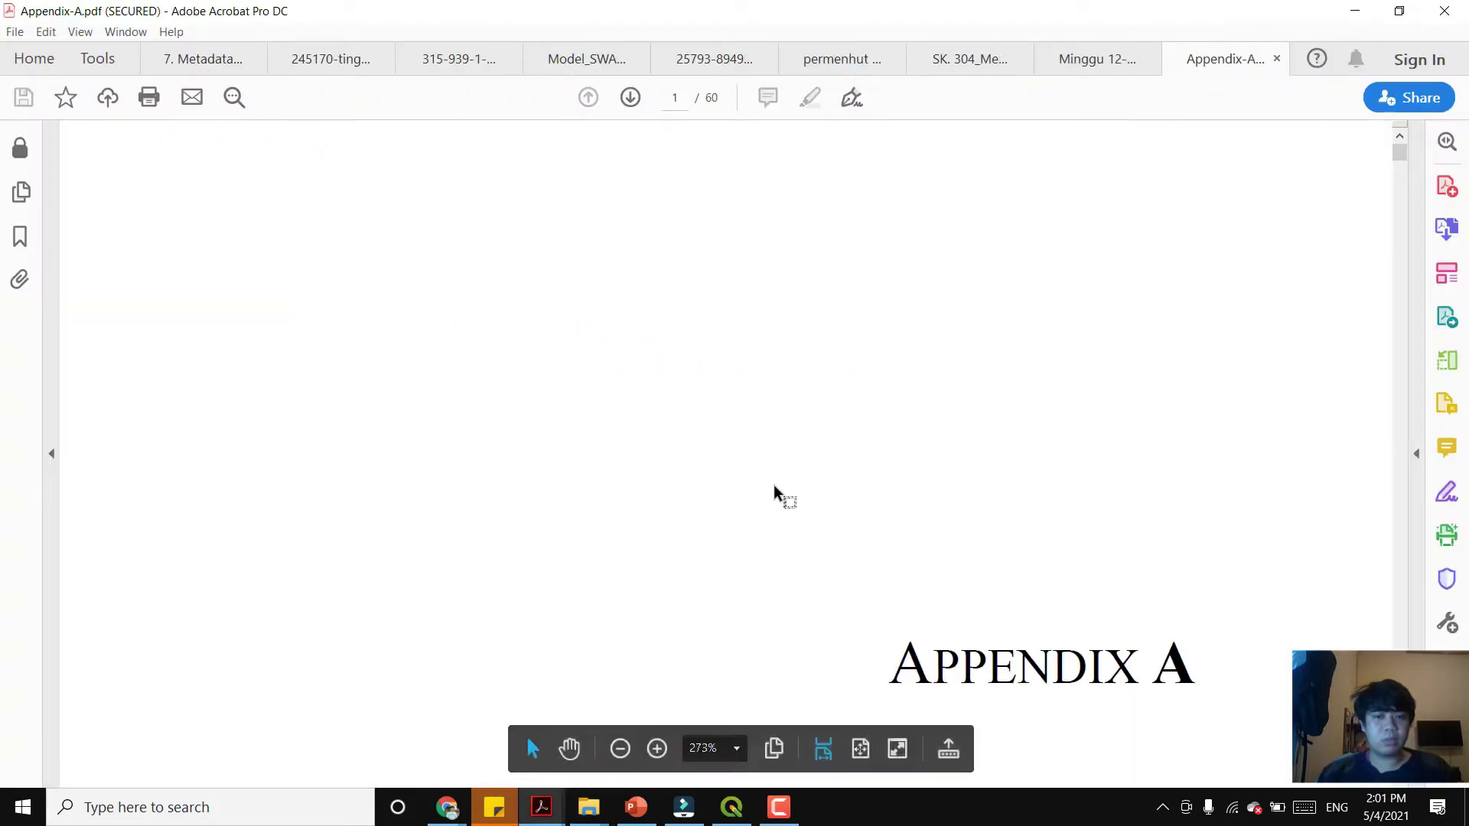
- Examine the common names and plant codes in the Appendix A plant database tables, including Table A-4, and close the document
scroll(780, 484, down, 8)
scroll(806, 474, down, 5)
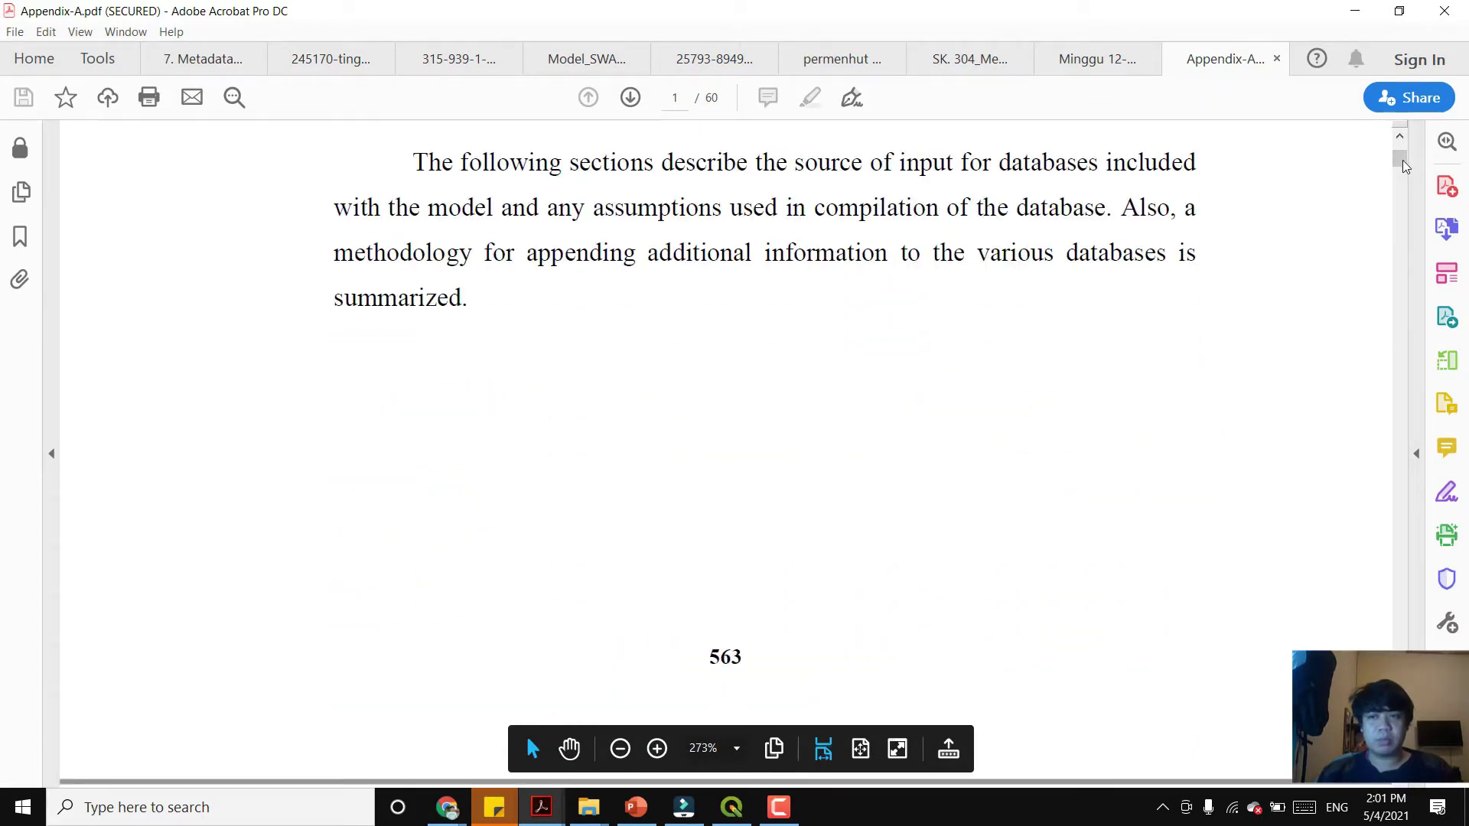
drag(1408, 160, 1421, 234)
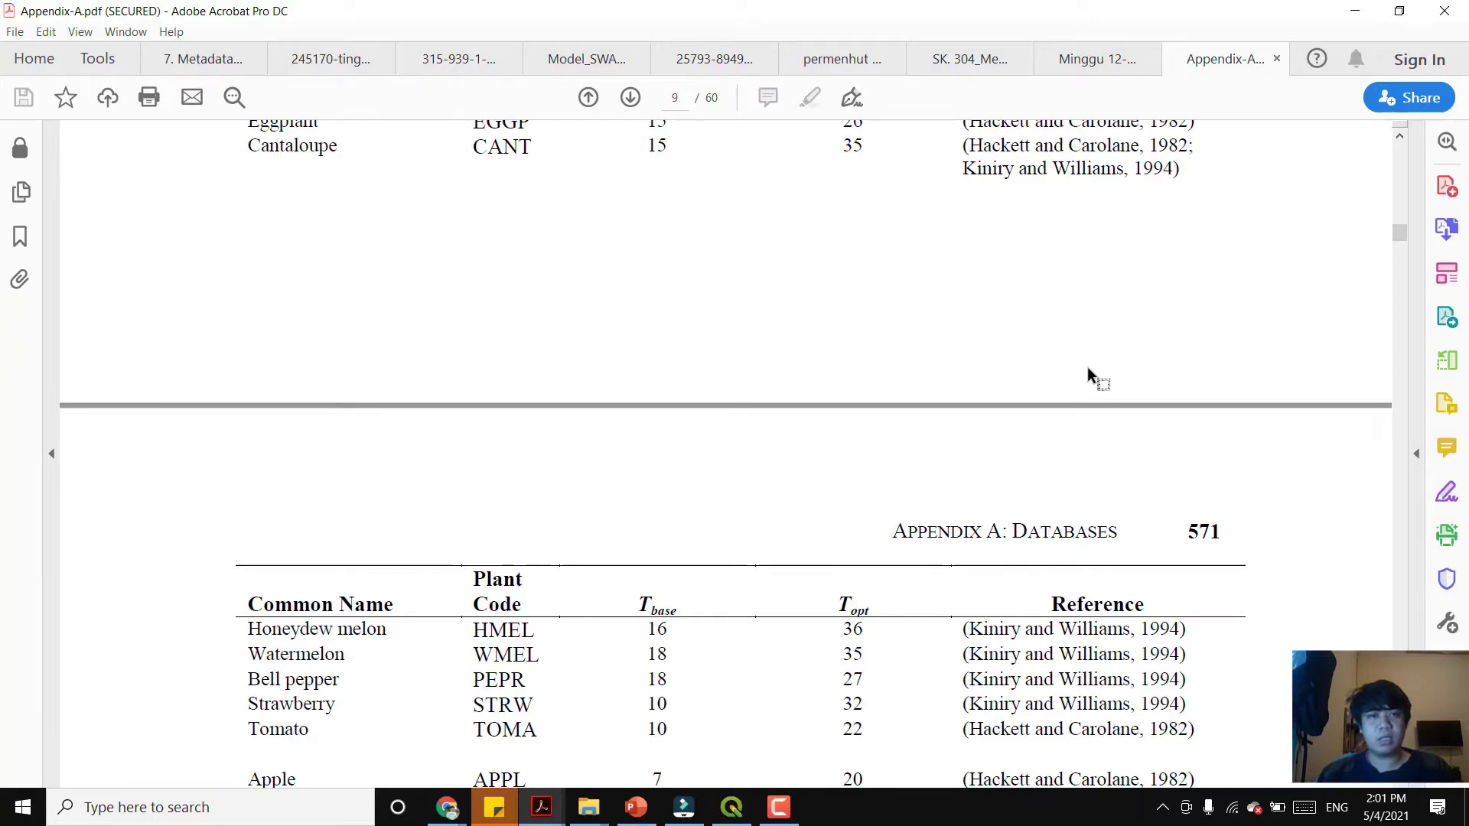
scroll(1071, 375, up, 1)
scroll(1059, 382, up, 1)
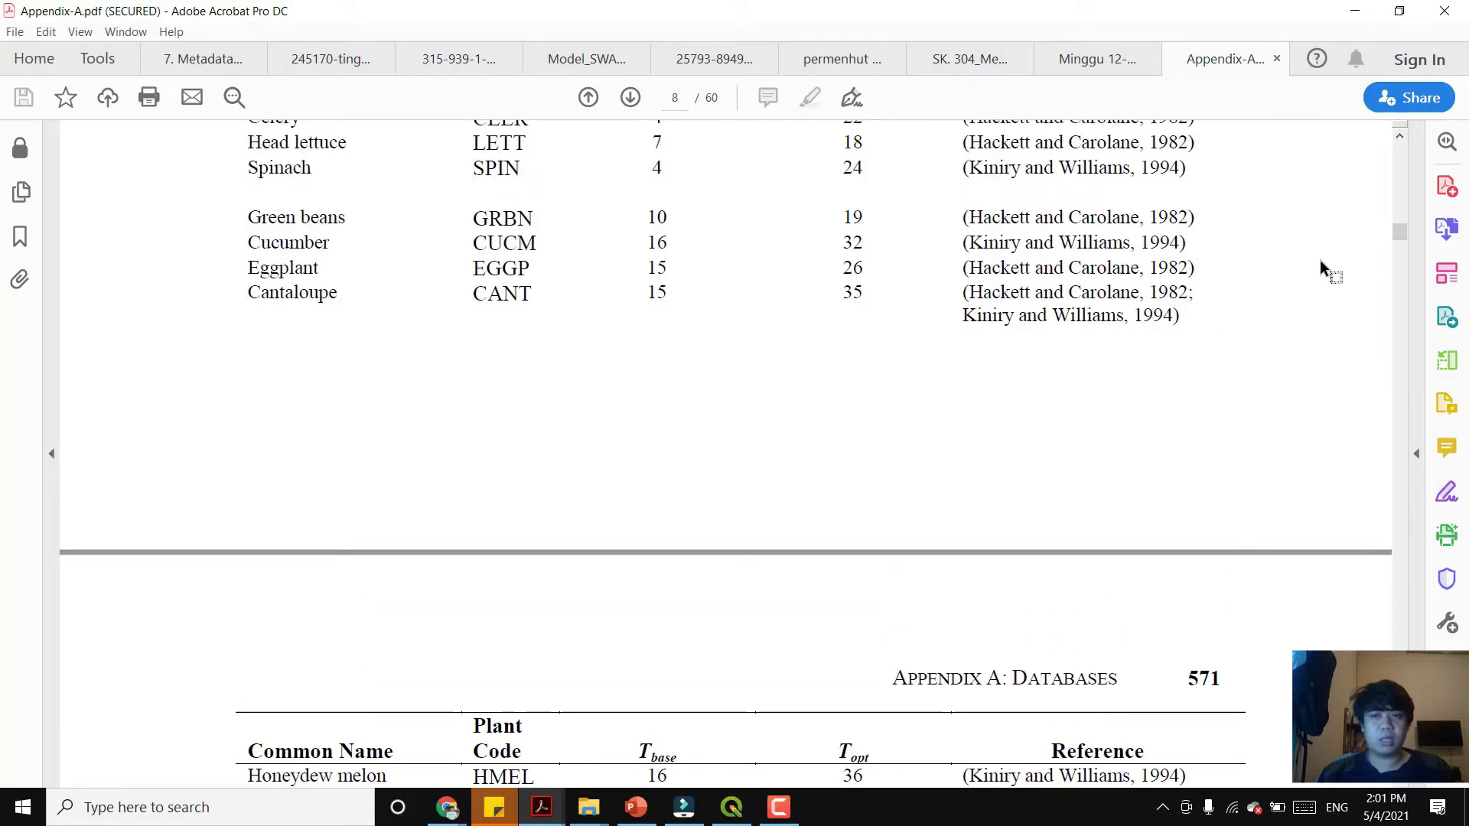
mouse_move(1403, 236)
mouse_down()
mouse_move(1403, 274)
mouse_move(1407, 259)
mouse_up()
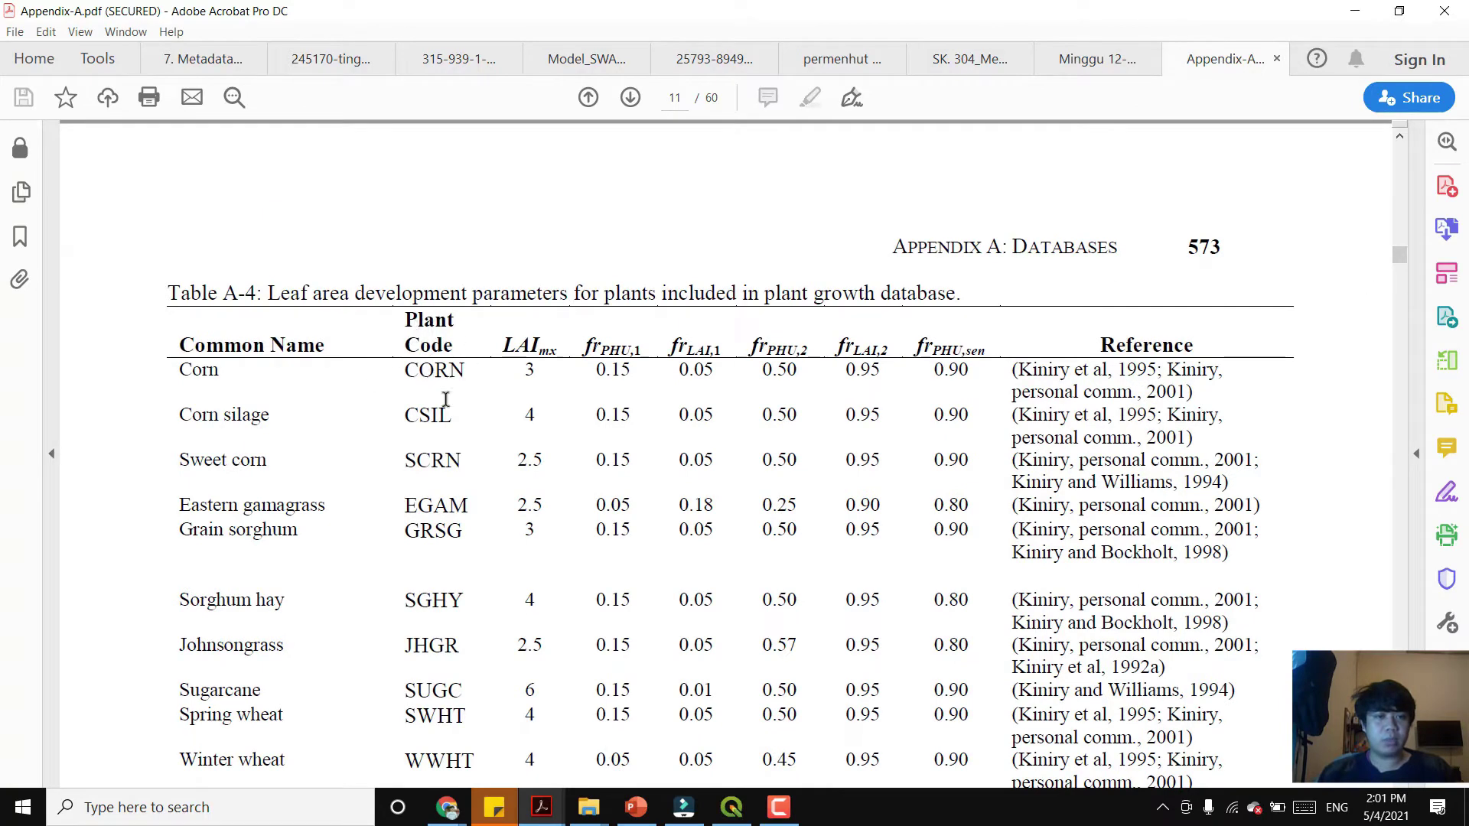
scroll(415, 450, down, 5)
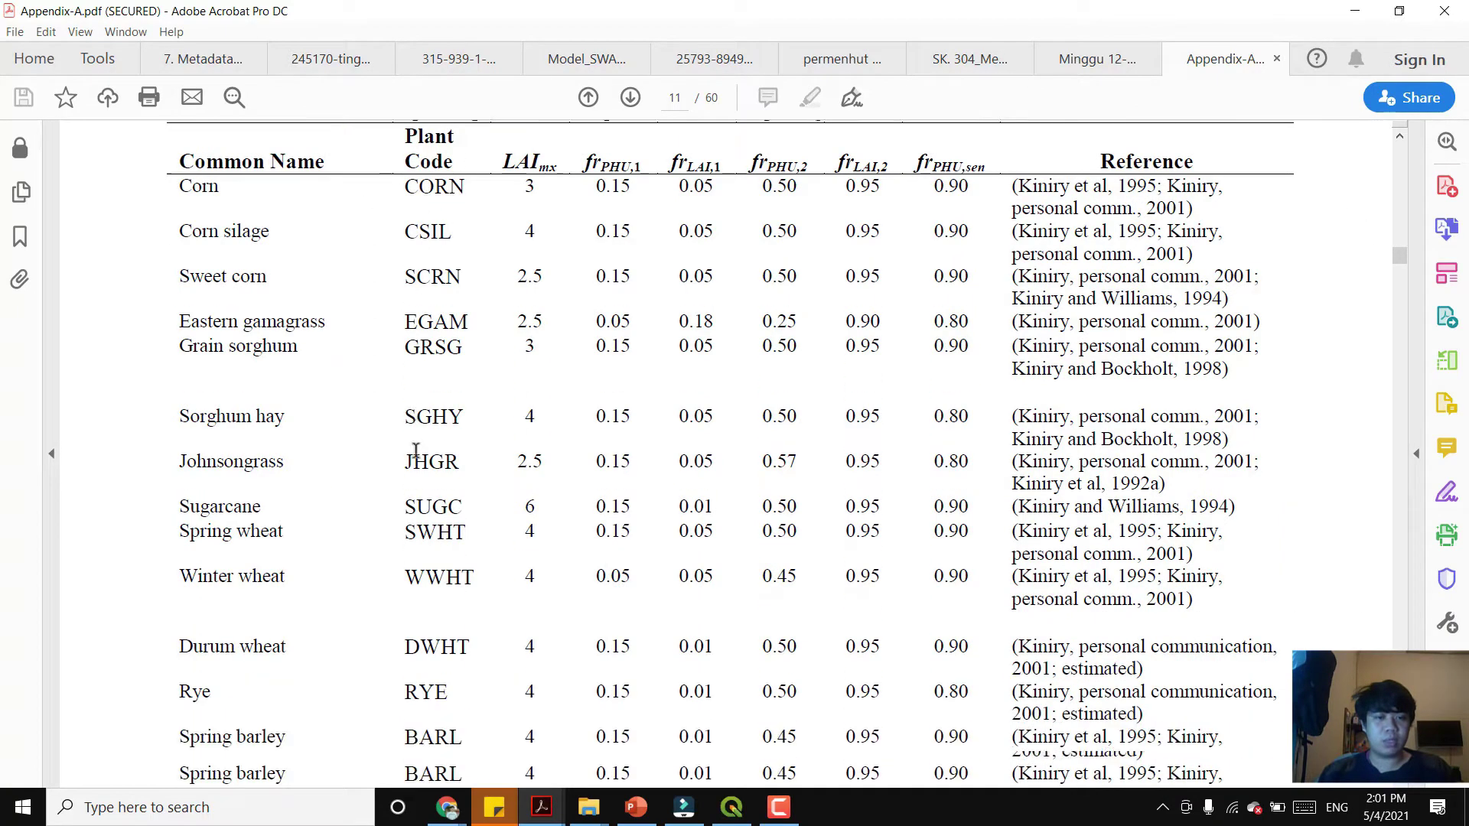
scroll(416, 449, down, 5)
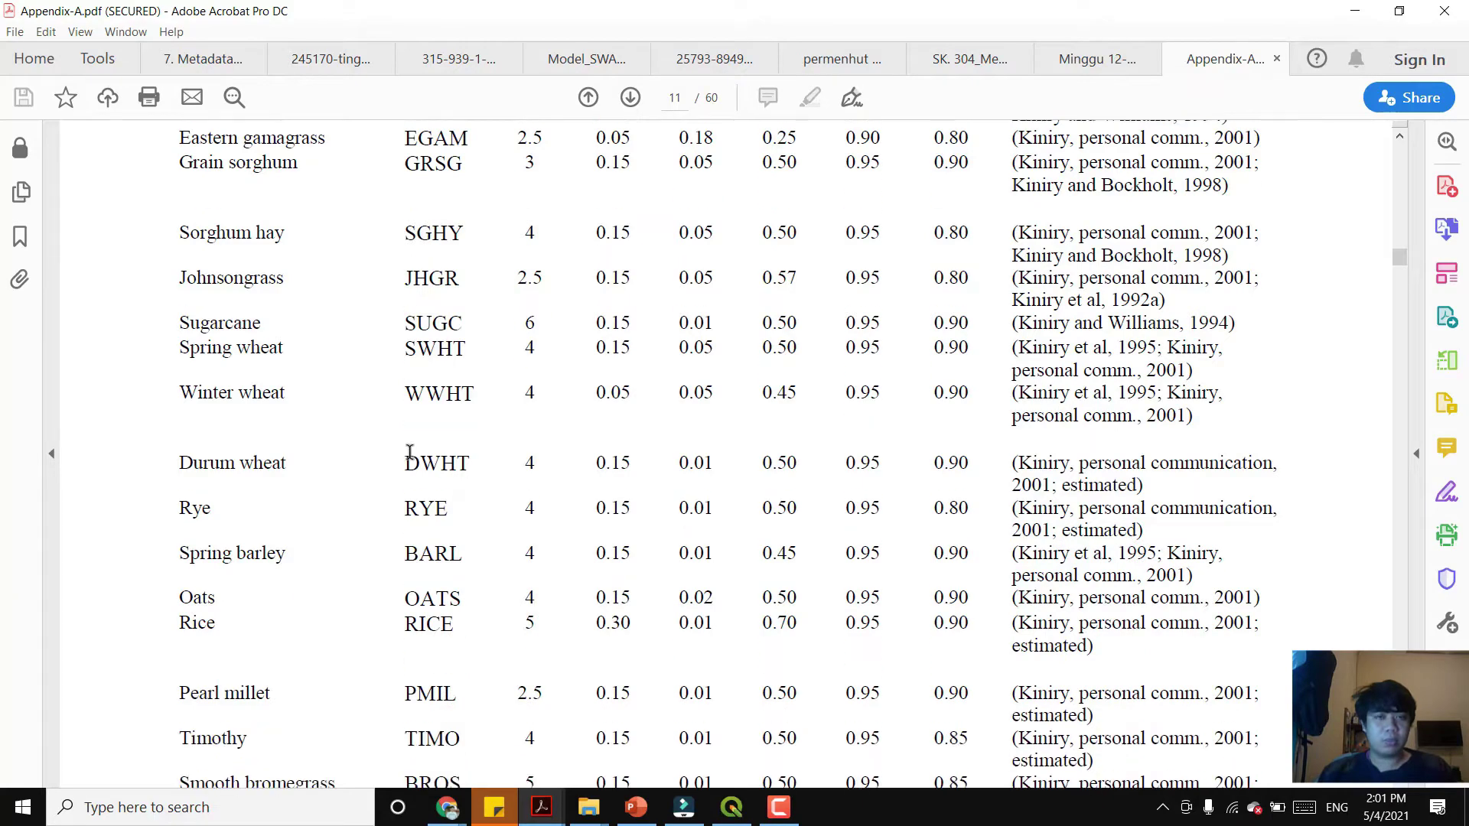
scroll(410, 451, down, 1)
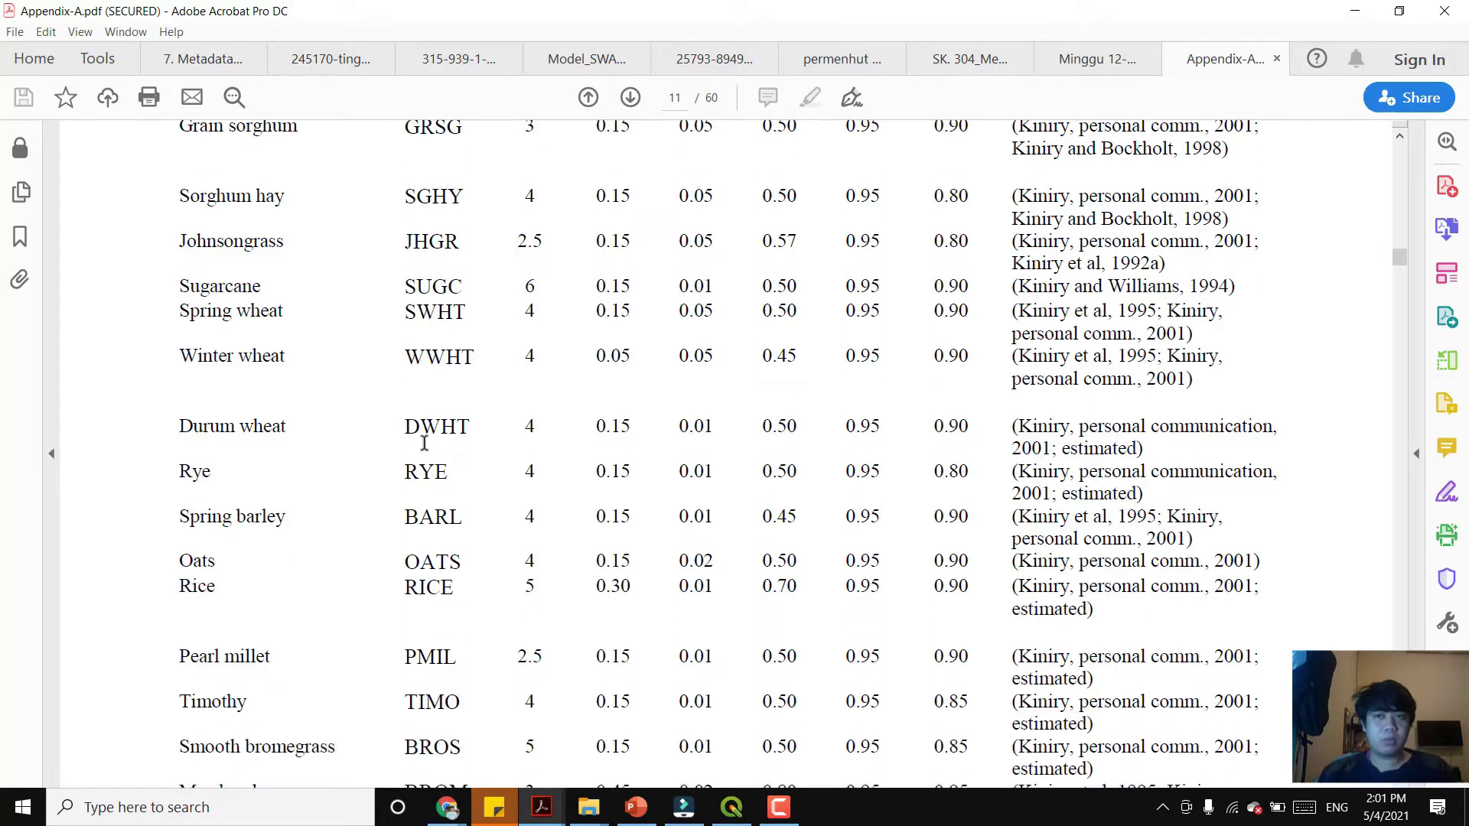
click(1276, 59)
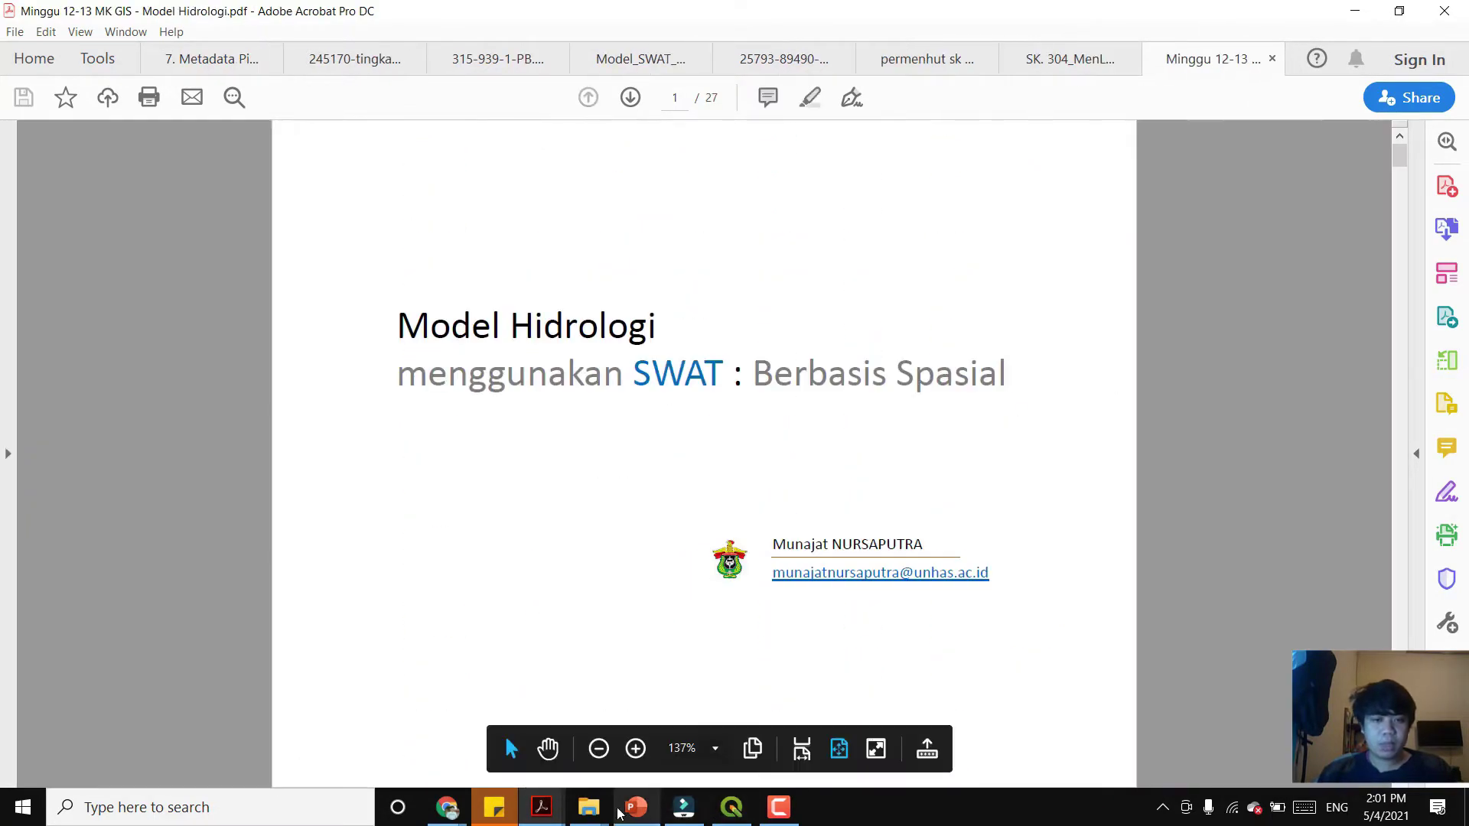
- Return to the Penyiapan Data Tutupan Lahan folder in File Explorer and open Data Land Cover SWAT.xls in Excel
mouse_move(593, 807)
click(673, 734)
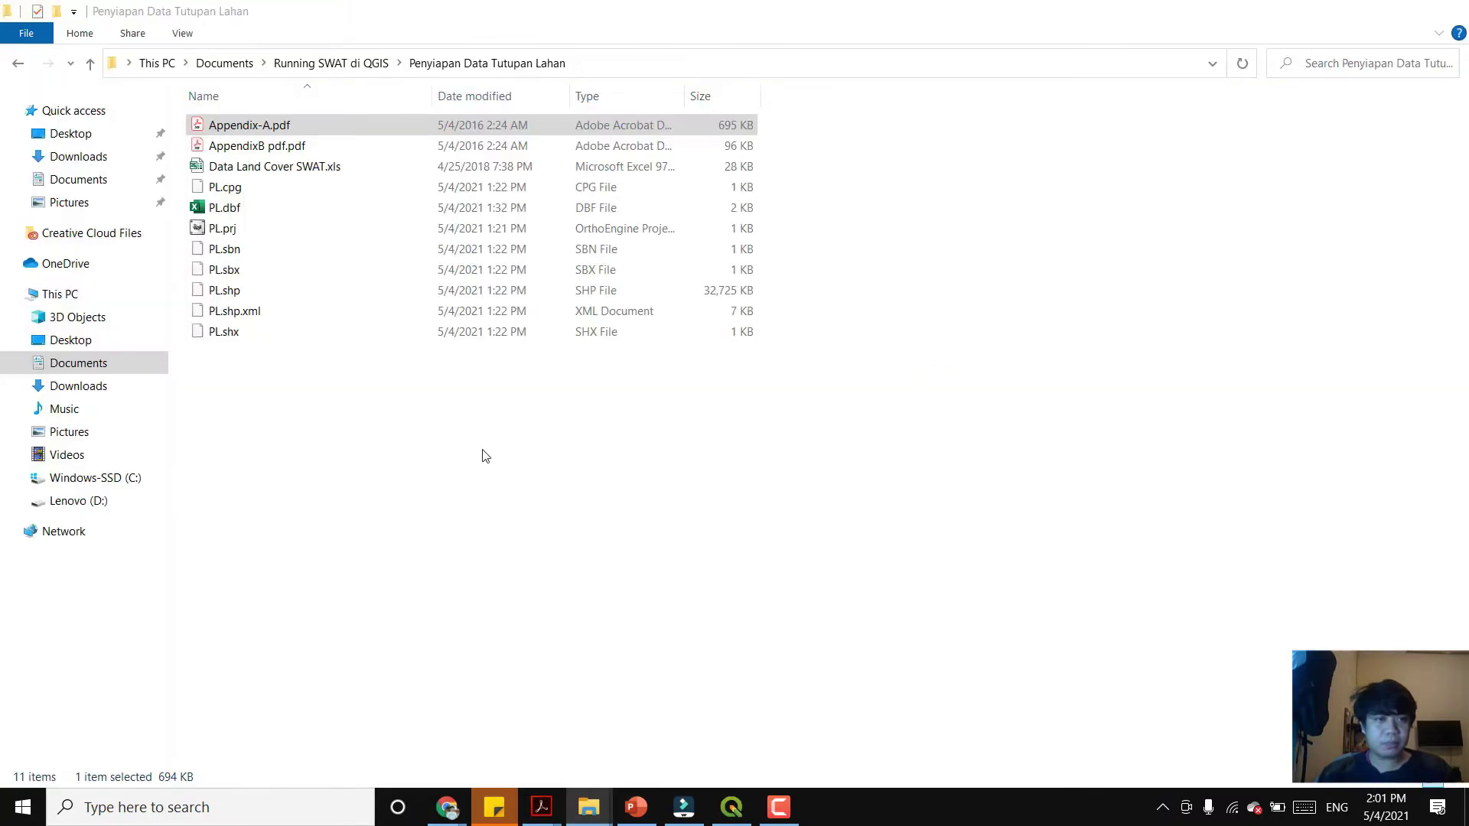
click(302, 167)
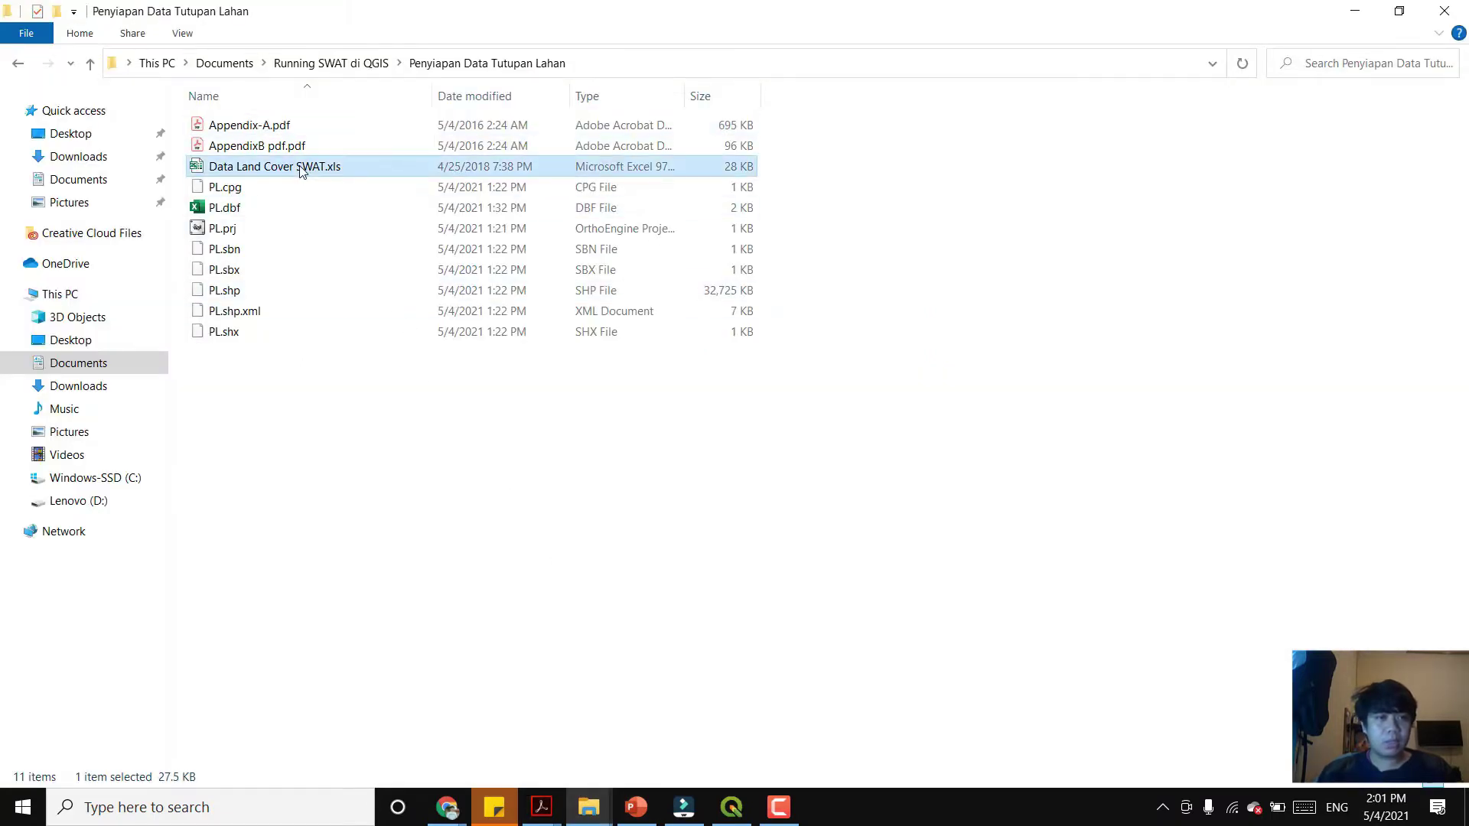
double_click(301, 167)
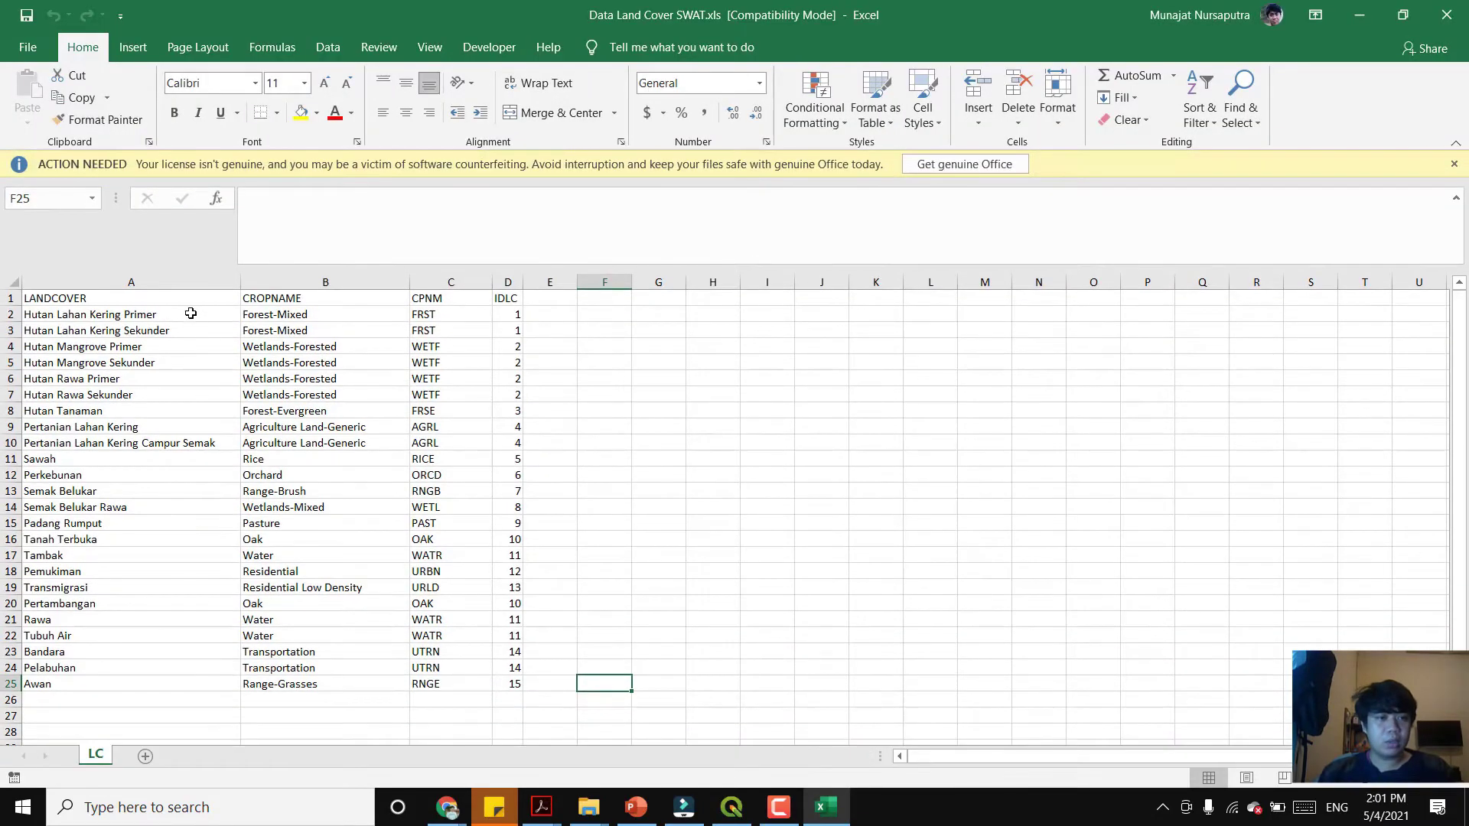
- Examine how the LANDCOVER classes match the CROPNAME and CPNM codes in the LC sheet, dismissing the licence notice, and minimize the workbook
drag(190, 310, 253, 313)
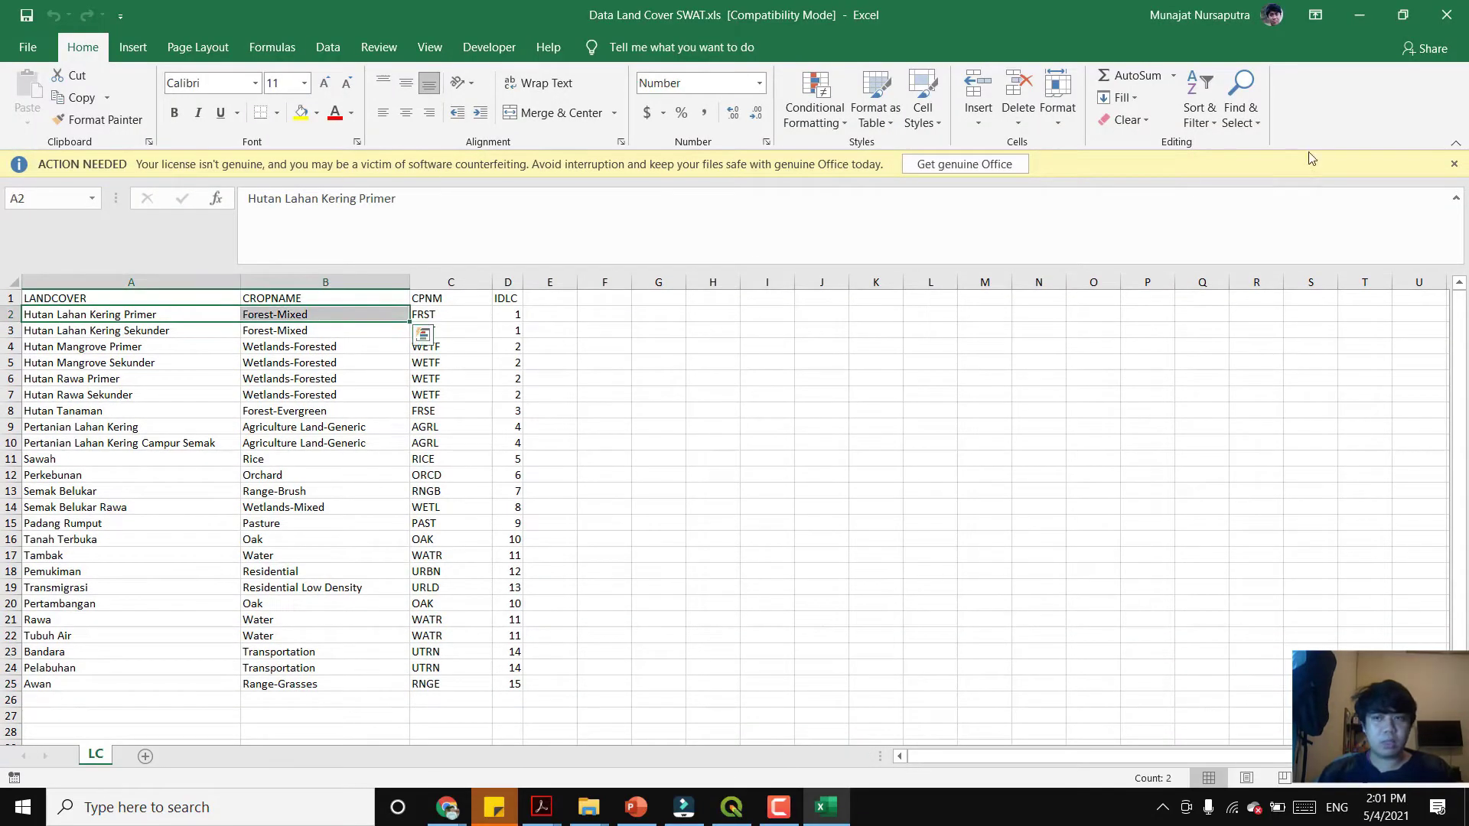
click(1453, 165)
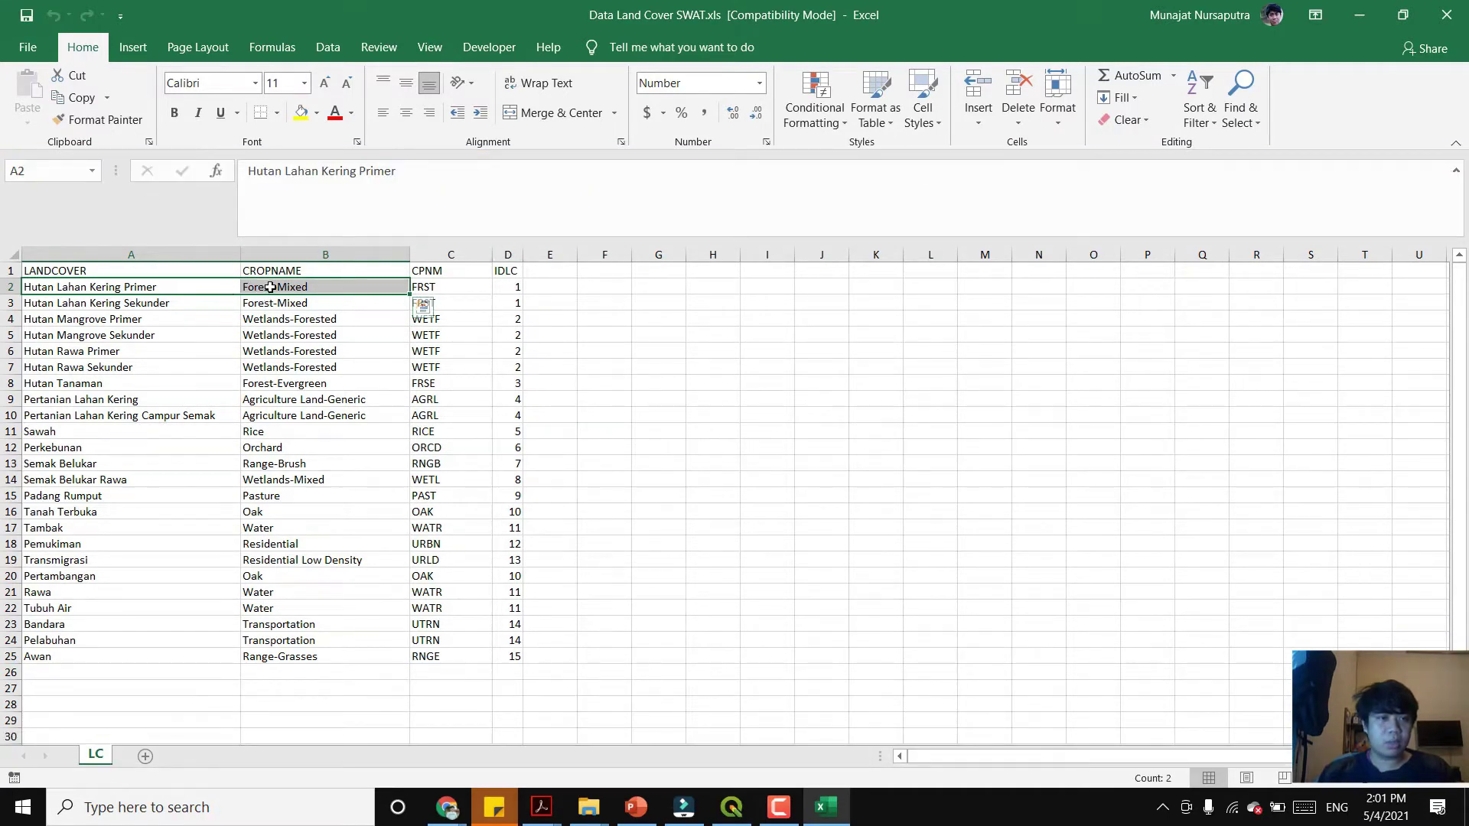
click(425, 288)
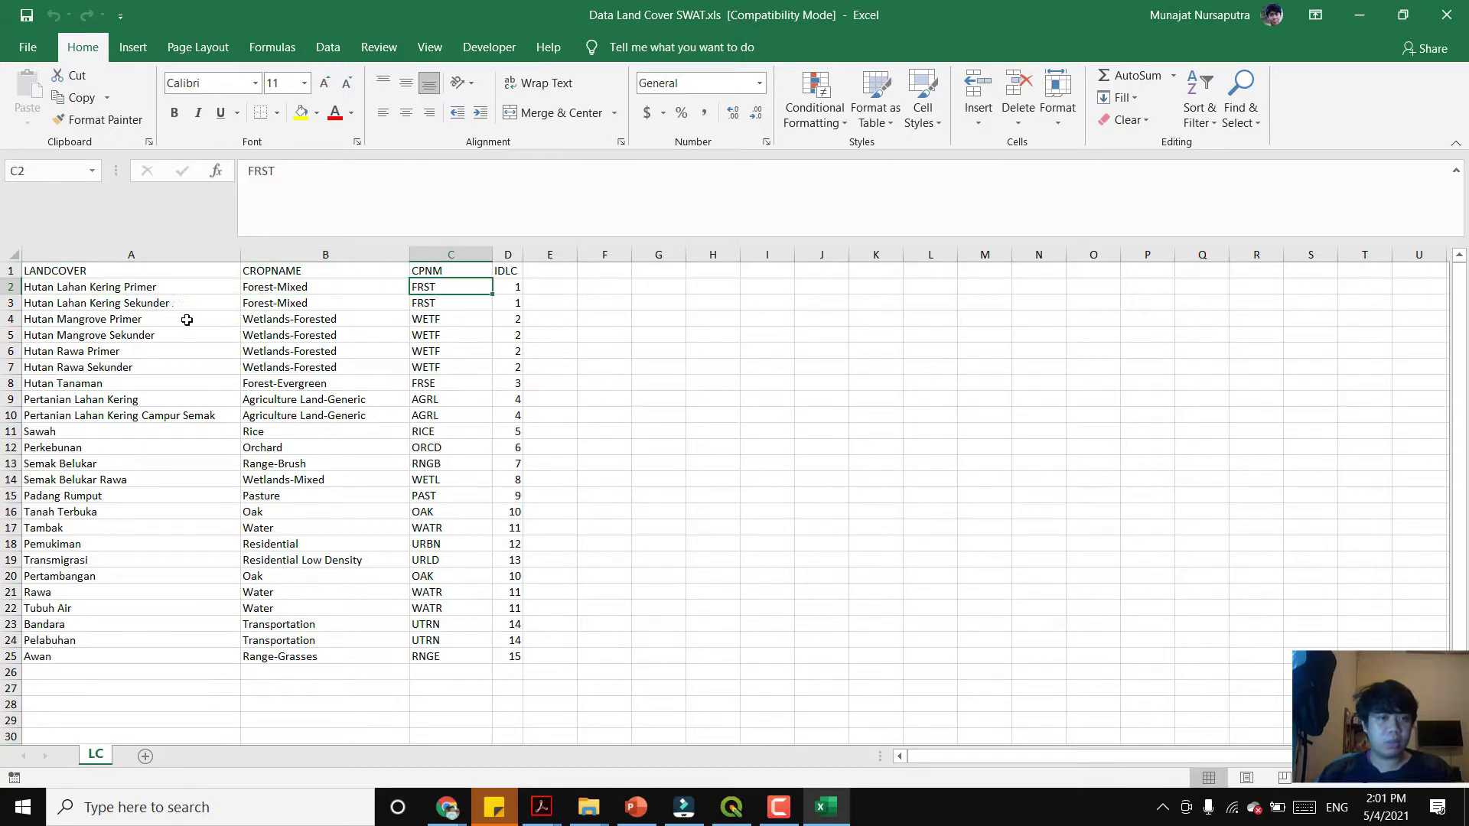
click(287, 319)
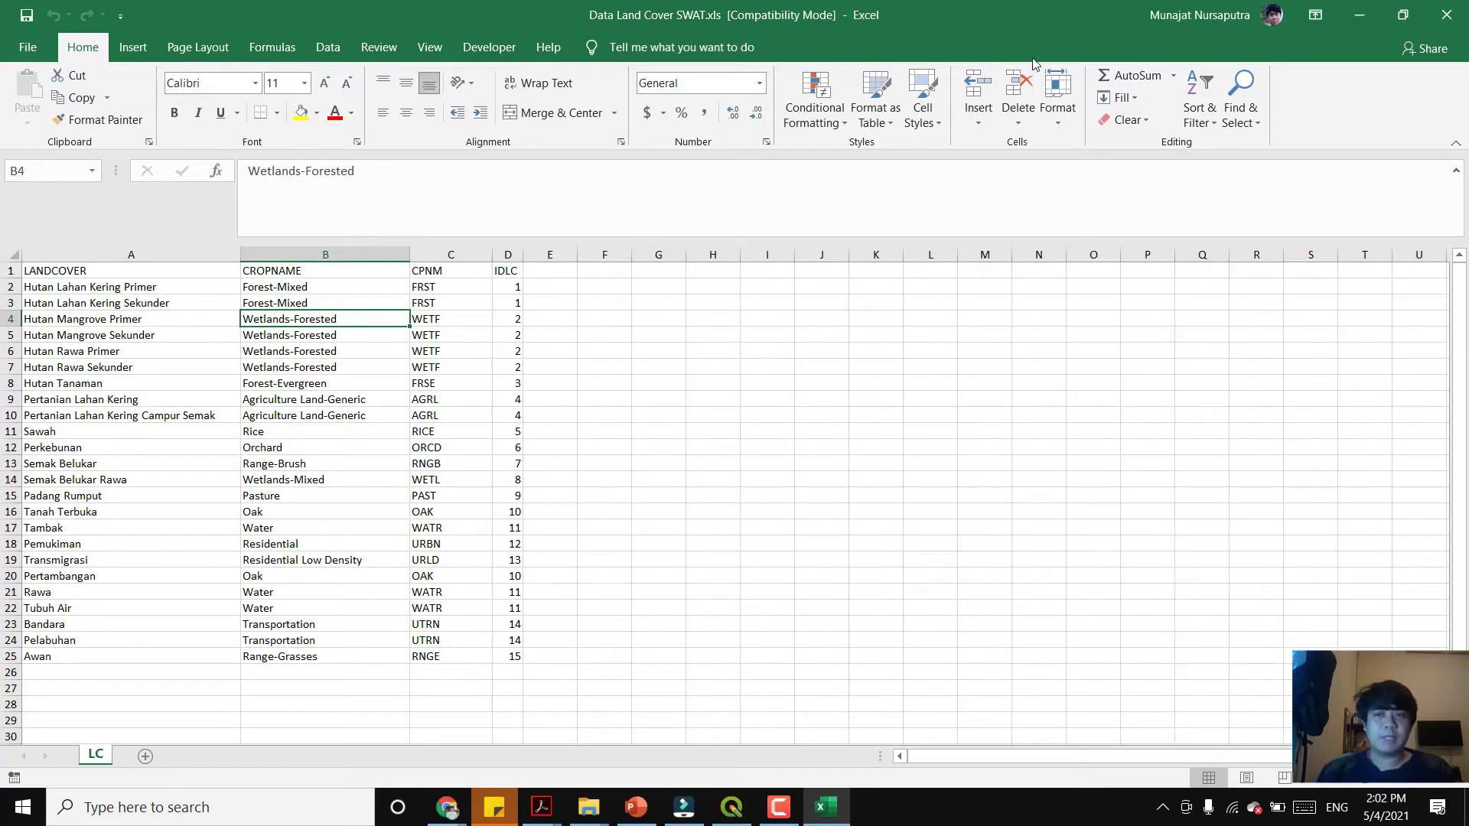
click(1352, 26)
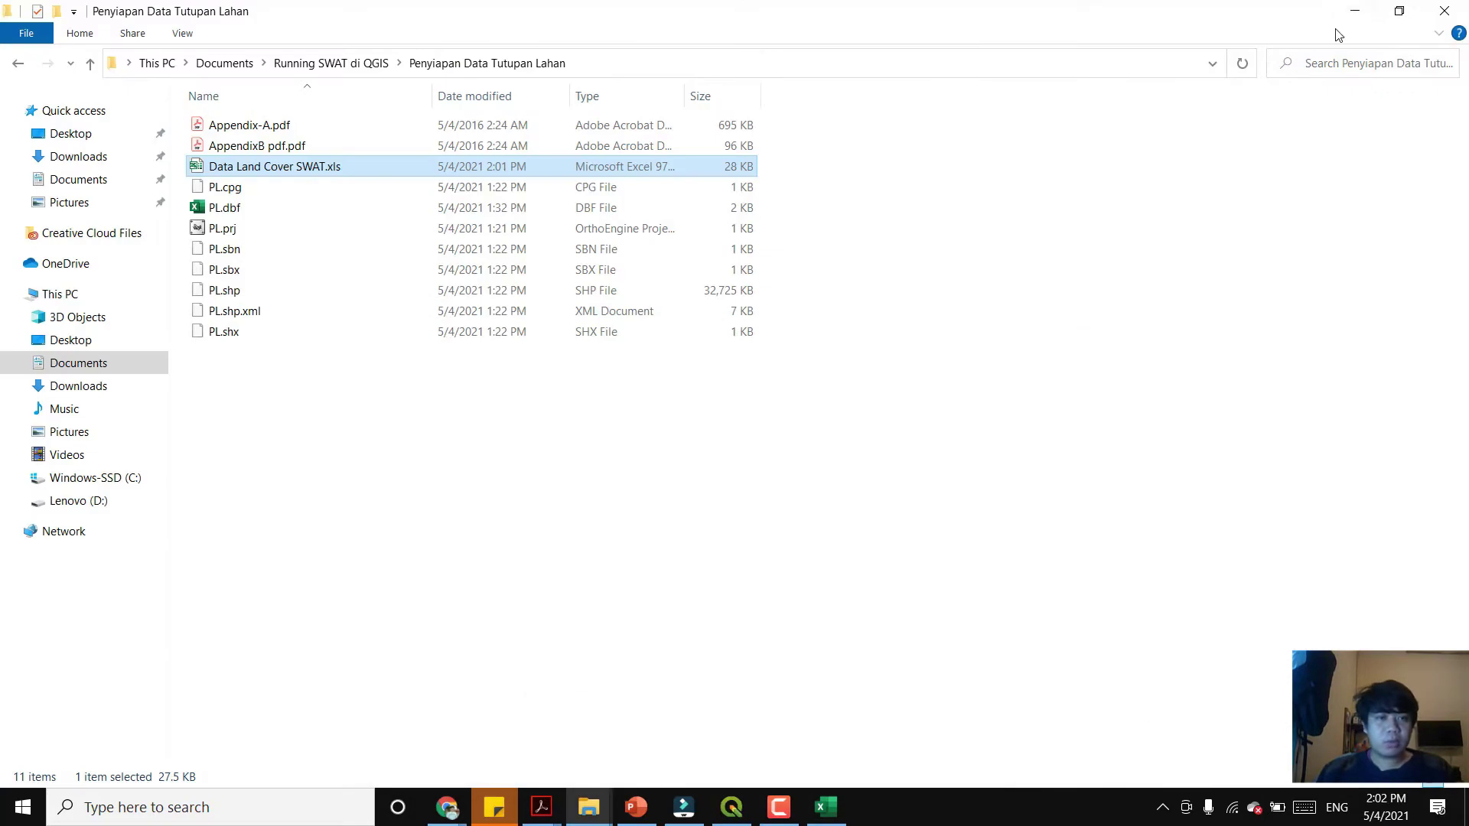
- Open PL.dbf from the Penyiapan Data Tutupan Lahan folder with Excel and collapse the formula bar
click(329, 217)
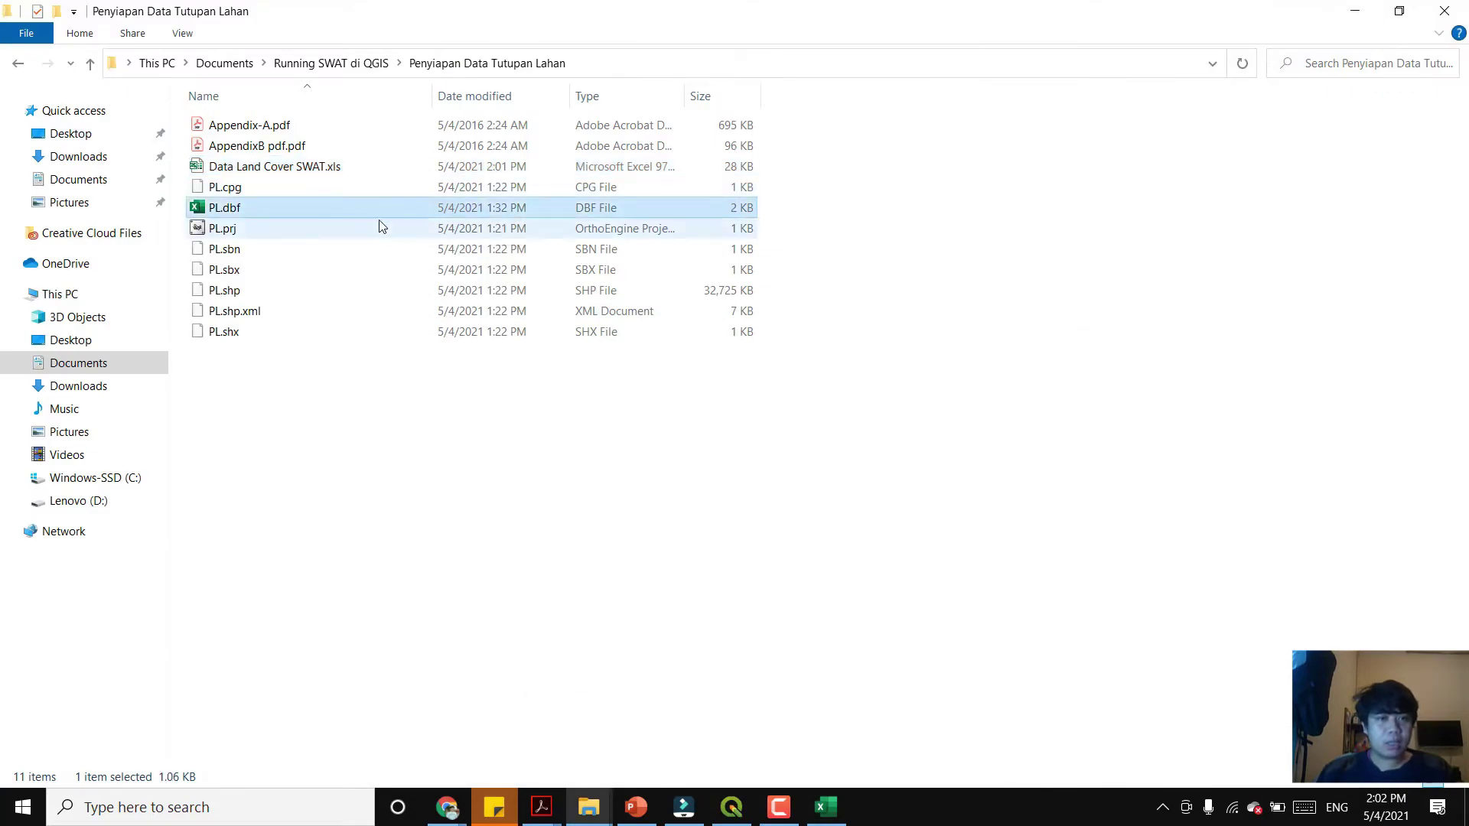
double_click(420, 210)
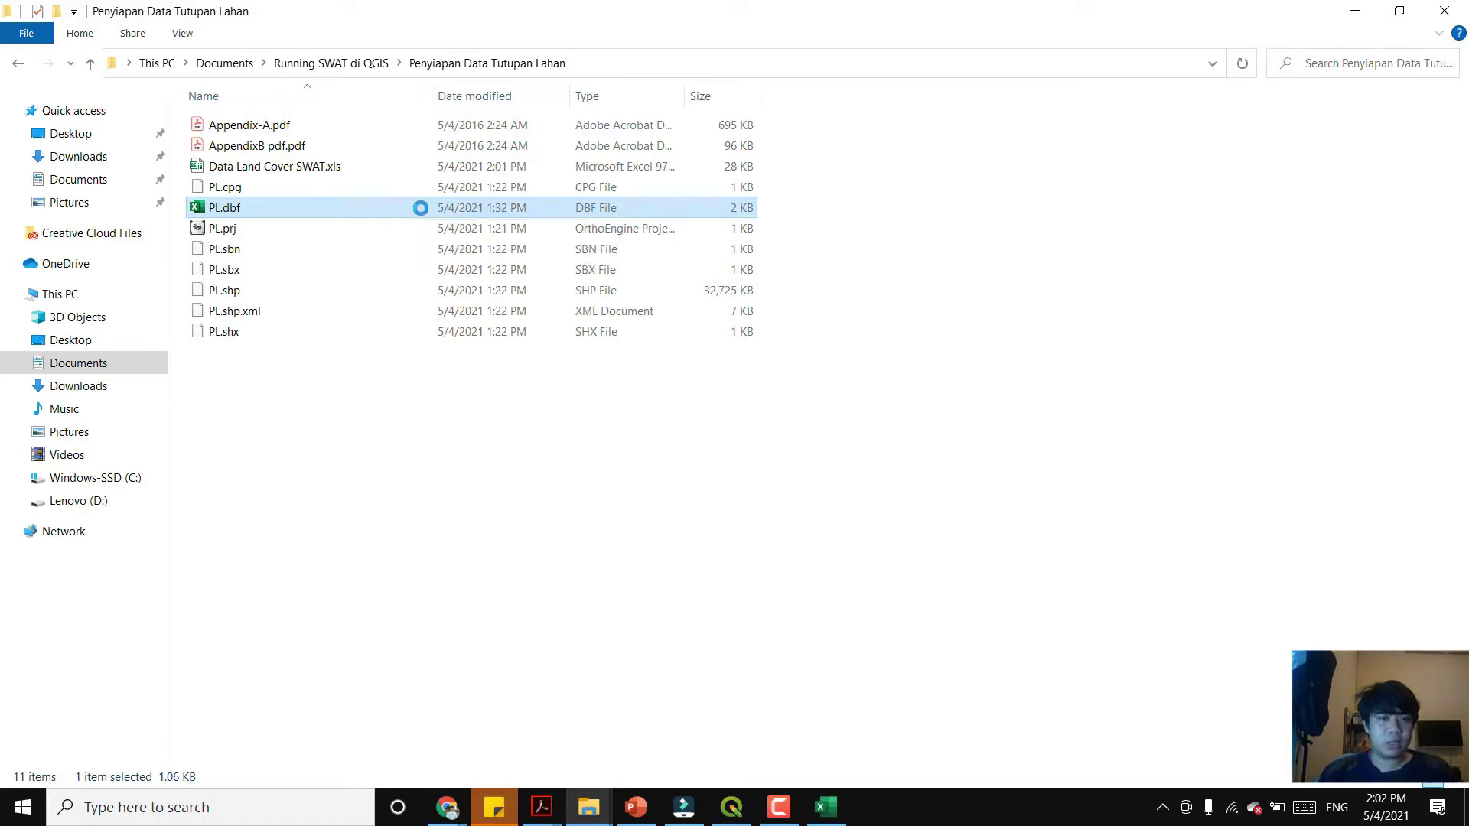
right_click(421, 207)
click(553, 356)
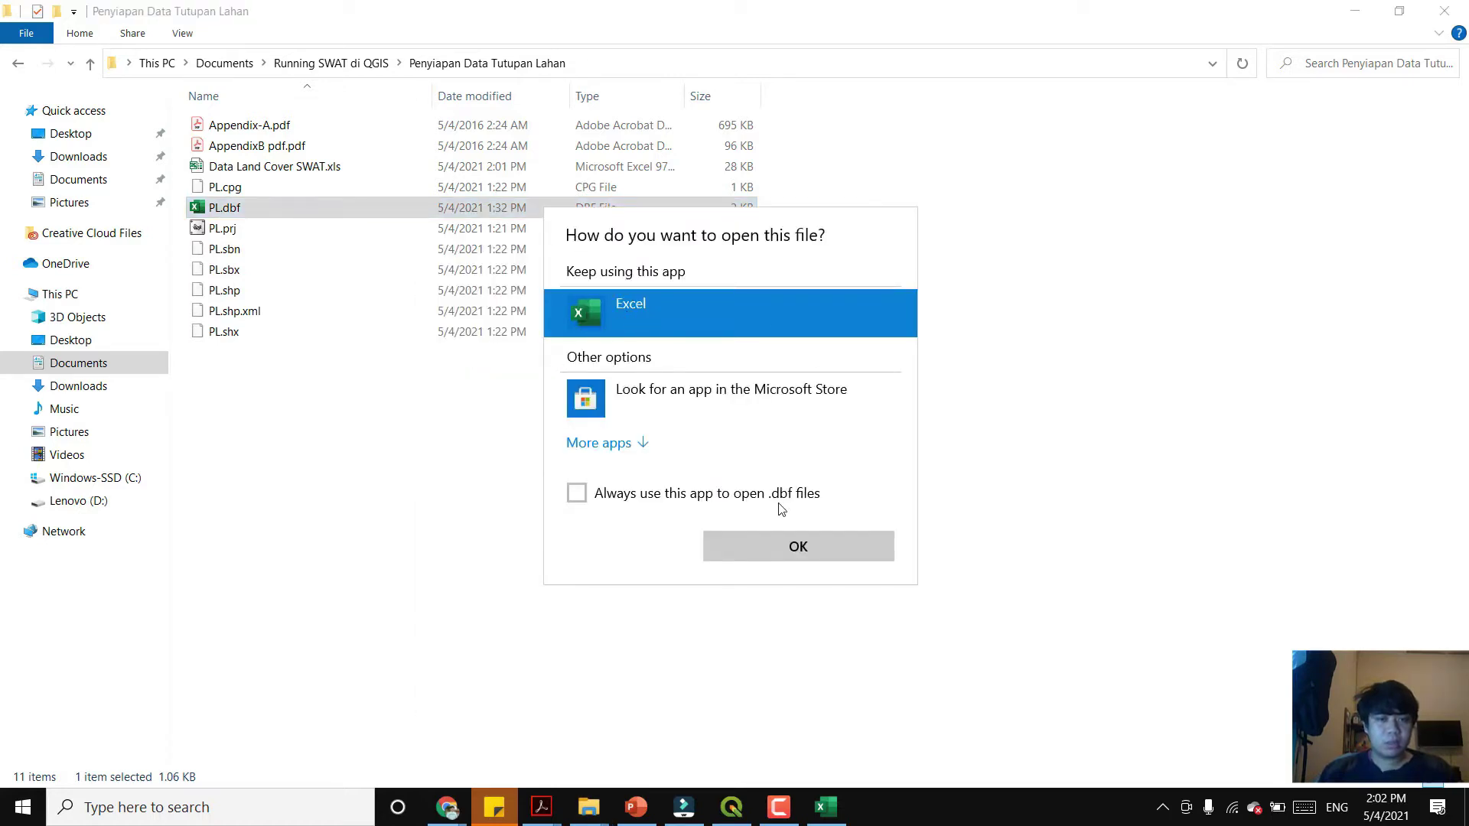
click(781, 544)
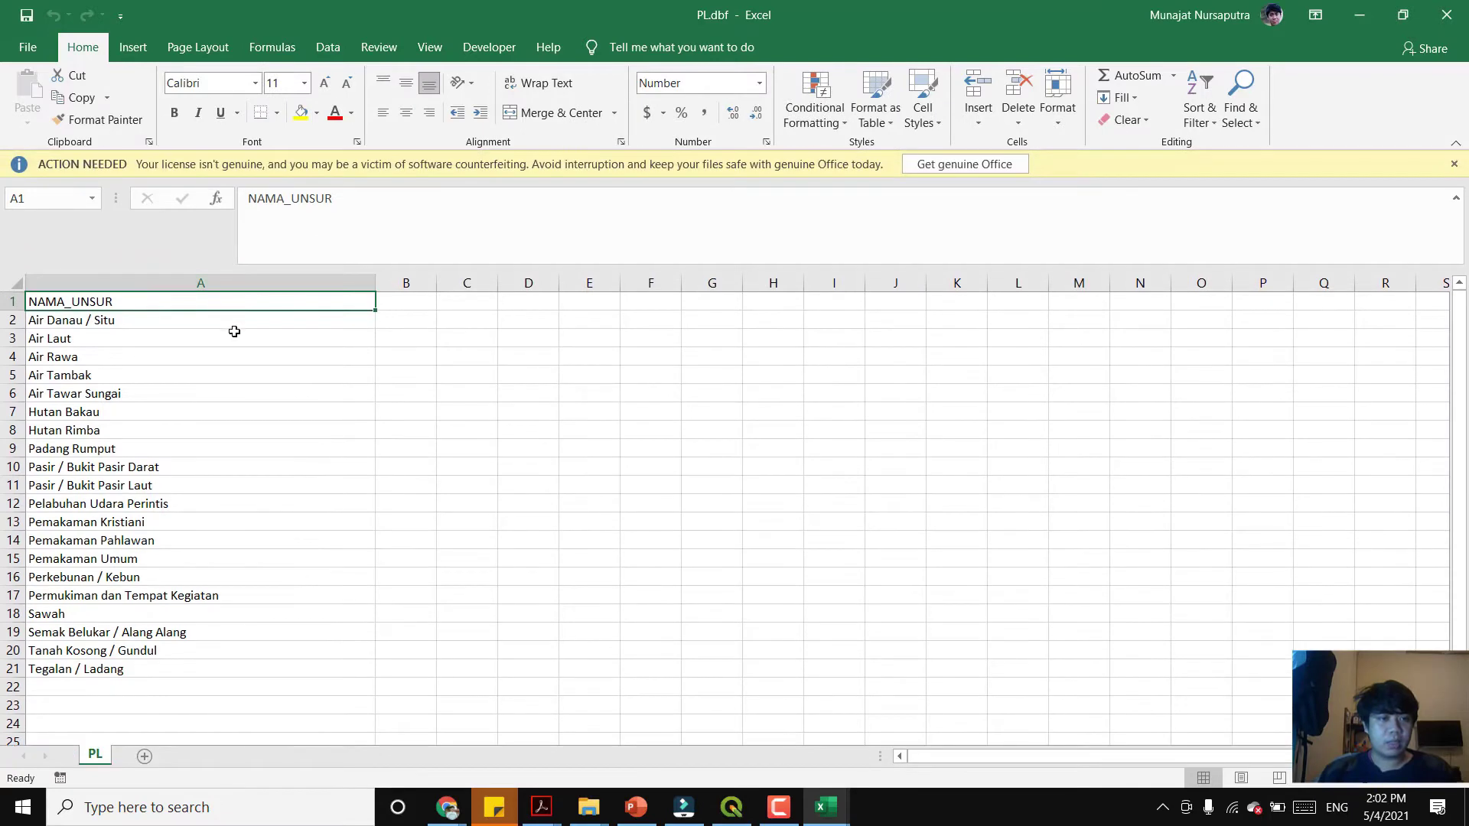
click(1457, 201)
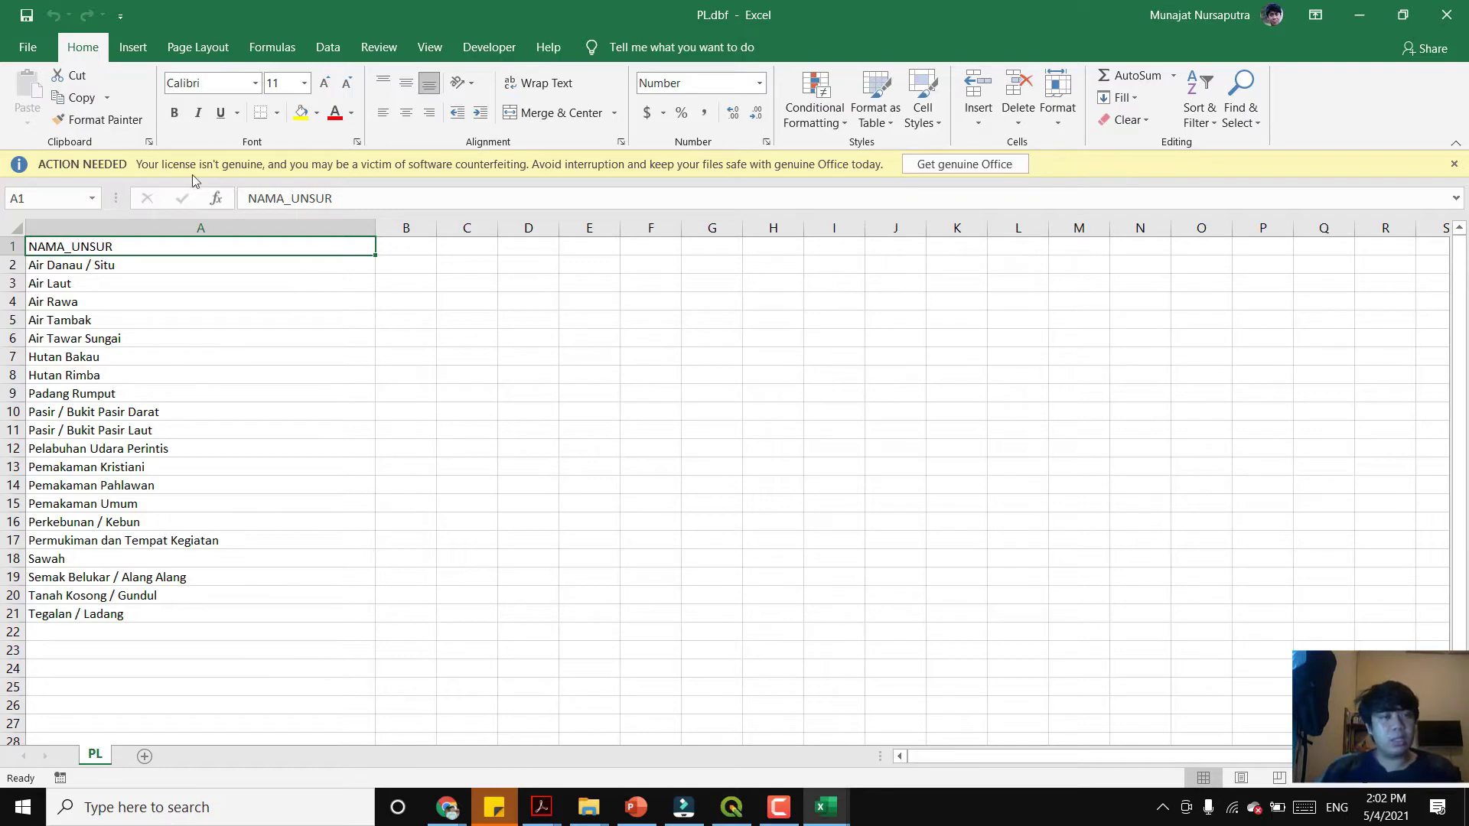
- Save the table as the Excel 97-2003 workbook PL.xls in the Penyiapan Data Tutupan Lahan folder and narrow the NAMA_UNSUR column
click(27, 47)
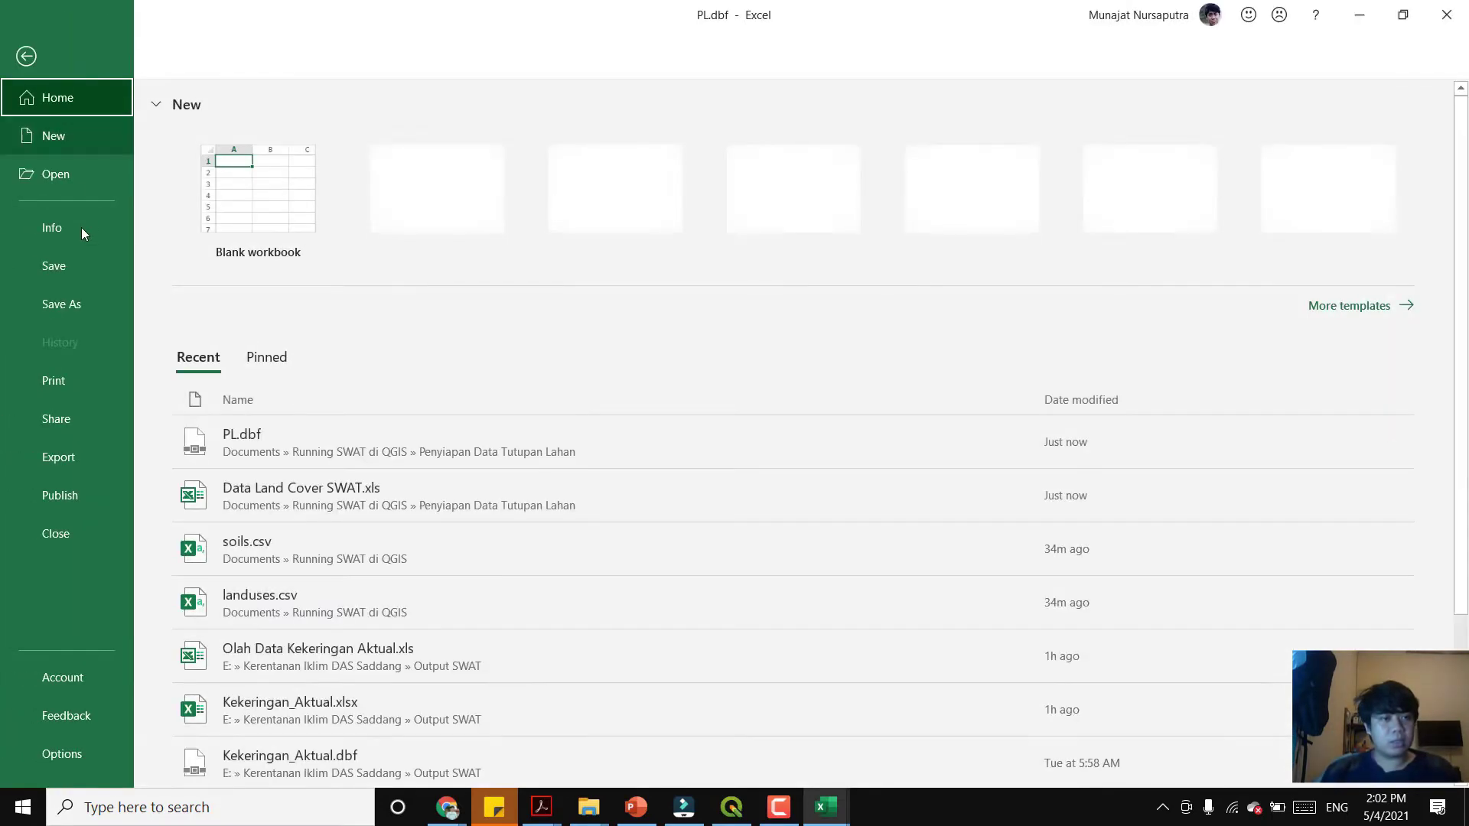
click(74, 304)
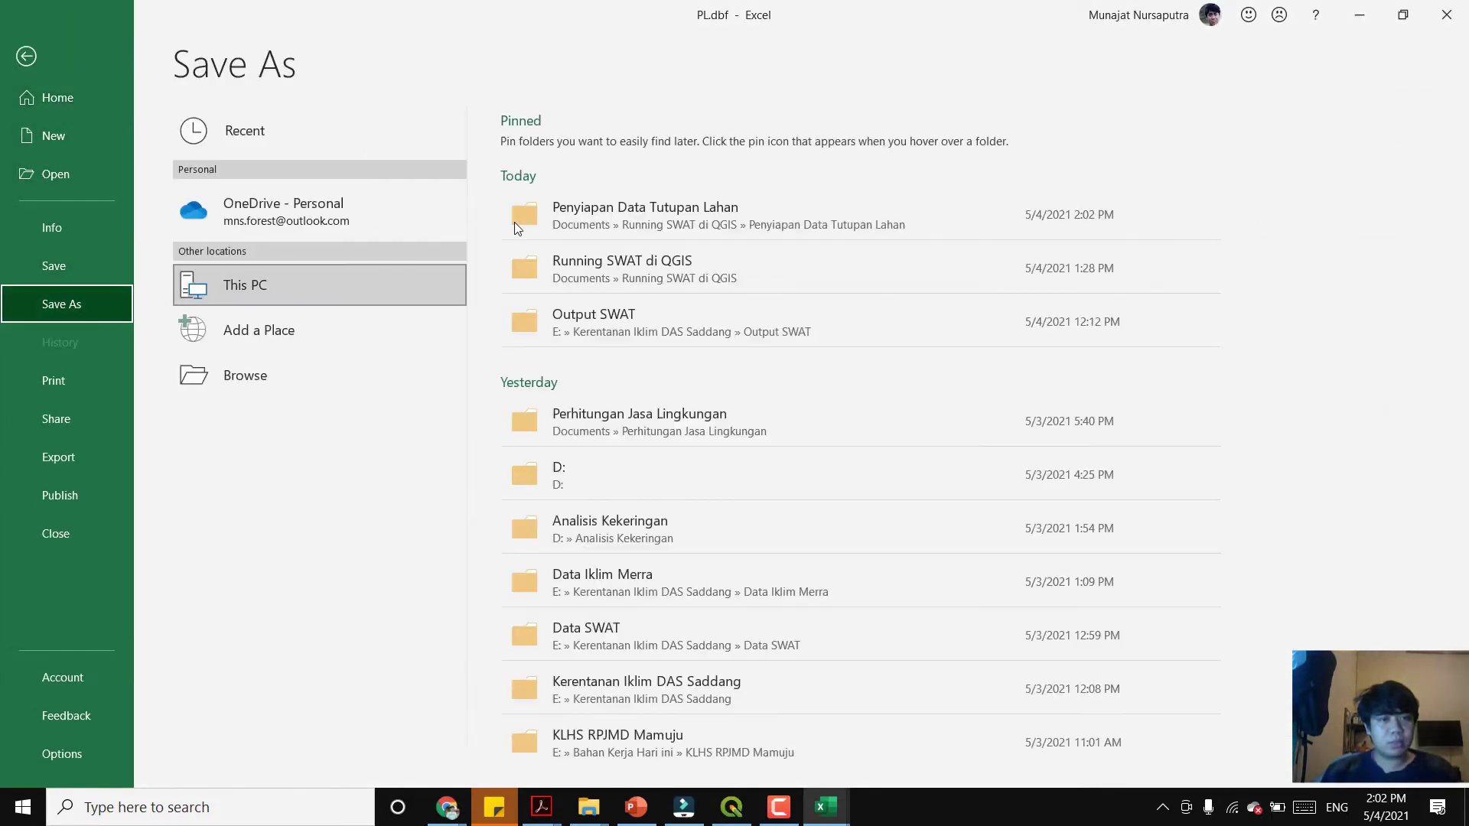
click(584, 213)
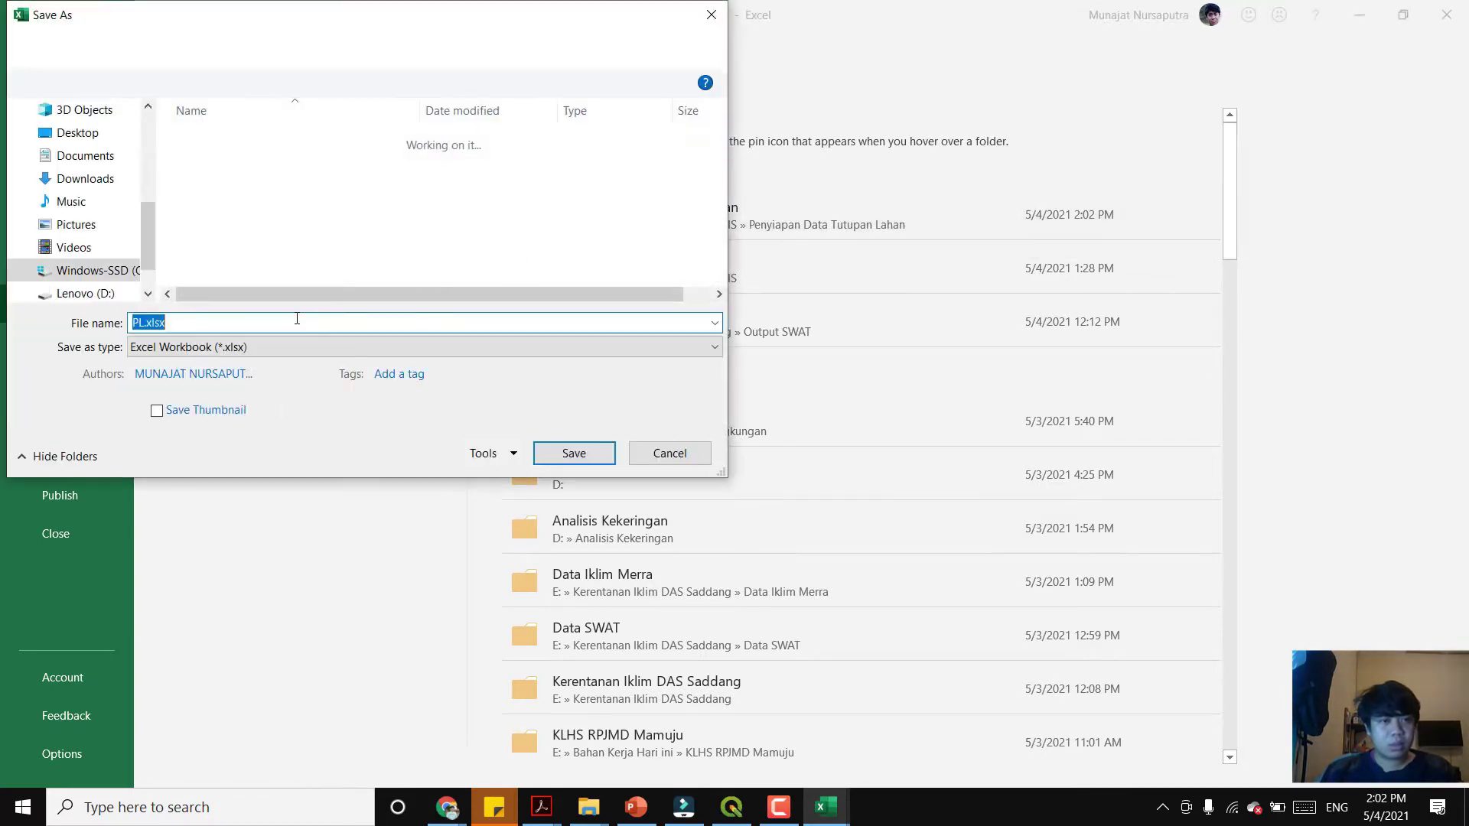
click(263, 347)
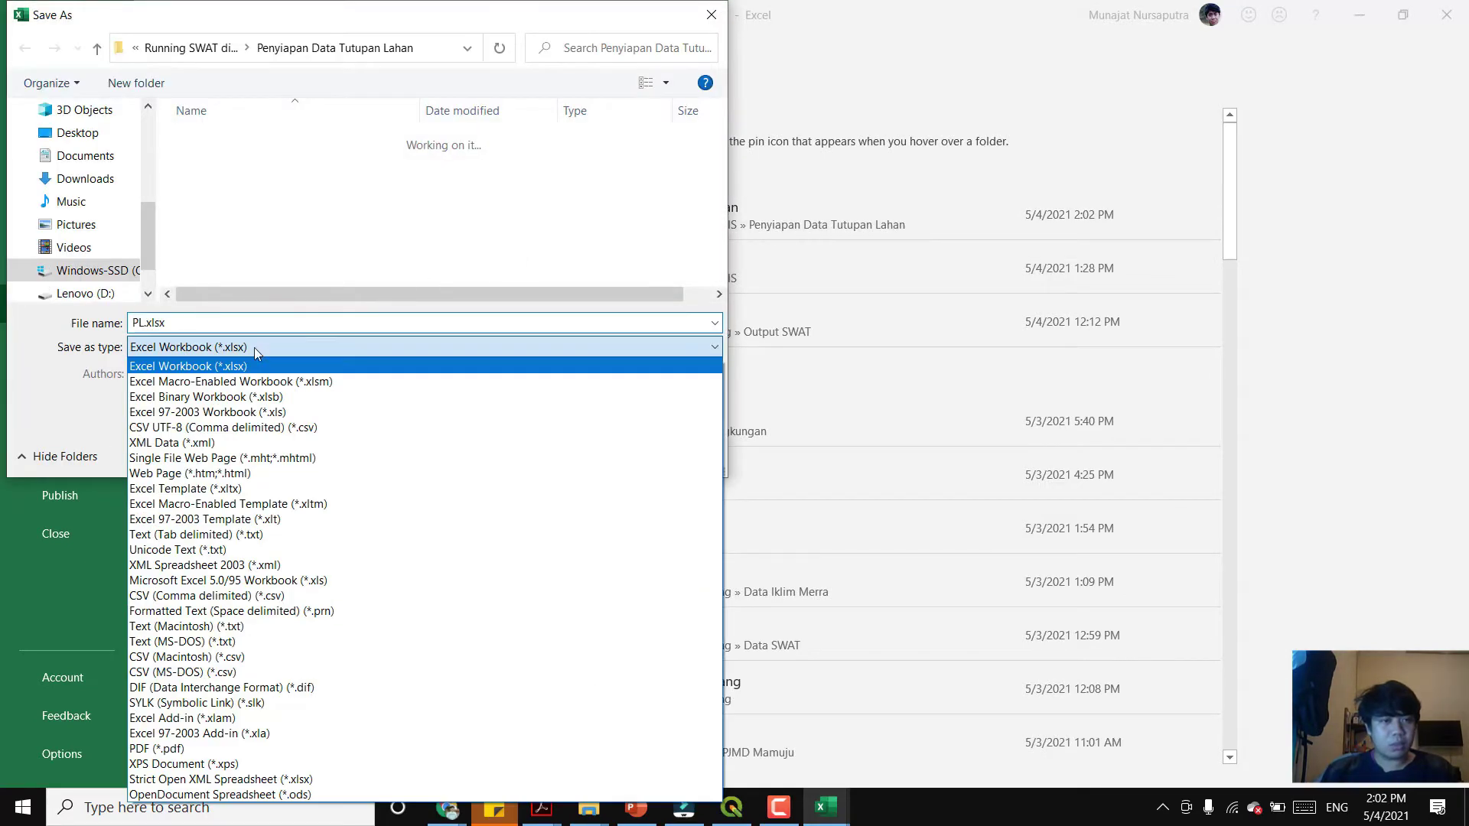
click(255, 413)
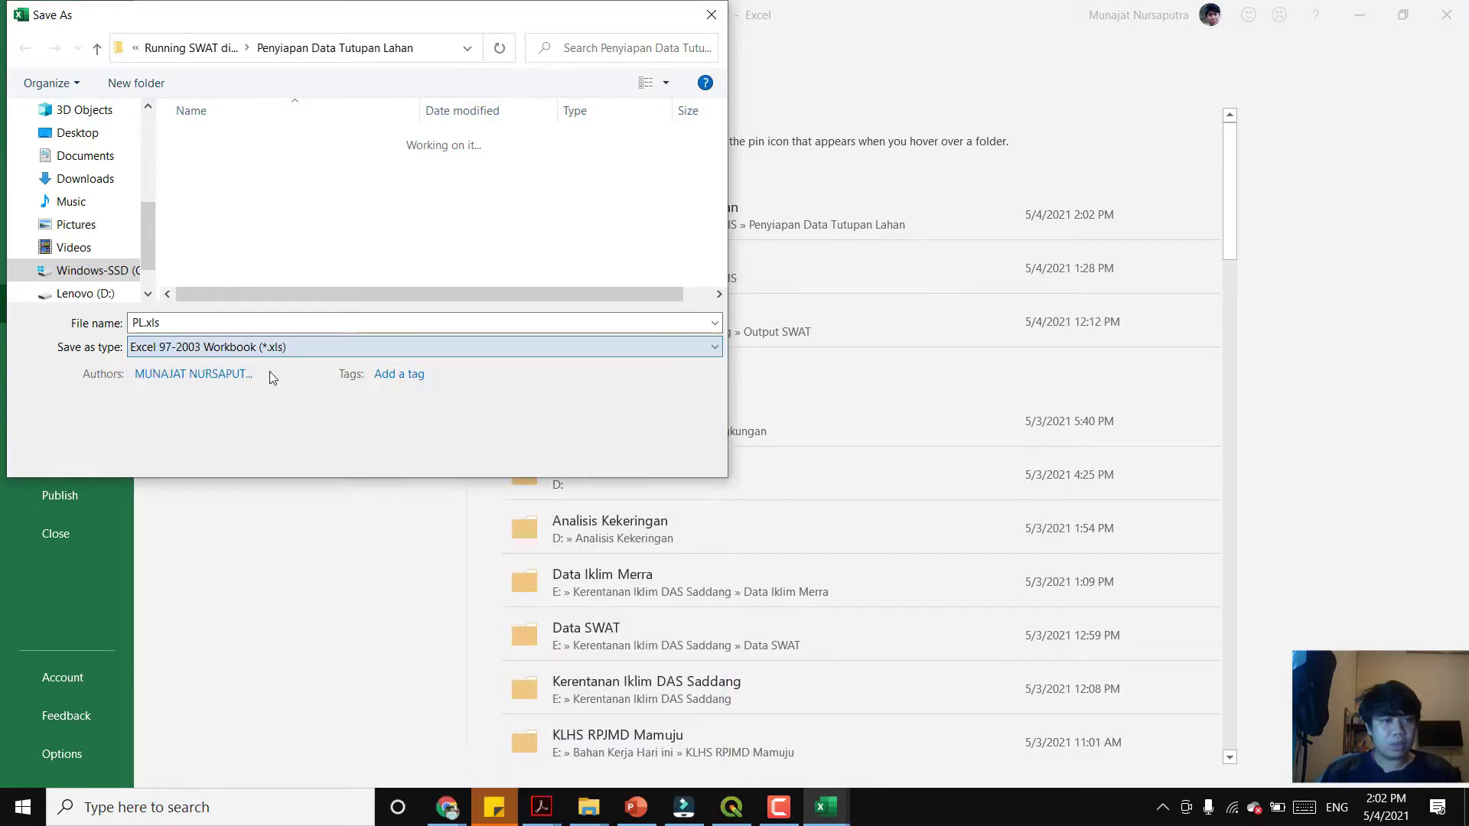
double_click(286, 329)
text(dbf)
click(563, 456)
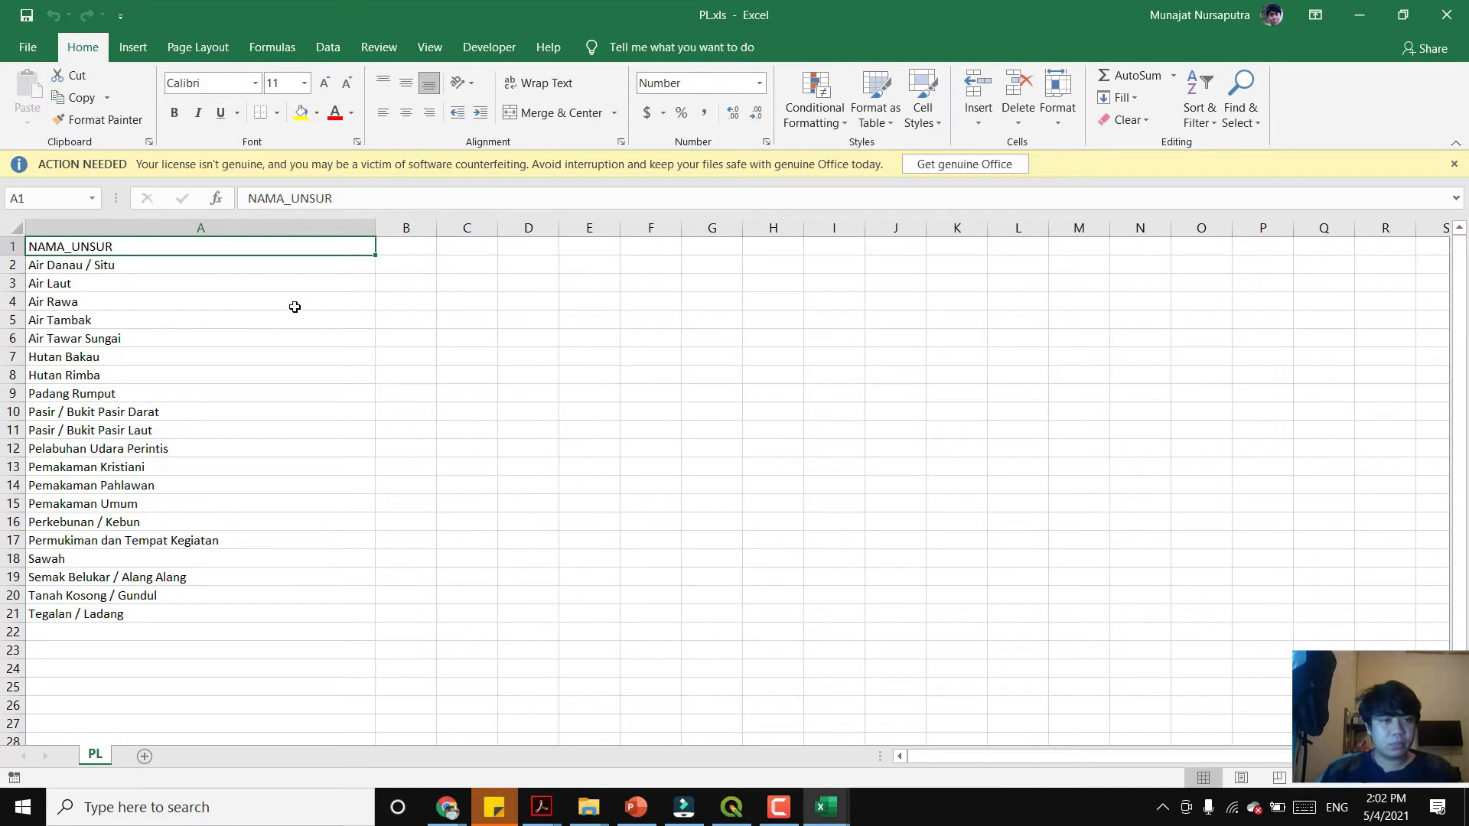
drag(375, 234, 267, 234)
click(567, 448)
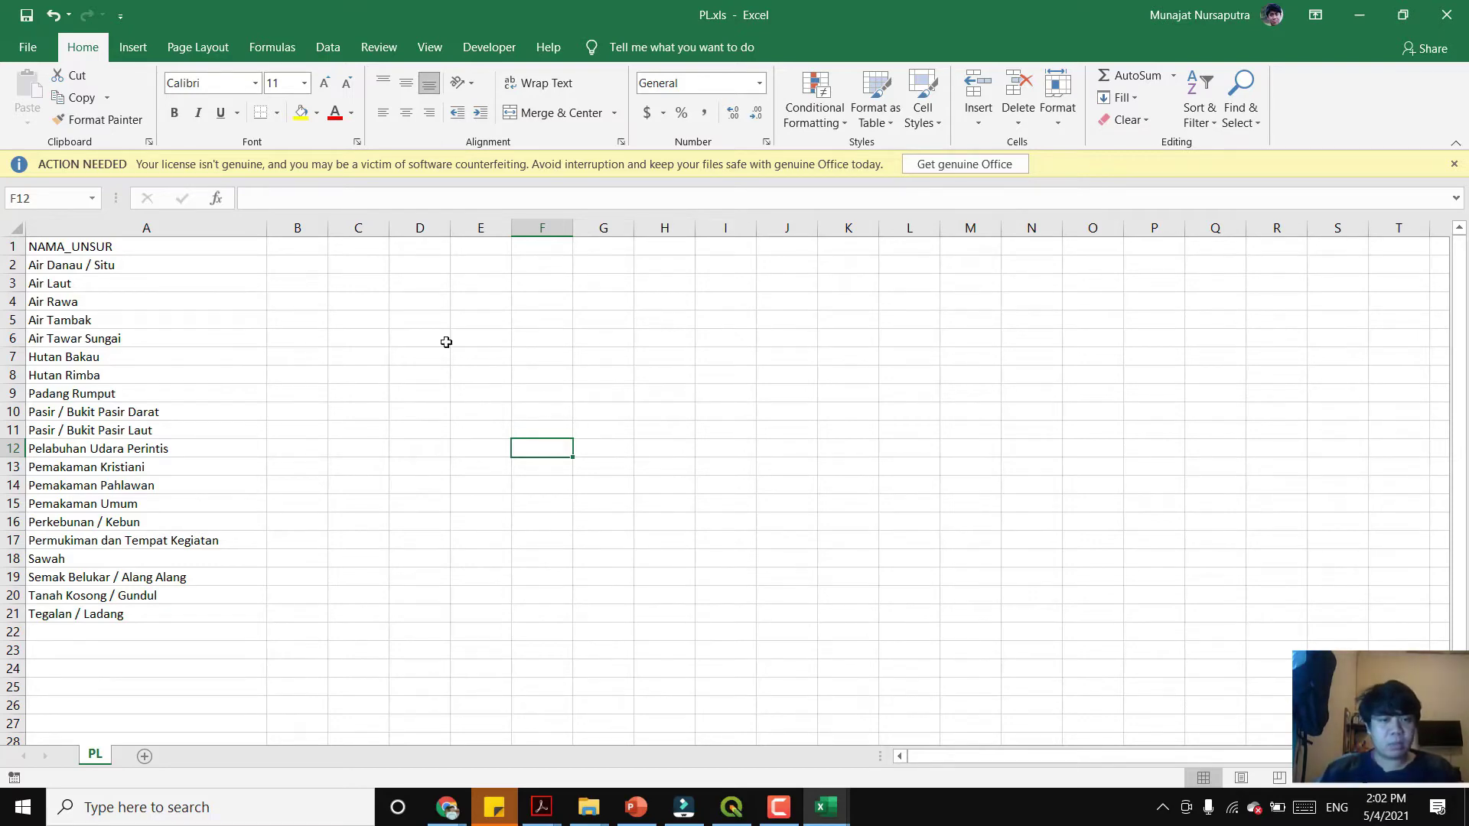
- Copy the CROPNAME, CPNM and IDLC headers from Data Land Cover SWAT.xls into B1:D1 of PL.xls and fit column B to its content
mouse_move(828, 817)
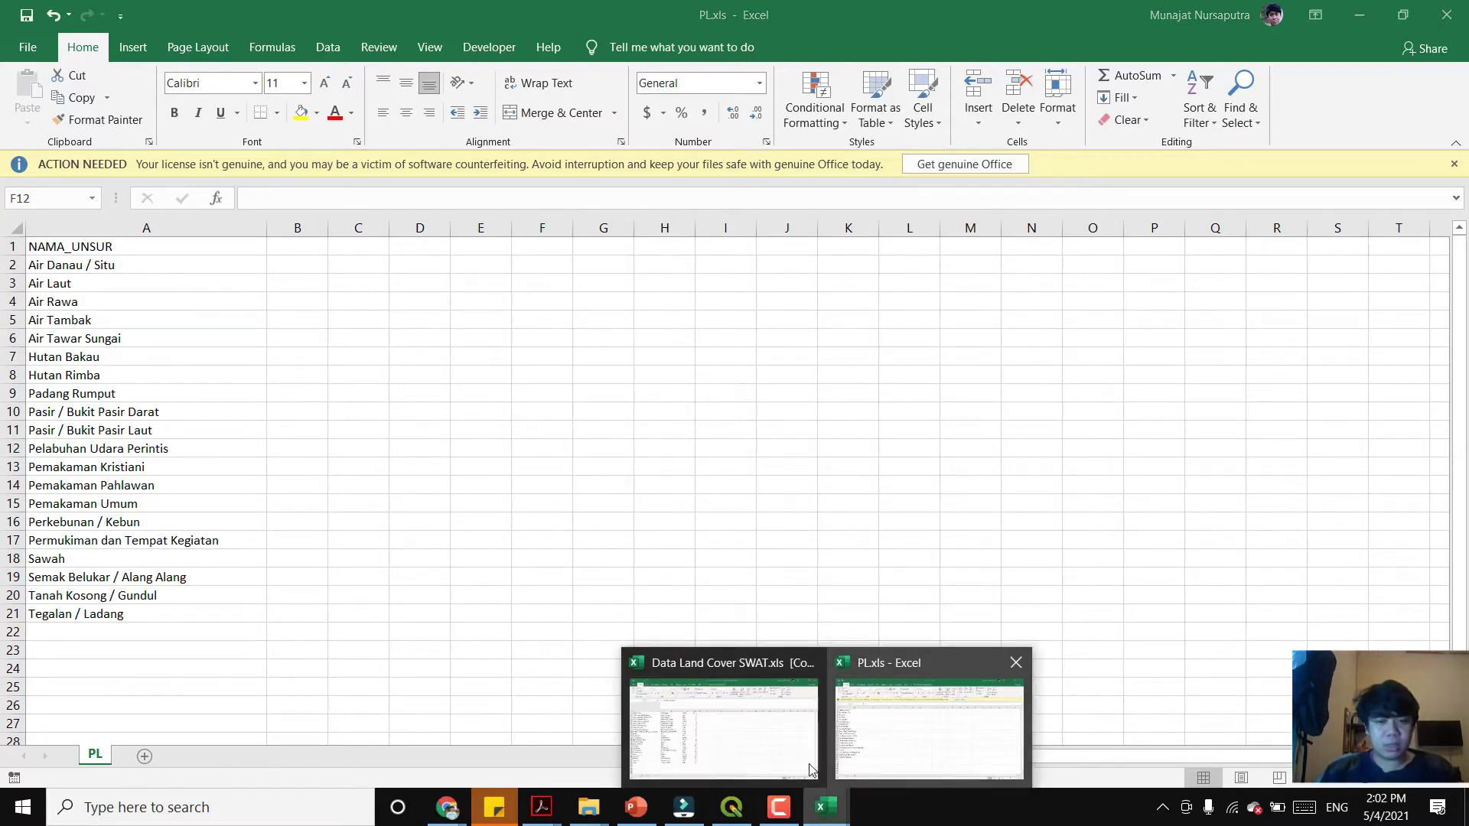
click(788, 758)
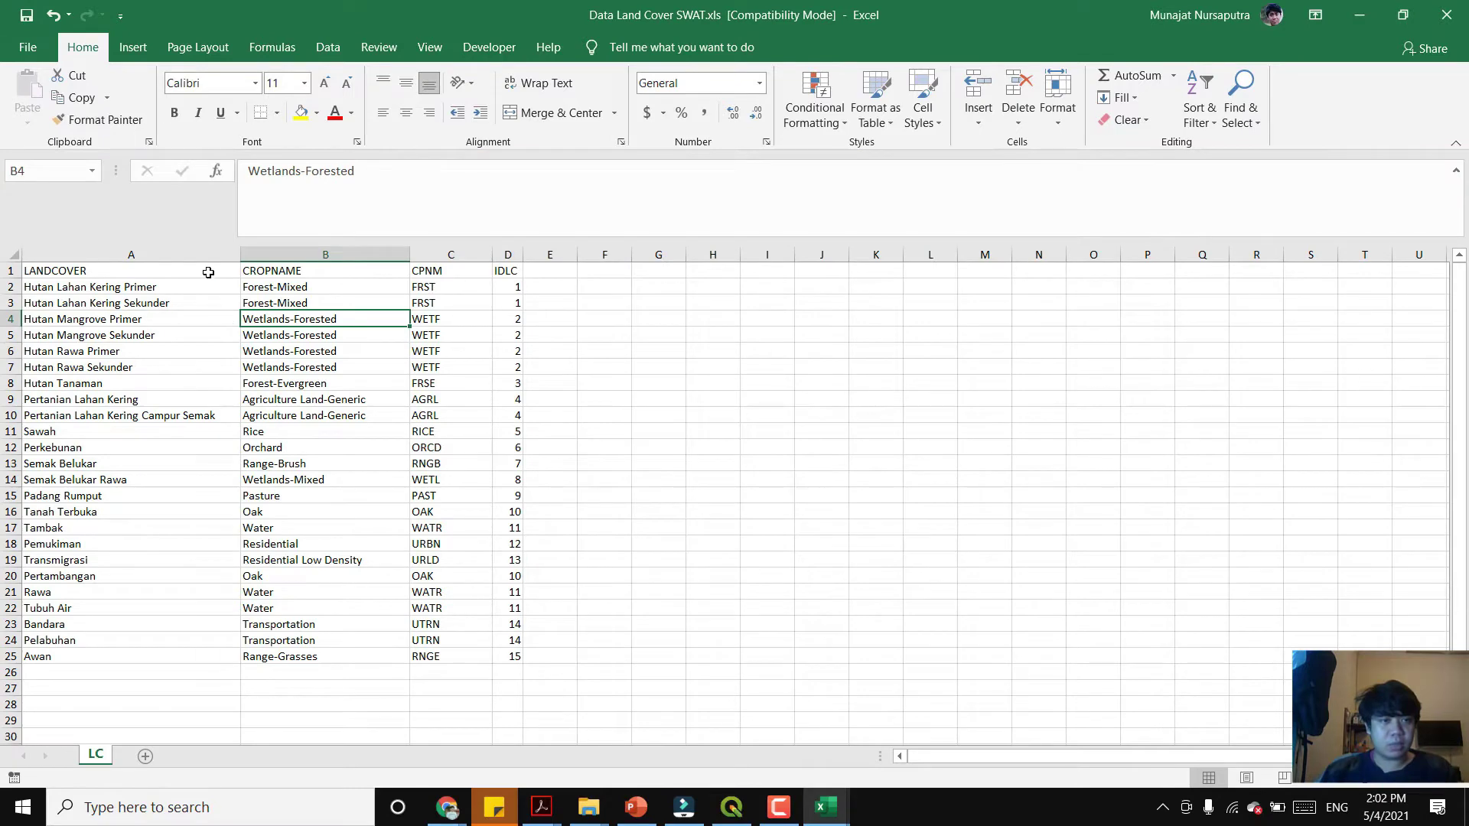
mouse_move(208, 273)
mouse_down()
mouse_move(322, 337)
mouse_move(455, 583)
mouse_move(506, 626)
mouse_up()
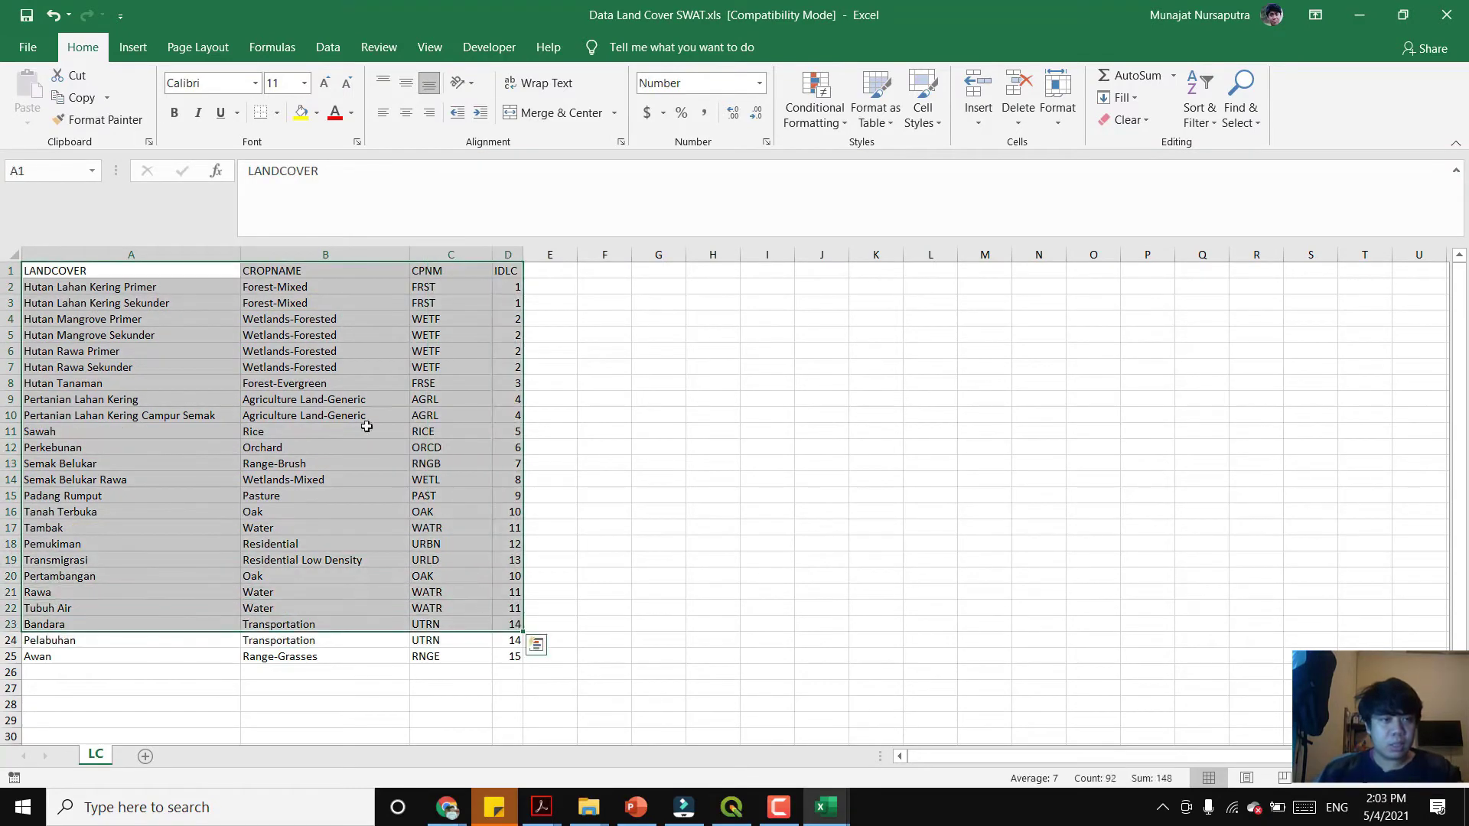
click(321, 383)
drag(378, 272, 509, 272)
key(ctrl+c)
mouse_move(826, 809)
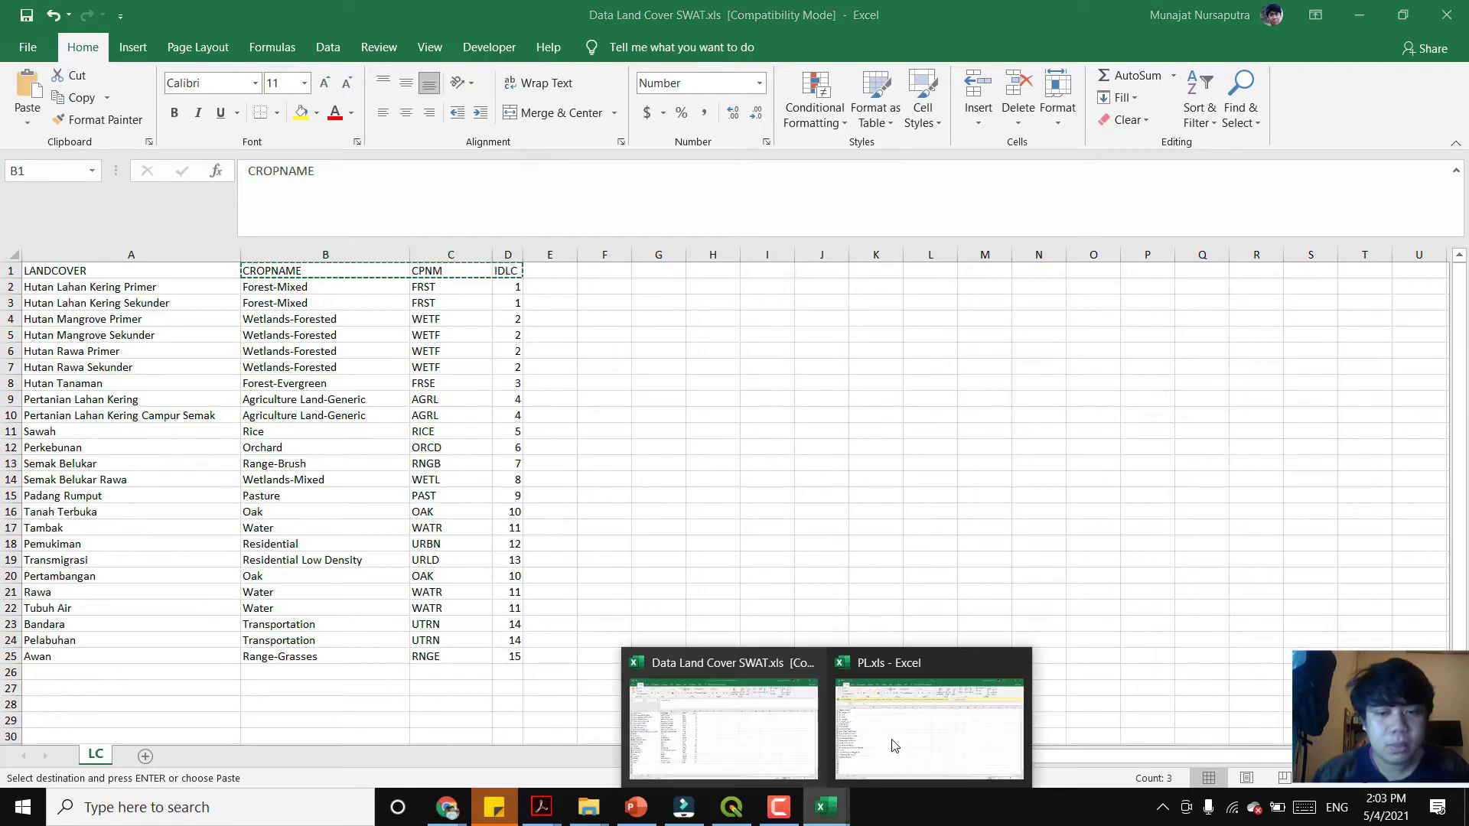
click(894, 746)
click(299, 246)
key(ctrl+v)
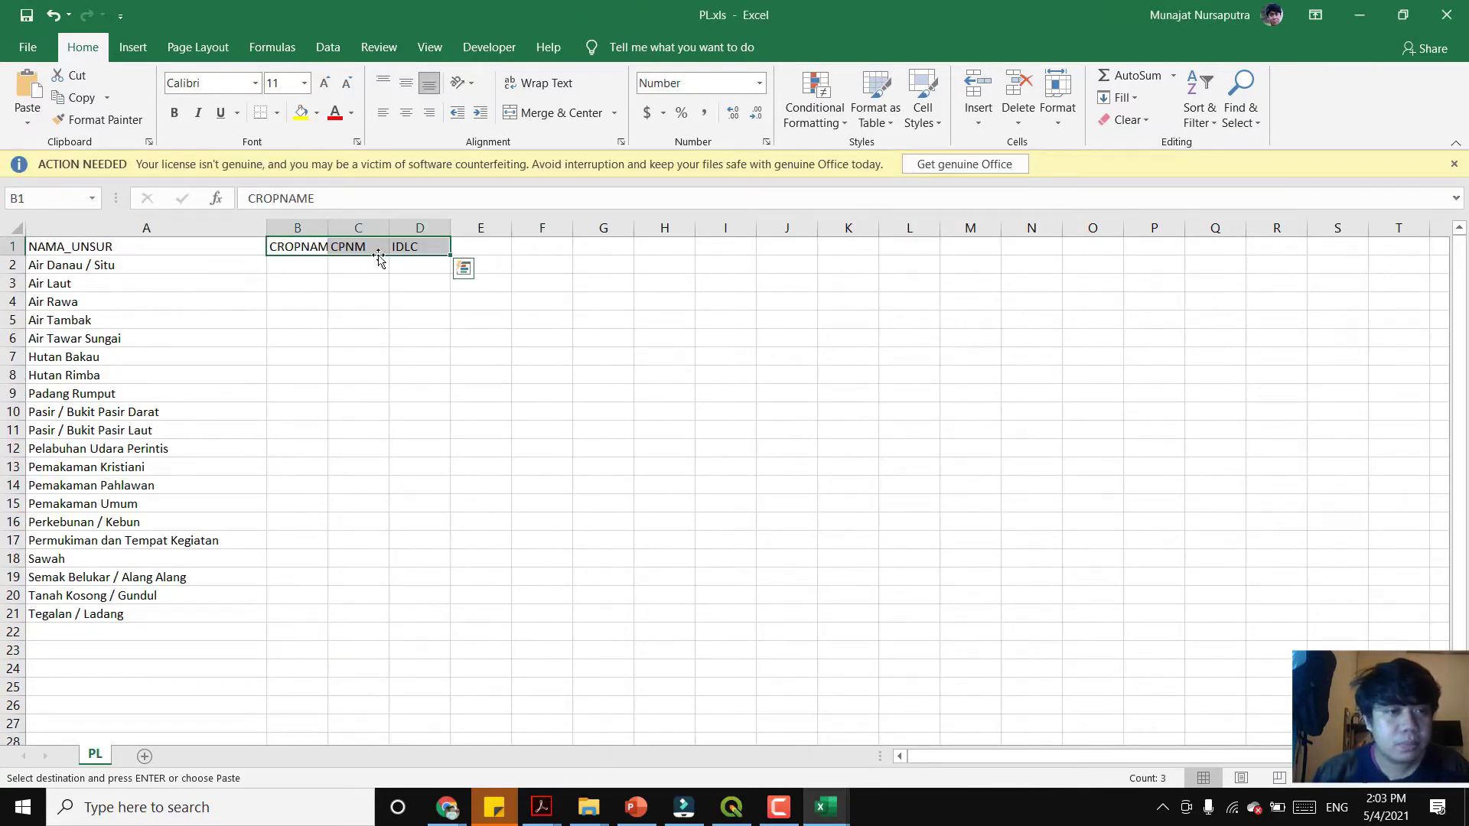
double_click(331, 232)
click(322, 277)
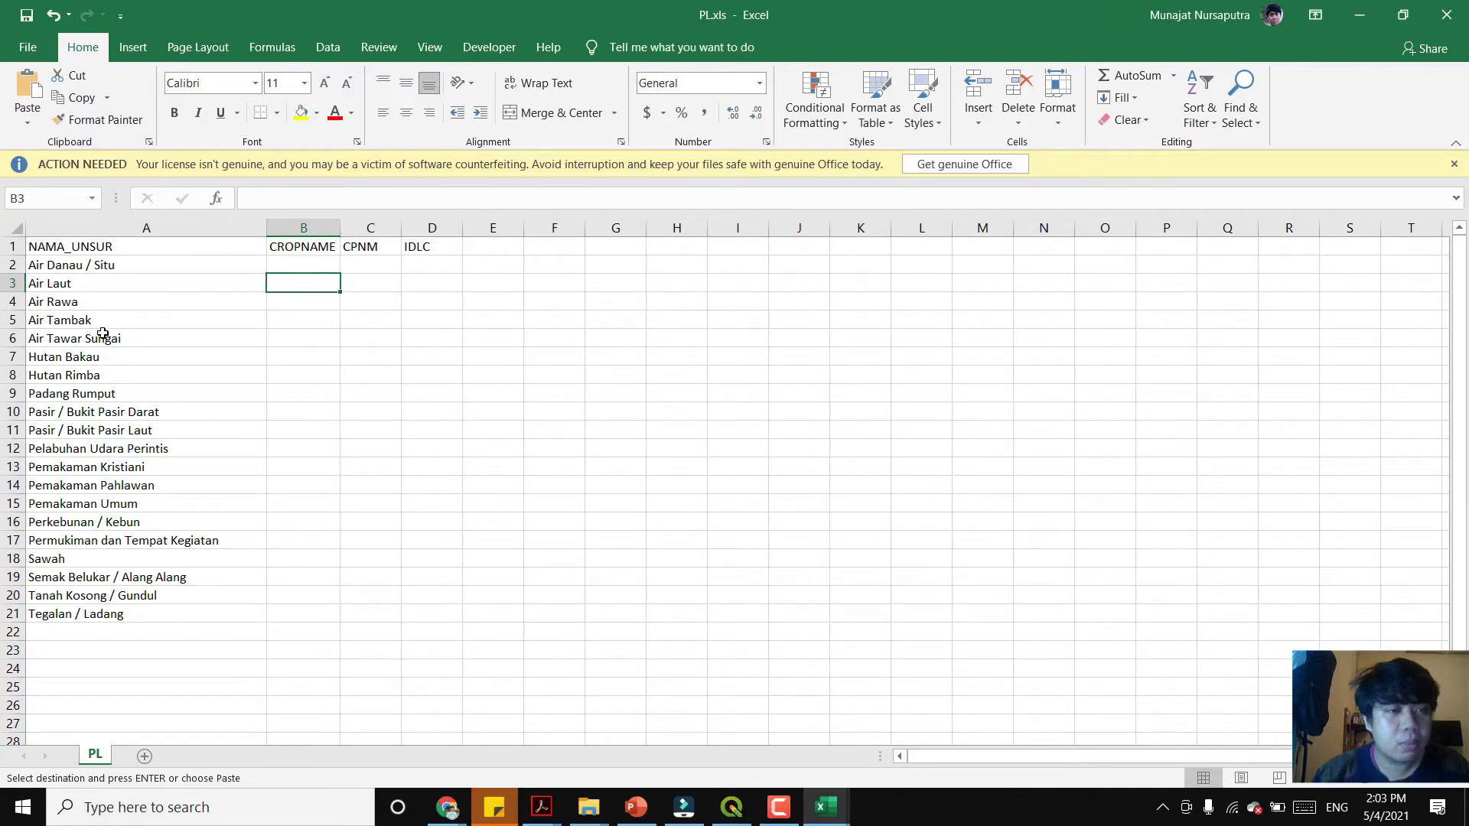
- Copy the Tubuh Air row's Water and WATR values from Data Land Cover SWAT.xls to the Air Danau / Situ row in PL.xls, leaving IDLC empty
mouse_move(825, 807)
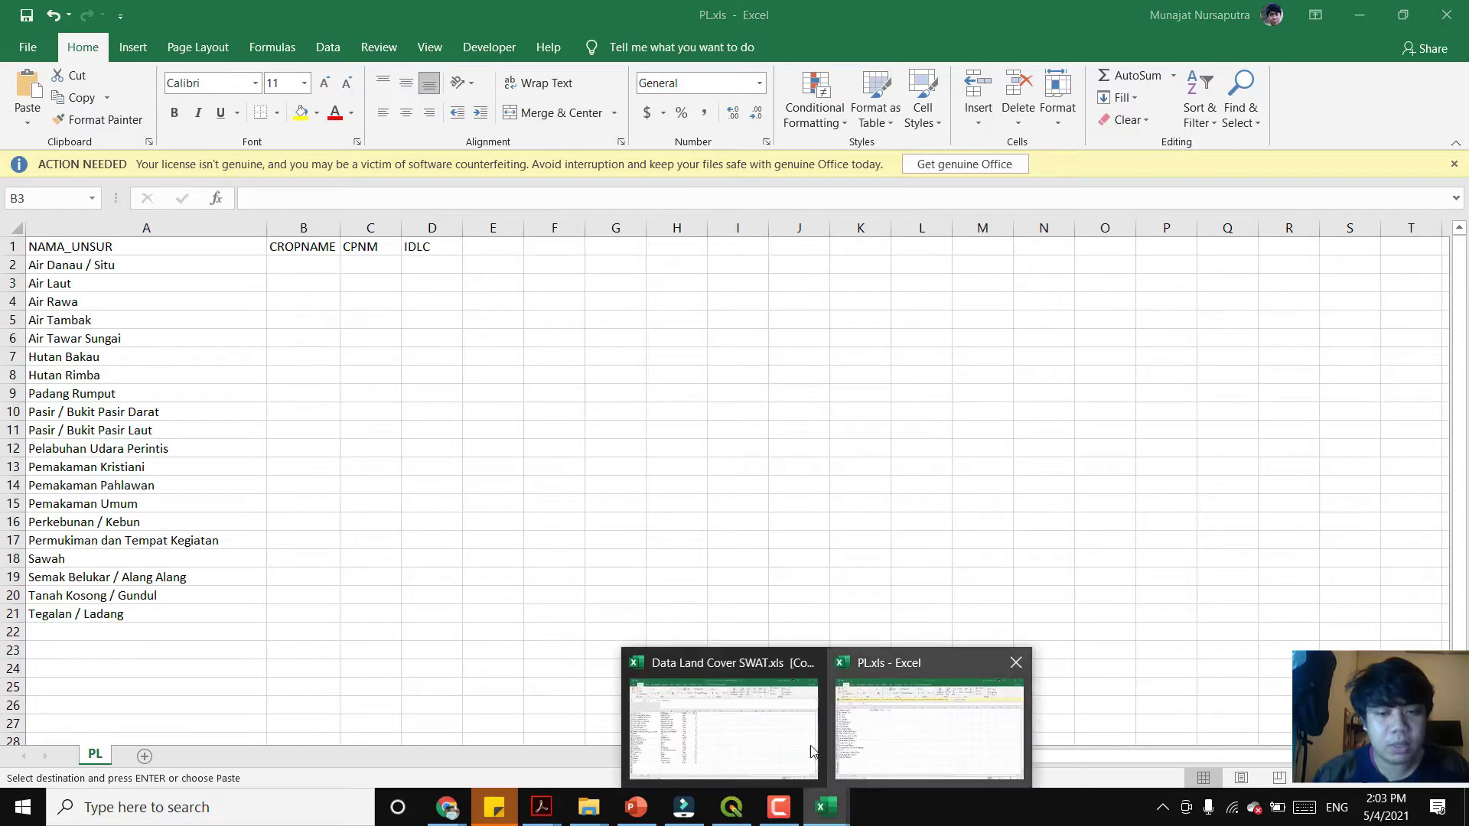
click(717, 715)
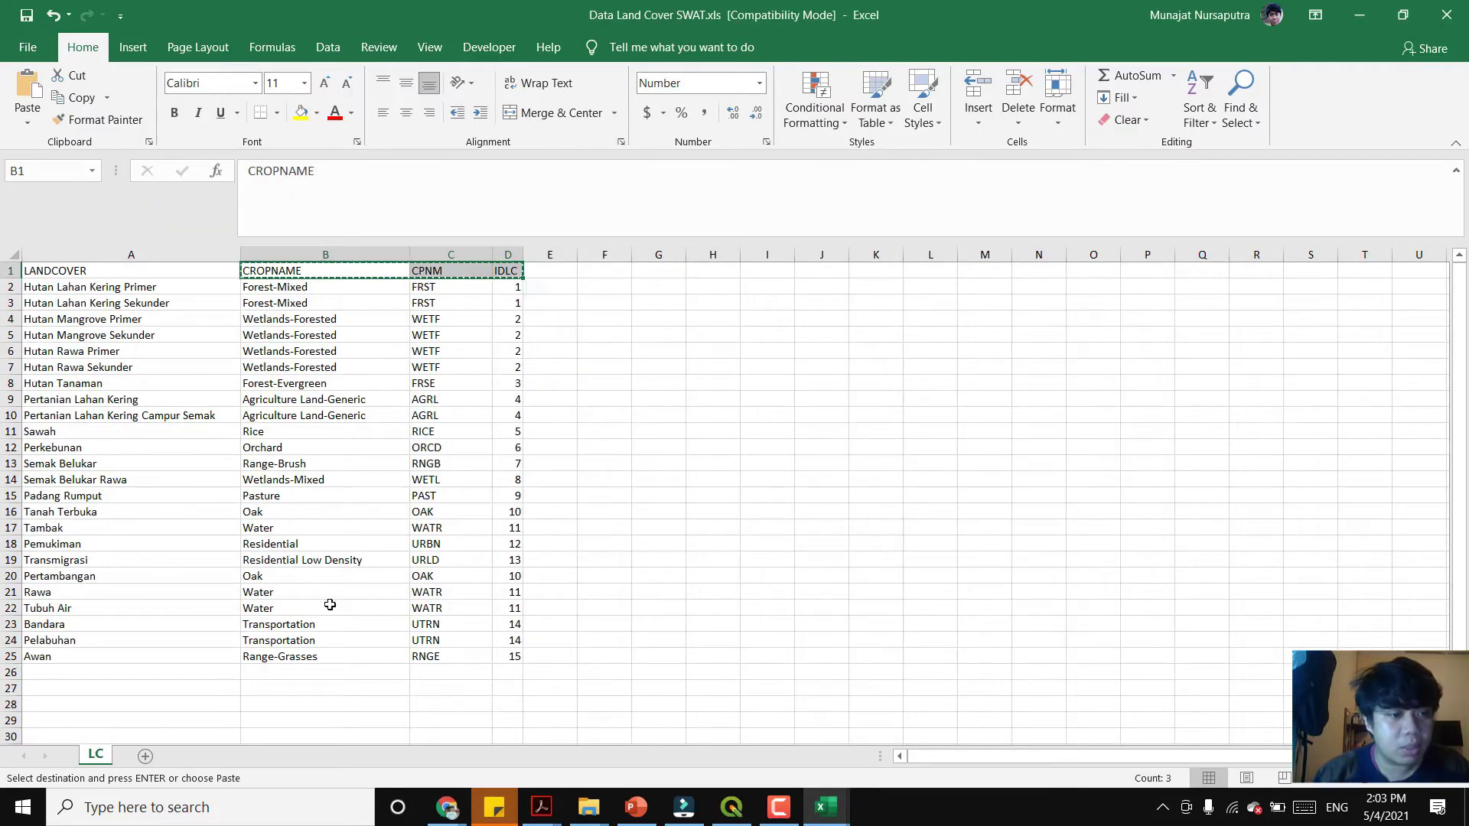
drag(318, 607, 514, 609)
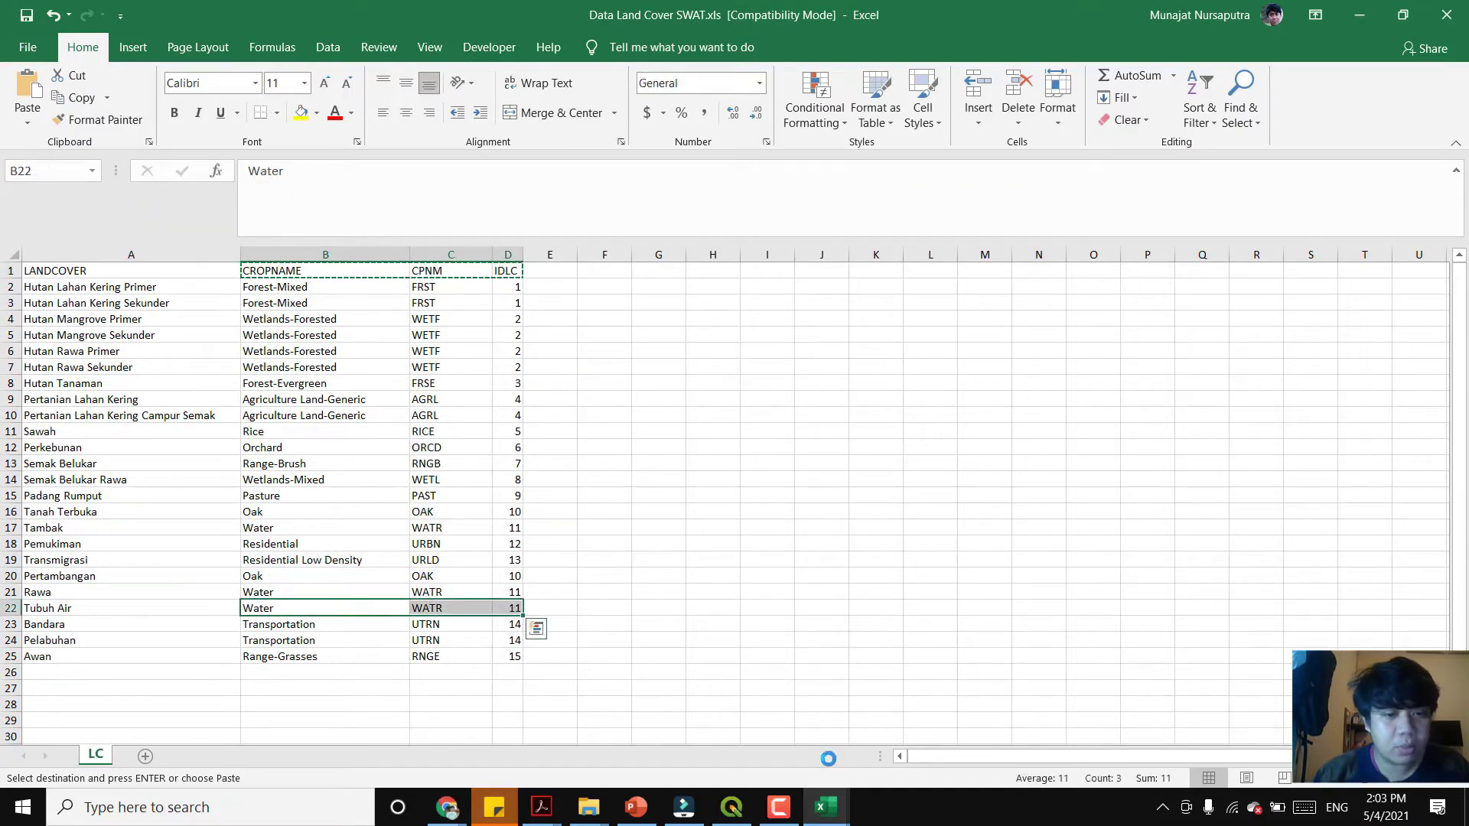
key(ctrl+c)
click(820, 822)
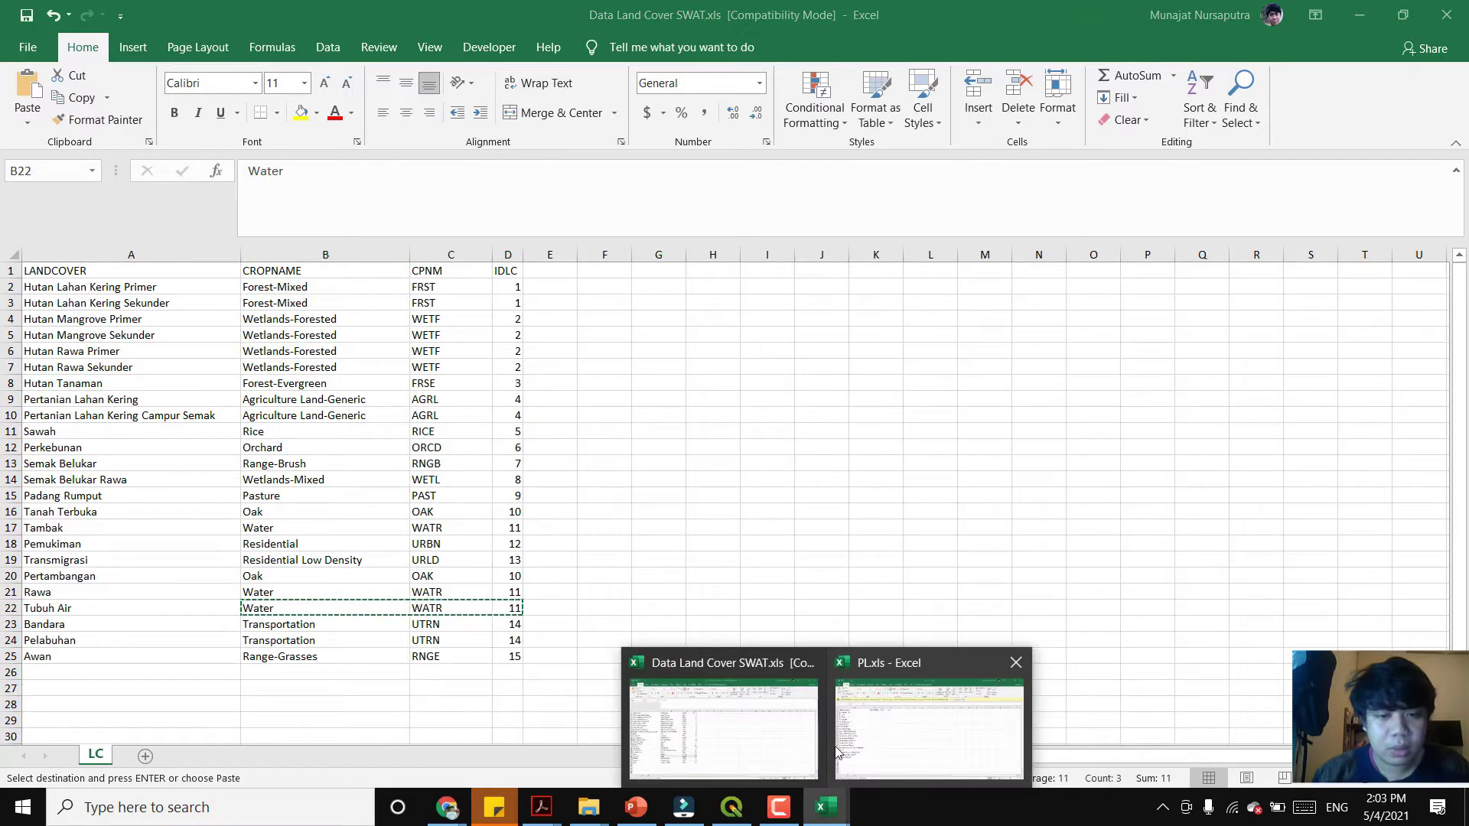
click(838, 753)
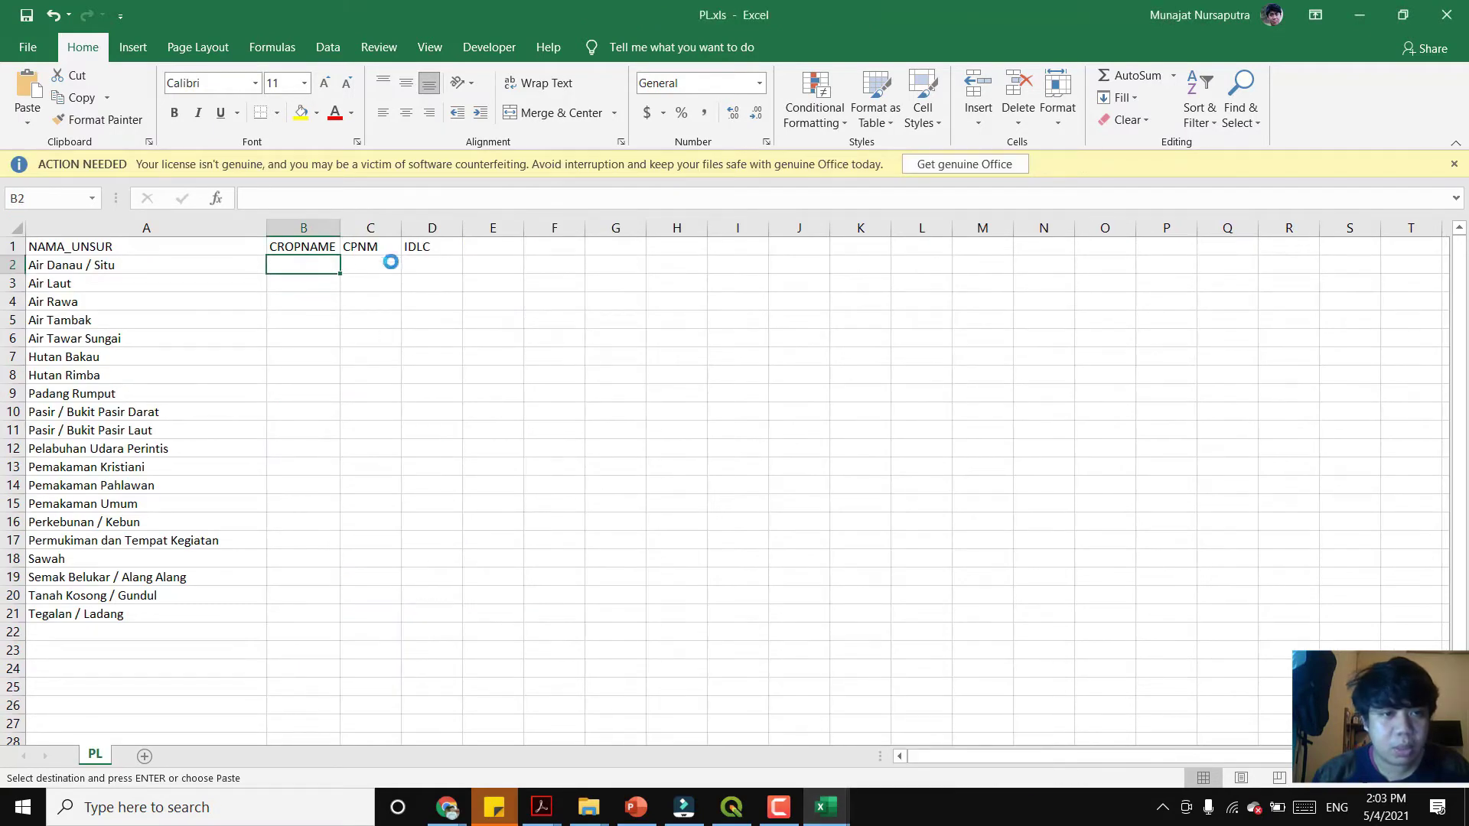
key(ctrl+v)
click(433, 265)
key(Delete)
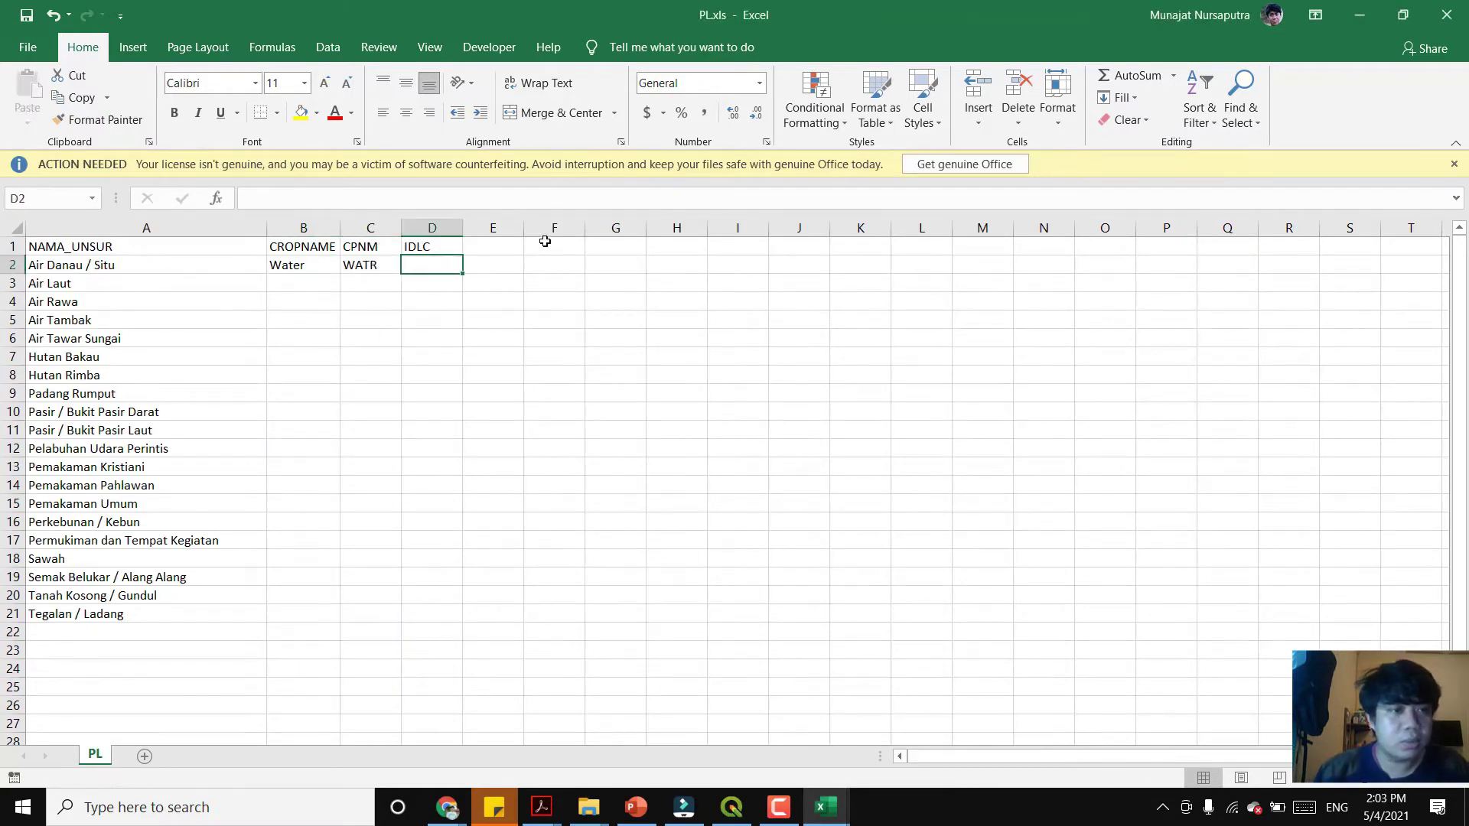
- Copy the Water and WATR values from the Air Danau / Situ row to the Air Laut, Air Tambak and Air Tawar Sungai rows
drag(291, 267, 351, 267)
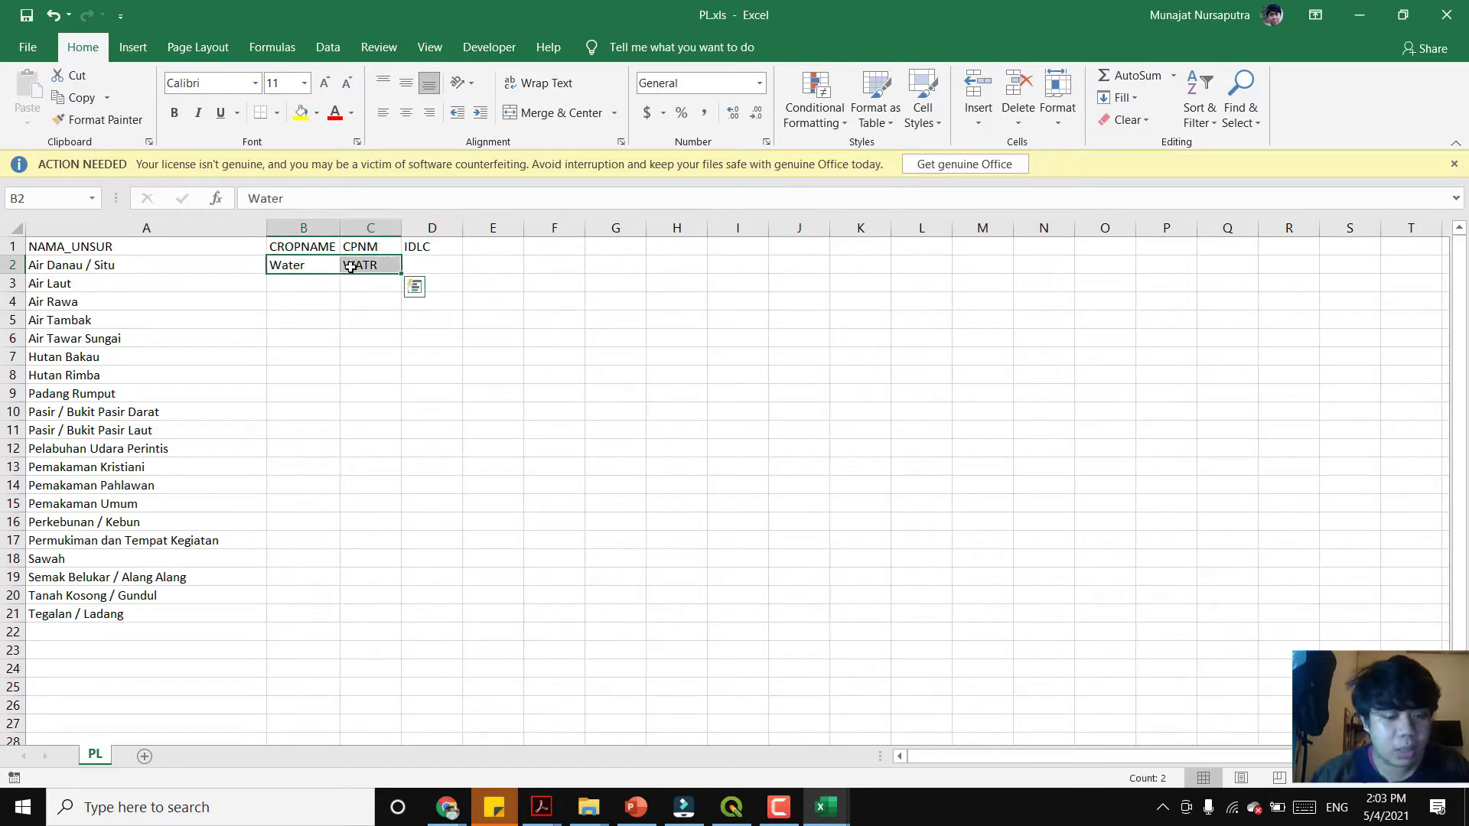
key(ctrl+c)
click(316, 281)
key(ctrl+v)
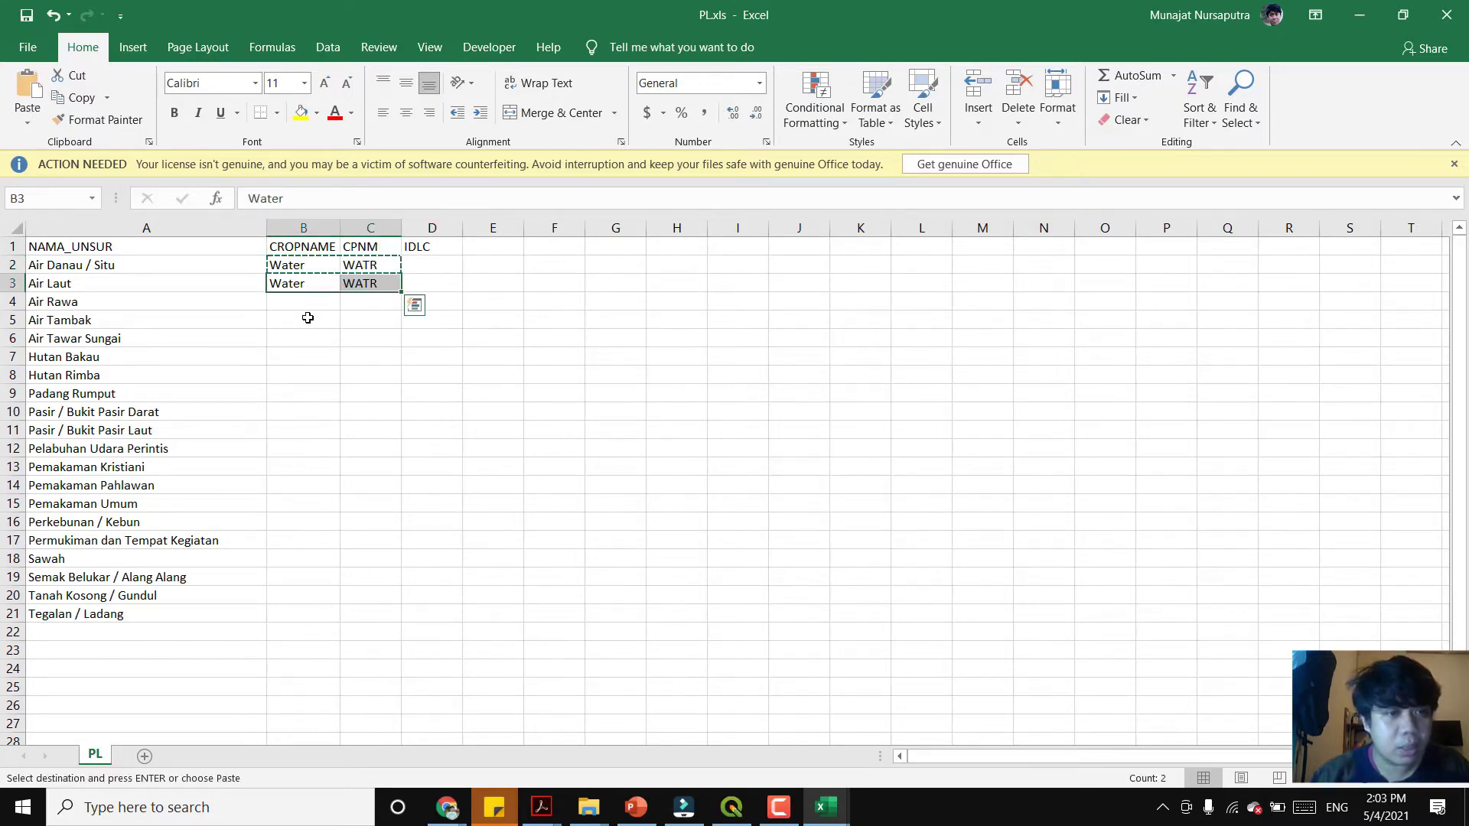
click(307, 318)
key(ctrl+v)
click(292, 342)
key(ctrl+v)
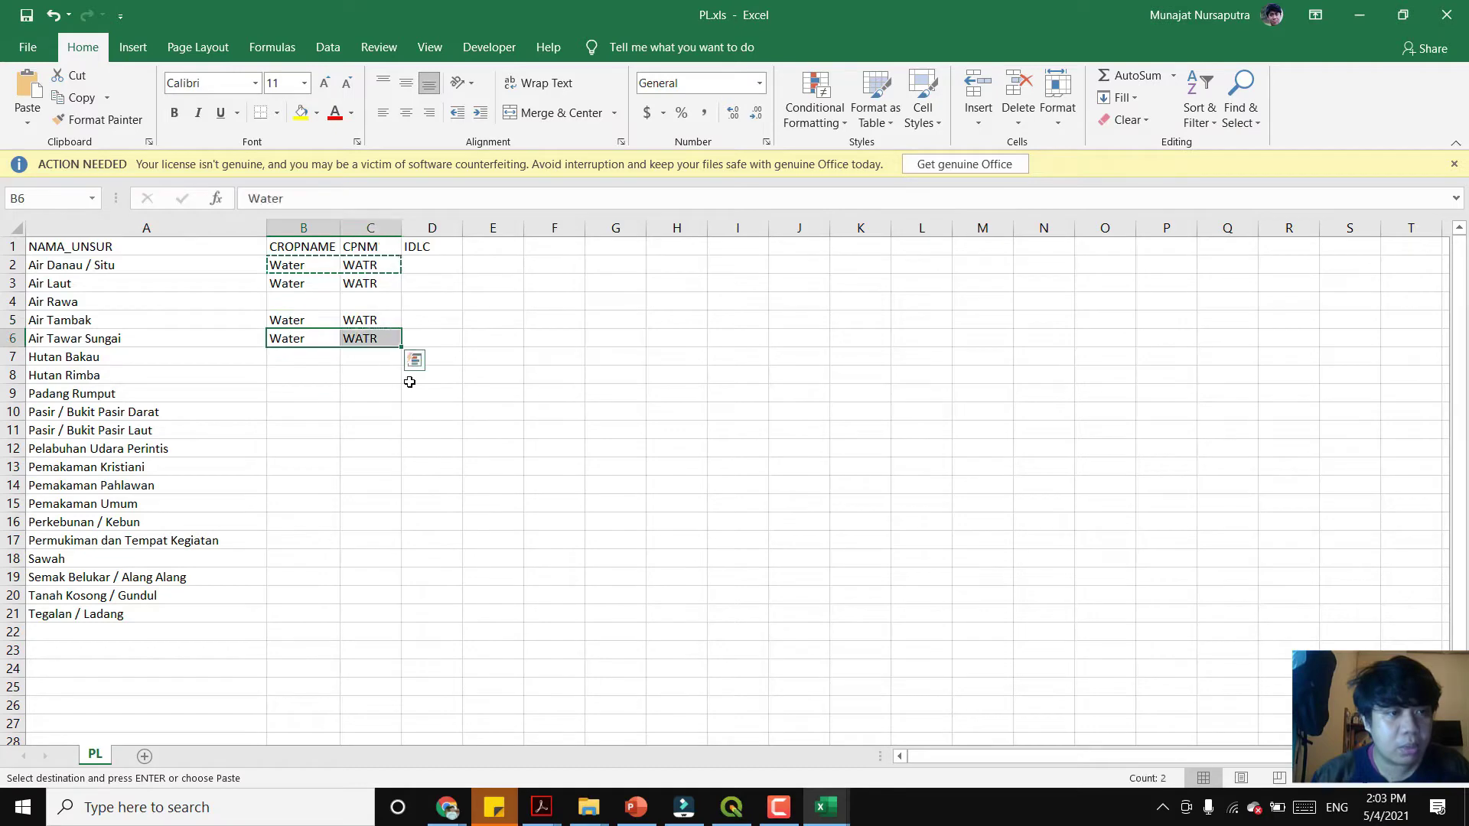
click(375, 467)
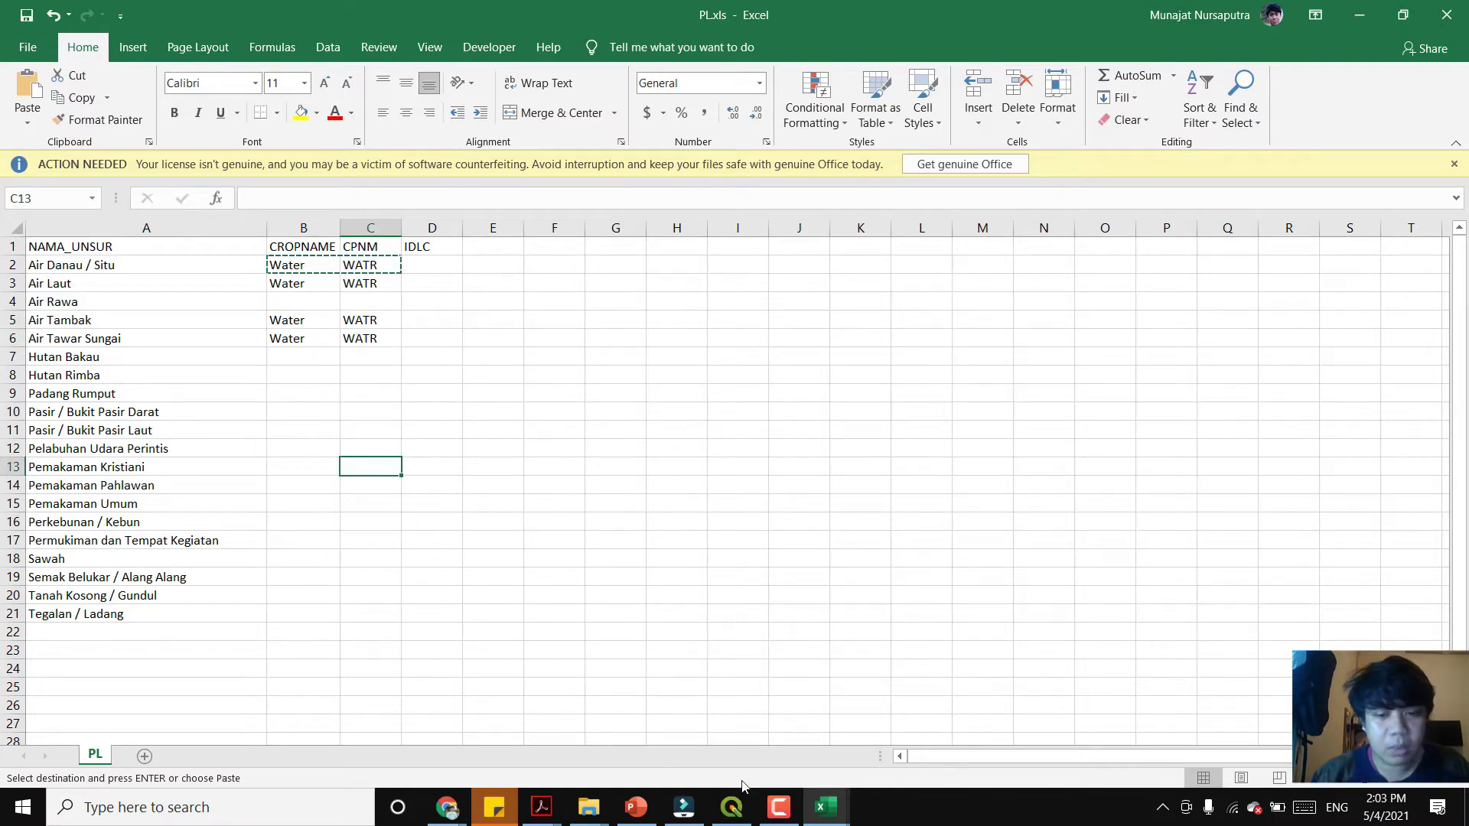
- Copy the Rawa row's Water and WATR values from Data Land Cover SWAT.xls to the Air Rawa row in PL.xls
click(825, 807)
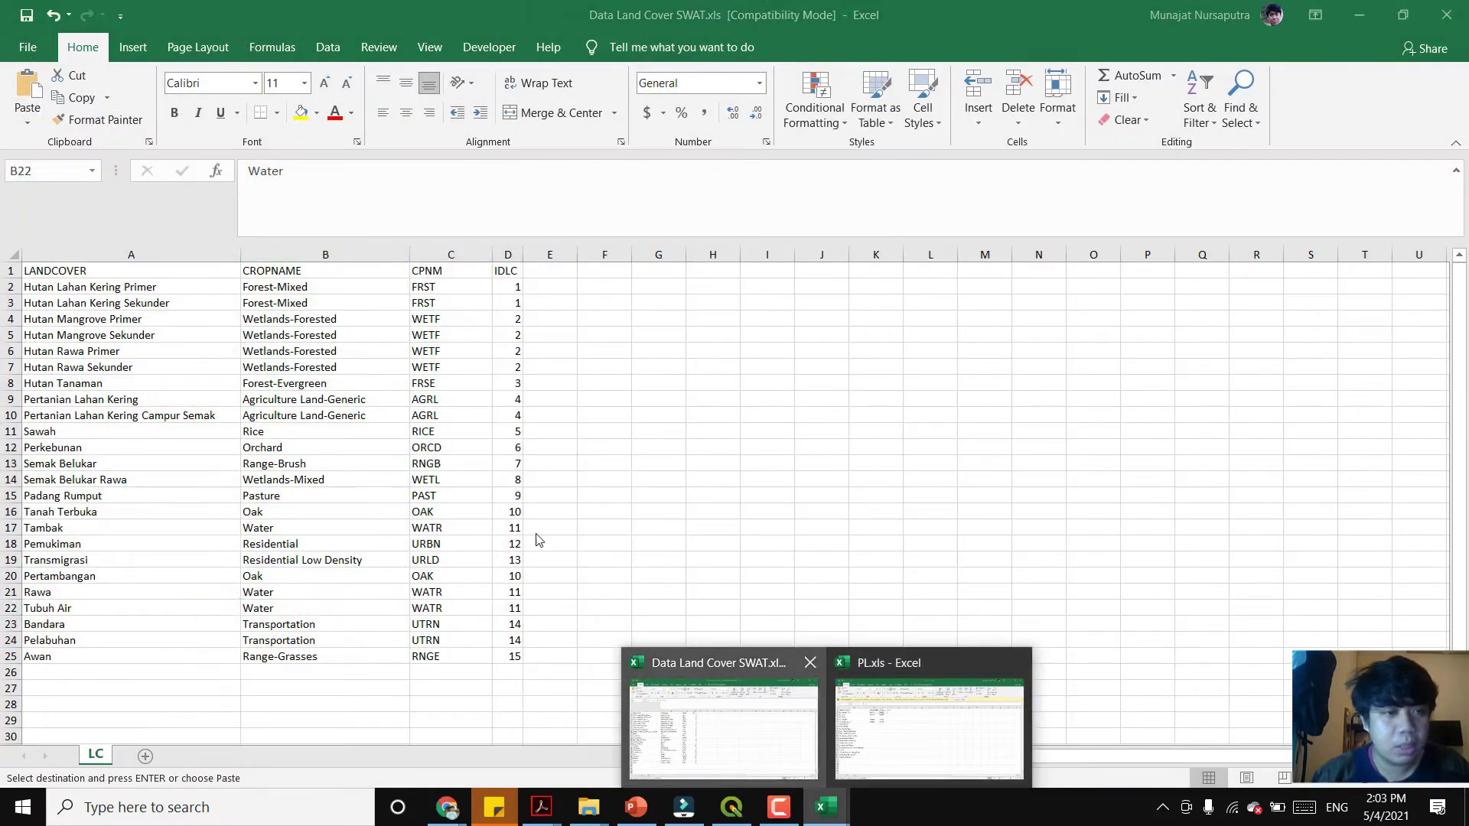
click(723, 728)
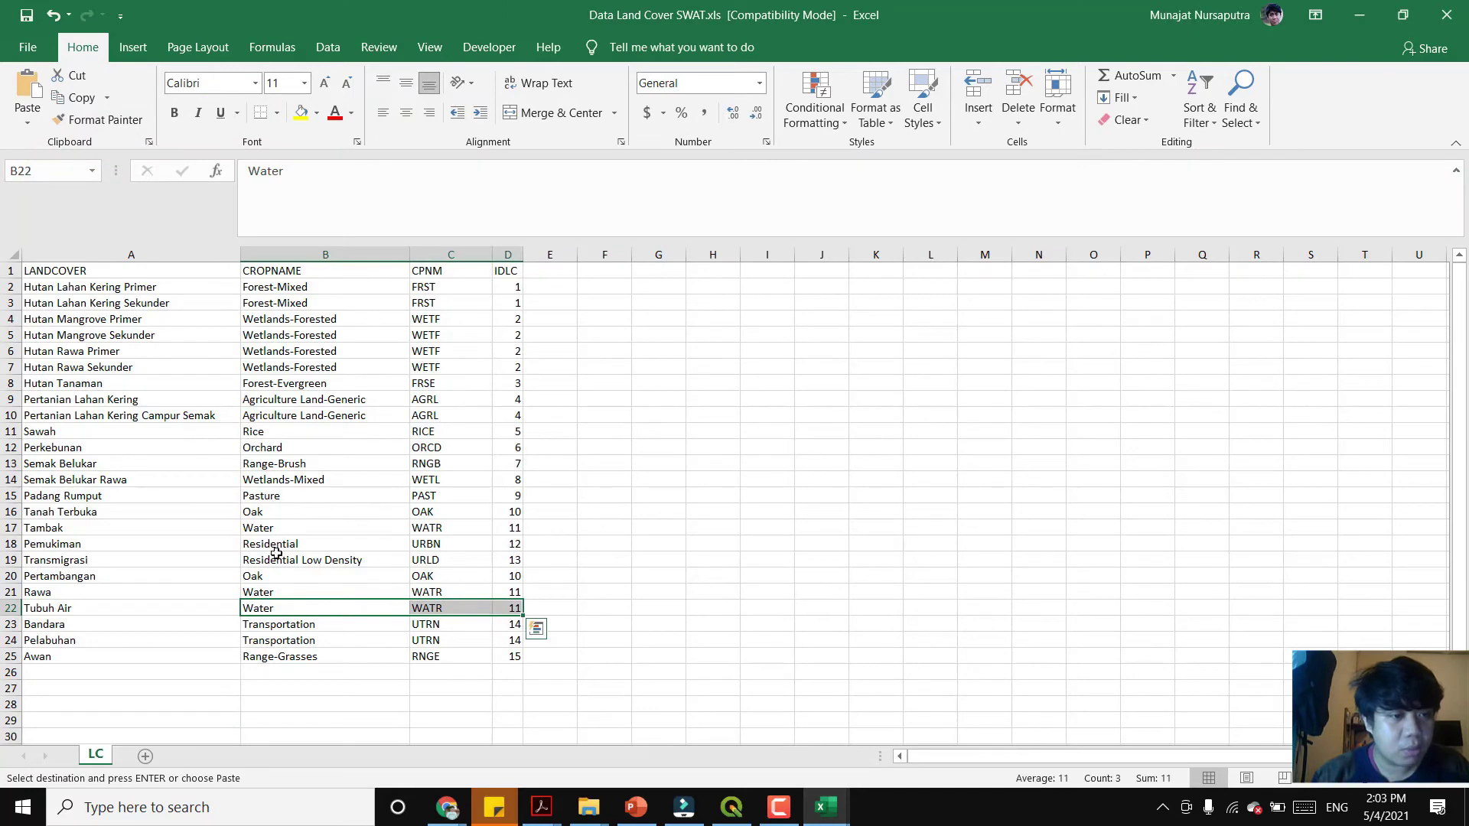
drag(276, 592, 459, 592)
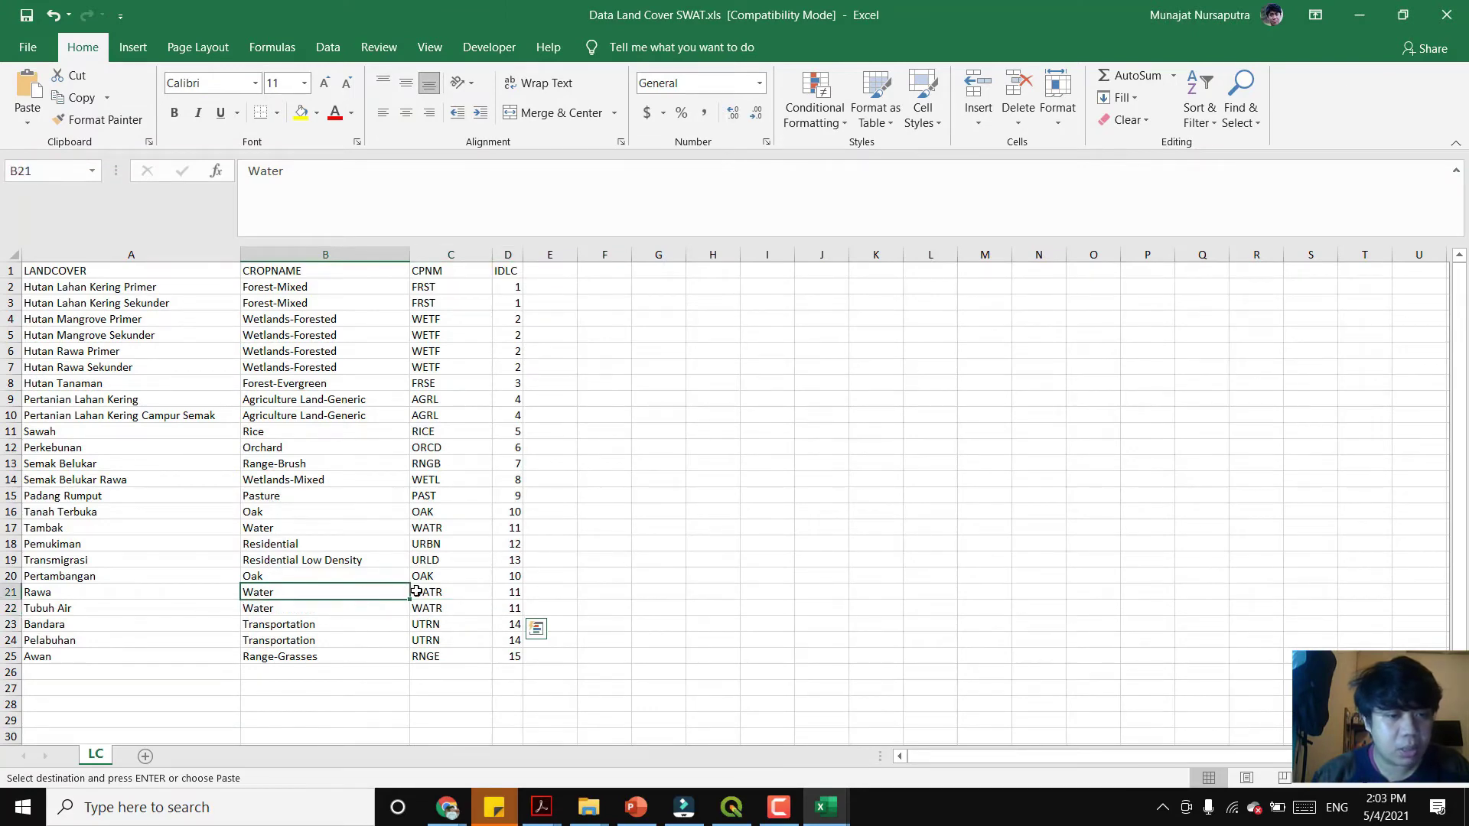
key(ctrl+c)
click(826, 807)
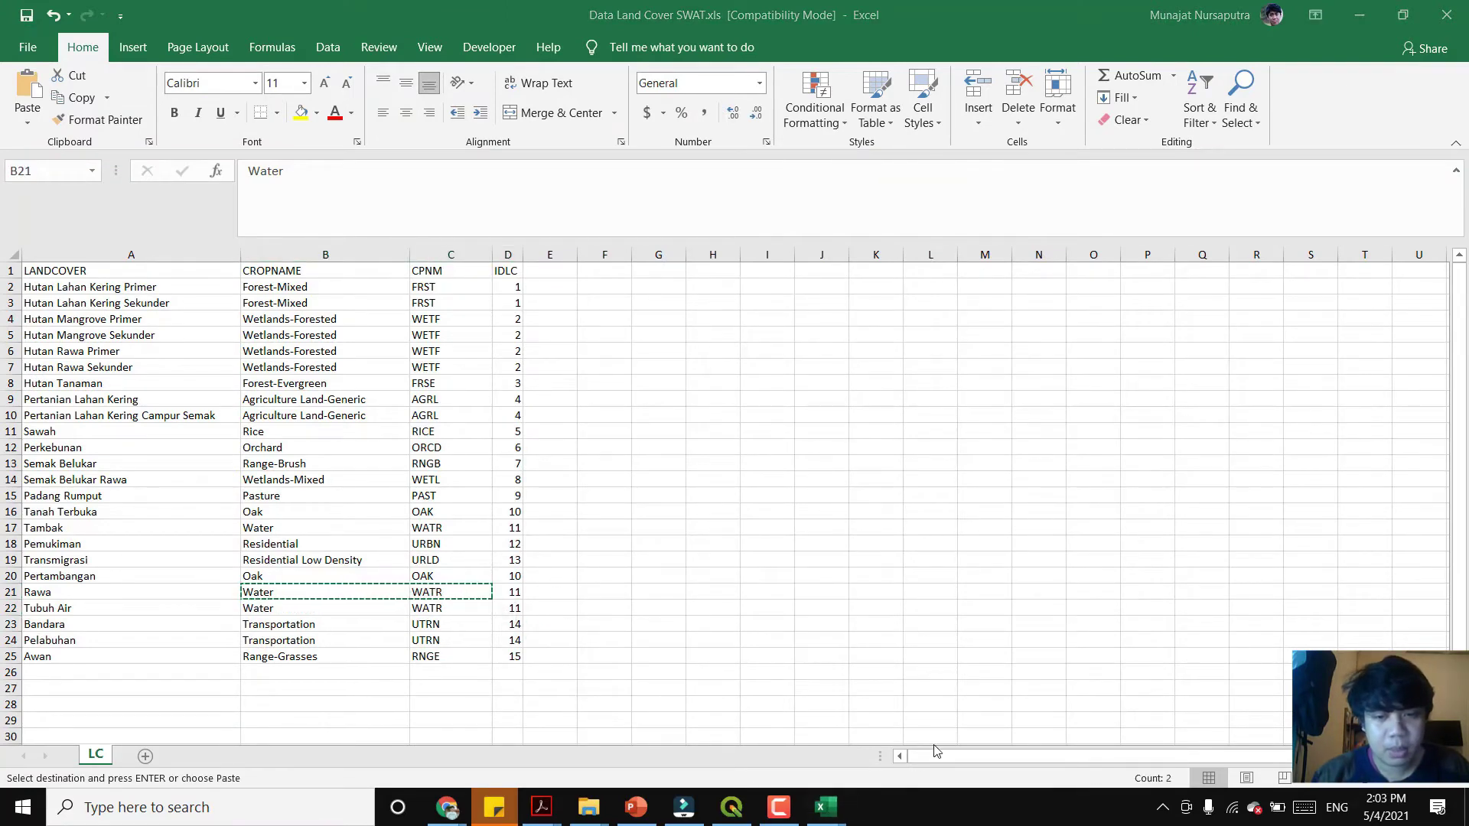
click(896, 755)
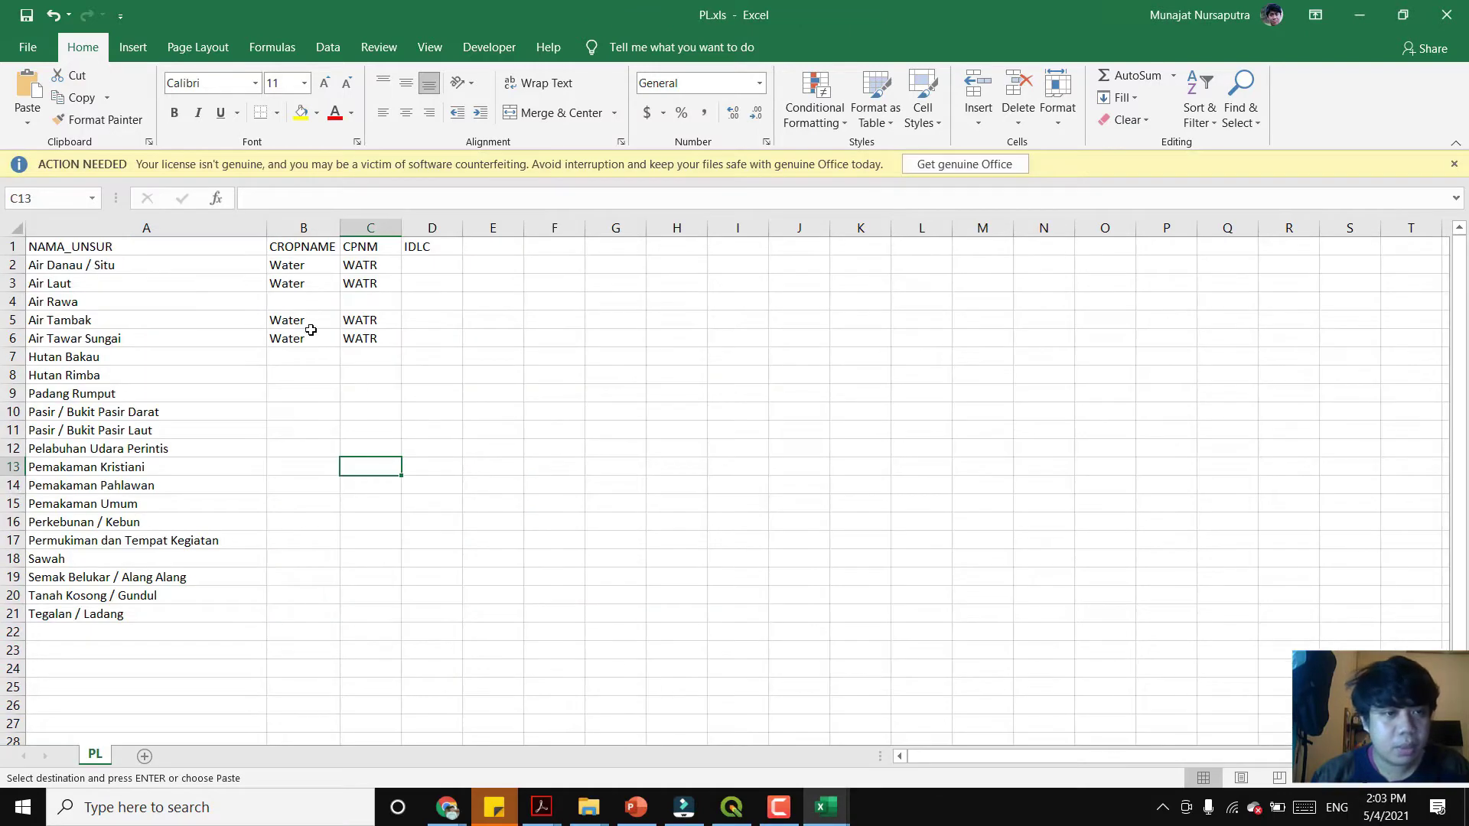
click(309, 305)
key(ctrl+v)
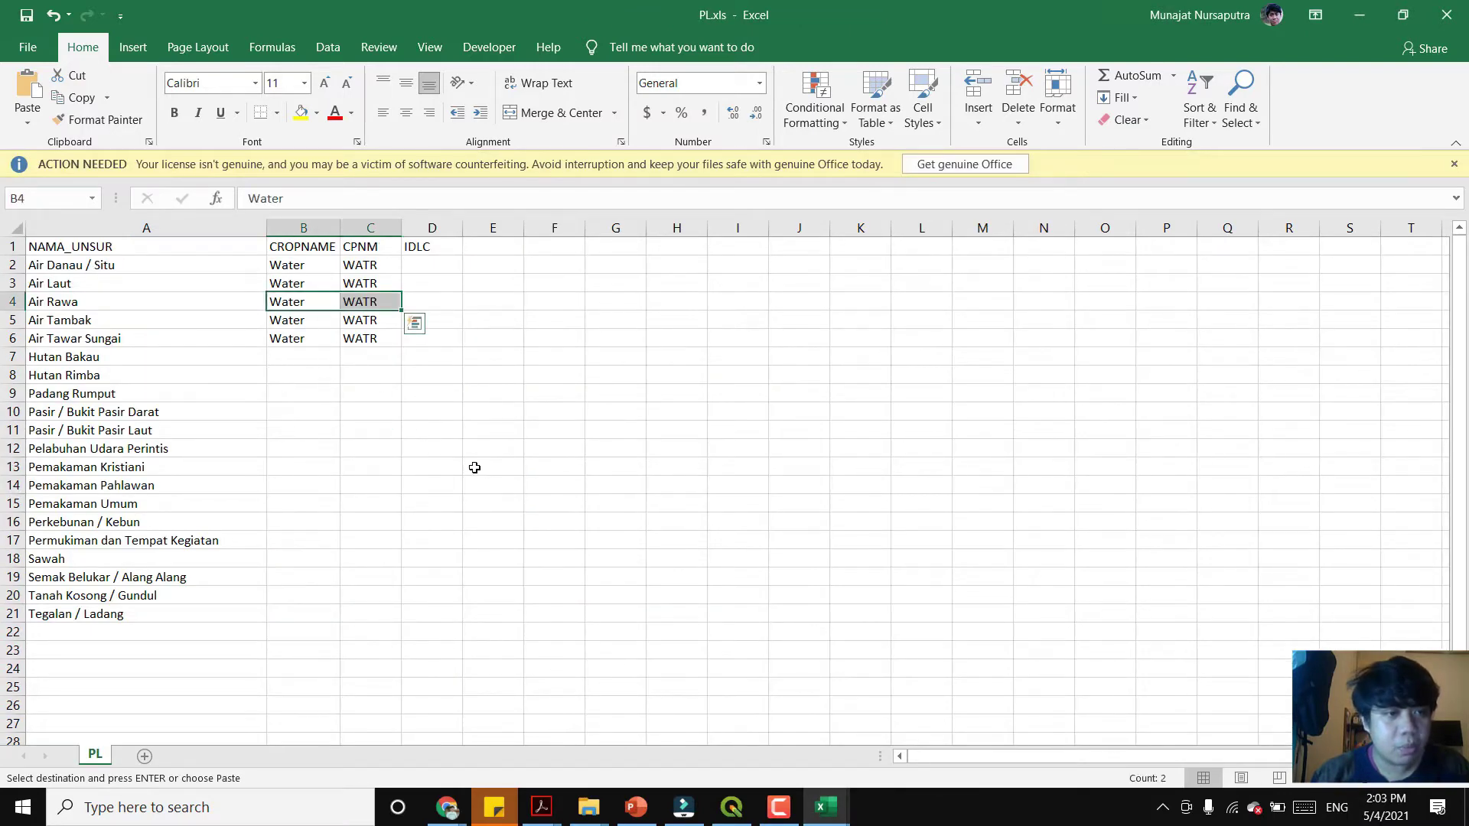
- Copy the Hutan Mangrove Primer row's Wetlands-Forested and WETF values from Data Land Cover SWAT.xls to the Hutan Bakau row in PL.xls
click(824, 805)
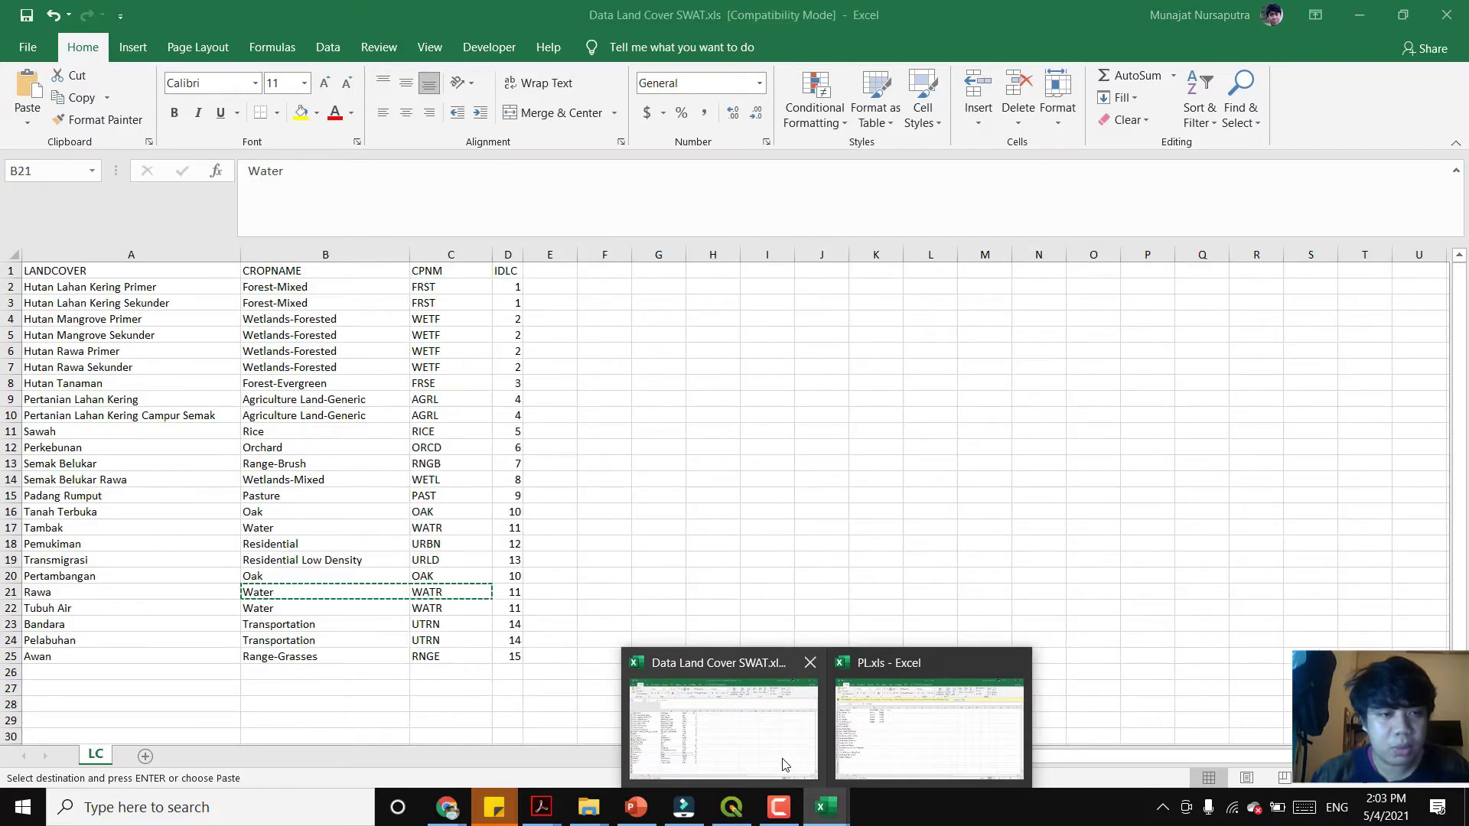
click(734, 704)
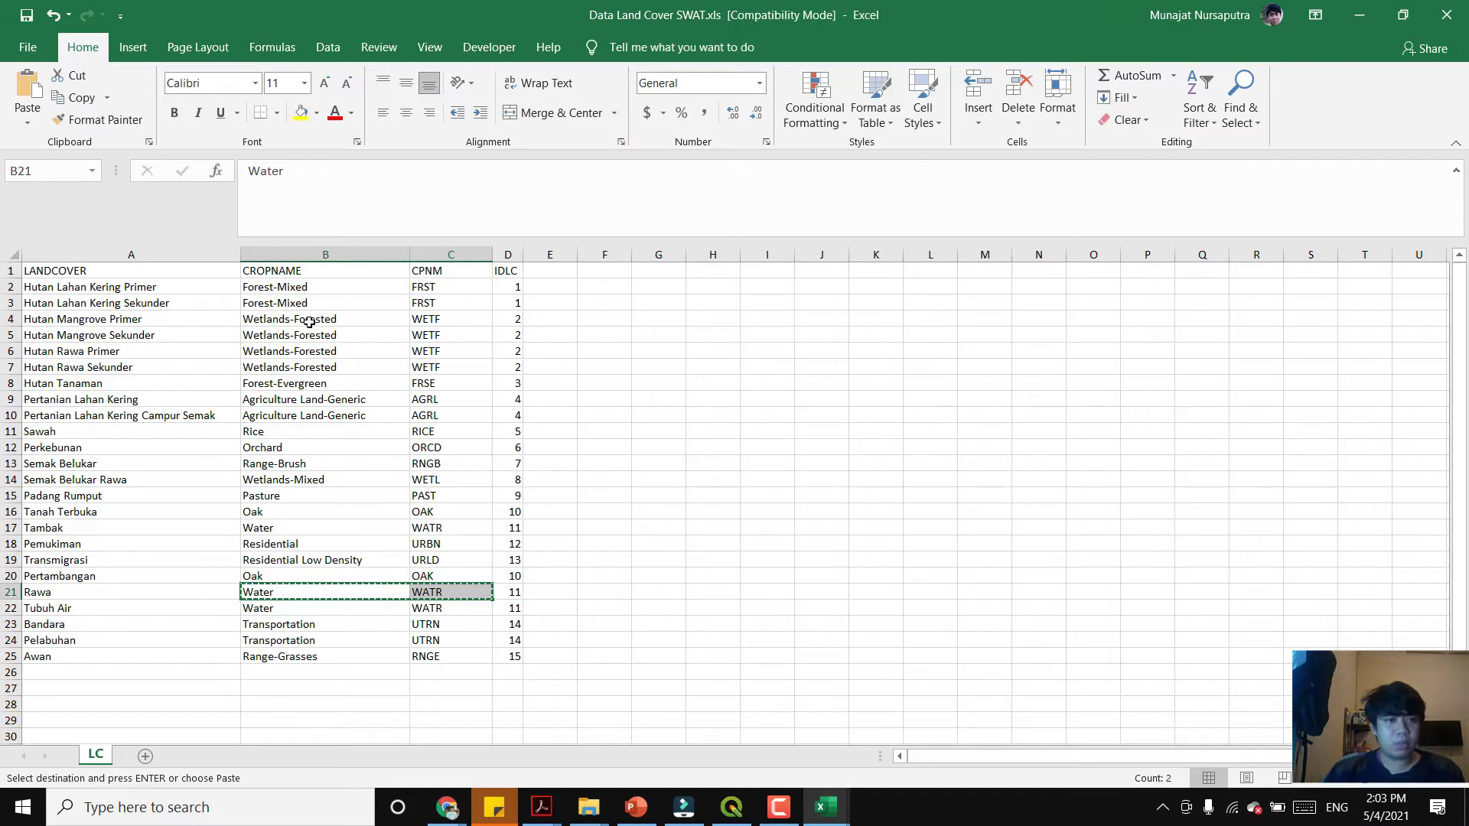
drag(377, 321, 490, 319)
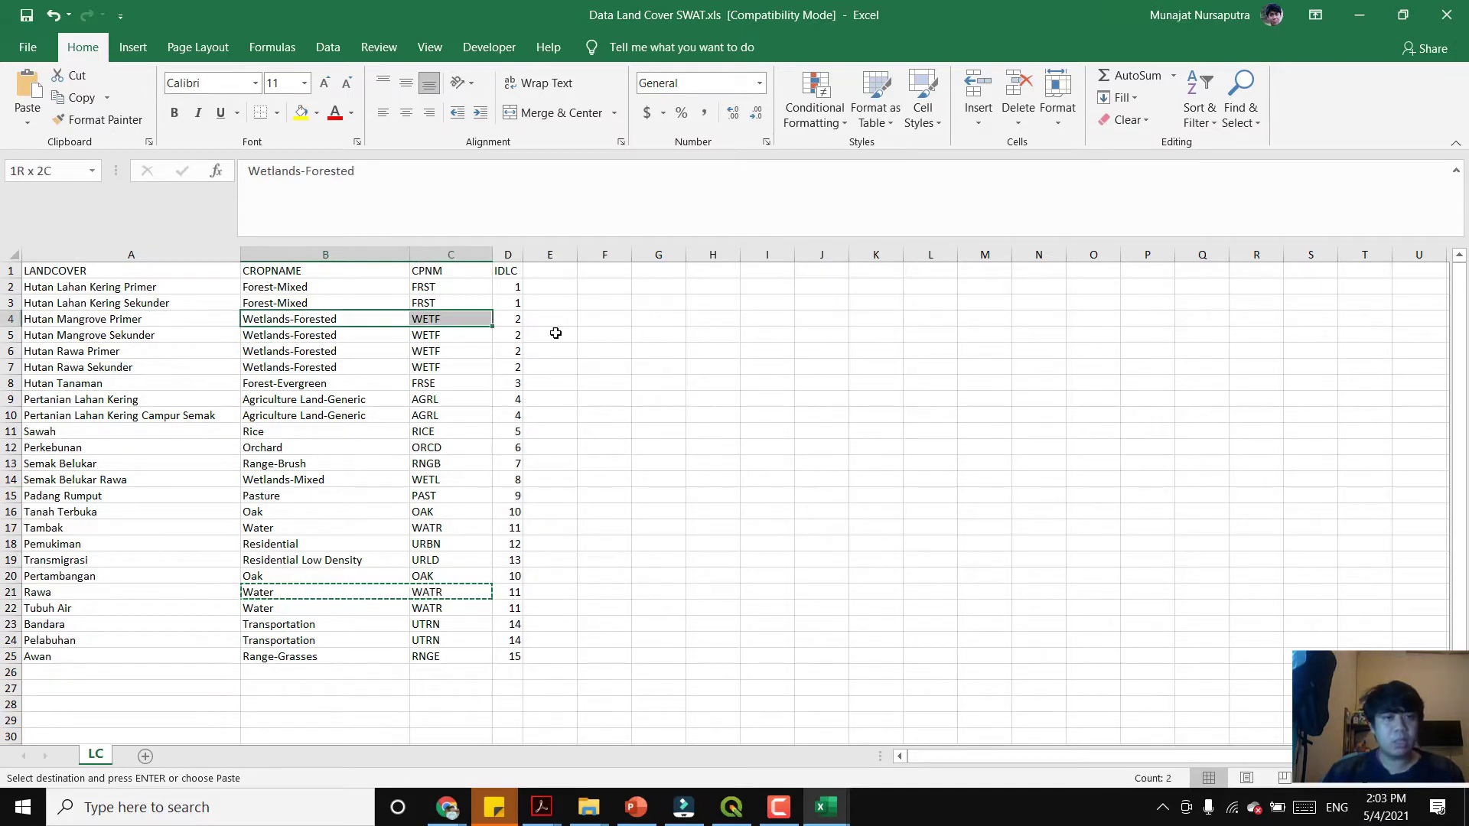
key(ctrl+c)
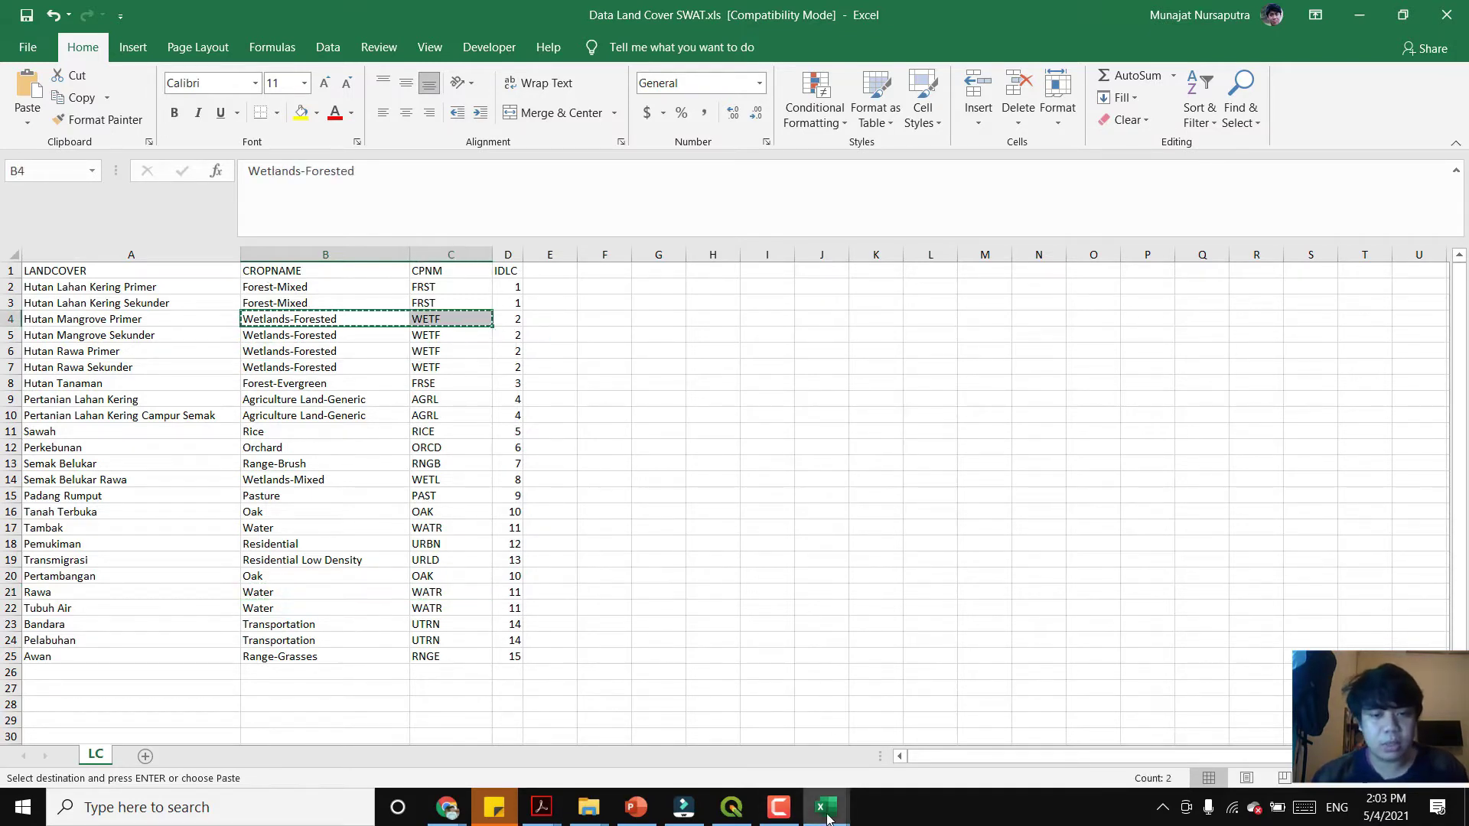
mouse_move(827, 818)
click(931, 731)
click(322, 360)
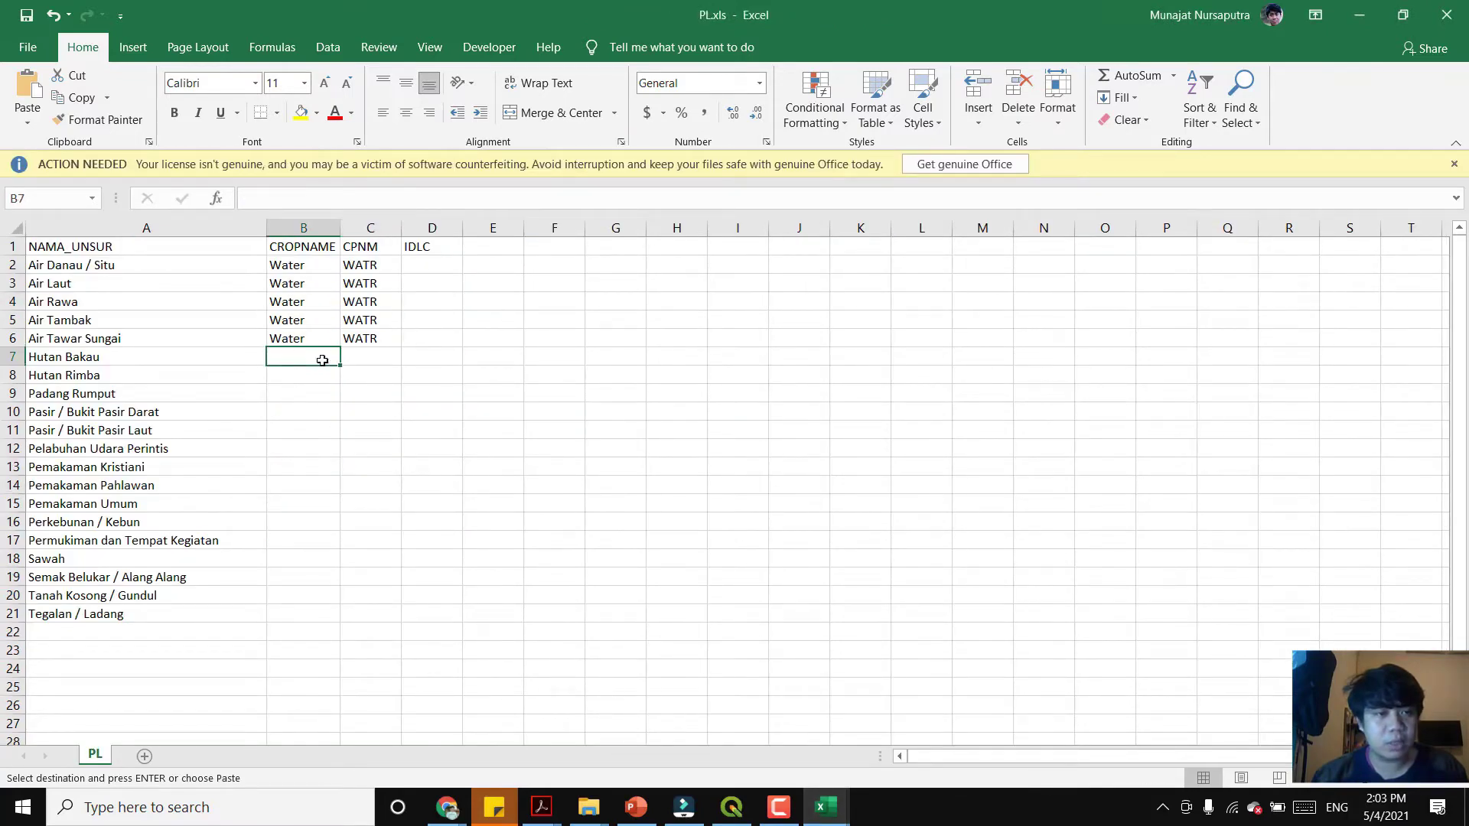
key(ctrl+v)
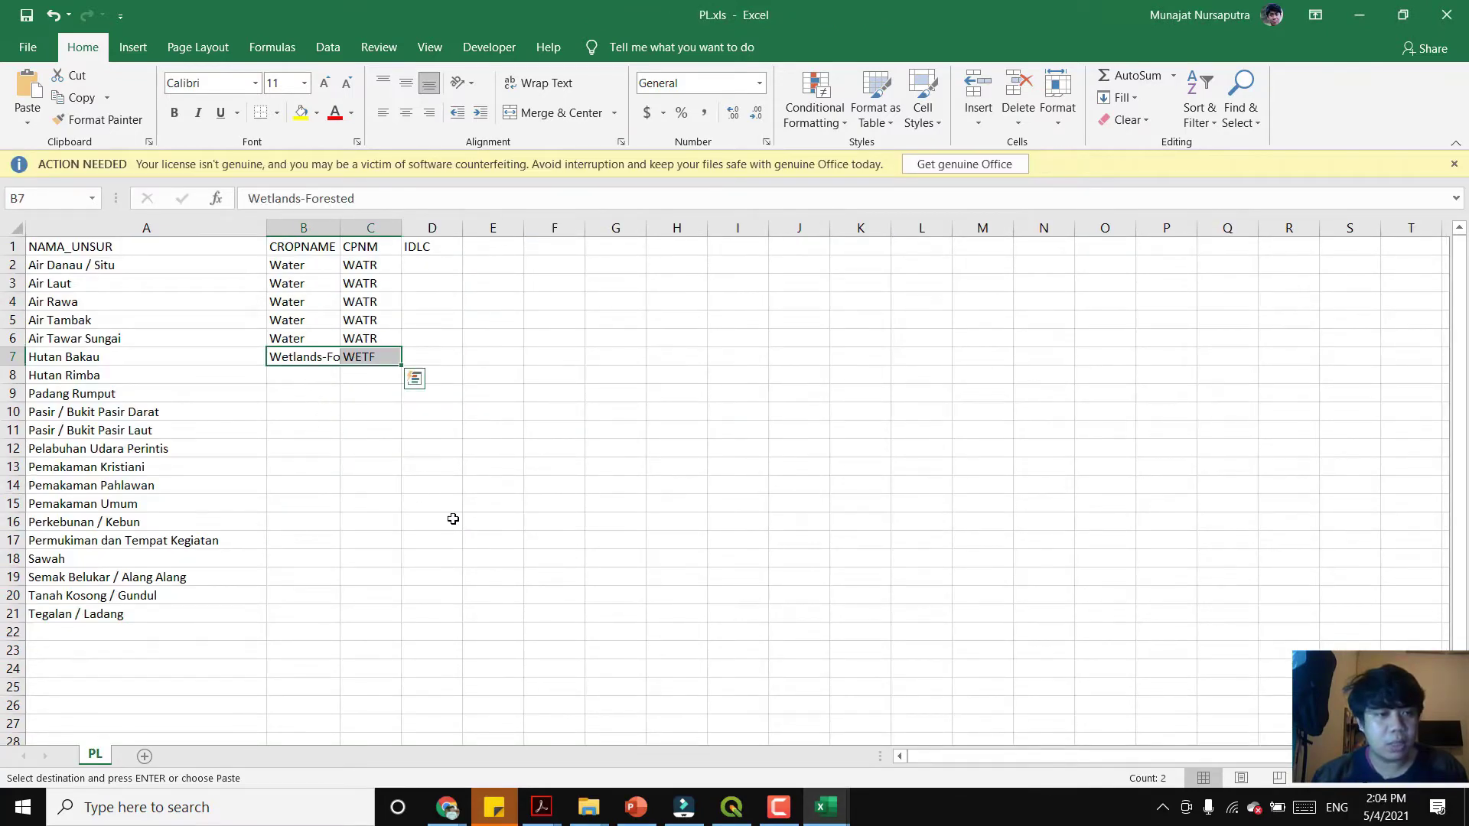
- Copy Hutan Lahan Kering Sekunder's Forest-Mixed and FRST values from Data Land Cover SWAT.xls to PL.xls's Hutan Rimba row, and fit column B to its content
mouse_move(825, 805)
click(715, 727)
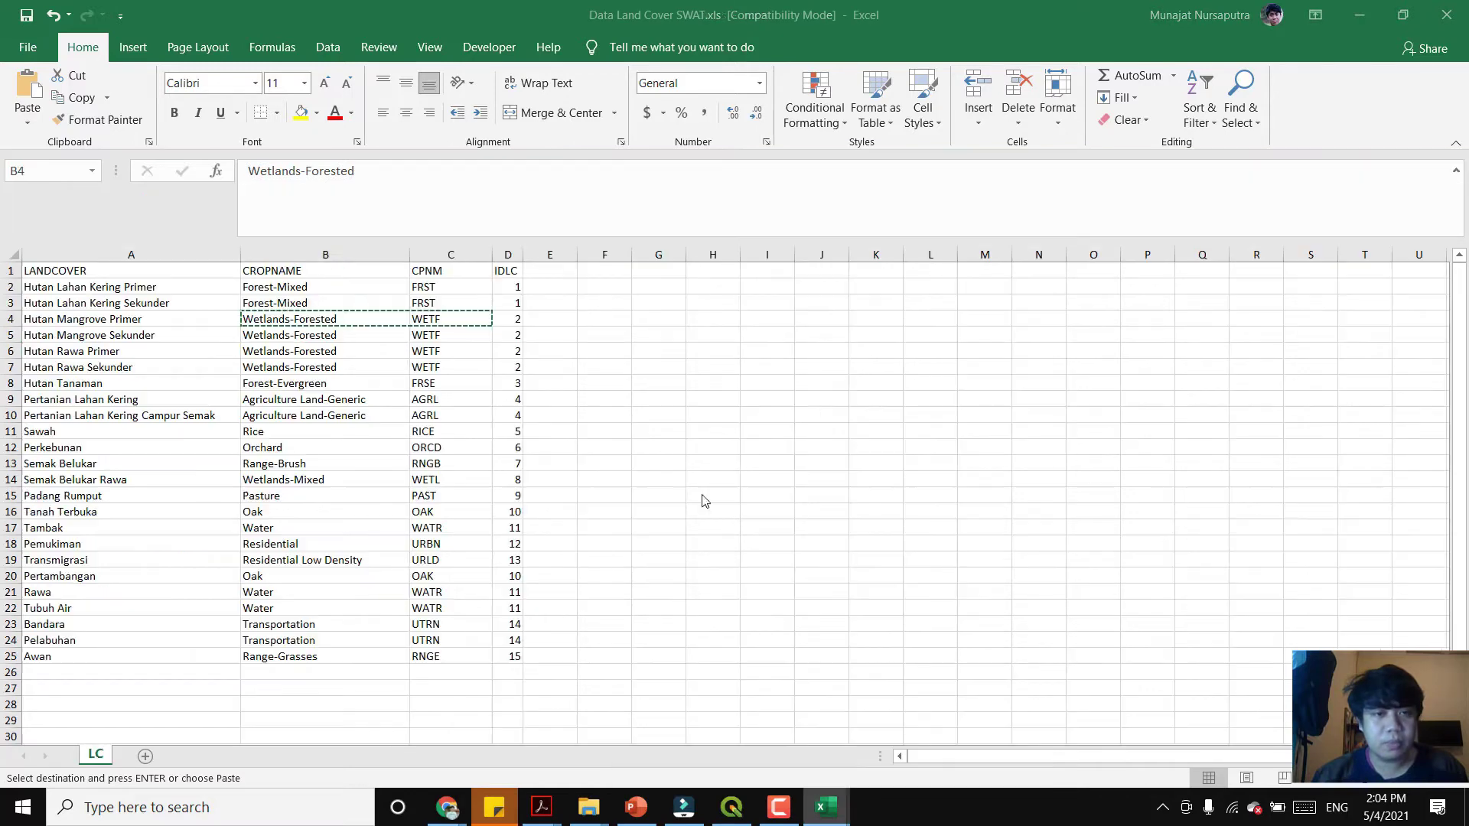
key(ctrl+v)
drag(359, 306, 443, 303)
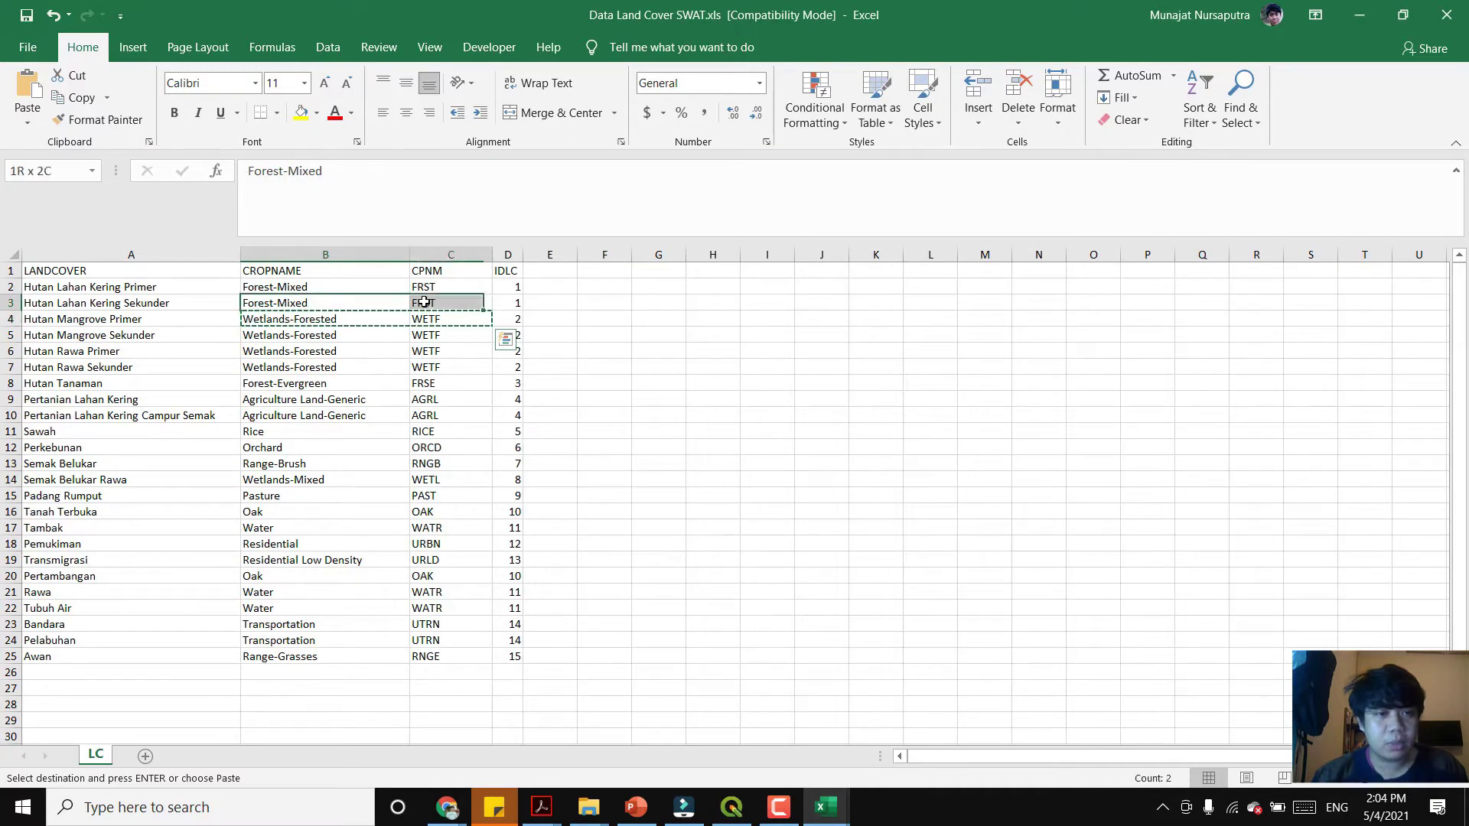
key(ctrl+c)
mouse_move(826, 807)
click(934, 727)
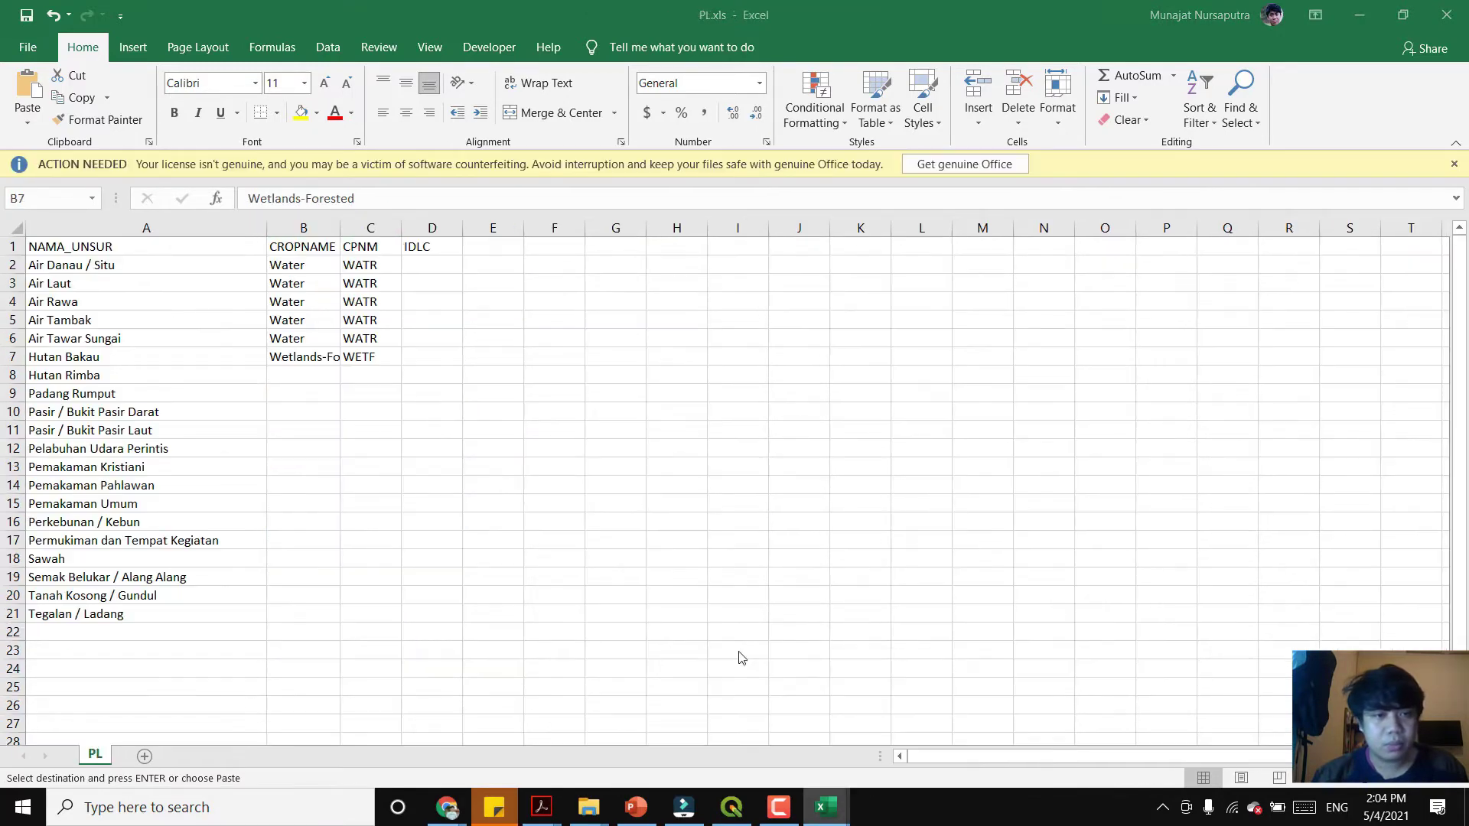
click(304, 375)
key(ctrl+v)
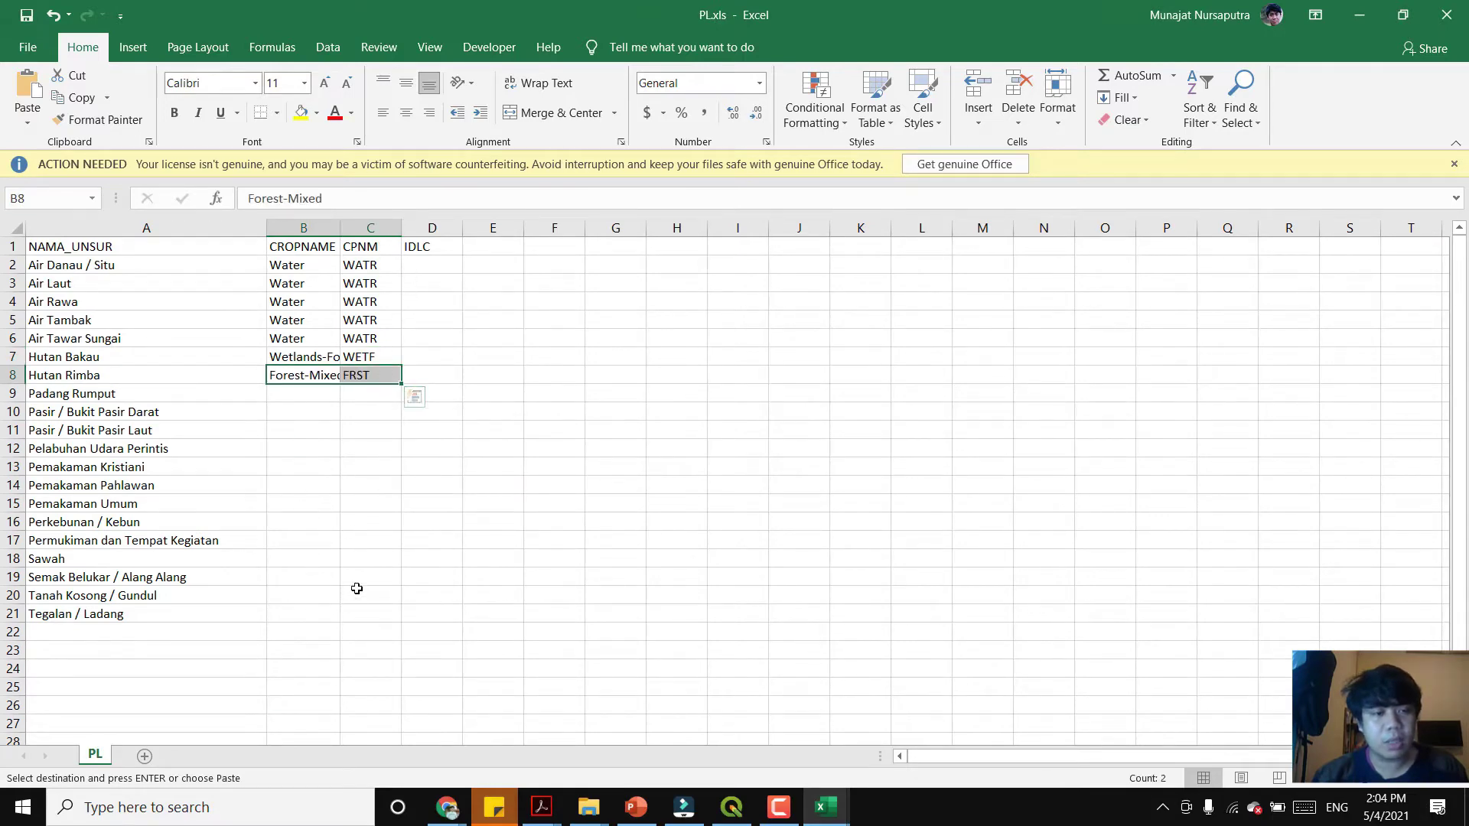
double_click(341, 229)
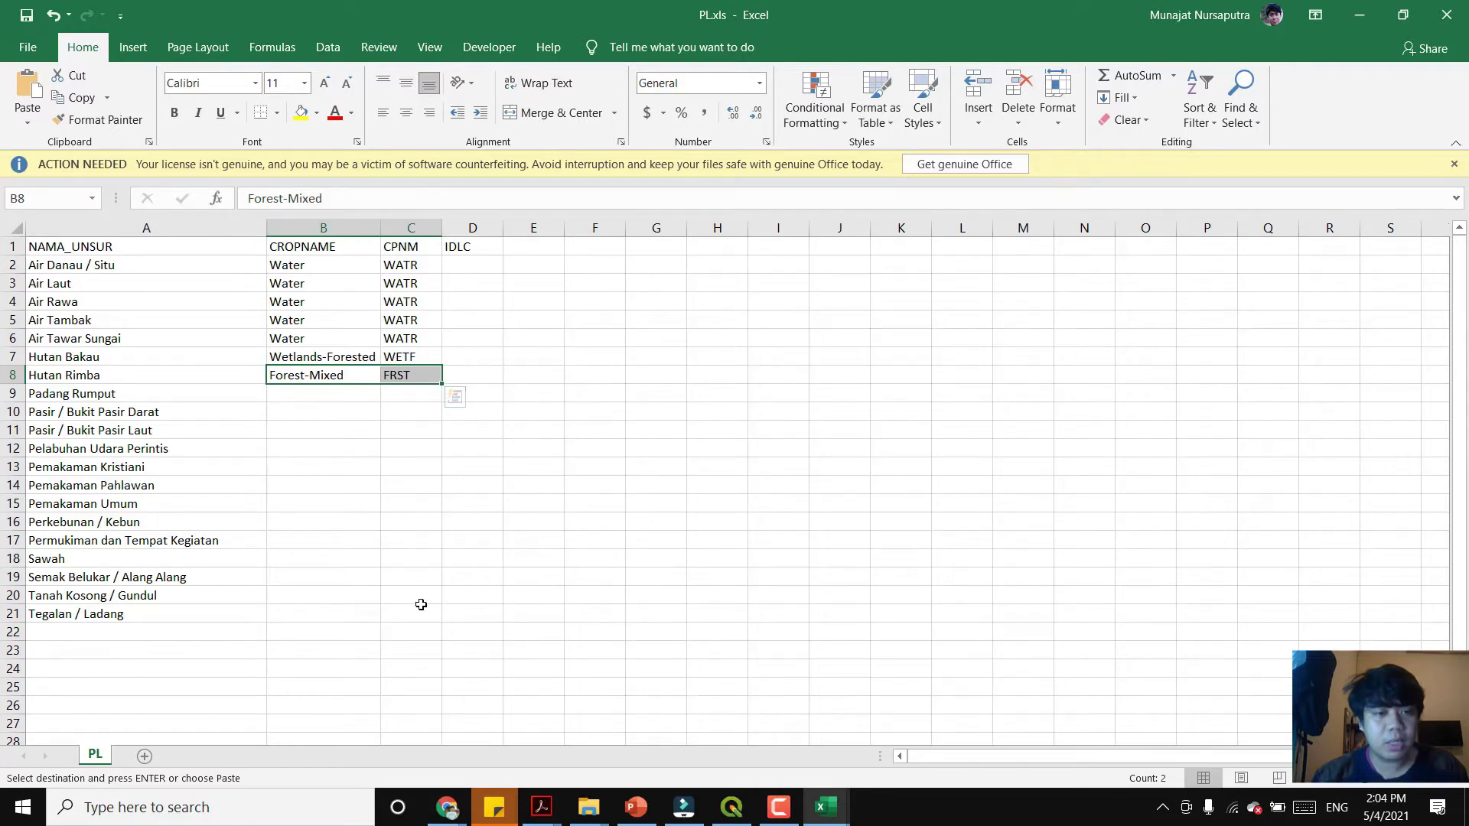
click(409, 227)
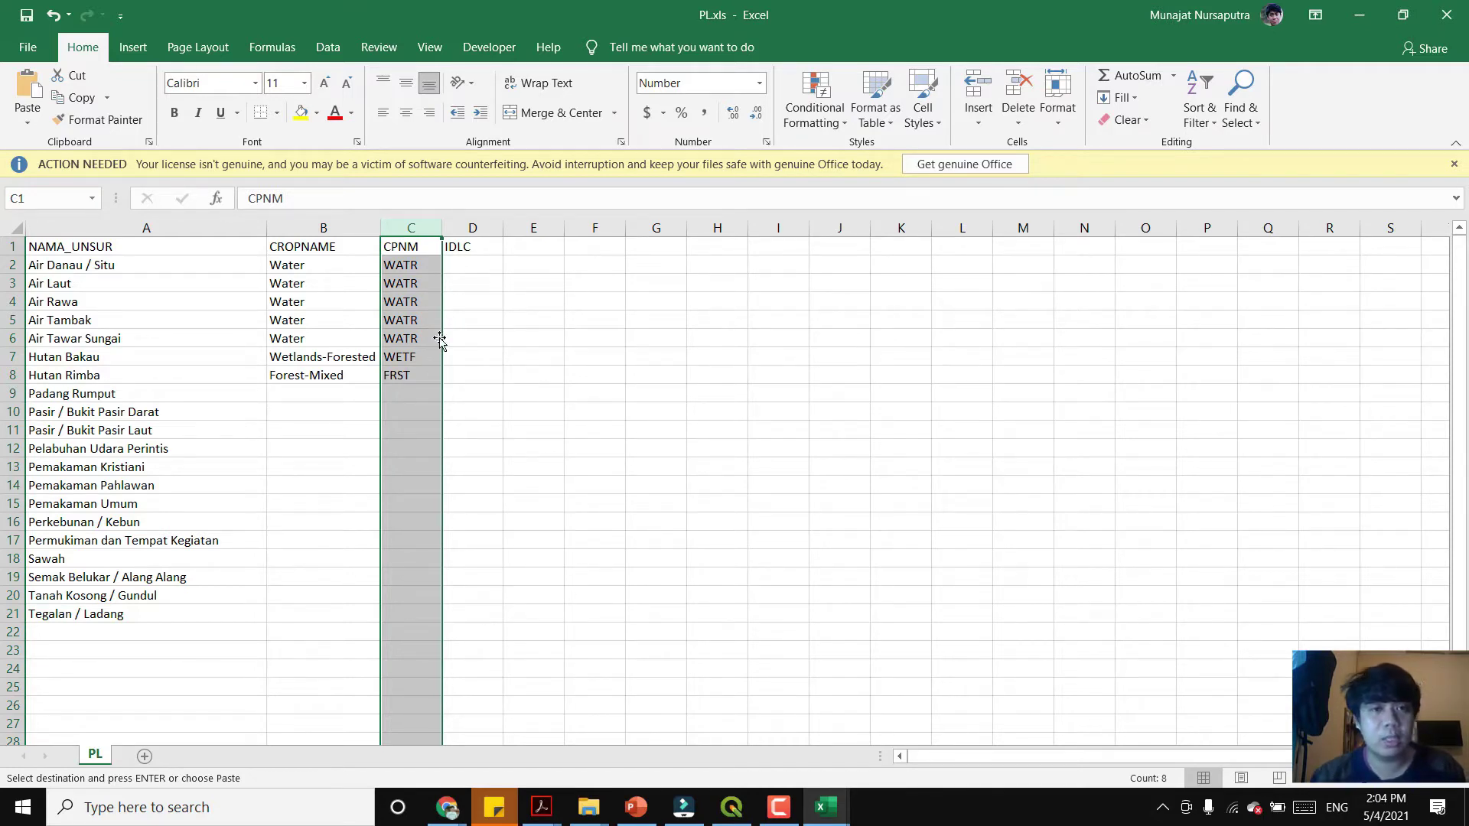
- Copy the Padang Rumput row's Pasture and PAST values from Data Land Cover SWAT.xls to the Padang Rumput row in PL.xls
click(340, 390)
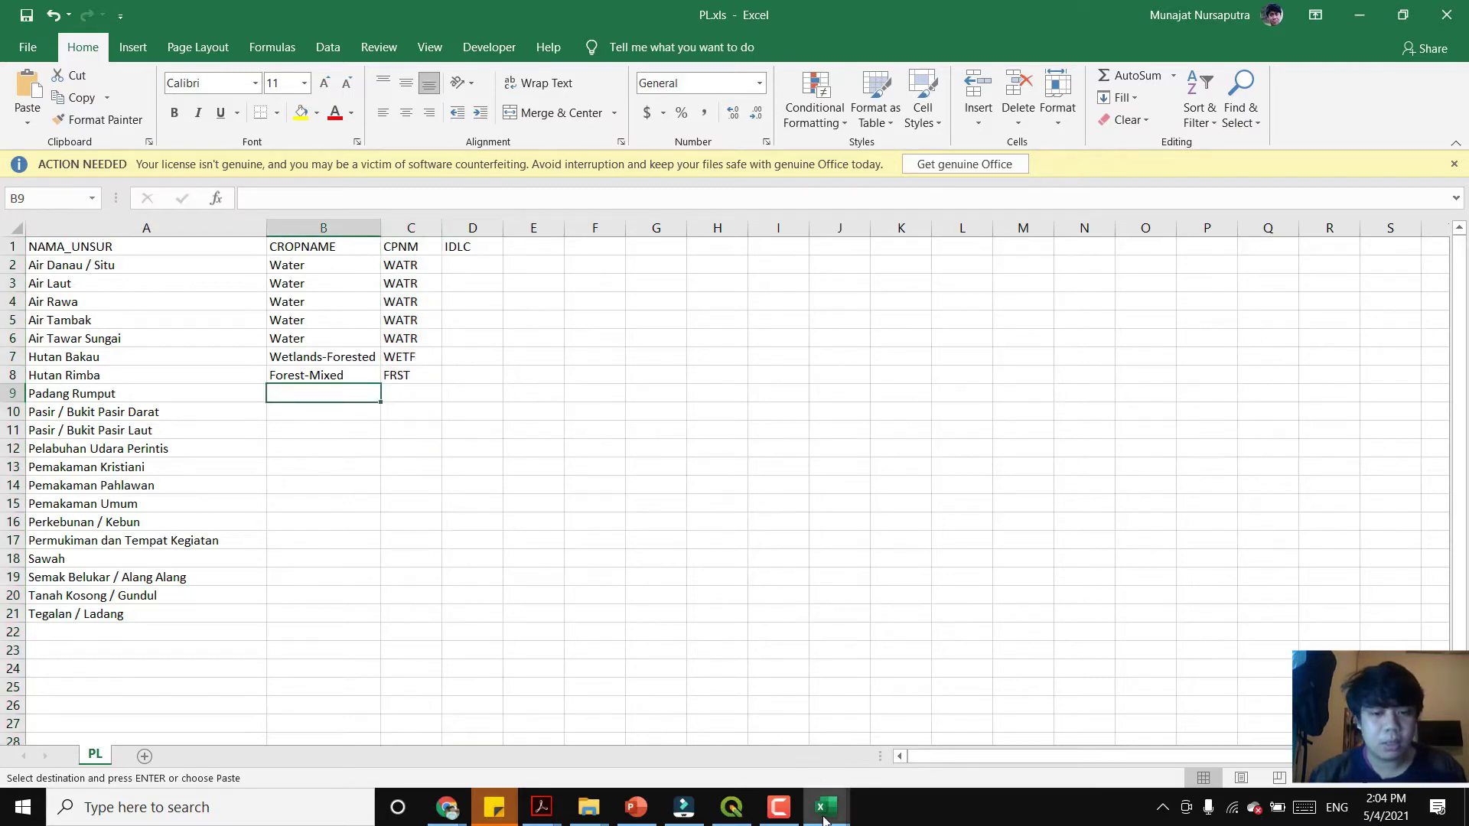
mouse_move(825, 807)
click(734, 734)
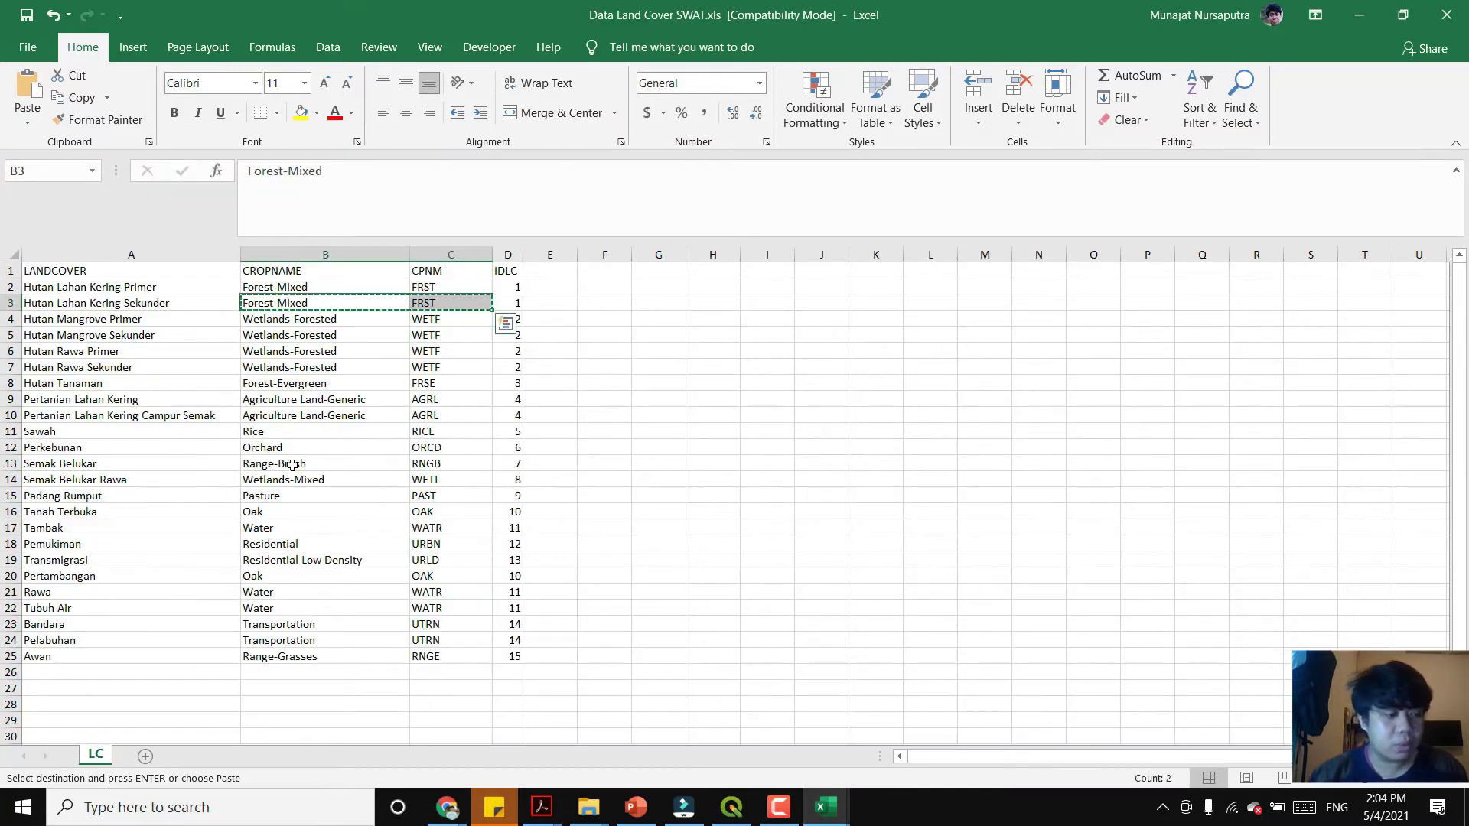
click(394, 493)
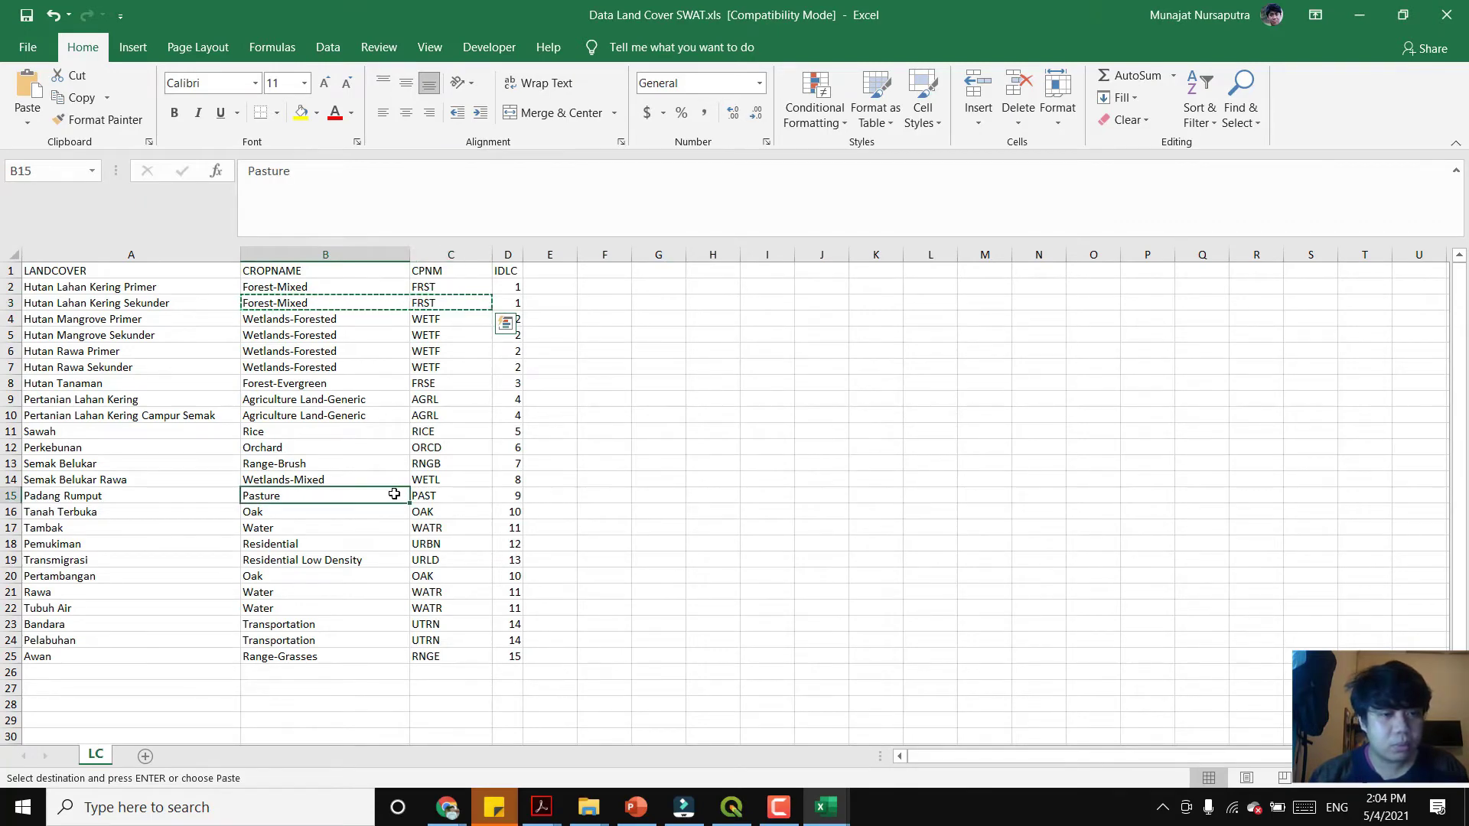
drag(418, 497, 428, 497)
key(ctrl+c)
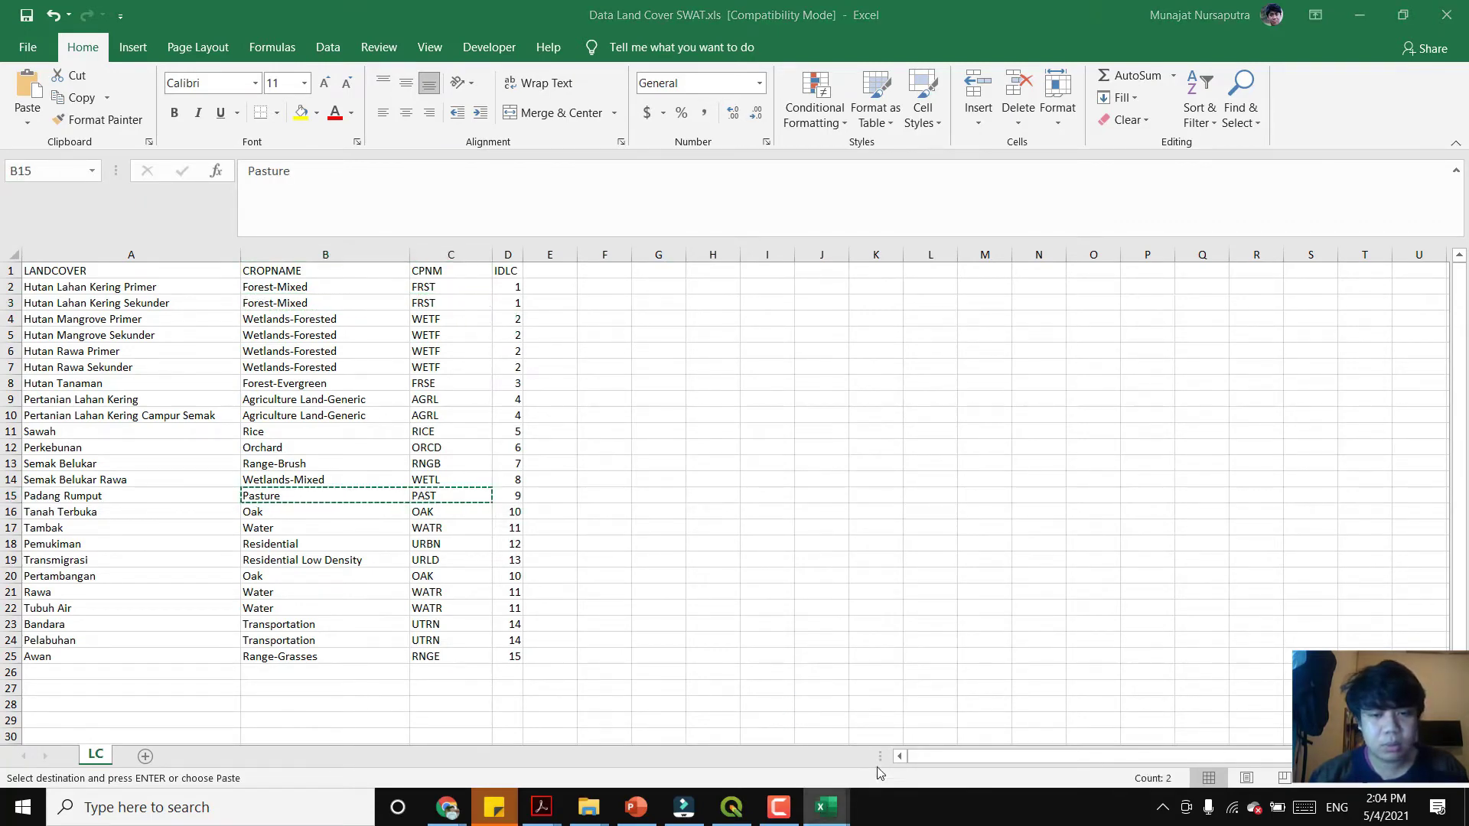
mouse_move(825, 807)
click(929, 727)
click(362, 392)
key(ctrl+v)
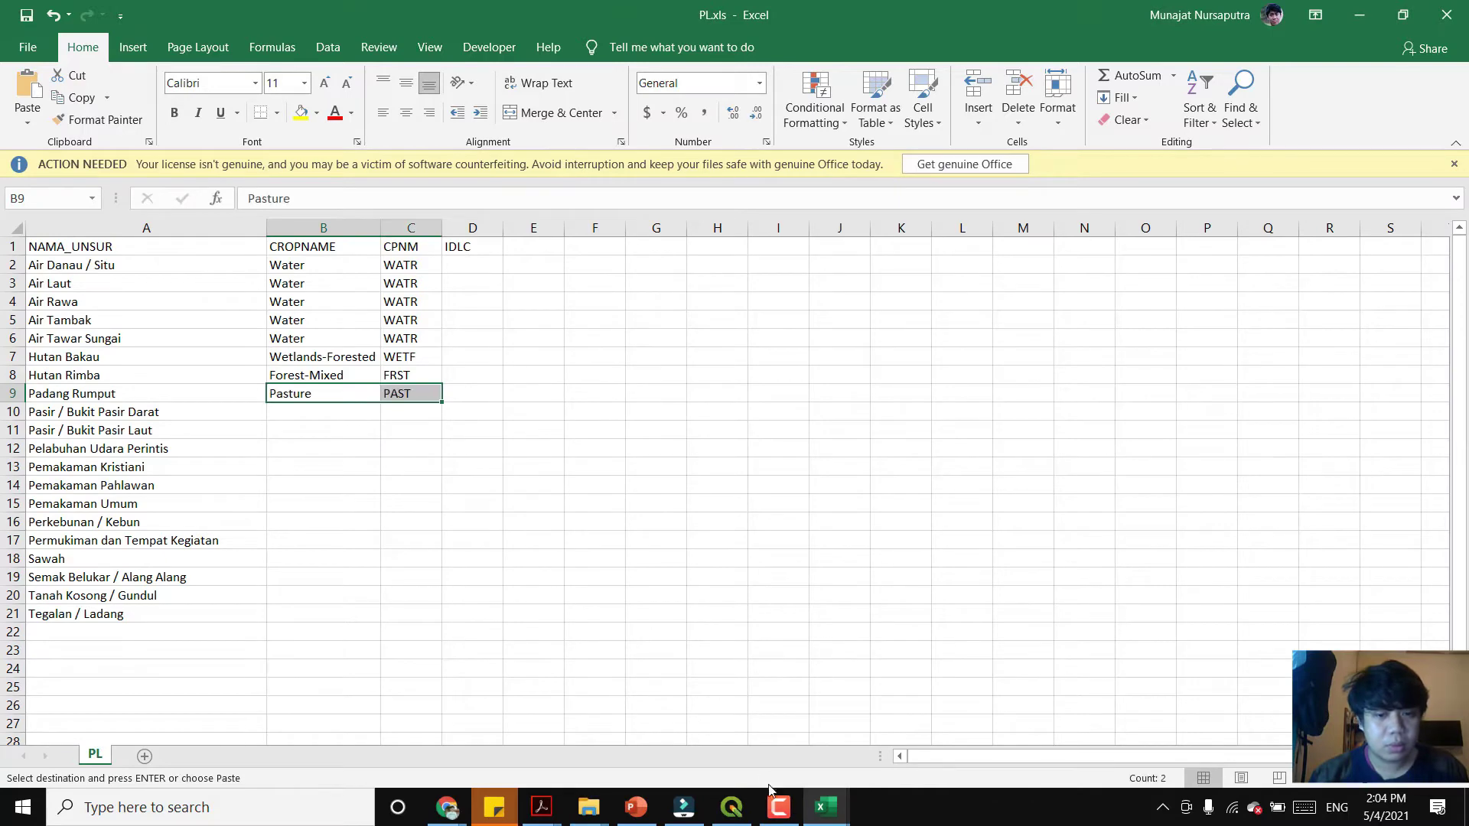
- Copy Tanah Terbuka's Oak and OAK values from Data Land Cover SWAT.xls to the two Pasir / Bukit Pasir rows, Darat and Laut, in PL.xls
click(750, 757)
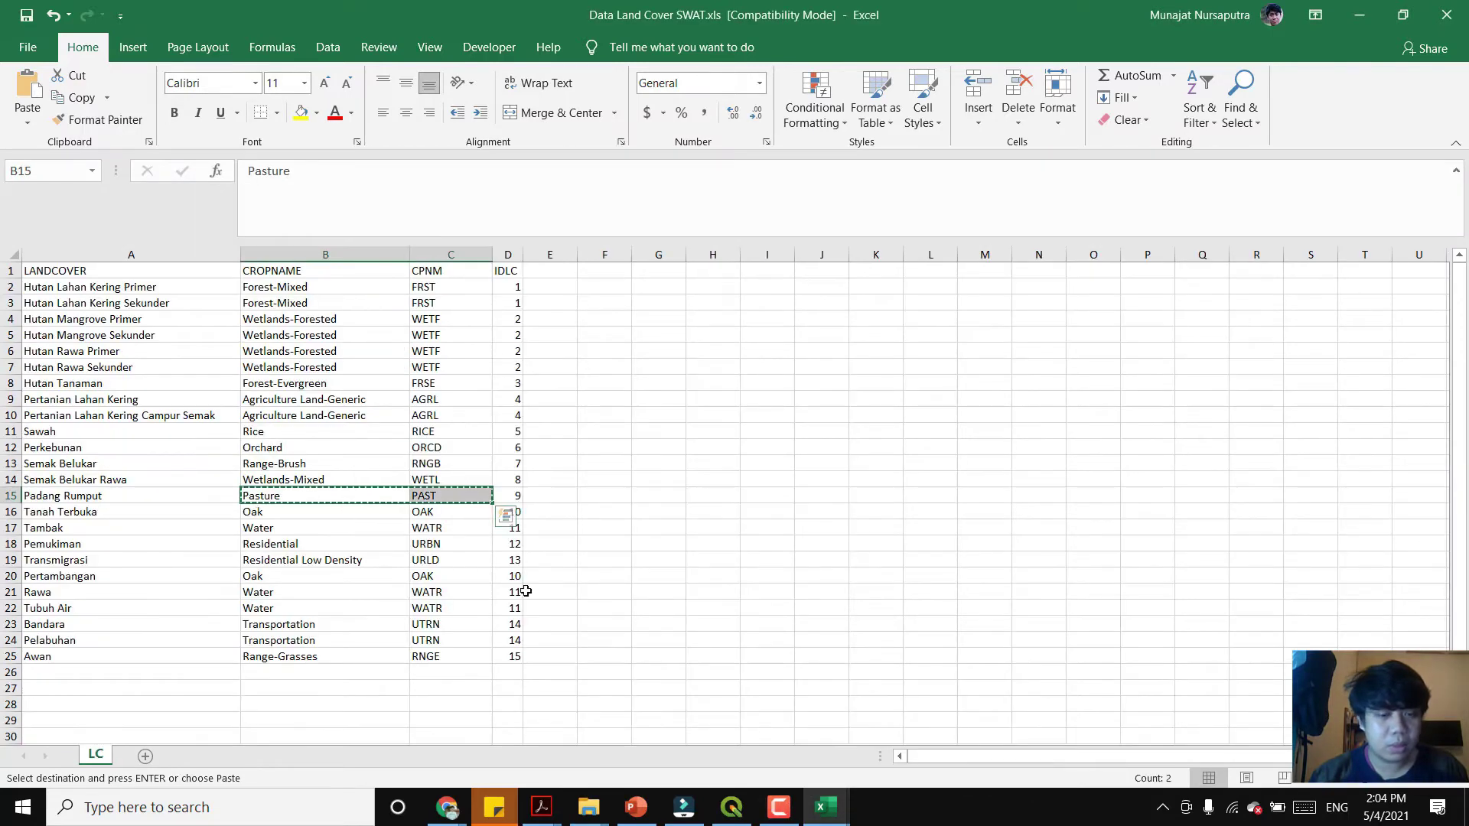
click(940, 727)
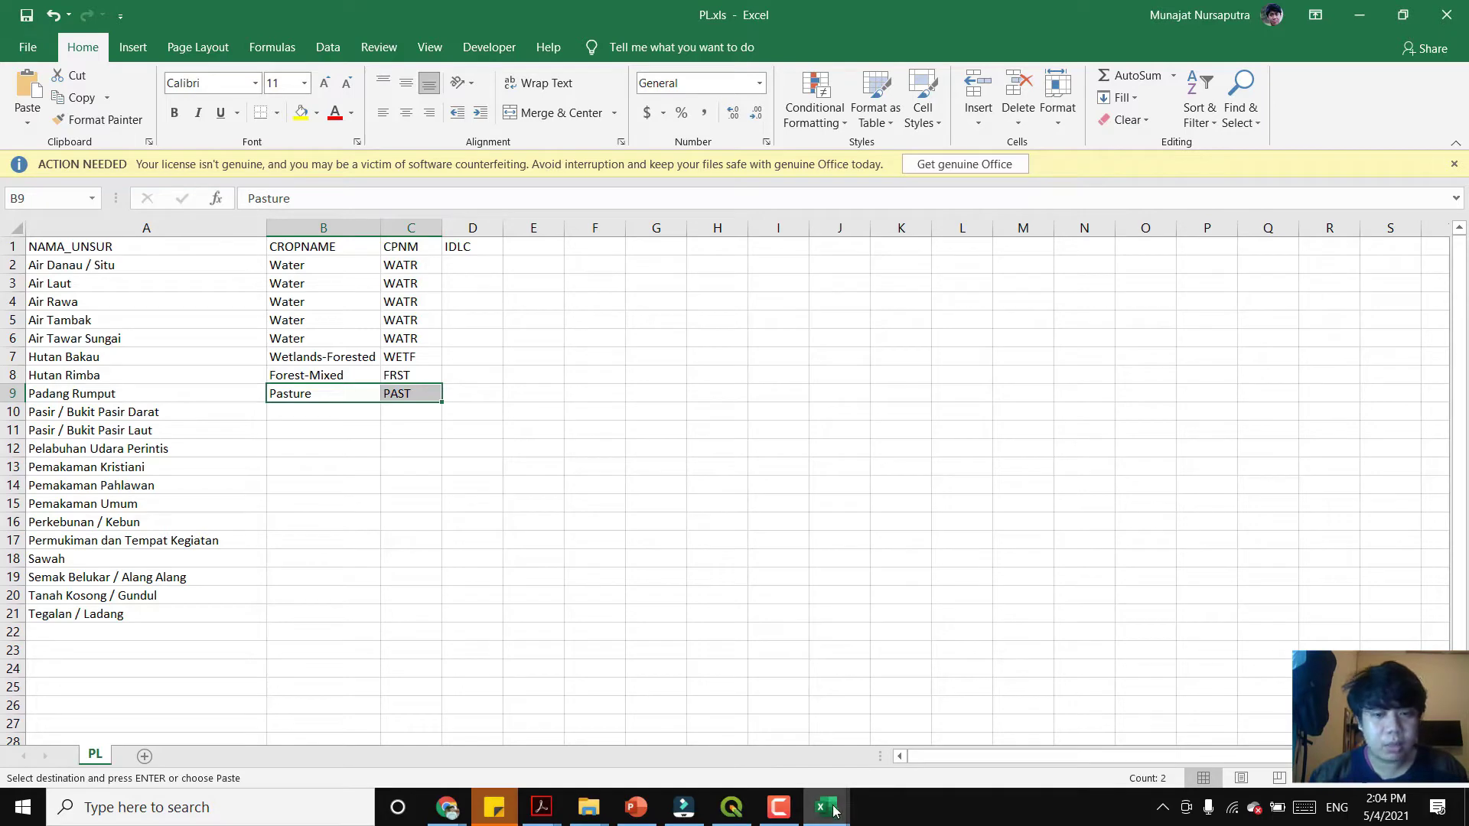
mouse_move(832, 809)
click(764, 746)
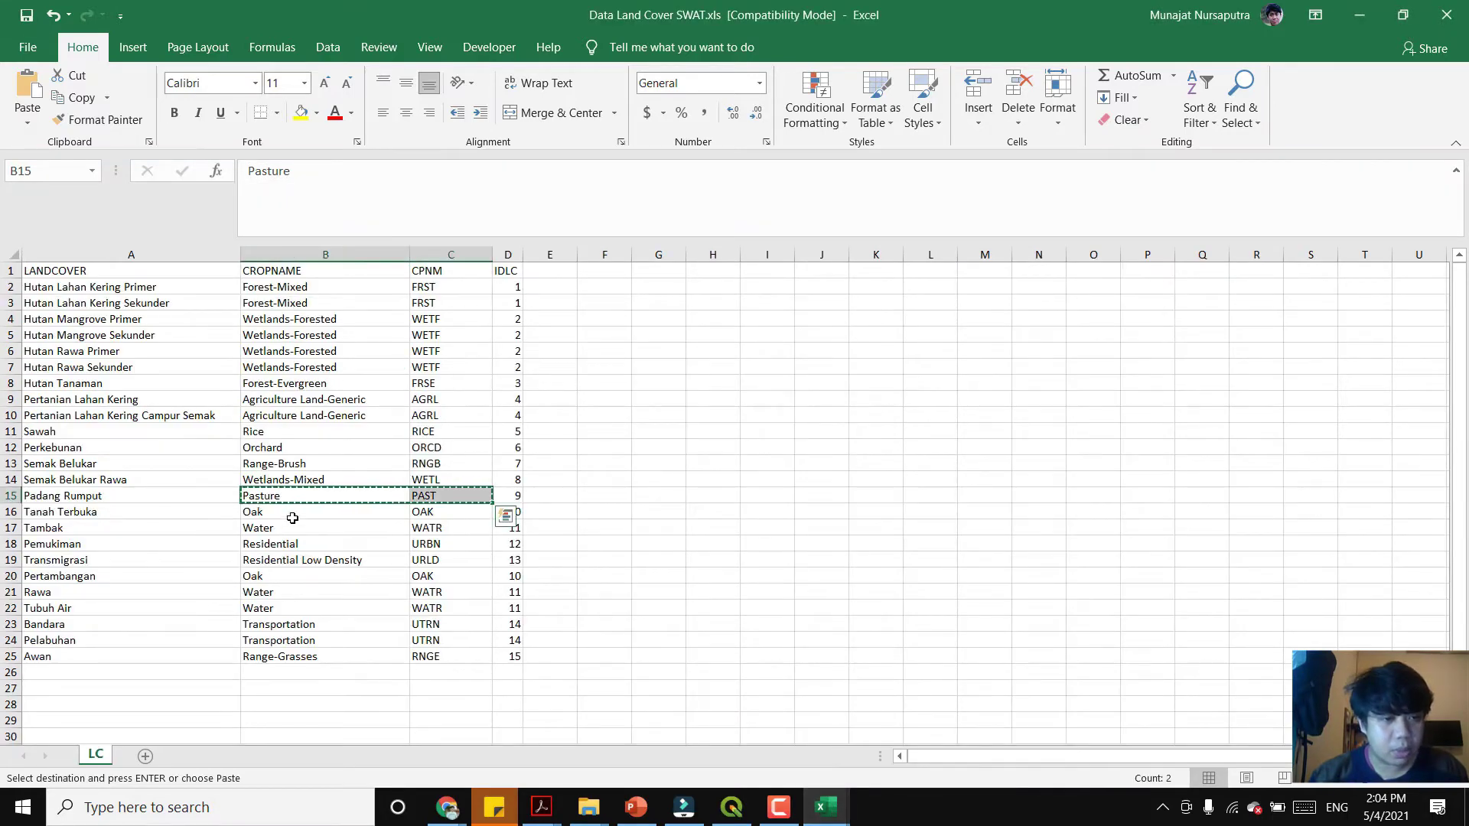
drag(292, 518, 451, 513)
key(ctrl+c)
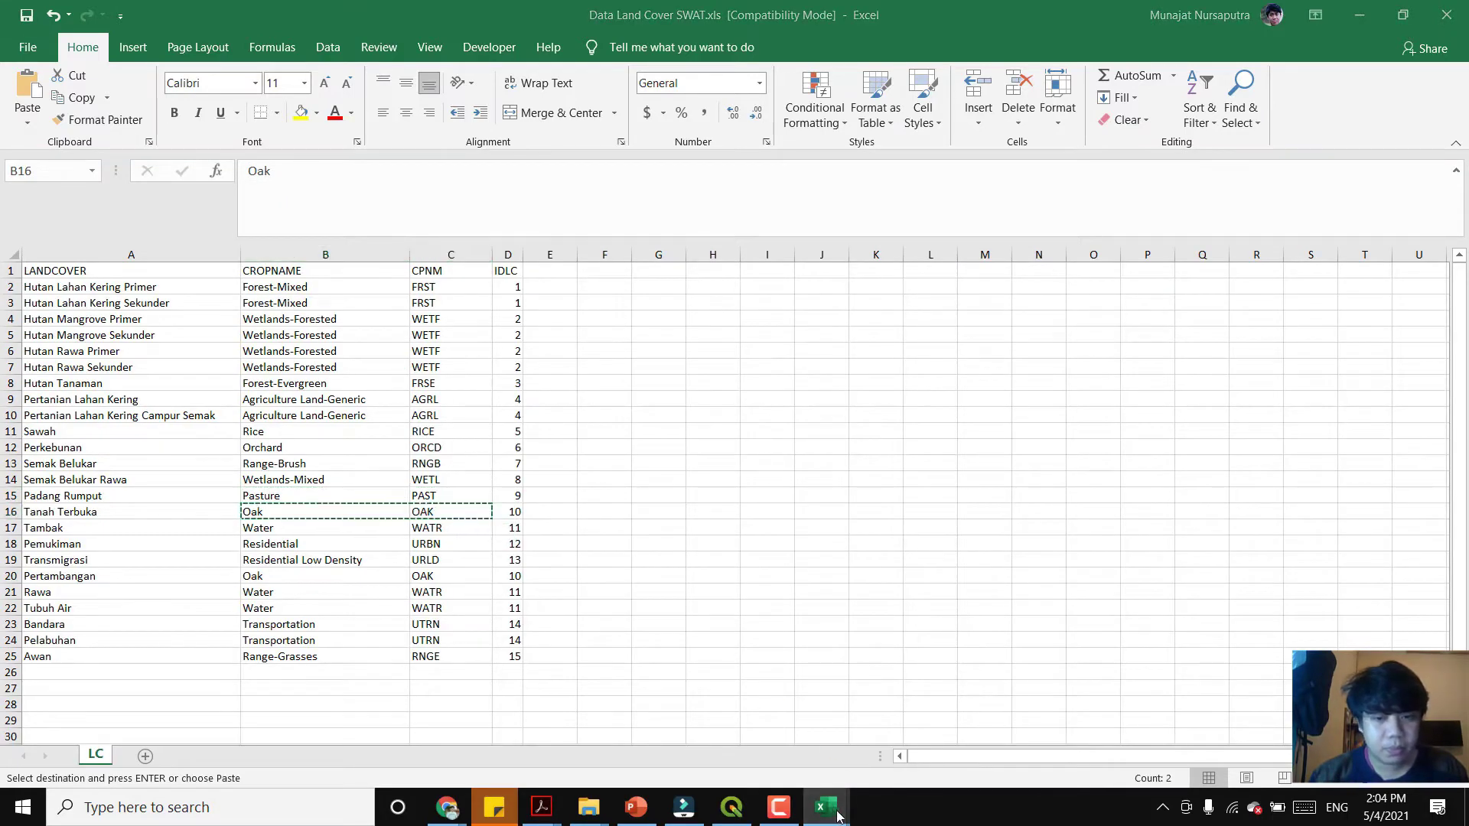
mouse_move(837, 816)
click(934, 727)
click(357, 426)
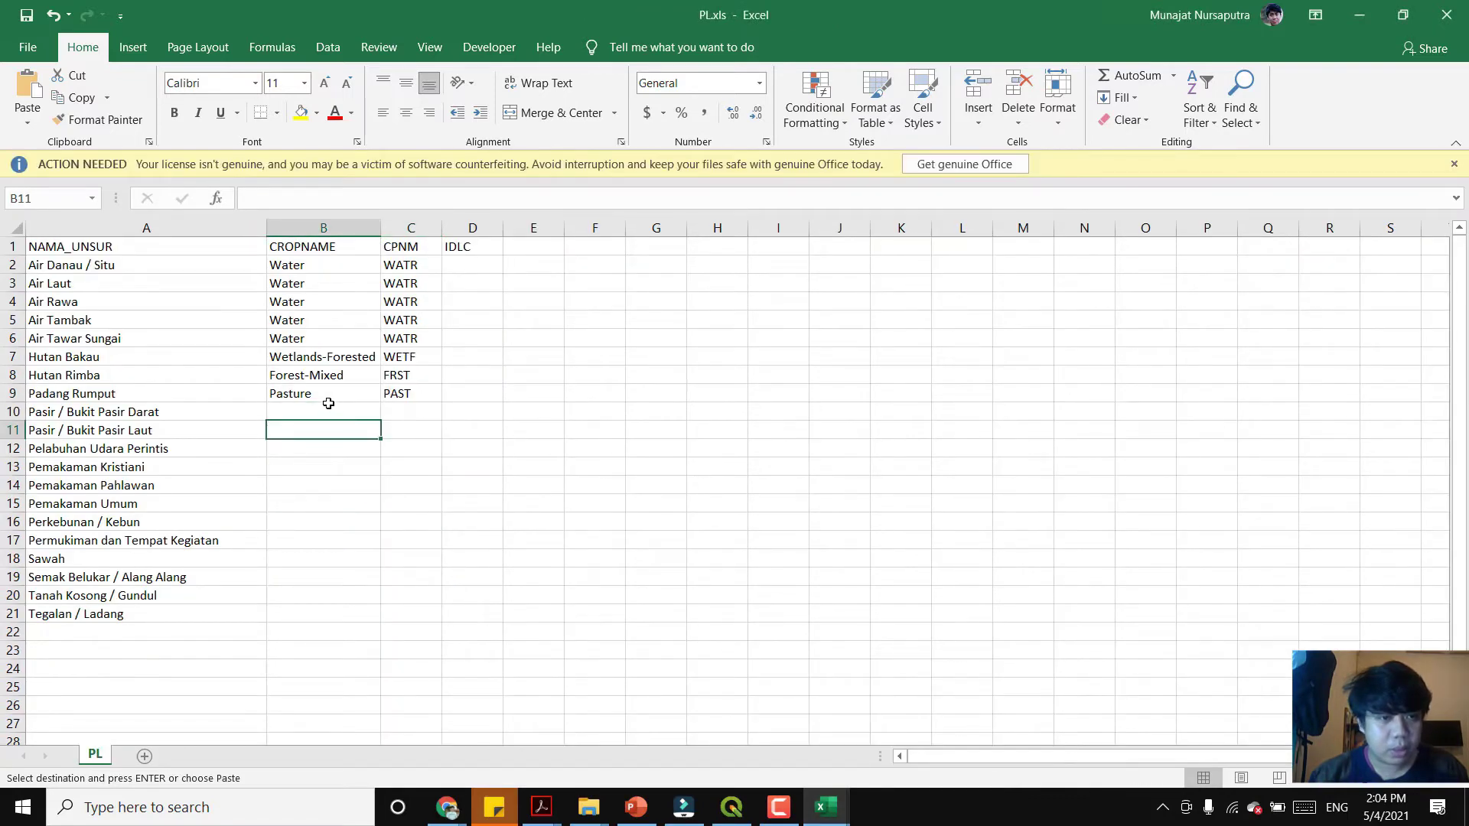
click(328, 407)
key(ctrl+v)
click(313, 427)
key(ctrl+v)
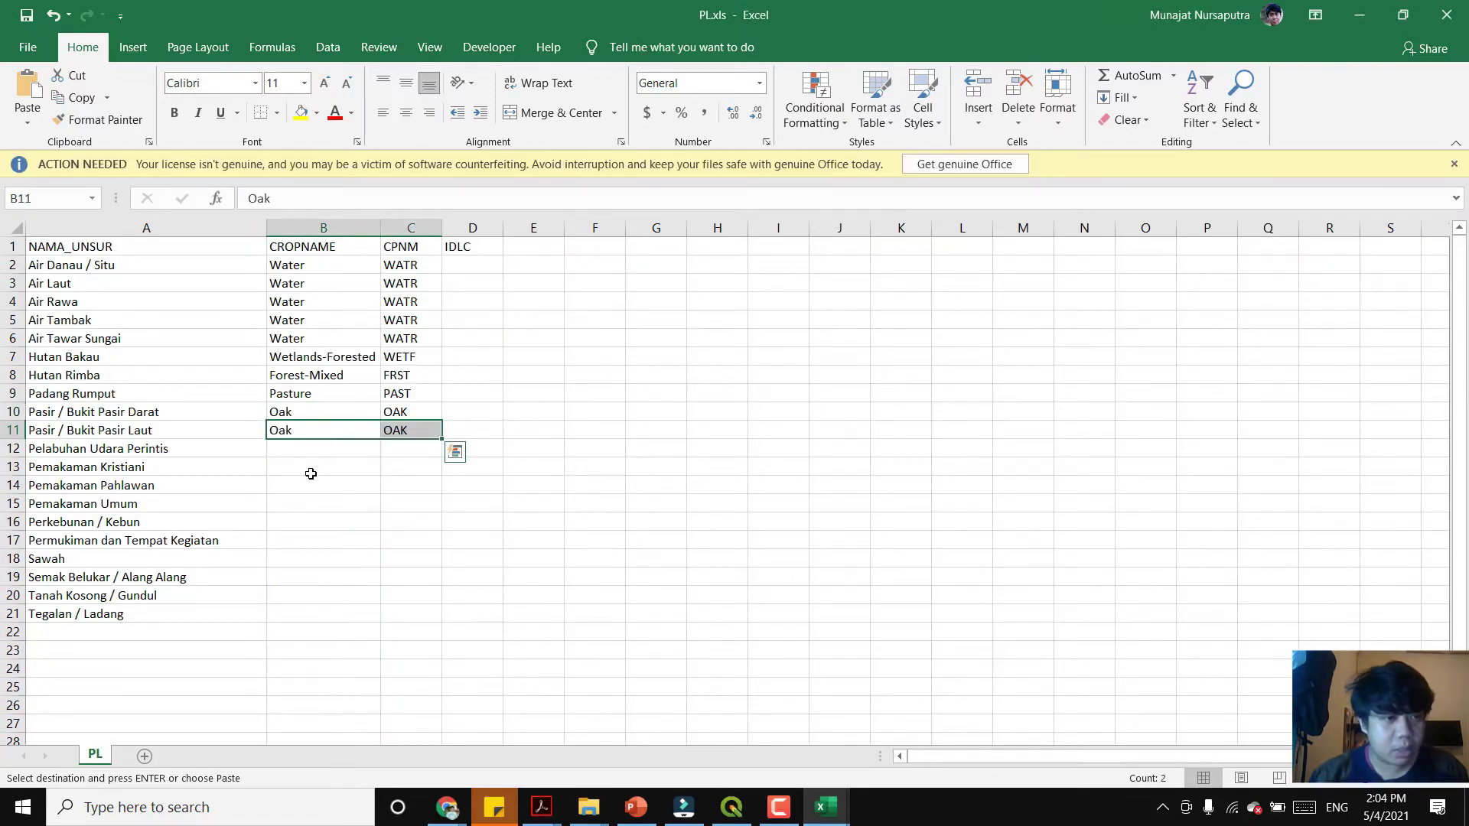
- Paste the copied Oak and OAK values into the Tanah Kosong / Gundul, Pemakaman Umum, Pemakaman Pahlawan and Pemakaman Kristiani rows
click(292, 591)
key(ctrl+v)
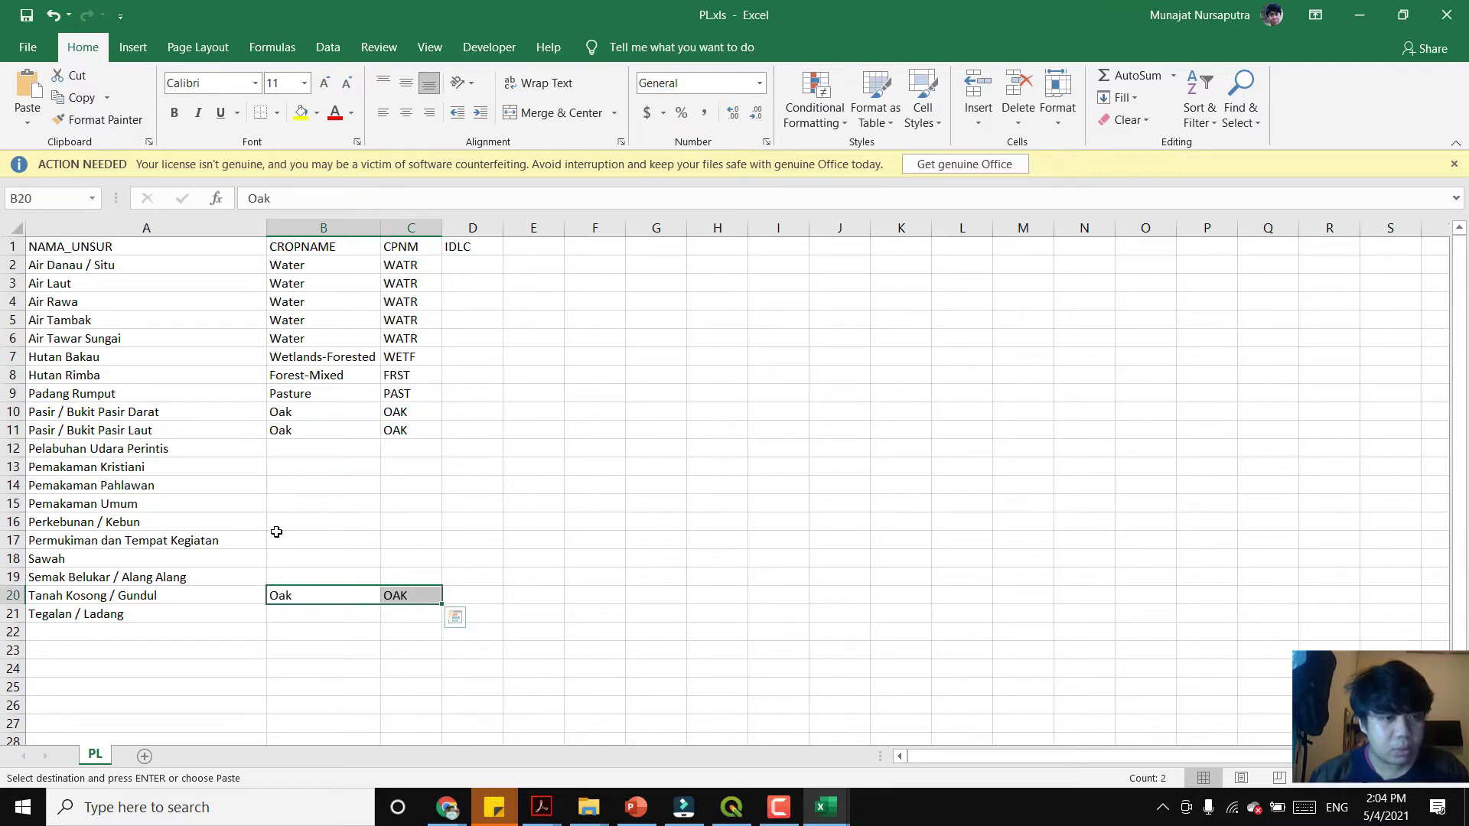
click(277, 503)
key(ctrl+v)
click(297, 482)
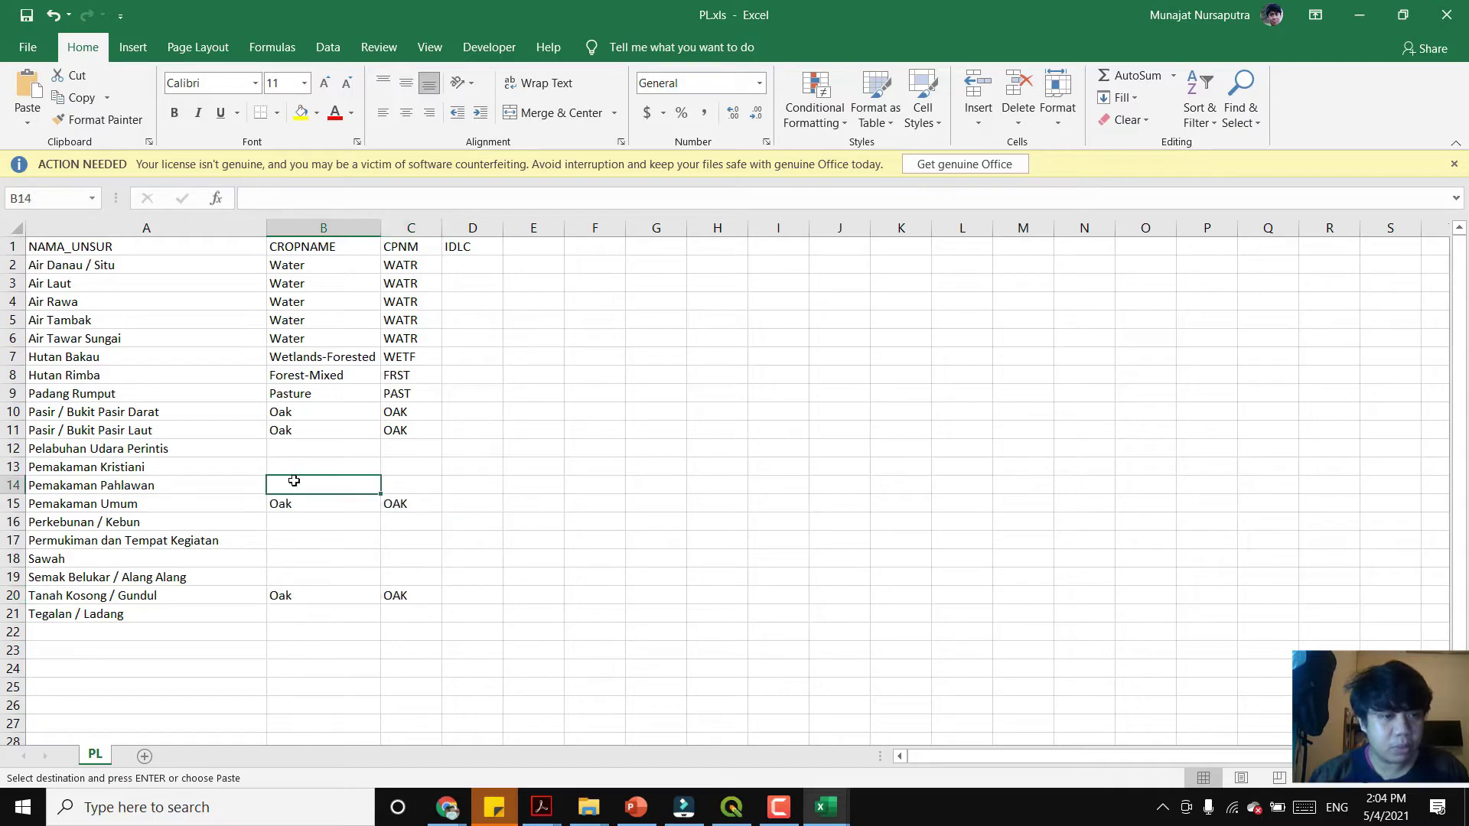
key(ctrl+v)
click(306, 465)
key(ctrl+v)
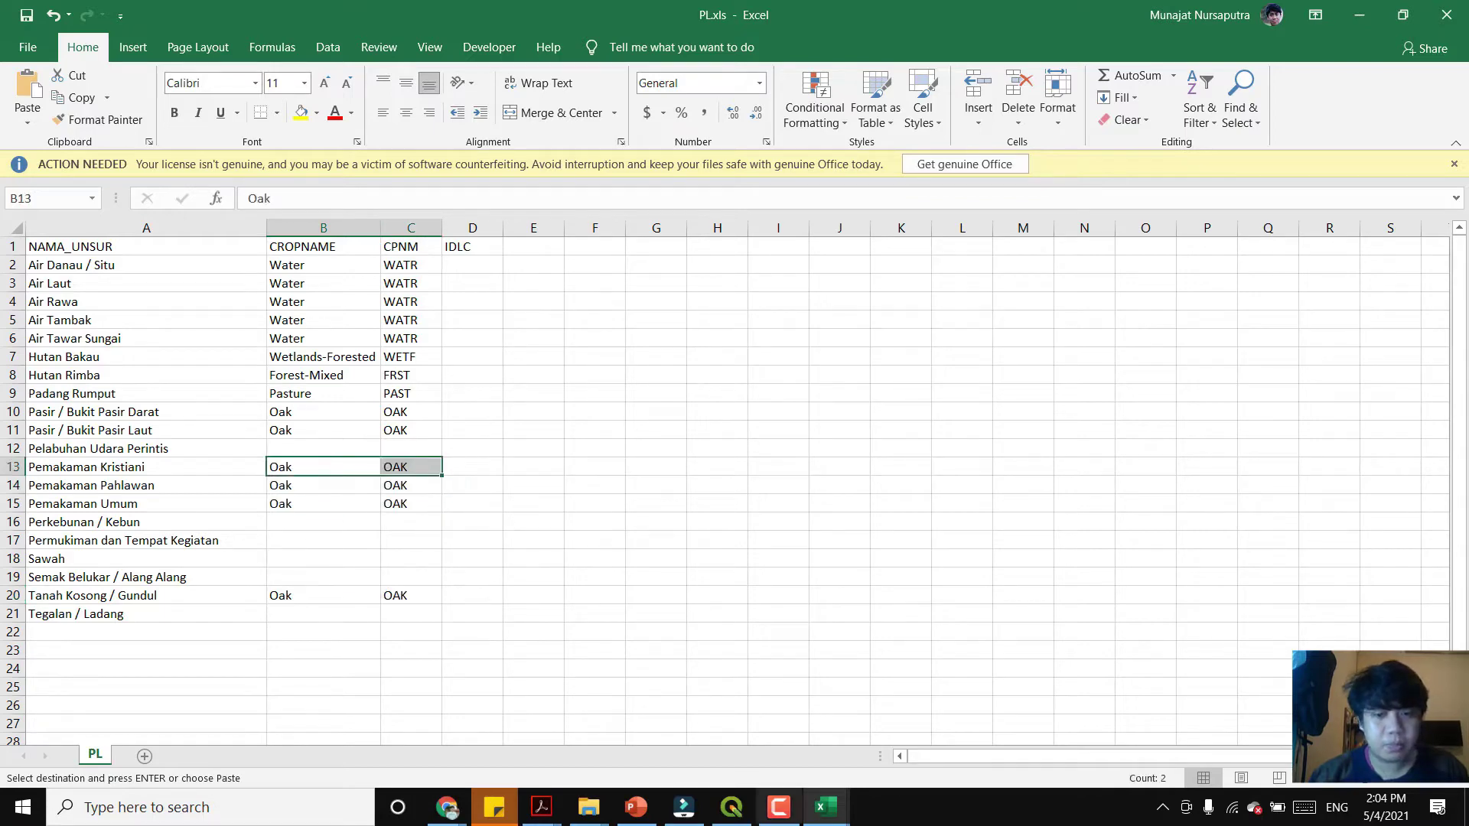
- Copy the Pelabuhan row's Transportation and UTRN values from Data Land Cover SWAT.xls to the Pelabuhan Udara Perintis row in PL.xls
mouse_move(825, 807)
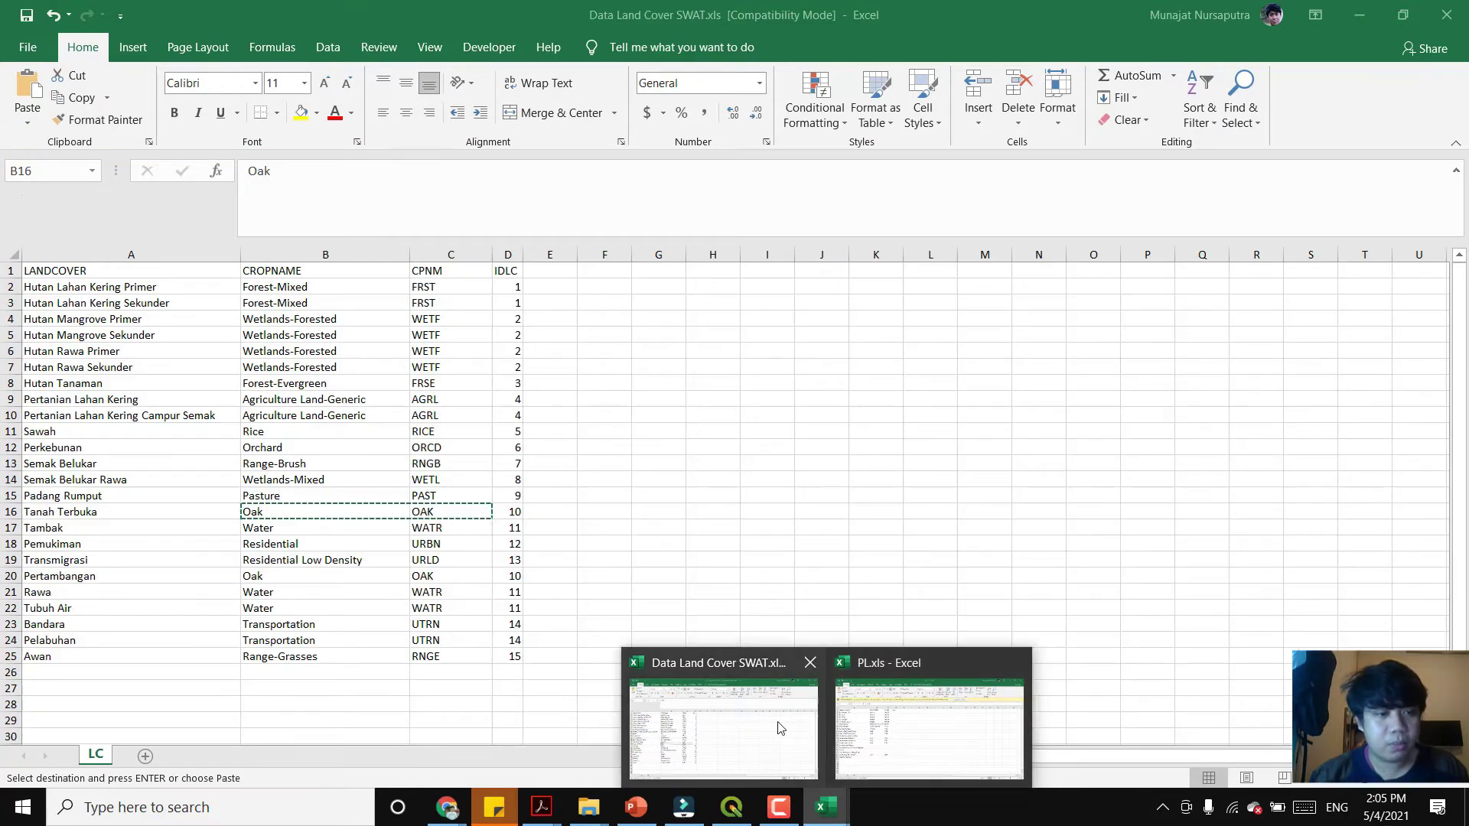
click(810, 726)
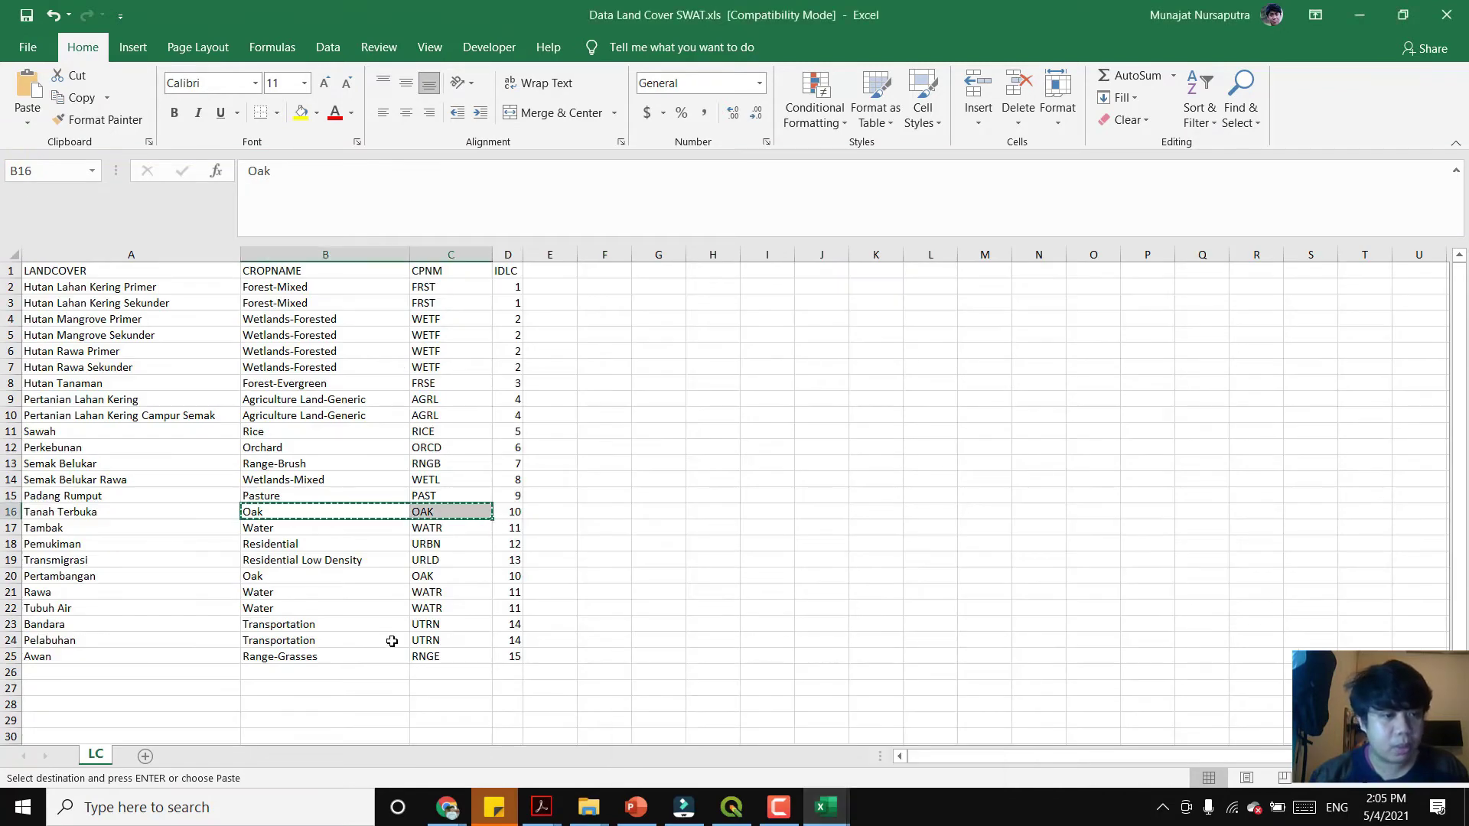
drag(351, 634, 428, 641)
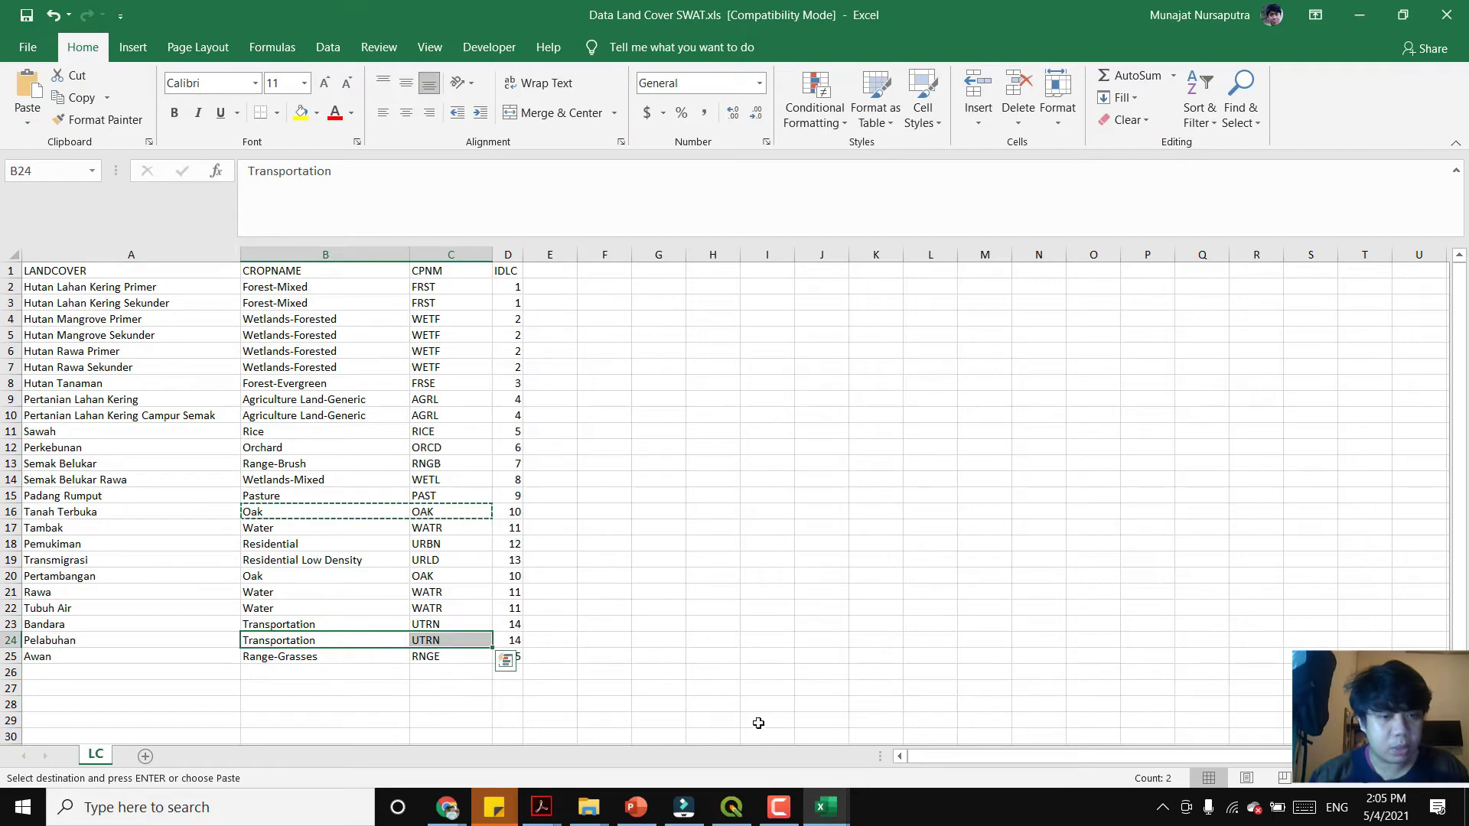
key(ctrl+c)
mouse_move(828, 815)
click(933, 723)
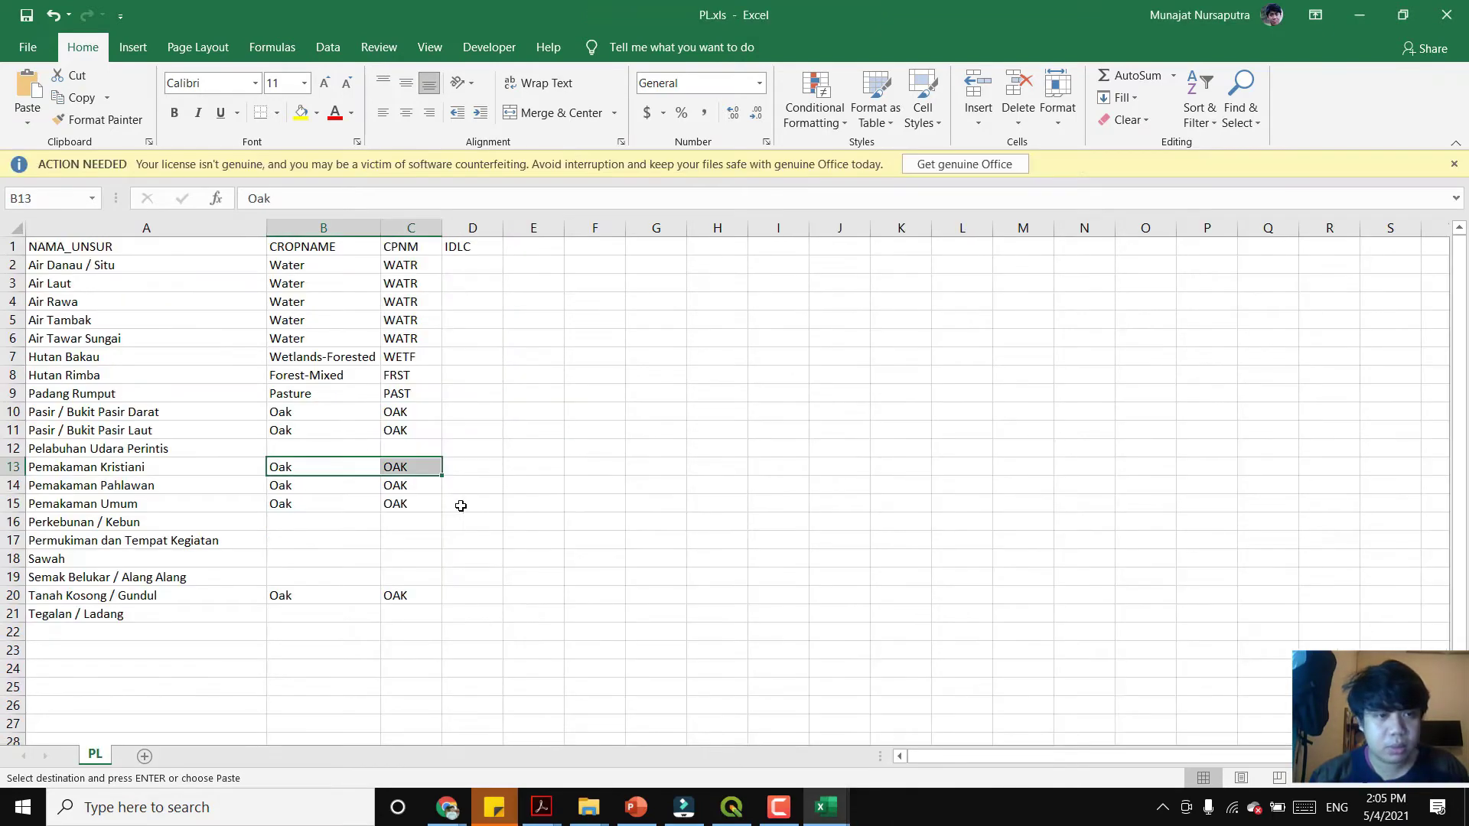
click(354, 450)
key(ctrl+v)
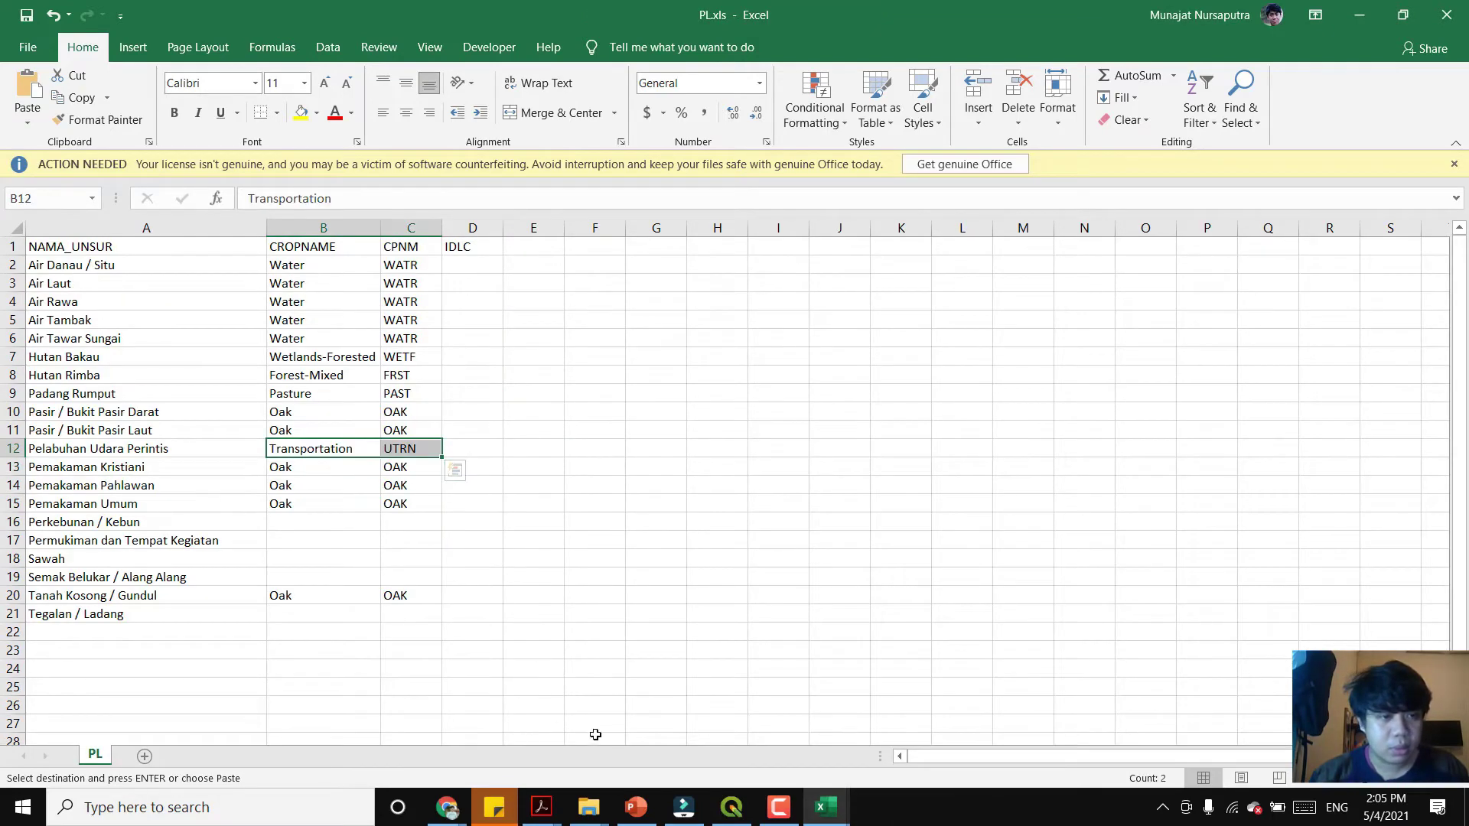
- Copy the Perkebunan row's Orchard and ORCD values from Data Land Cover SWAT.xls to the Perkebunan / Kebun row in PL.xls
mouse_move(810, 819)
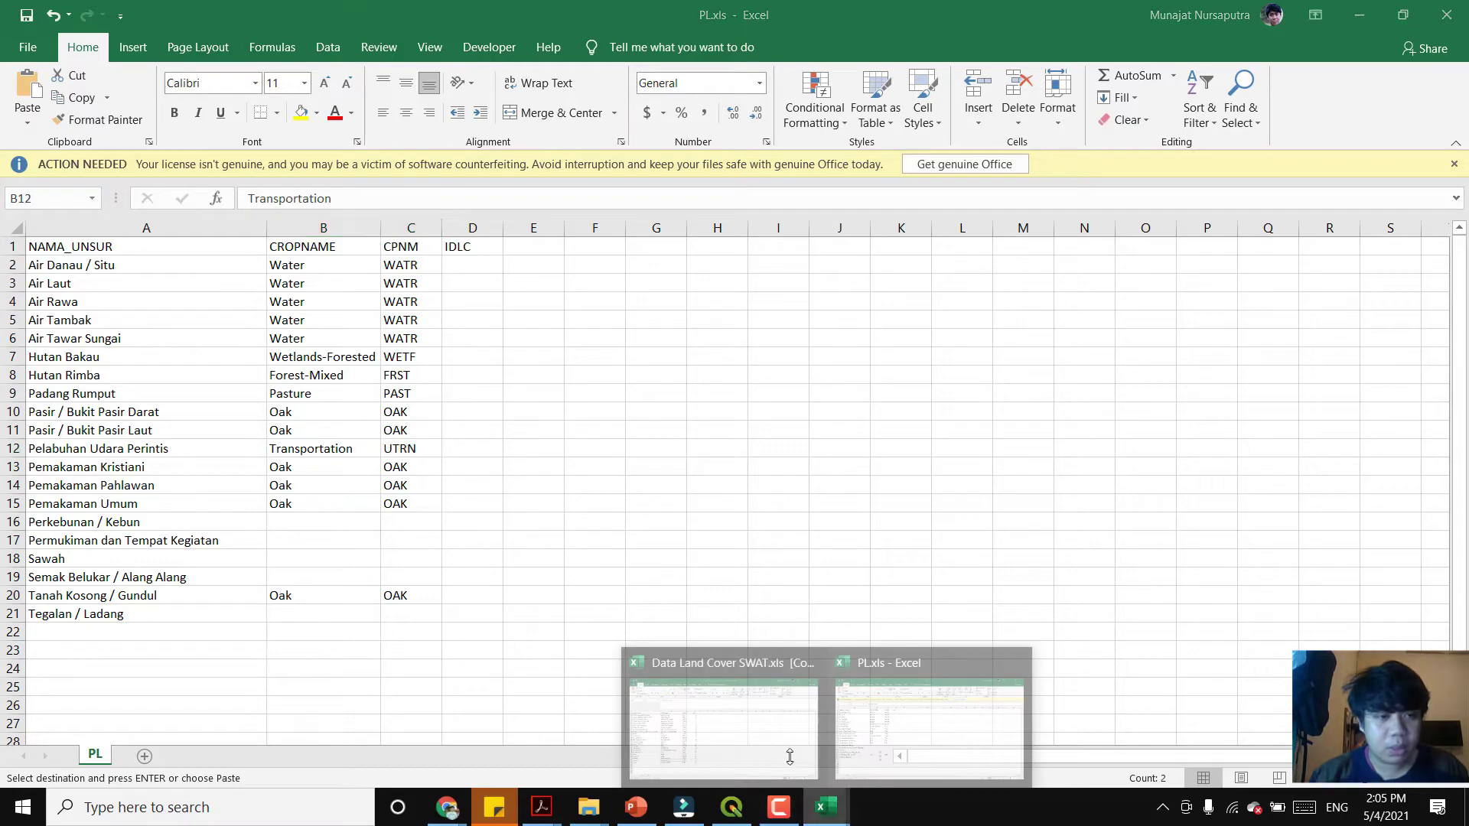
click(757, 740)
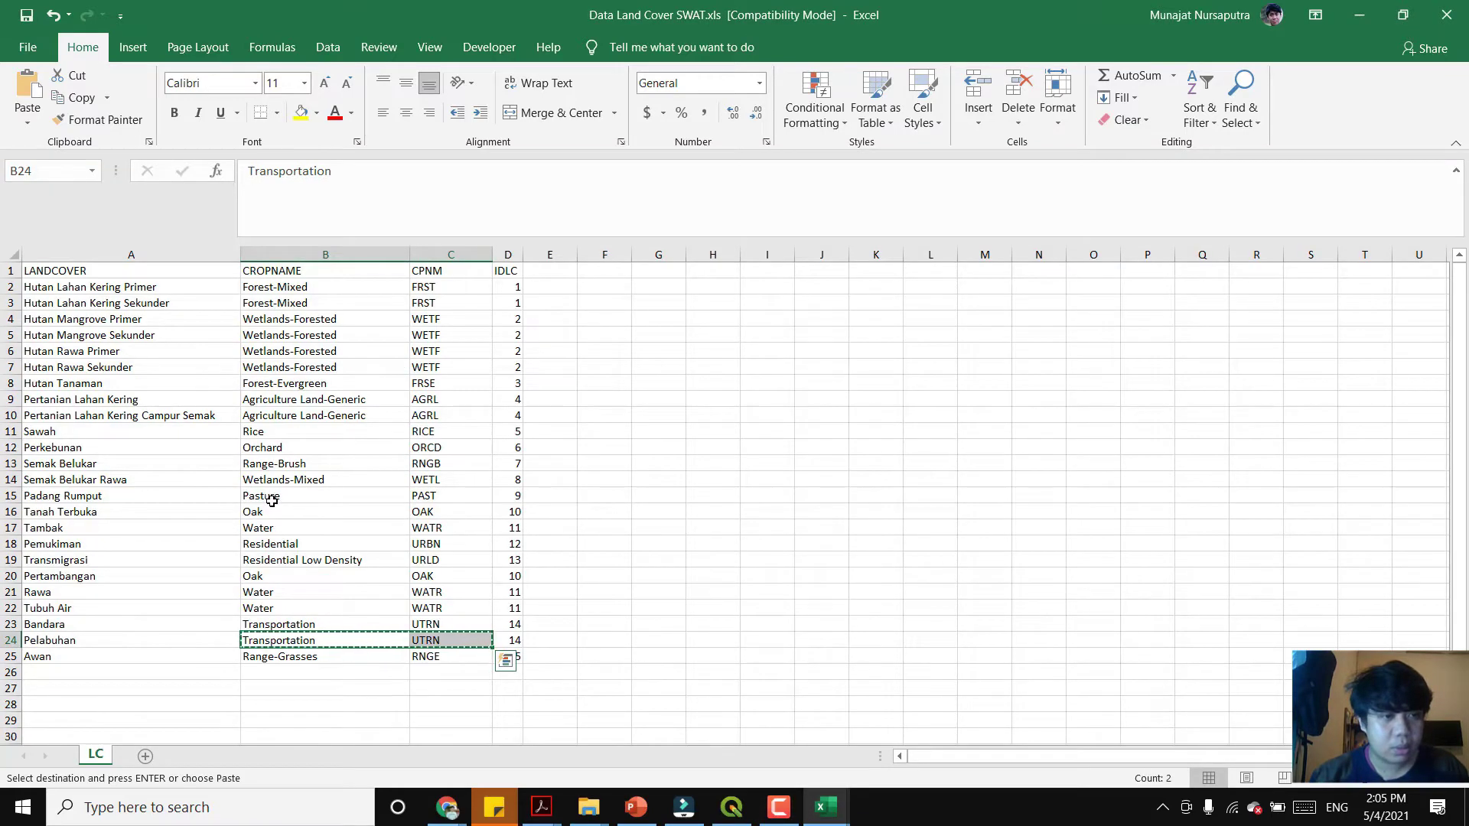
drag(269, 446, 451, 449)
key(ctrl+v)
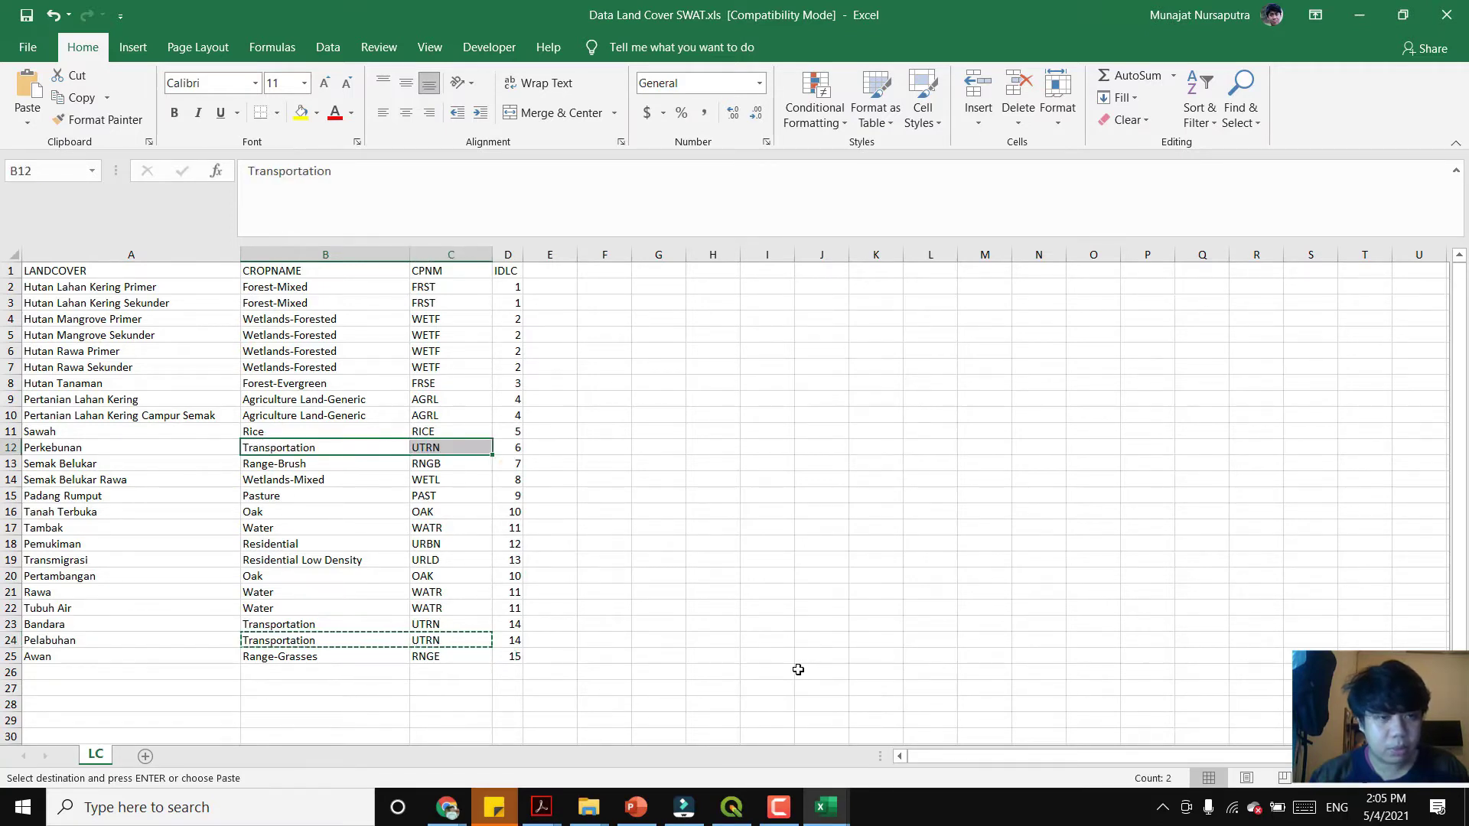
key(ctrl+z)
key(ctrl+c)
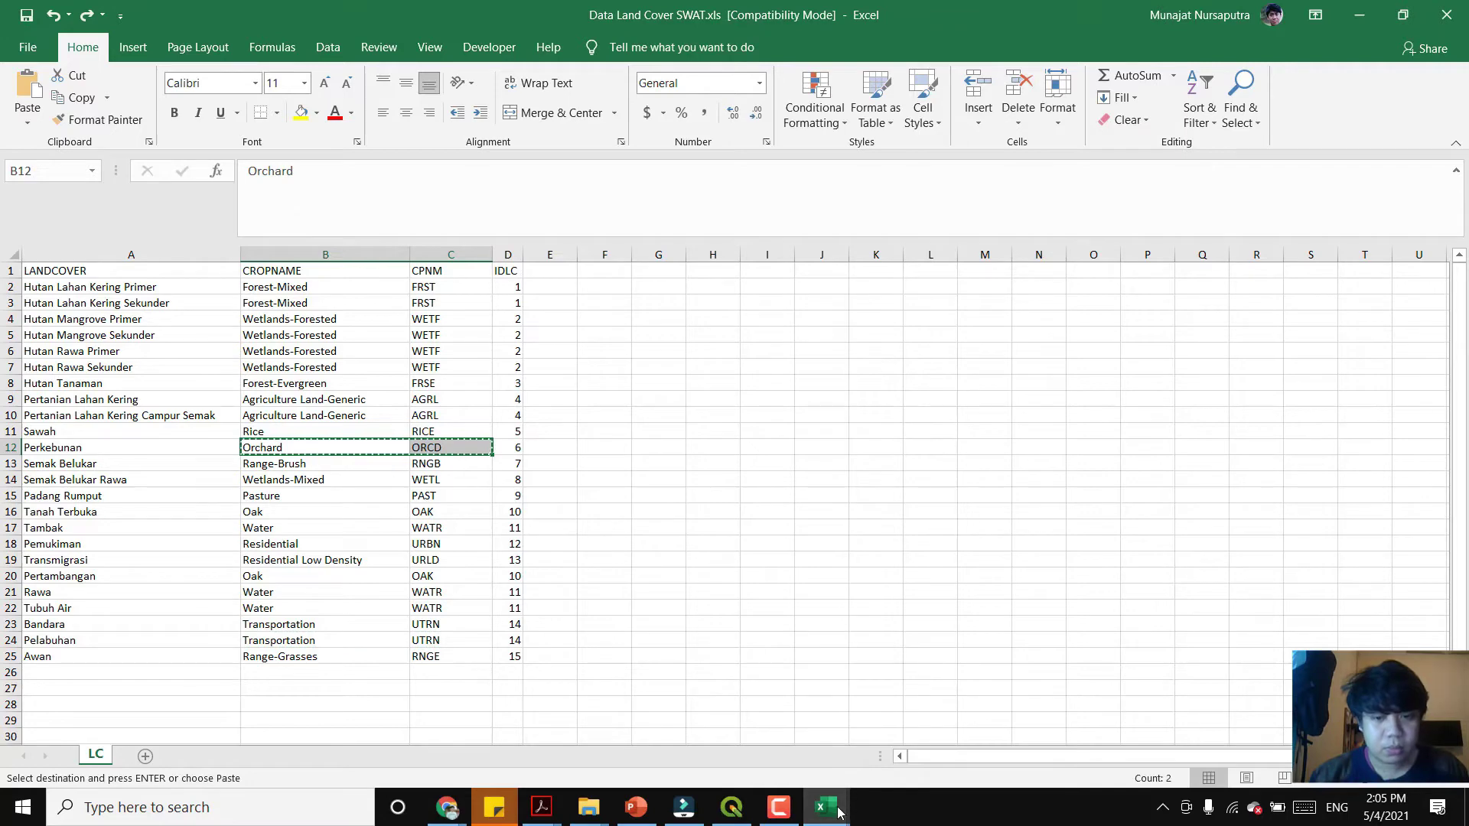
mouse_move(824, 807)
click(918, 727)
click(330, 520)
key(ctrl+v)
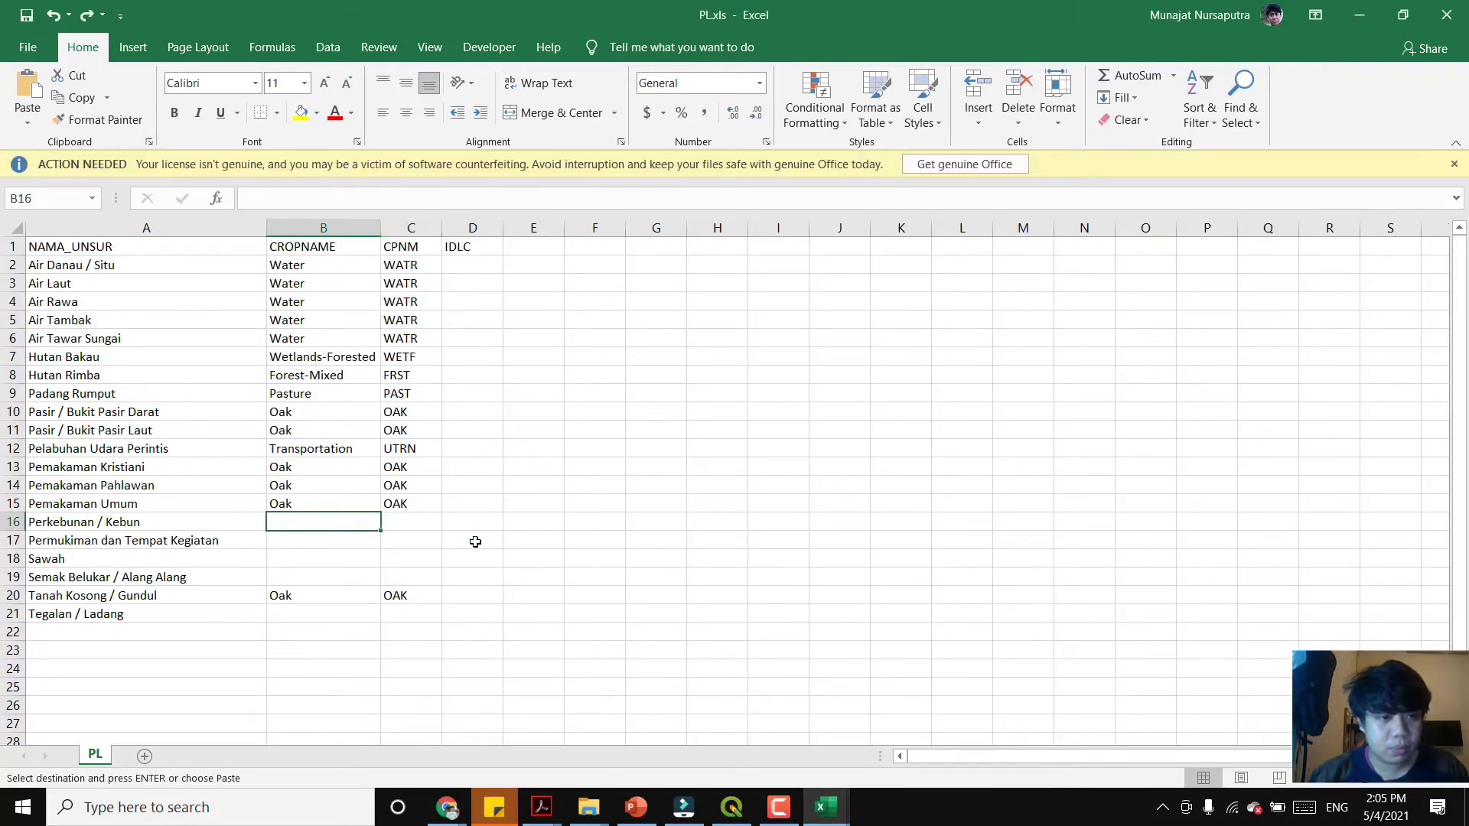
- Copy the Pemukiman row's Residential and URBN values from Data Land Cover SWAT.xls to the Permukiman dan Tempat Kegiatan row in PL.xls
mouse_move(824, 807)
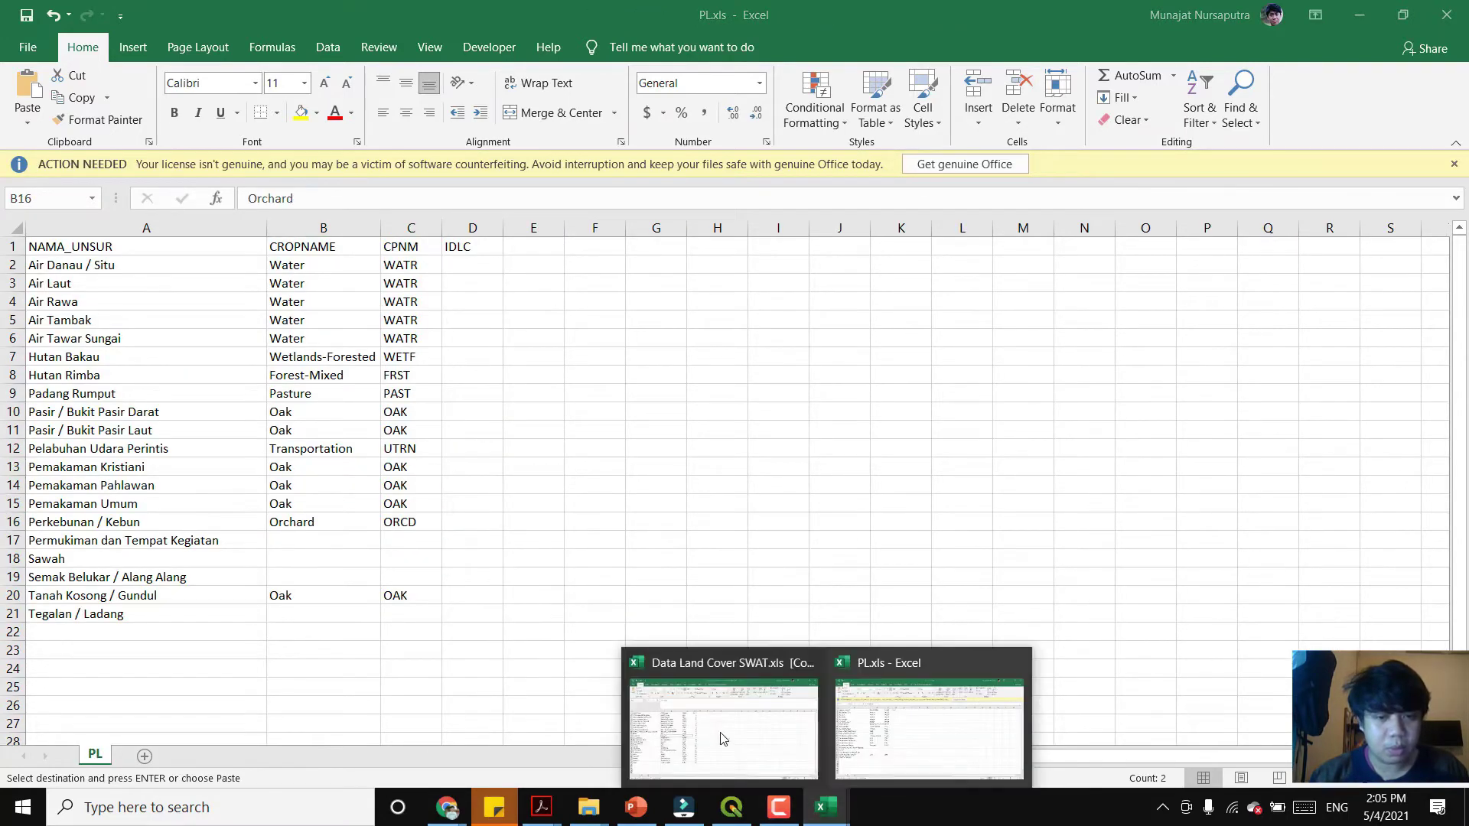
click(723, 726)
drag(290, 541, 451, 543)
key(ctrl+c)
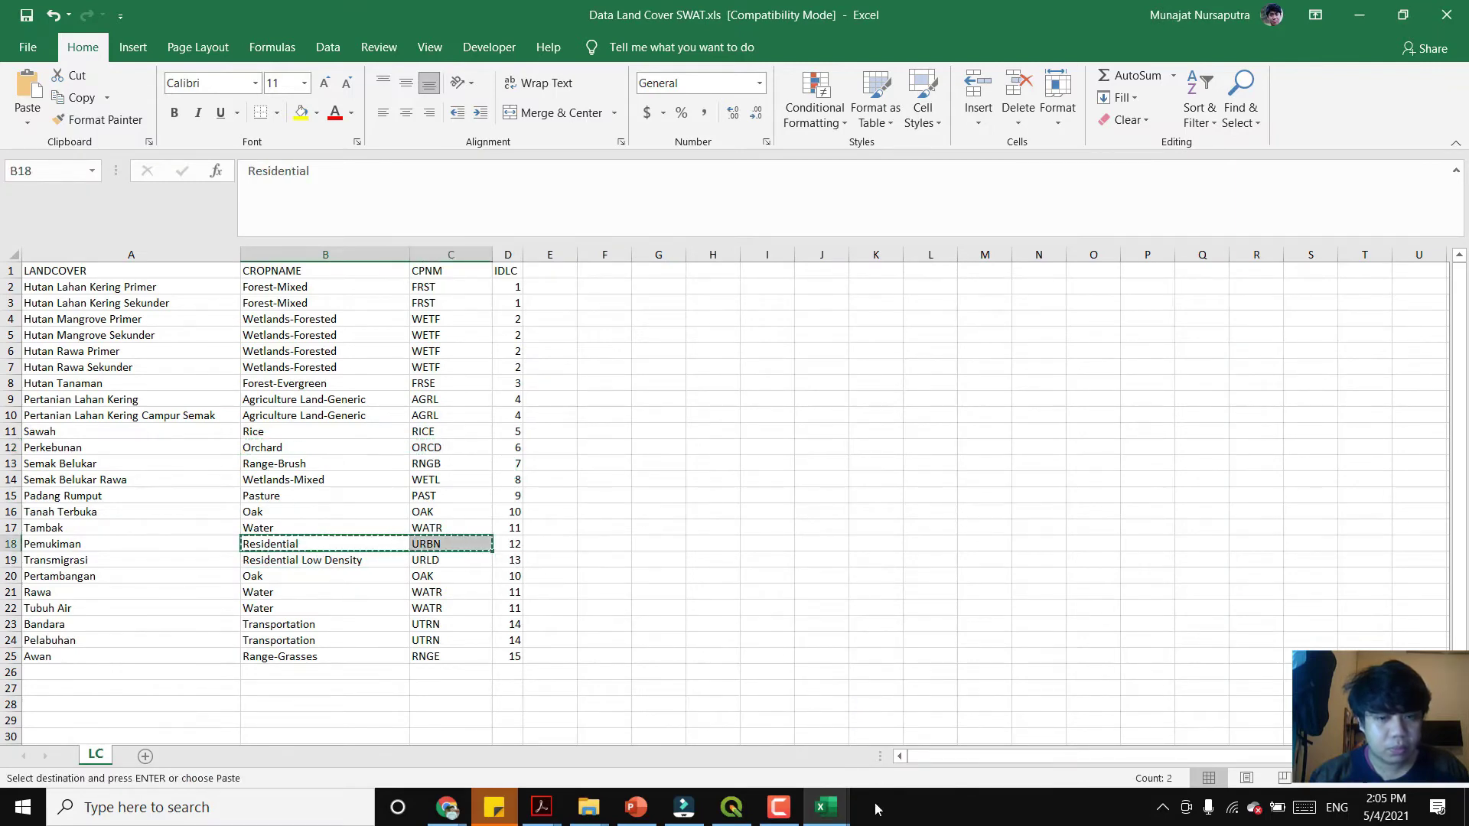
click(824, 807)
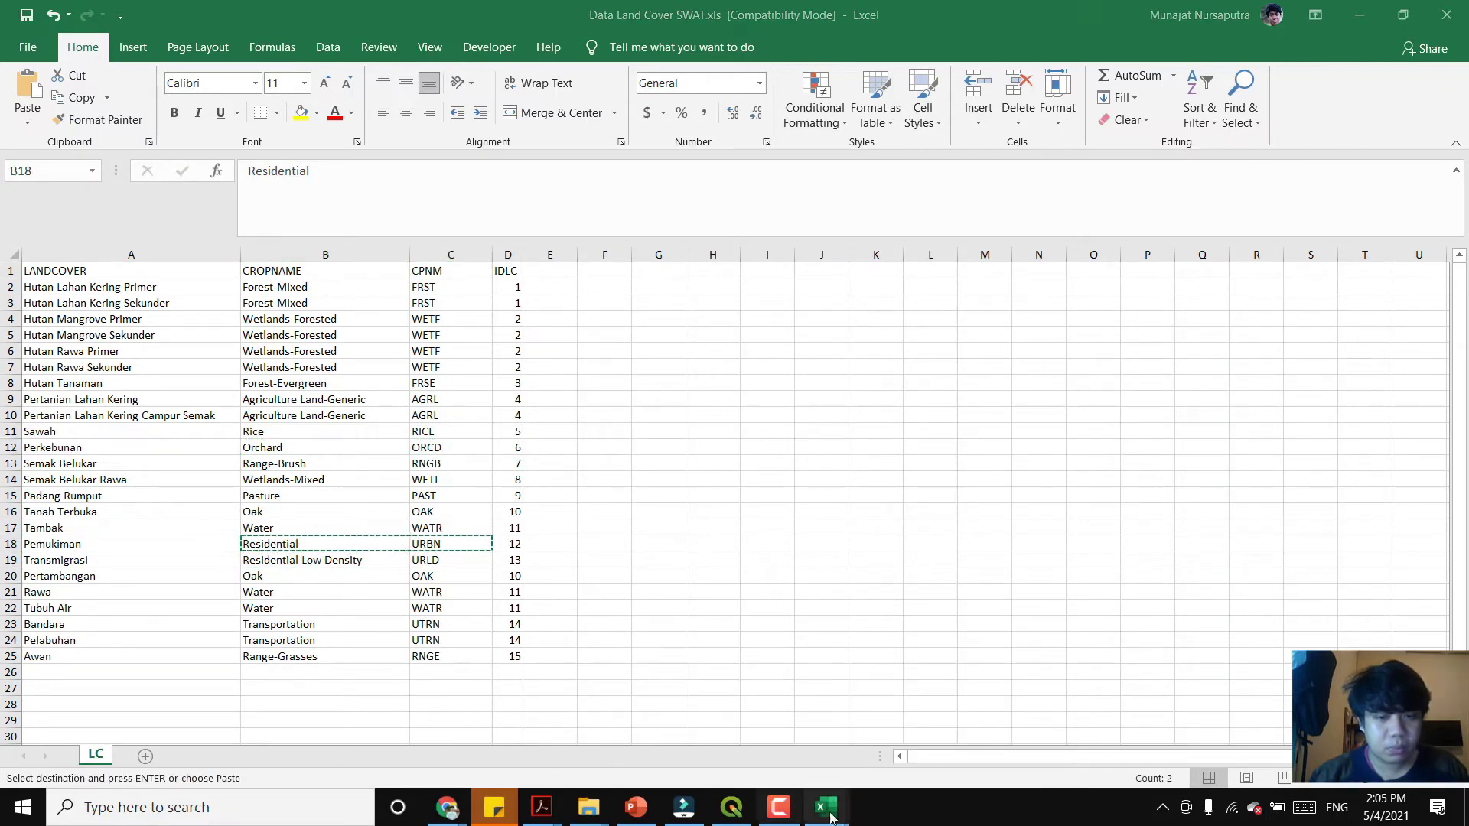
mouse_move(824, 807)
click(930, 707)
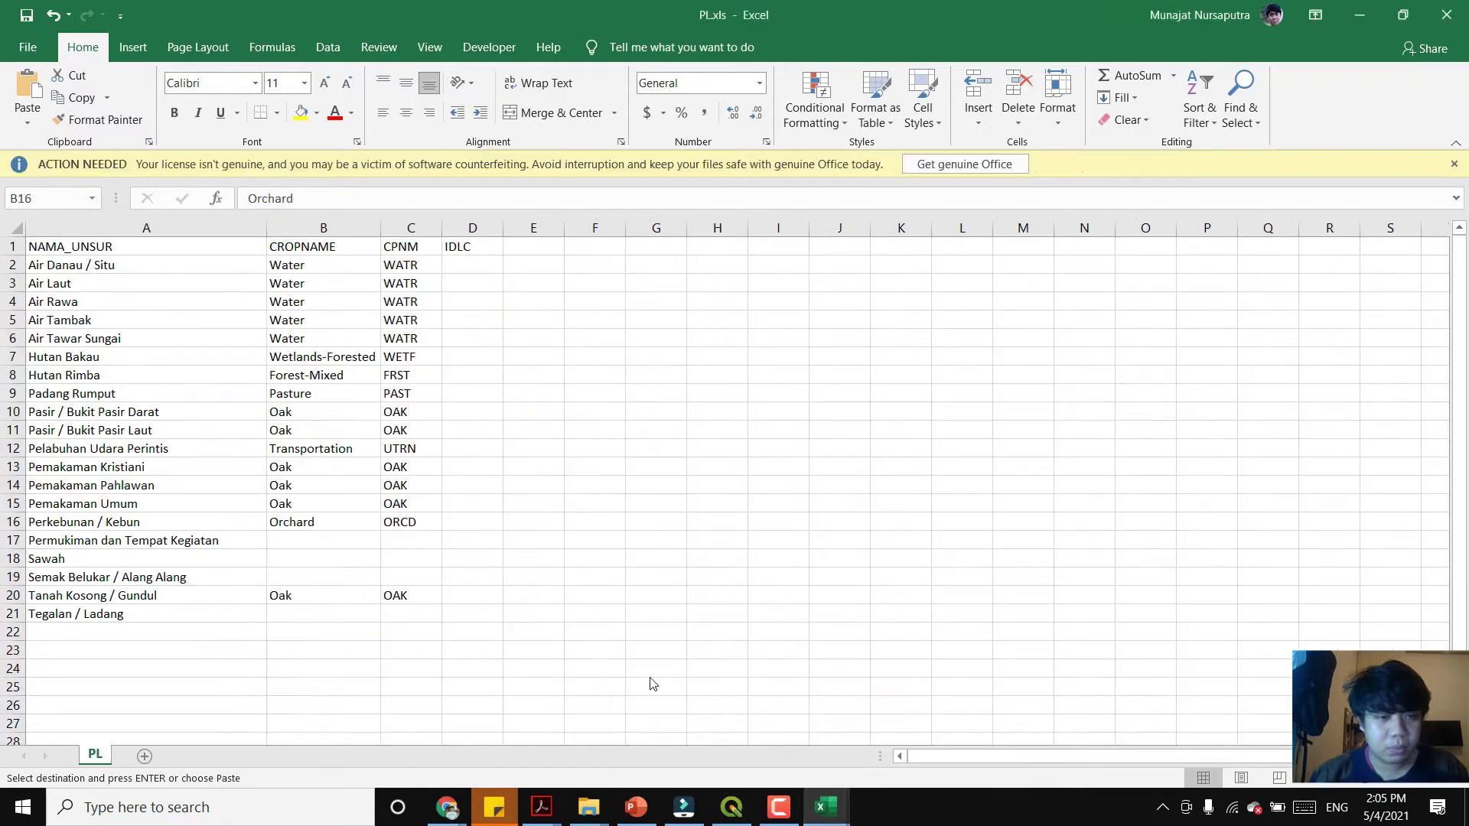
click(329, 548)
key(ctrl+v)
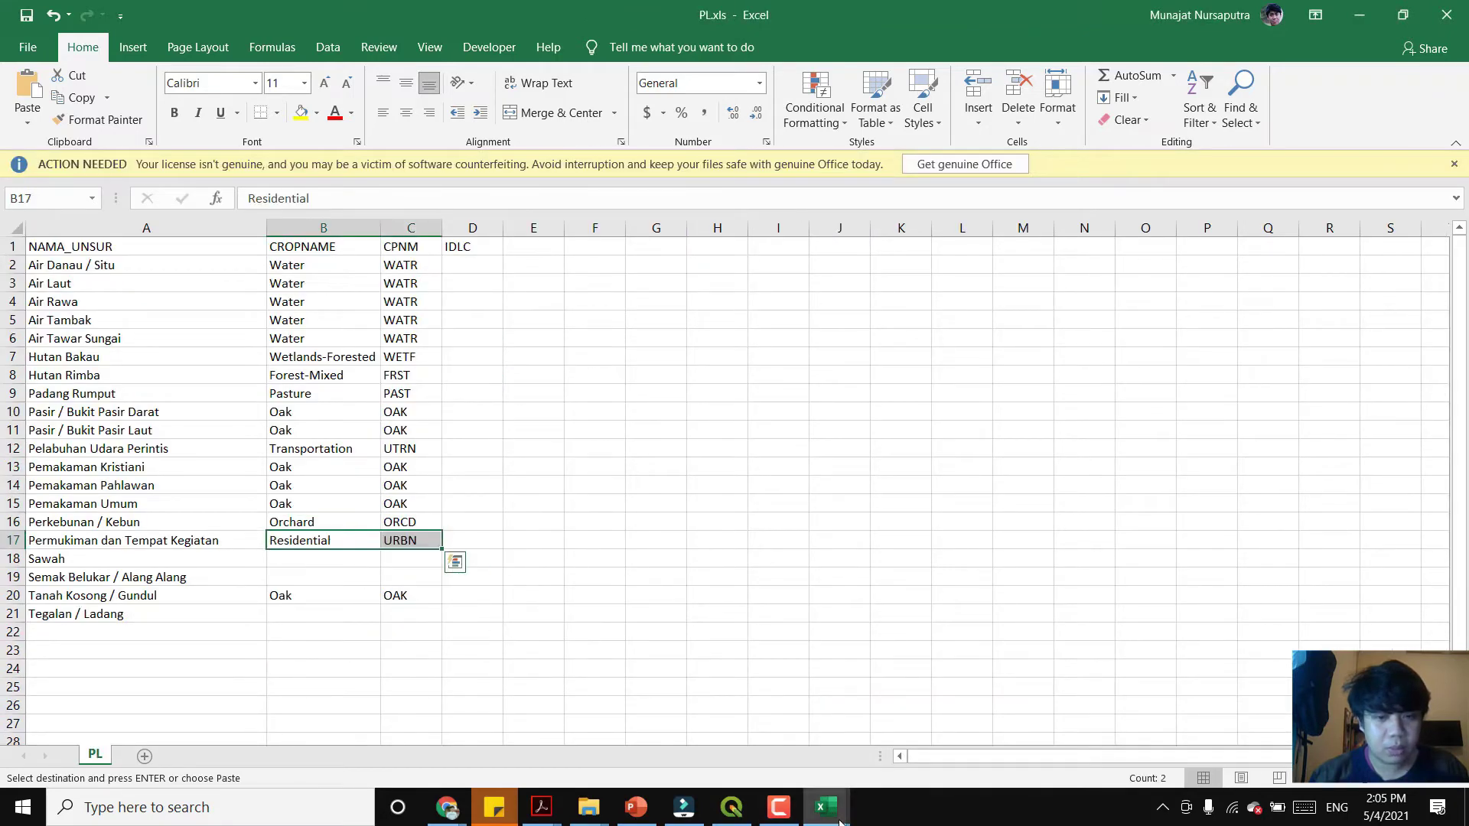
- Copy the Sawah row's Rice and RICE values from Data Land Cover SWAT.xls to the Sawah row in PL.xls
mouse_move(779, 805)
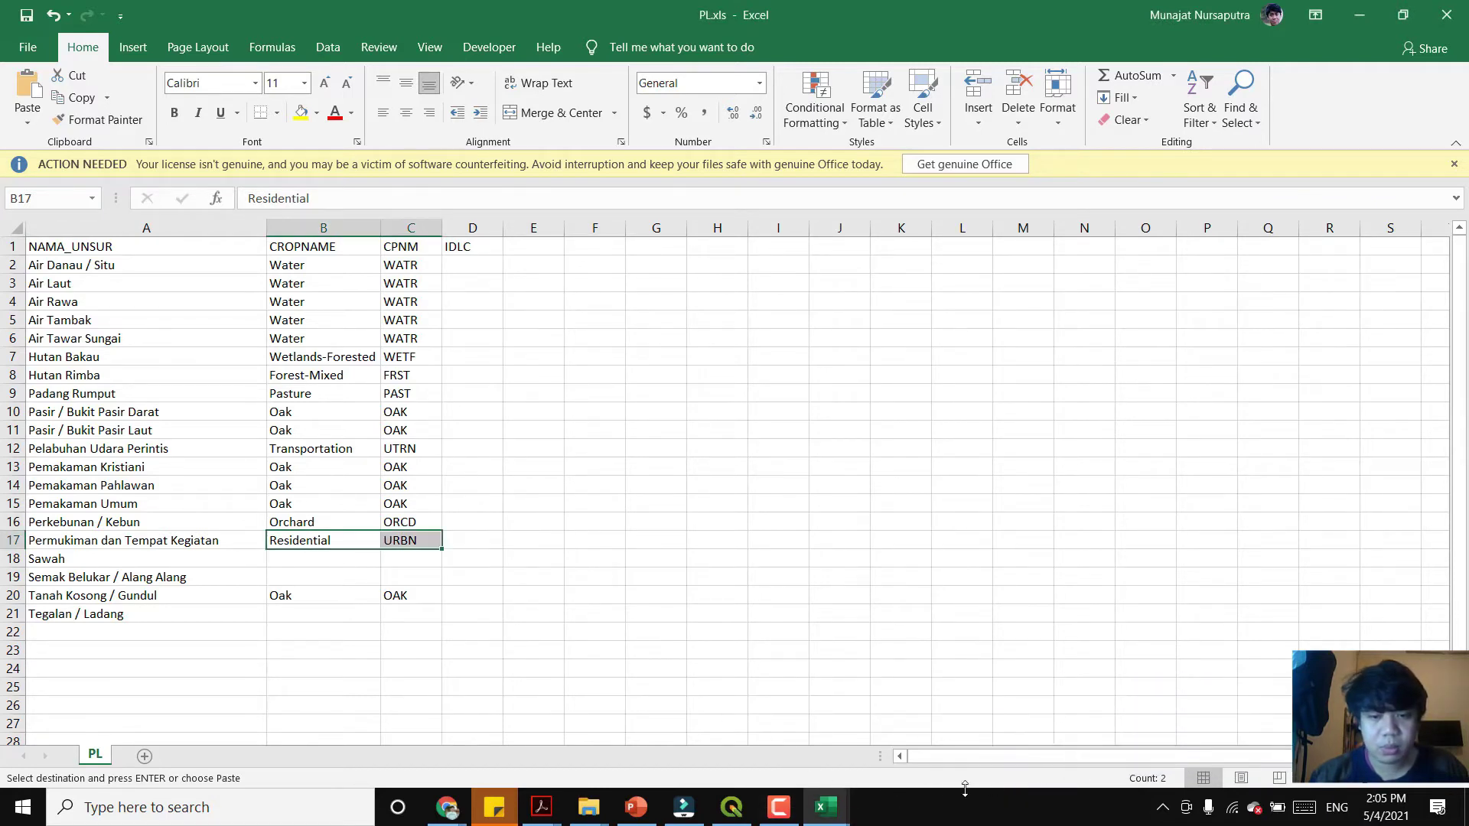
mouse_move(824, 806)
click(745, 761)
drag(321, 543, 444, 544)
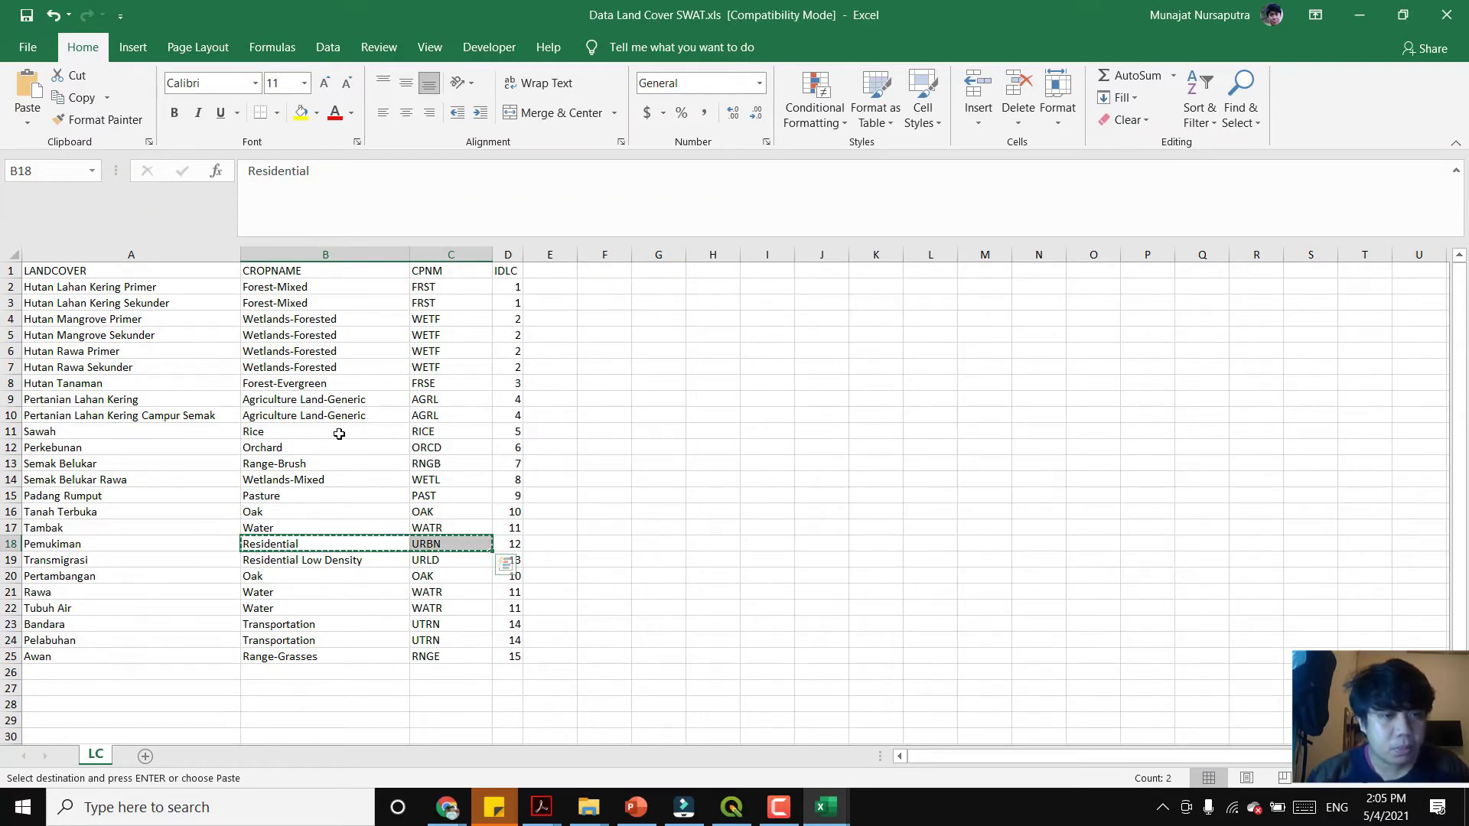
drag(329, 432, 442, 432)
key(ctrl+c)
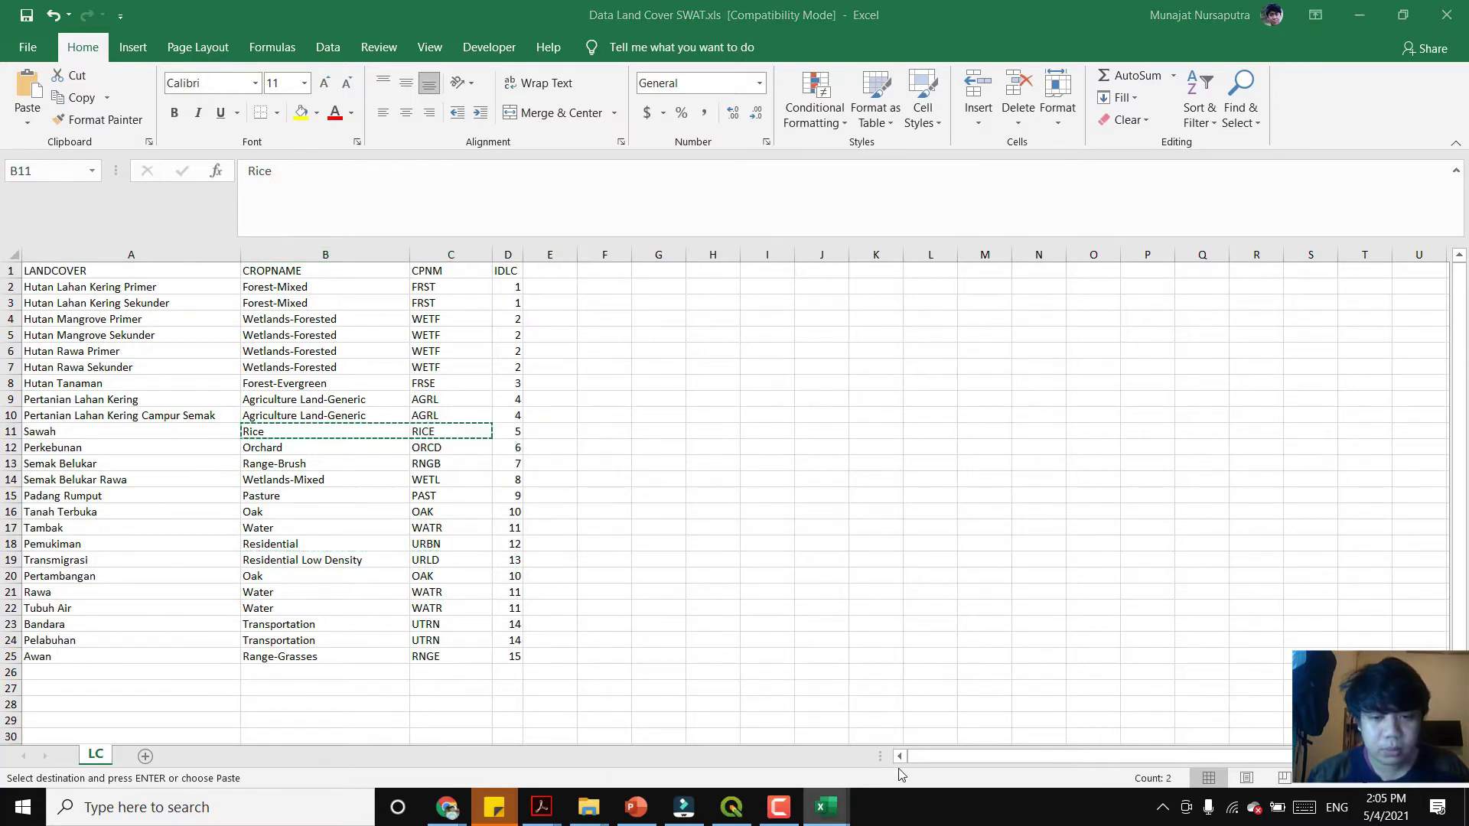
click(720, 715)
click(338, 557)
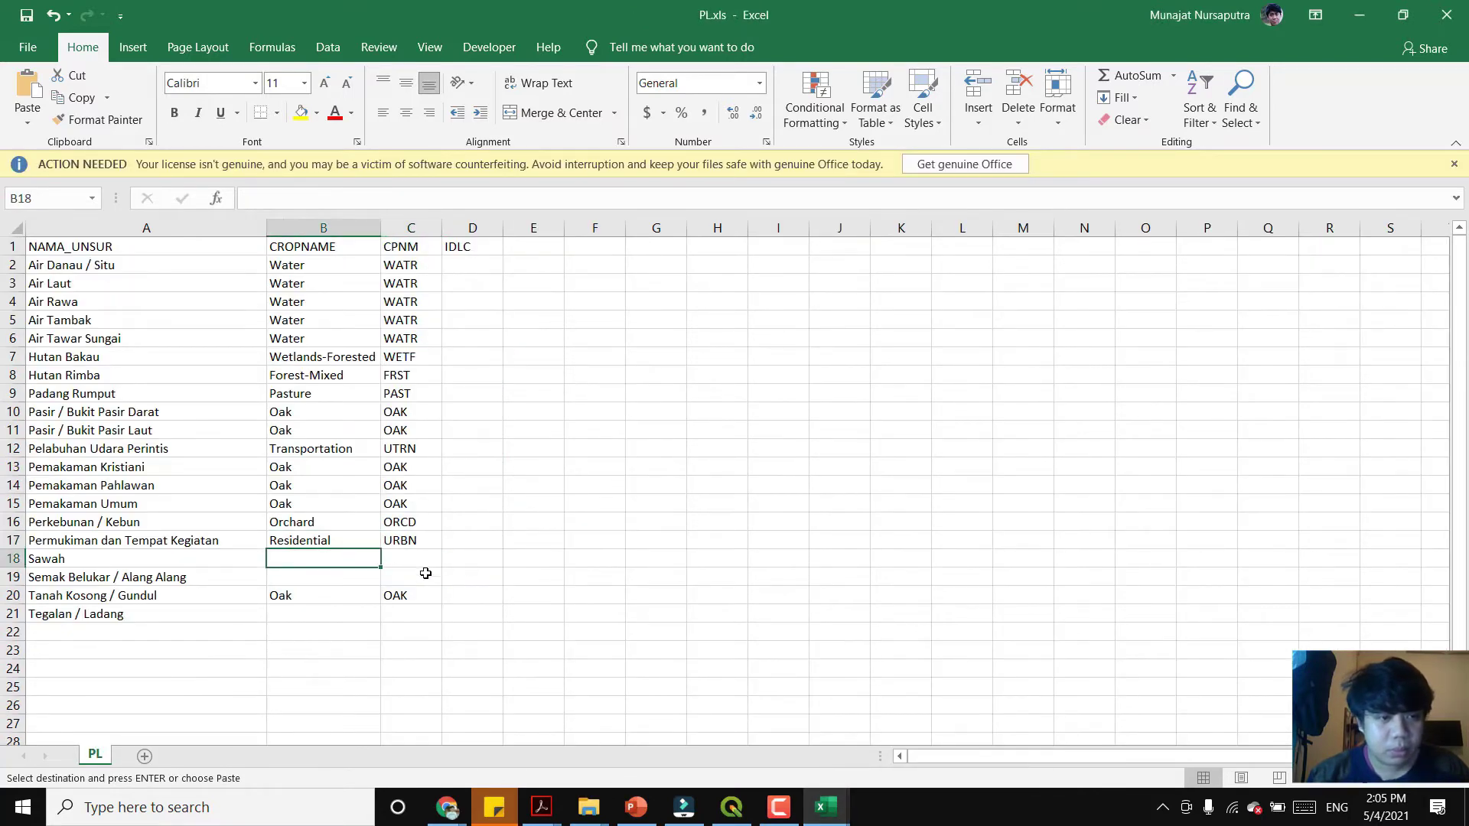
key(ctrl+v)
- Copy the Semak Belukar row's Range-Brush and RNGB values from Data Land Cover SWAT.xls to the Semak Belukar / Alang Alang row in PL.xls
mouse_move(826, 807)
click(742, 770)
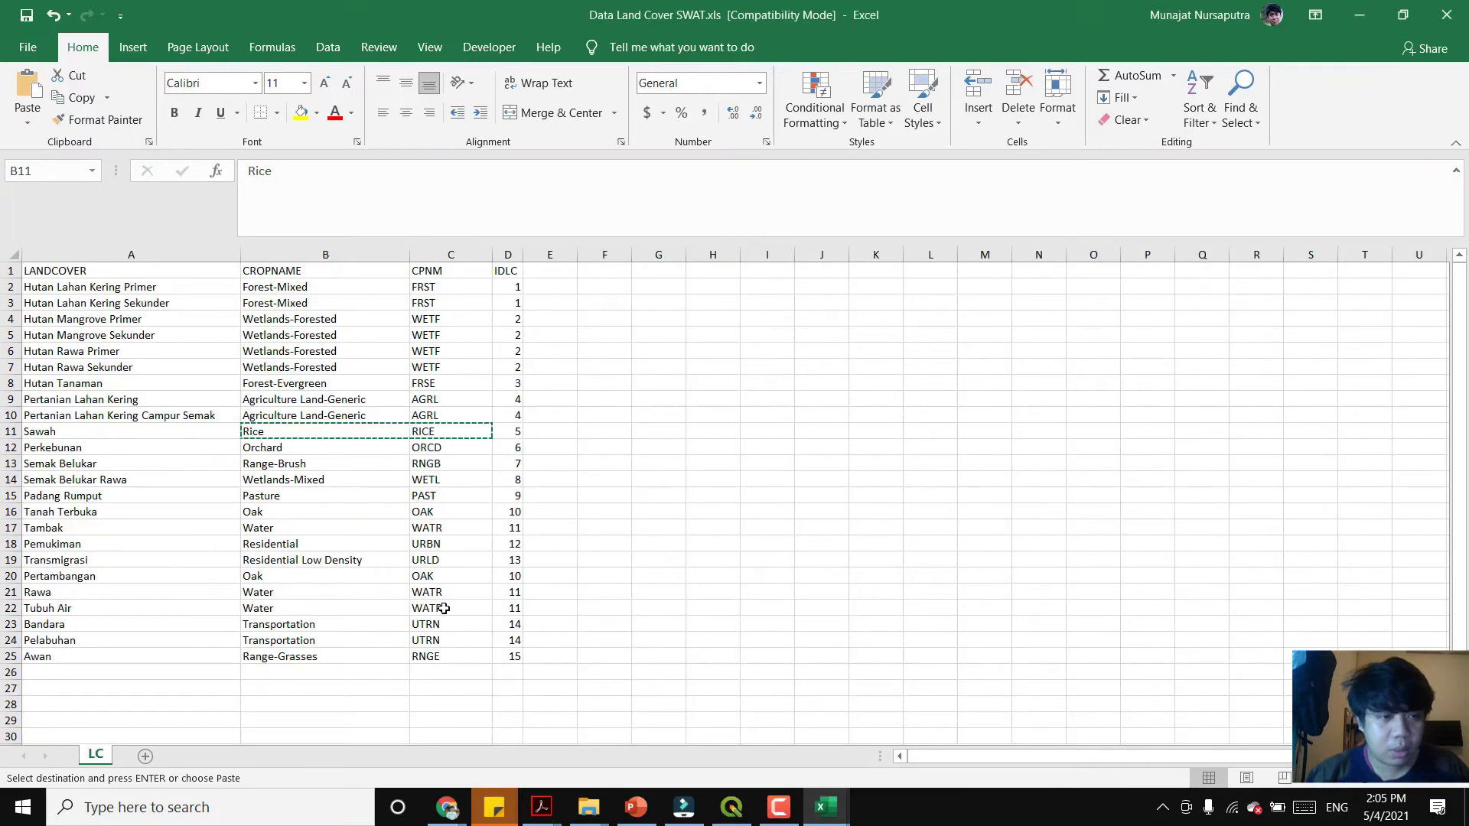
click(306, 463)
drag(407, 452, 444, 463)
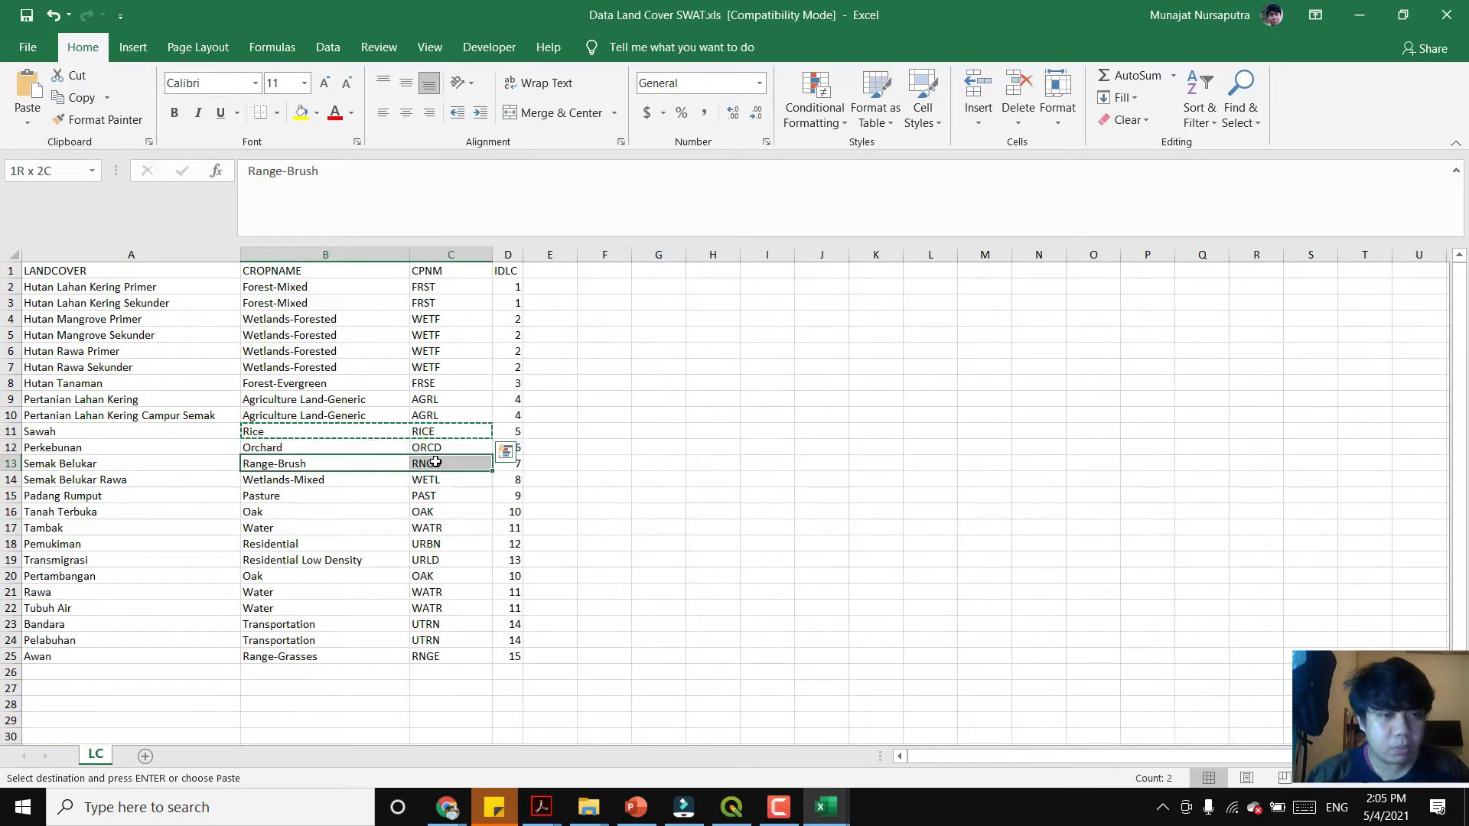
key(ctrl+c)
mouse_move(826, 807)
click(918, 756)
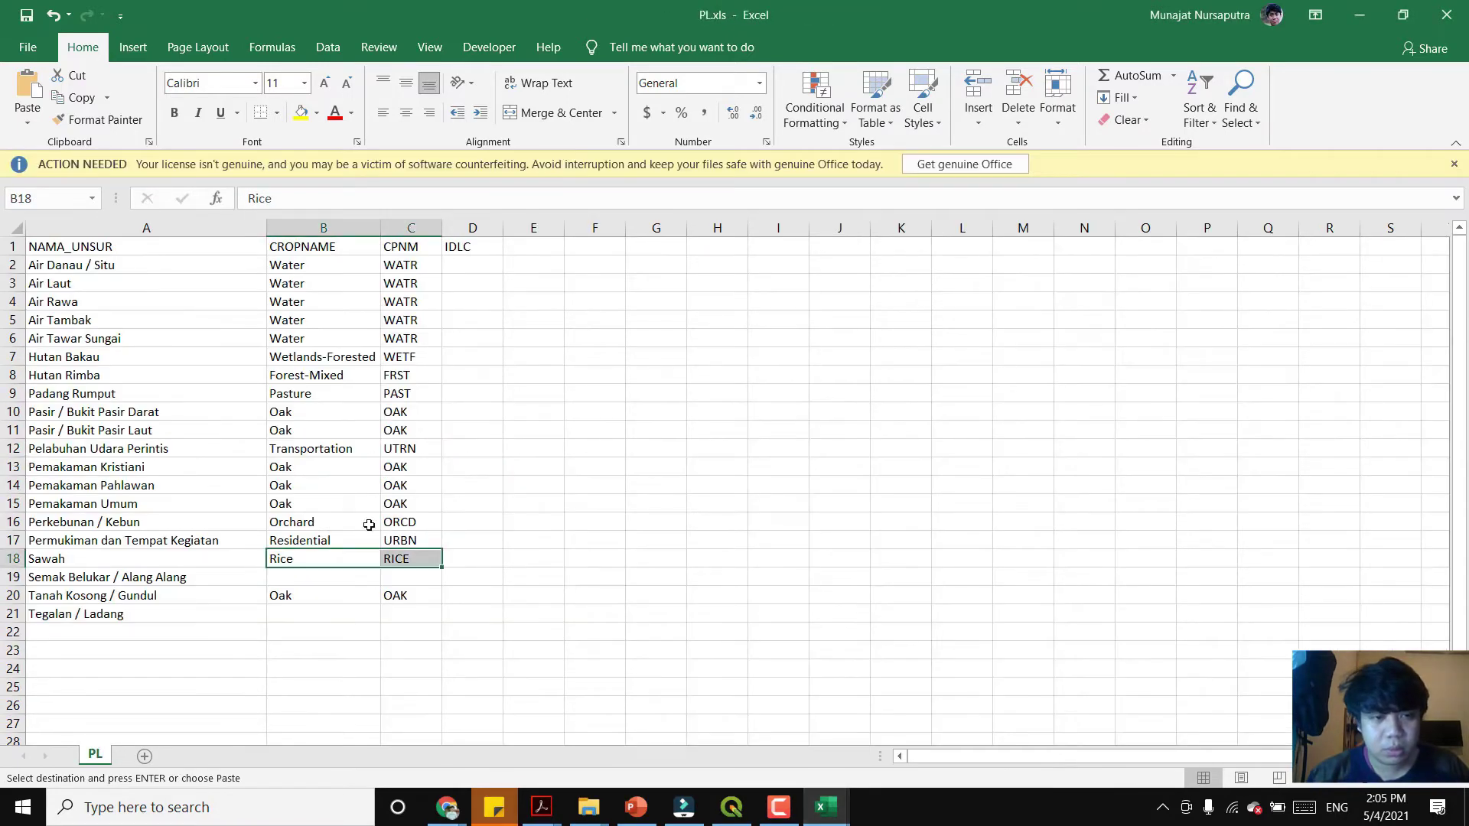
key(Down)
key(ctrl+v)
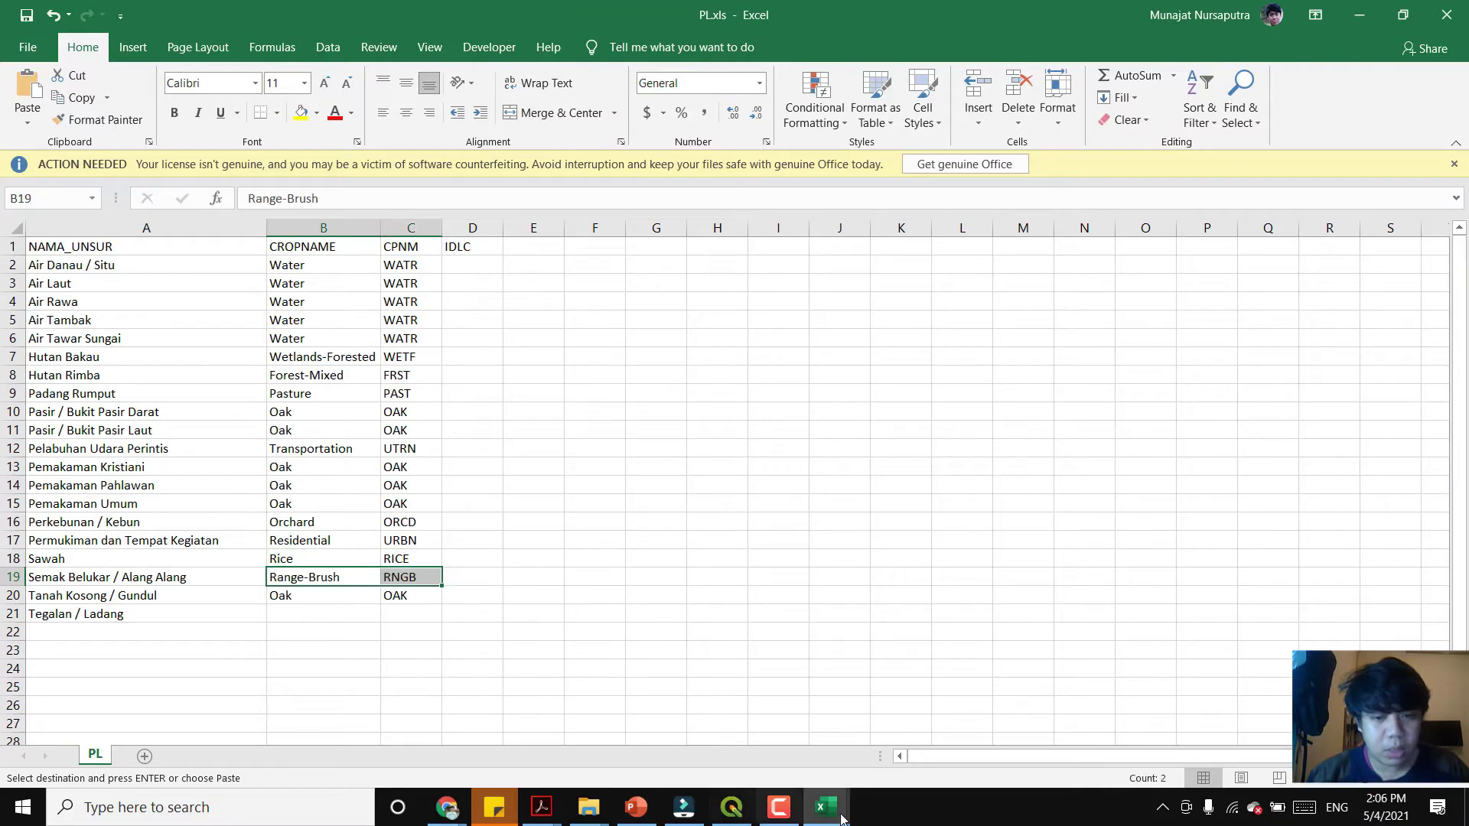
- Copy Pertanian Lahan Kering's Agriculture Land-Generic and AGRL values from Data Land Cover SWAT.xls to Tegalan / Ladang in PL.xls, and dismiss the licence notice
mouse_move(826, 807)
click(768, 746)
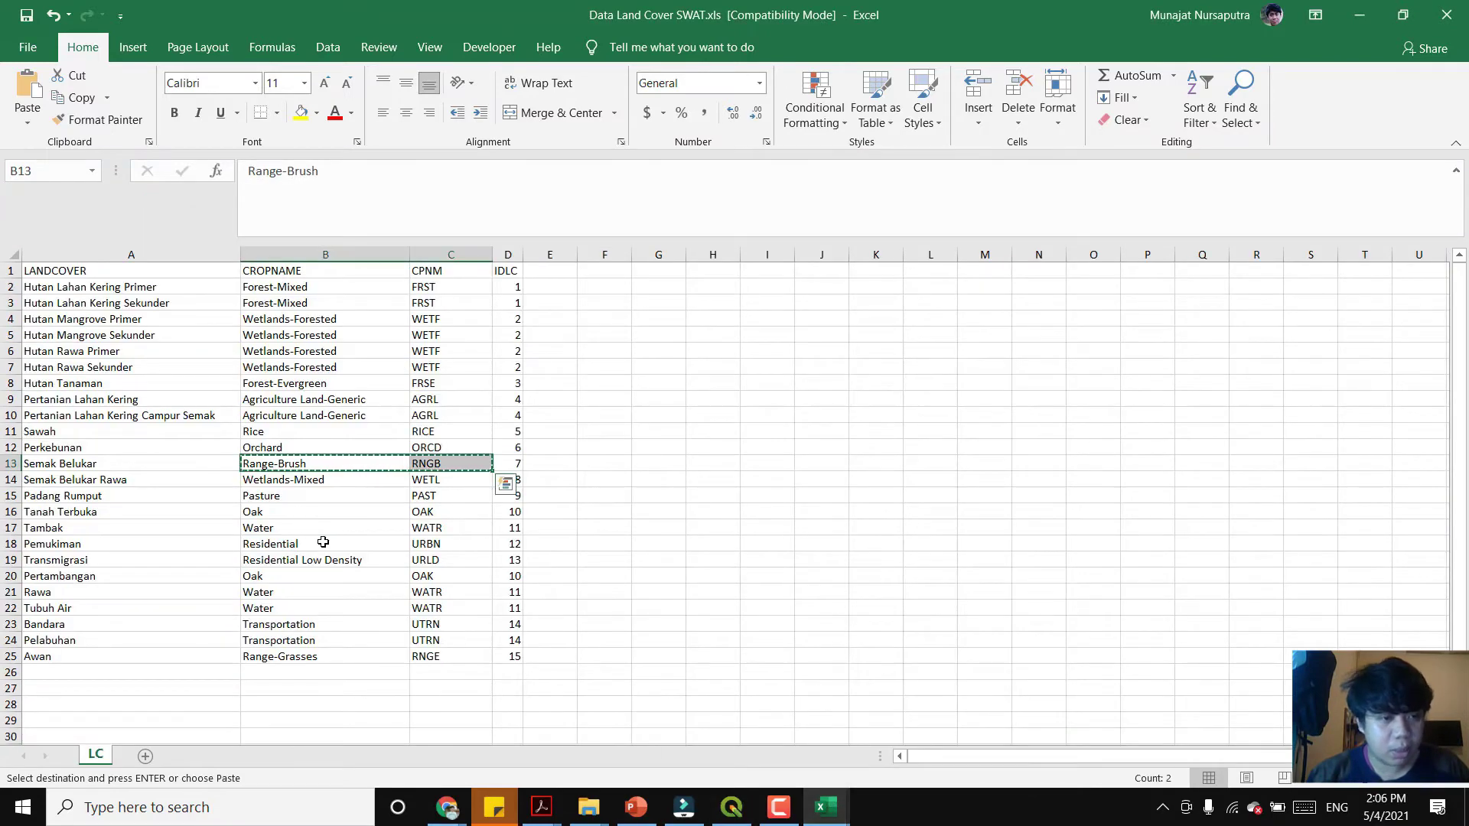
drag(284, 398, 428, 399)
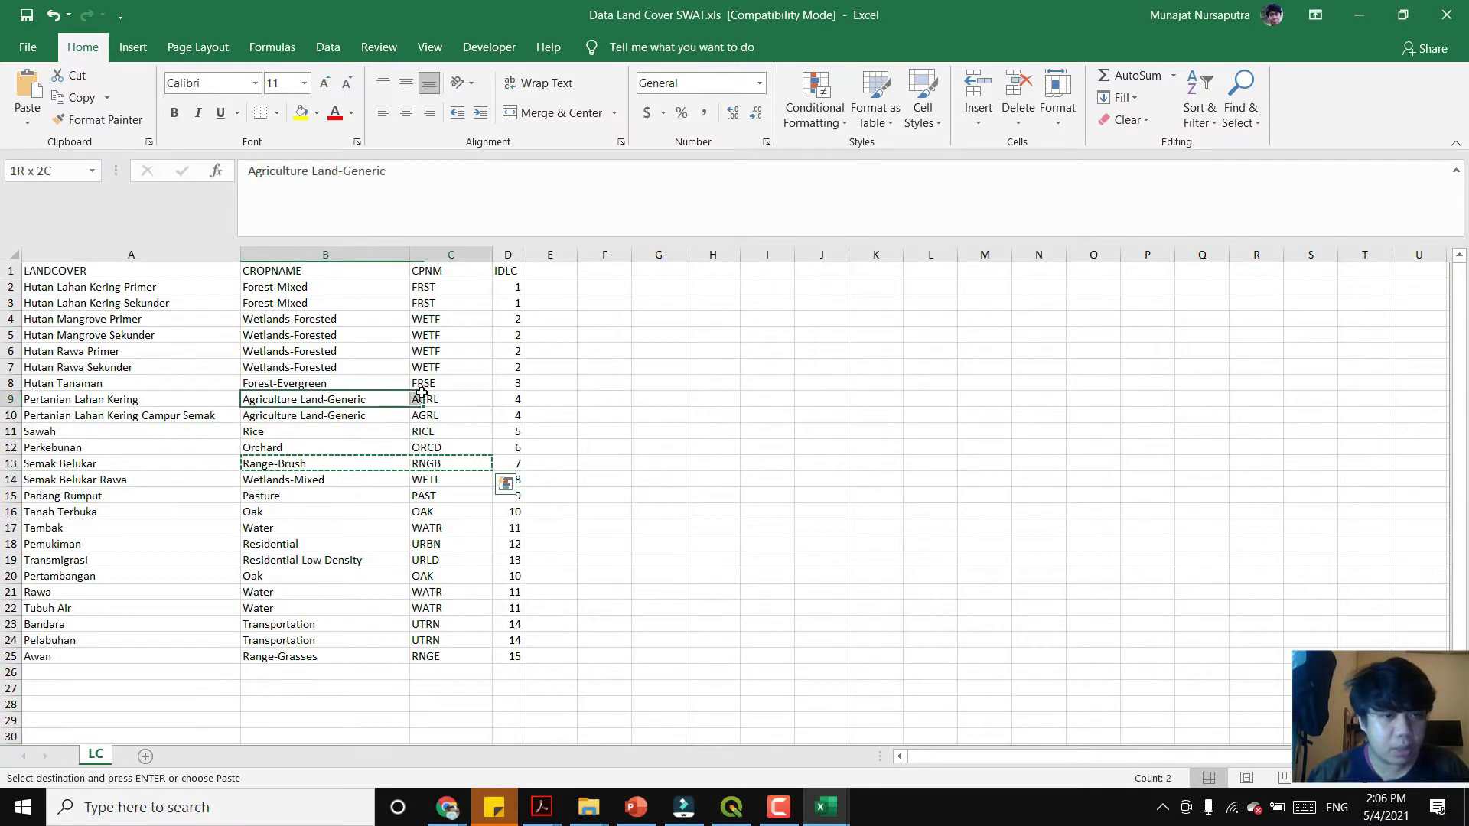
key(ctrl+c)
mouse_move(826, 807)
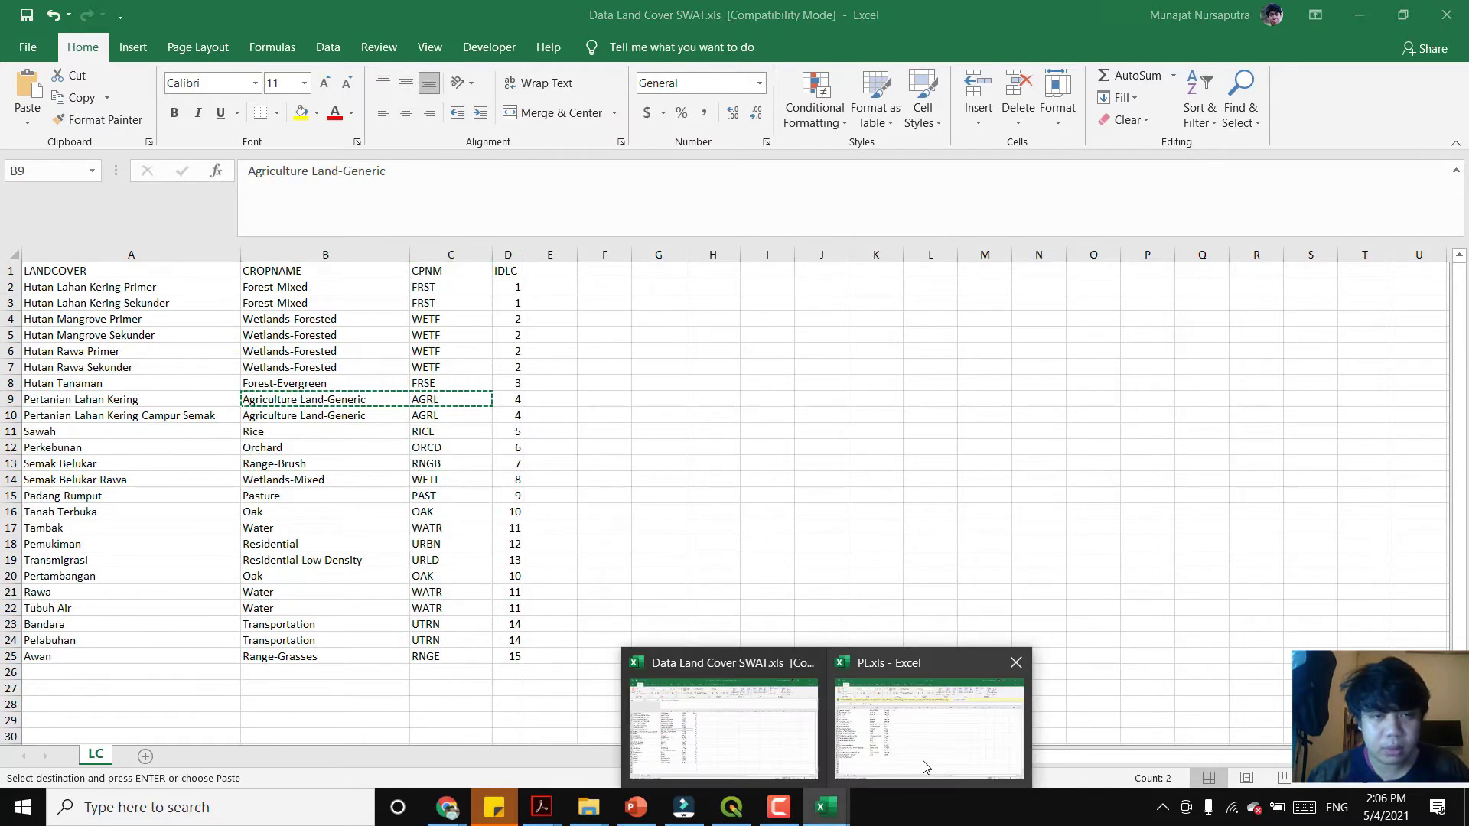
click(924, 734)
click(334, 618)
key(ctrl+v)
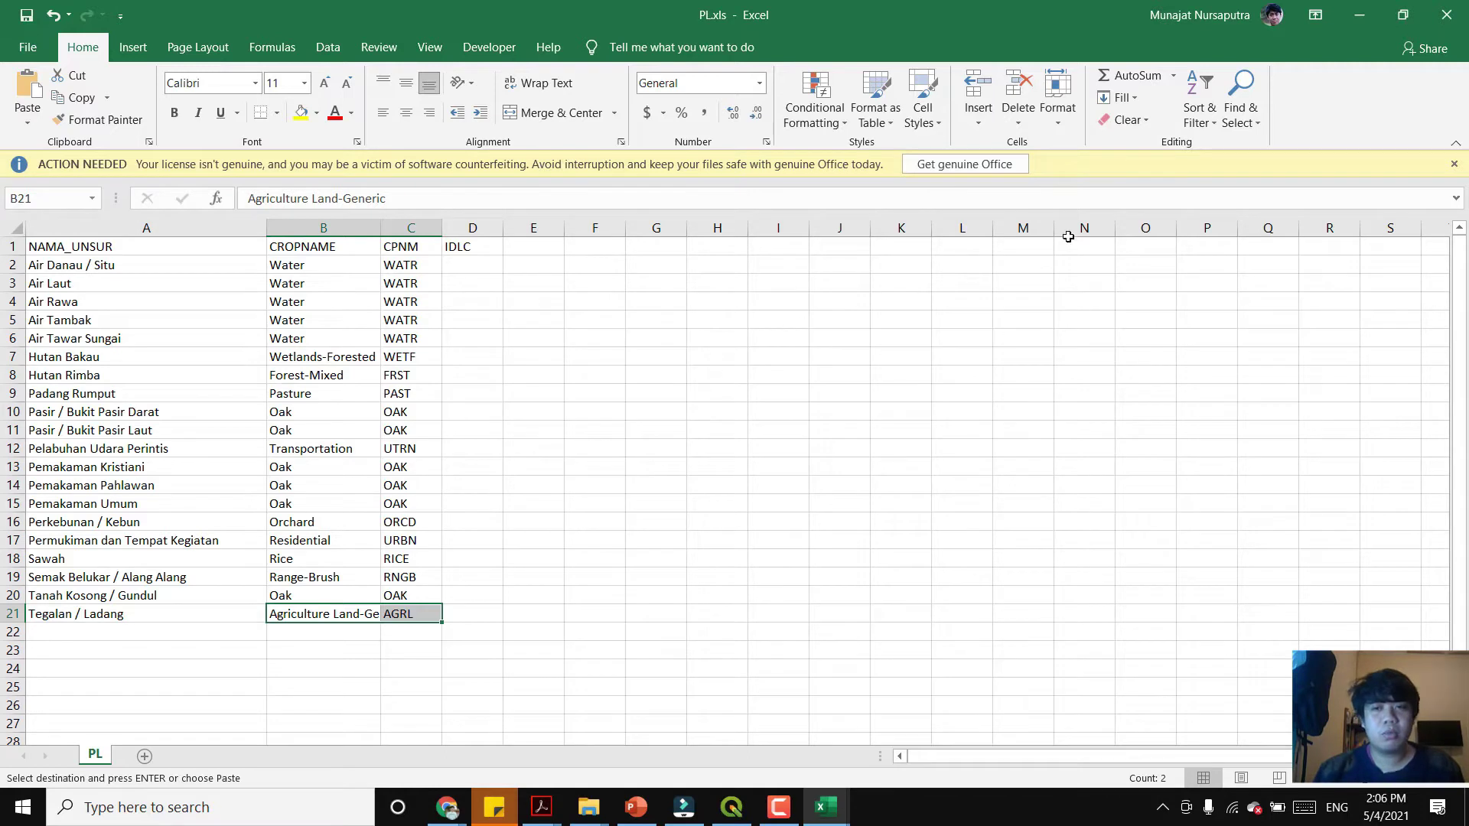
click(1452, 165)
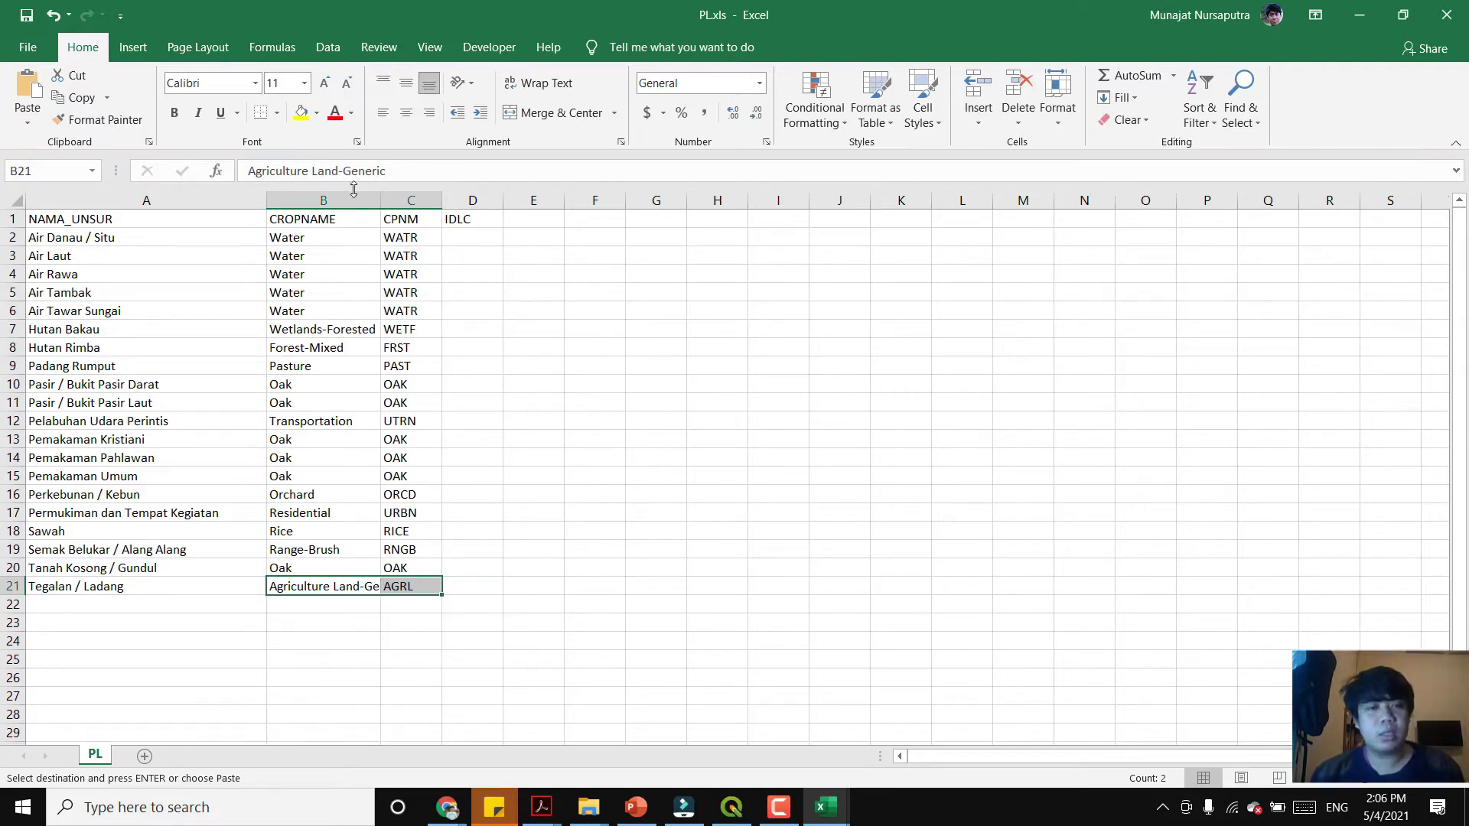
- Enter IDLC code 1 for the five Water rows, from Air Danau / Situ to Air Tawar Sungai
click(472, 232)
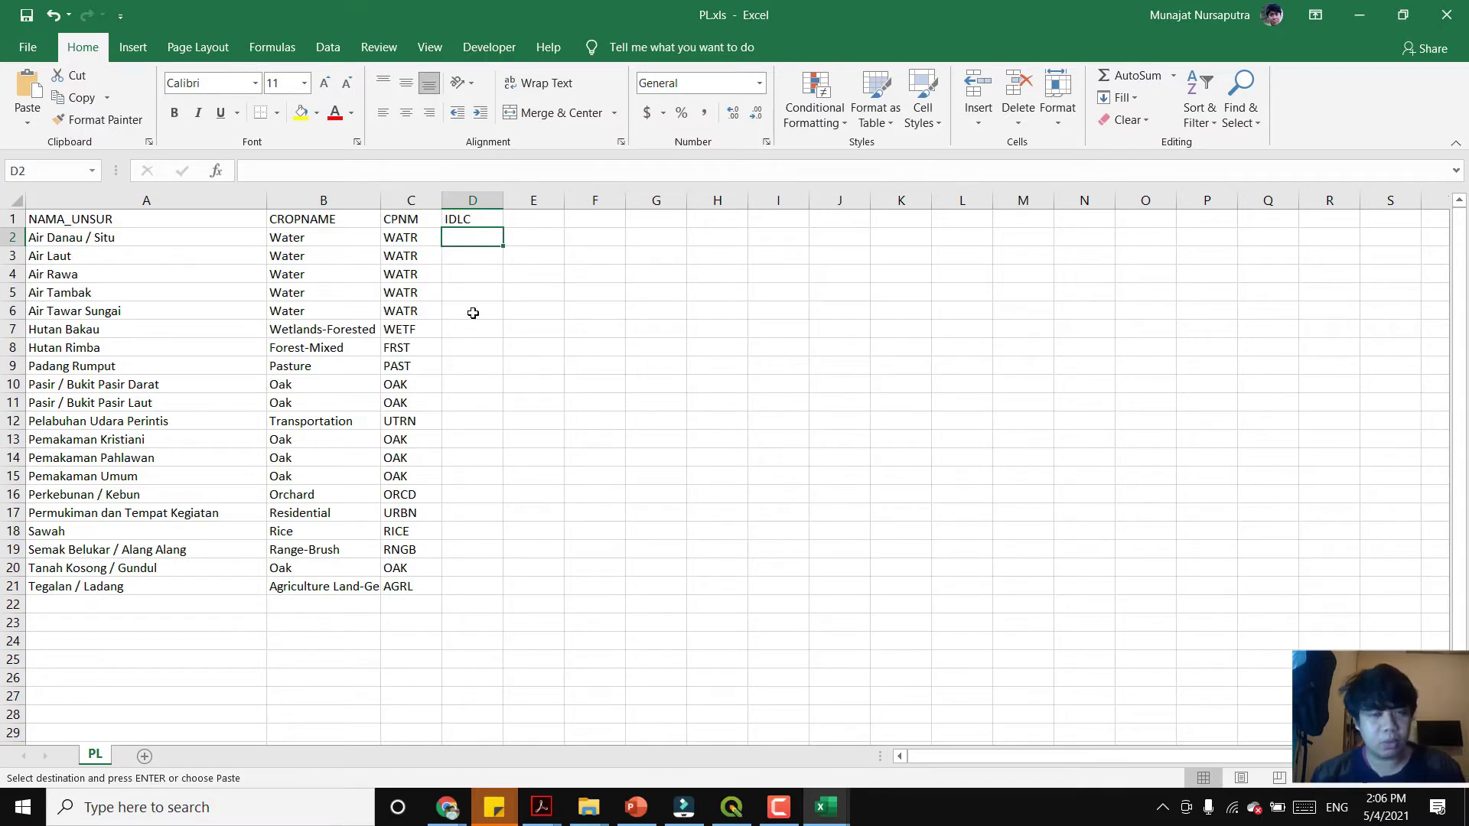
text(1)
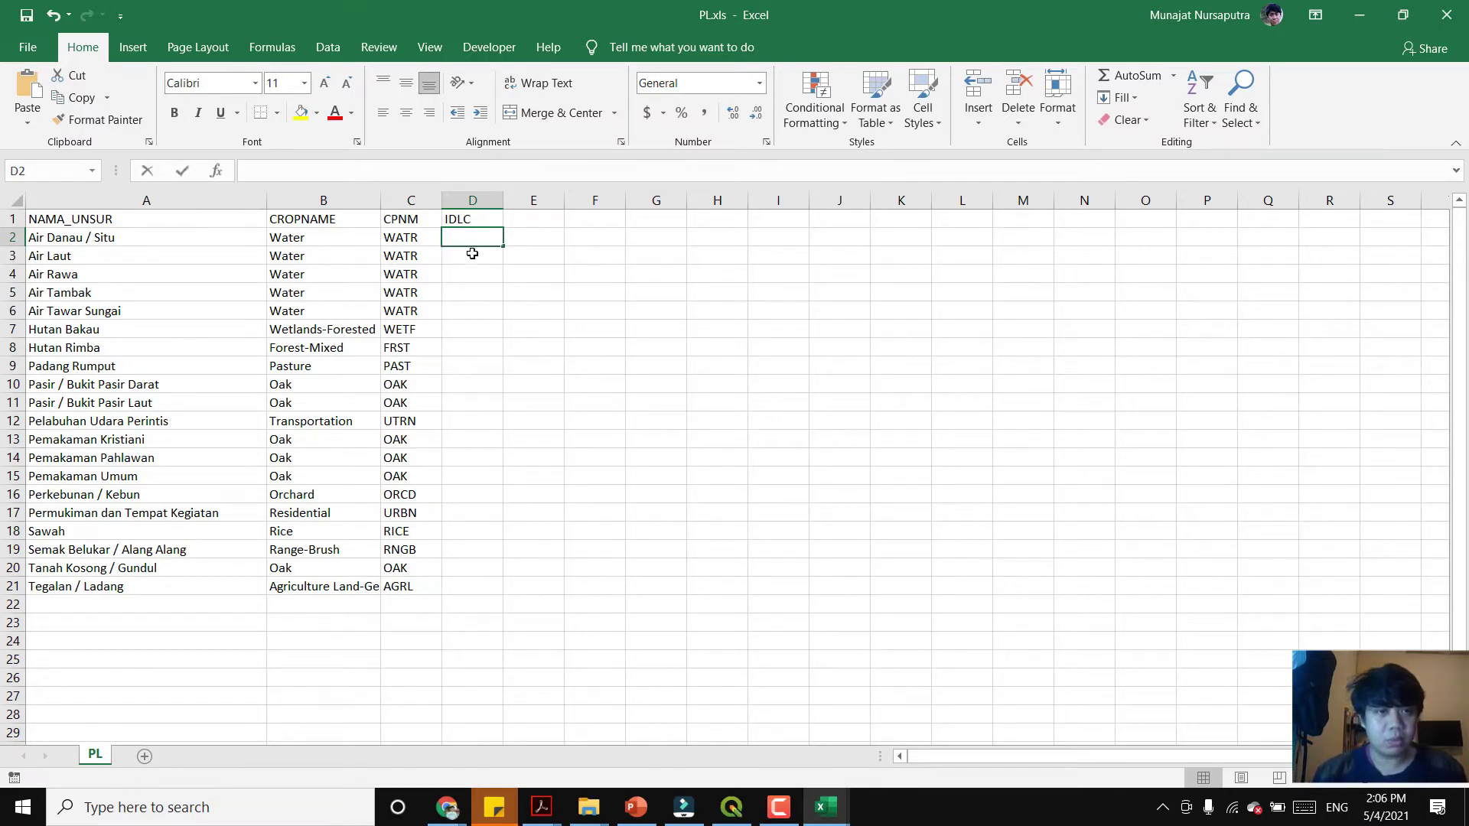
key(Return)
text(1)
key(Return)
text(1)
key(Return)
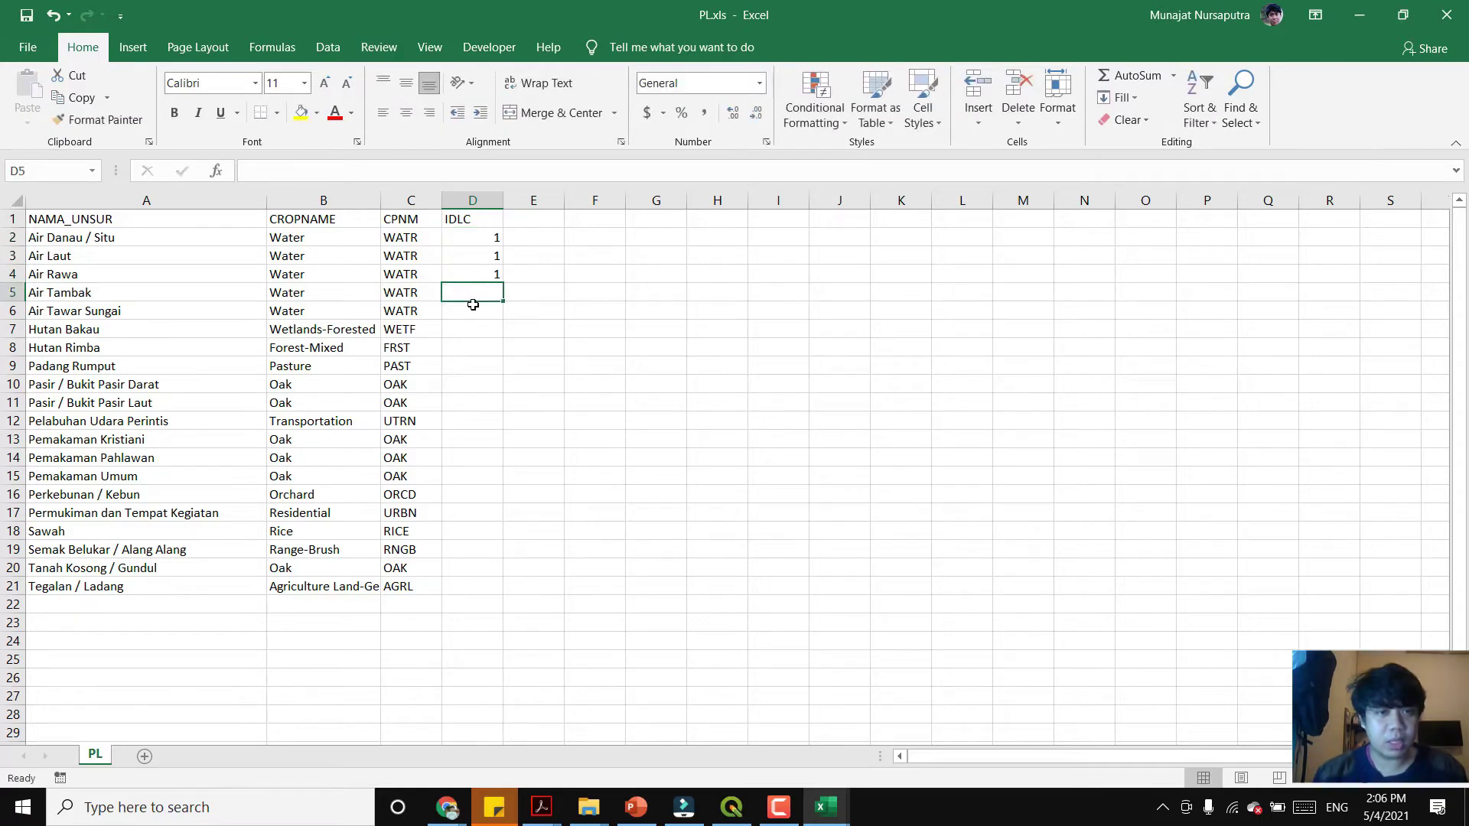
text(1)
key(Return)
text(1)
click(552, 285)
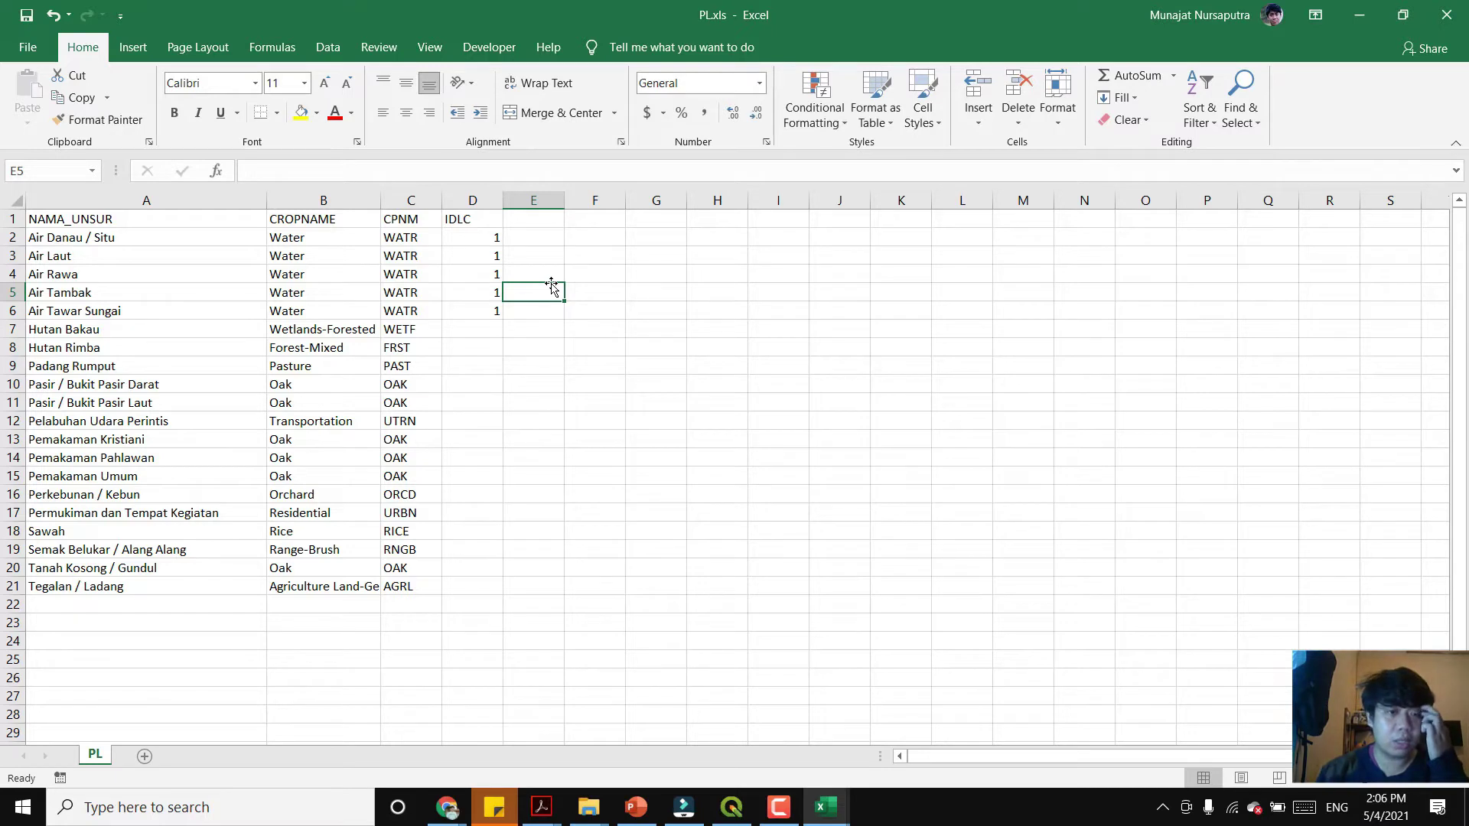
- Enter IDLC code 2 for the Hutan Rimba row and code 3 for the Hutan Bakau row
click(499, 341)
text(2)
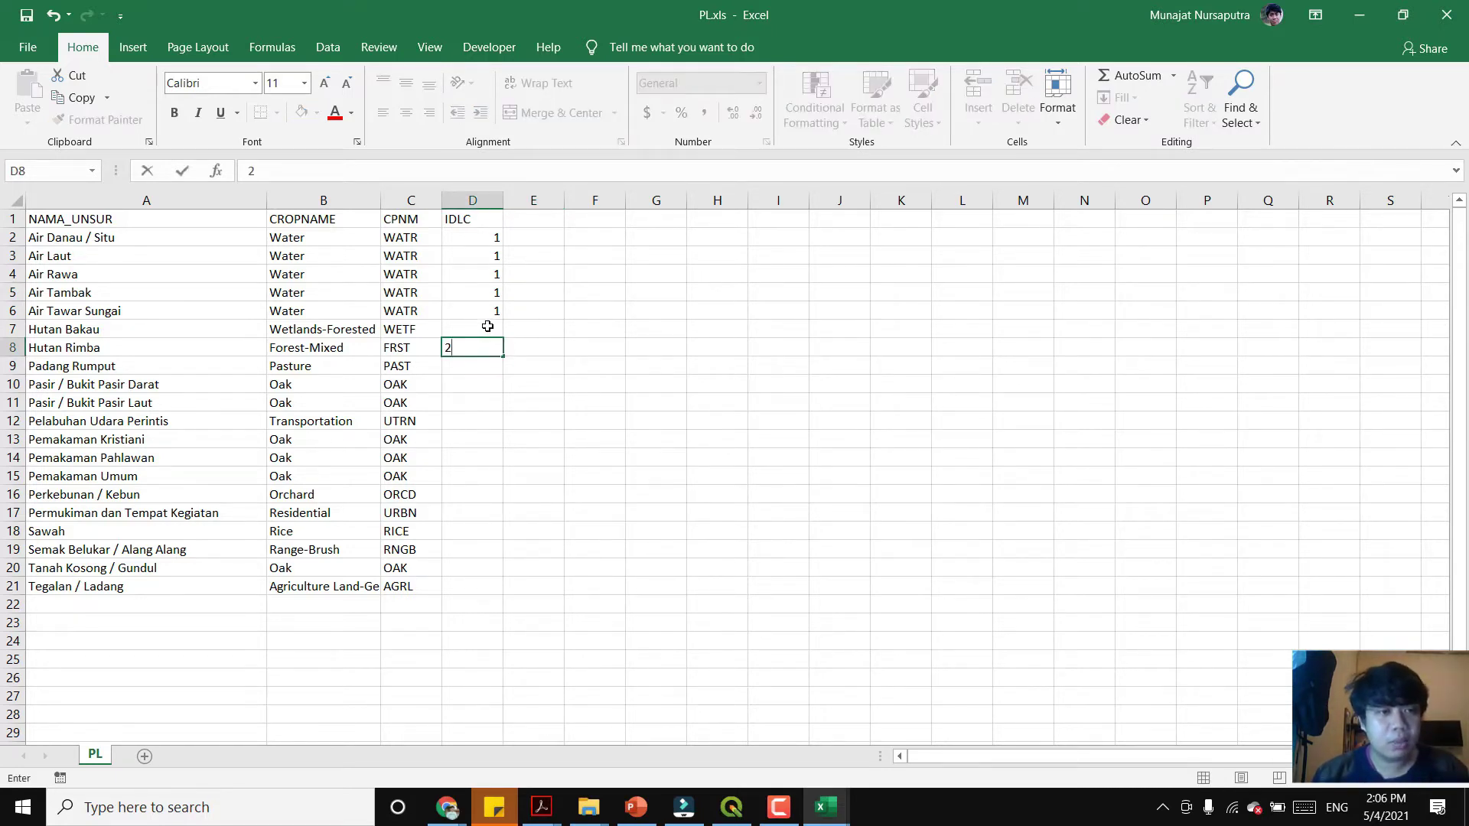
click(488, 321)
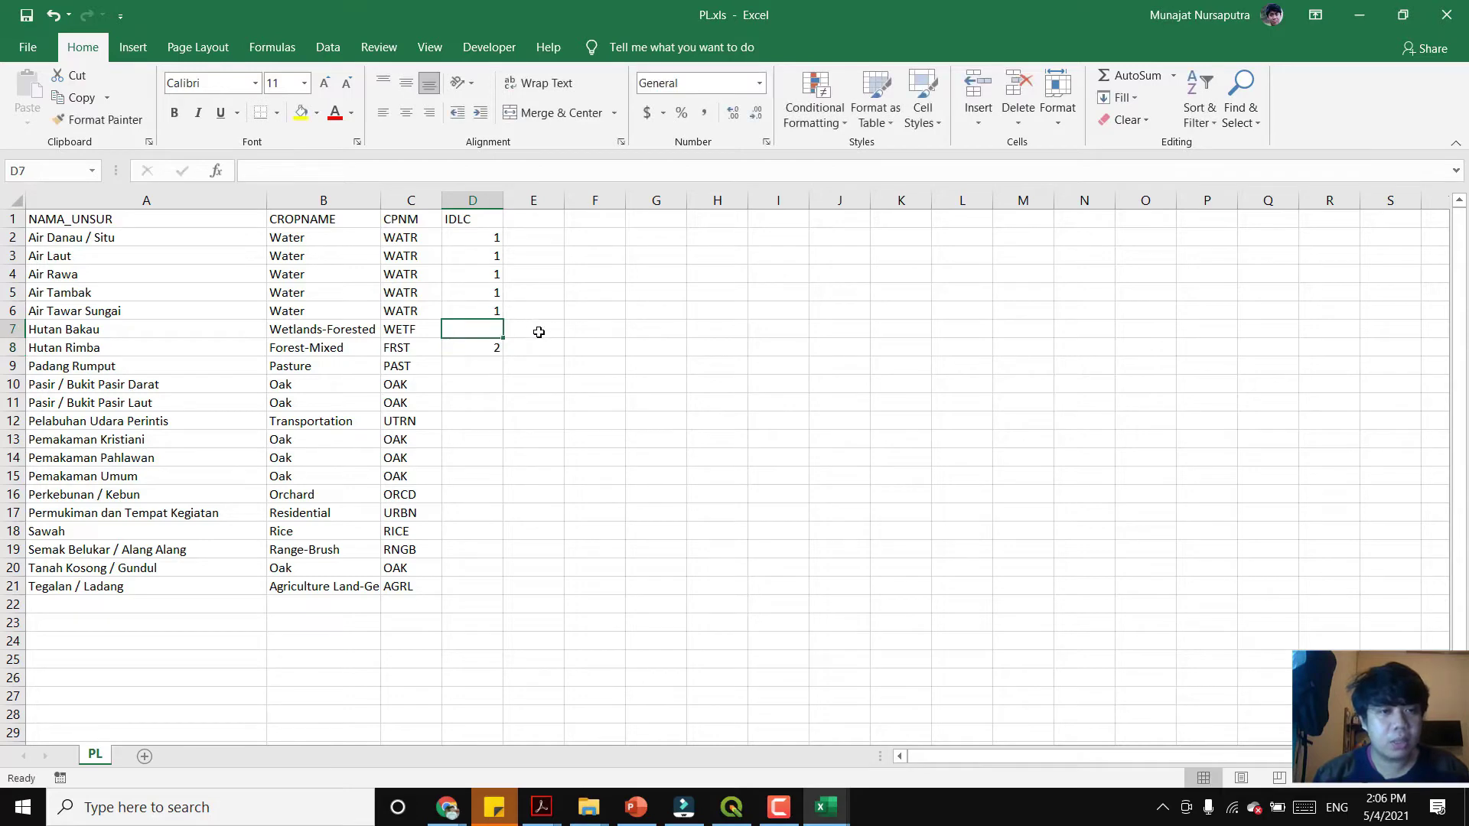
text(3)
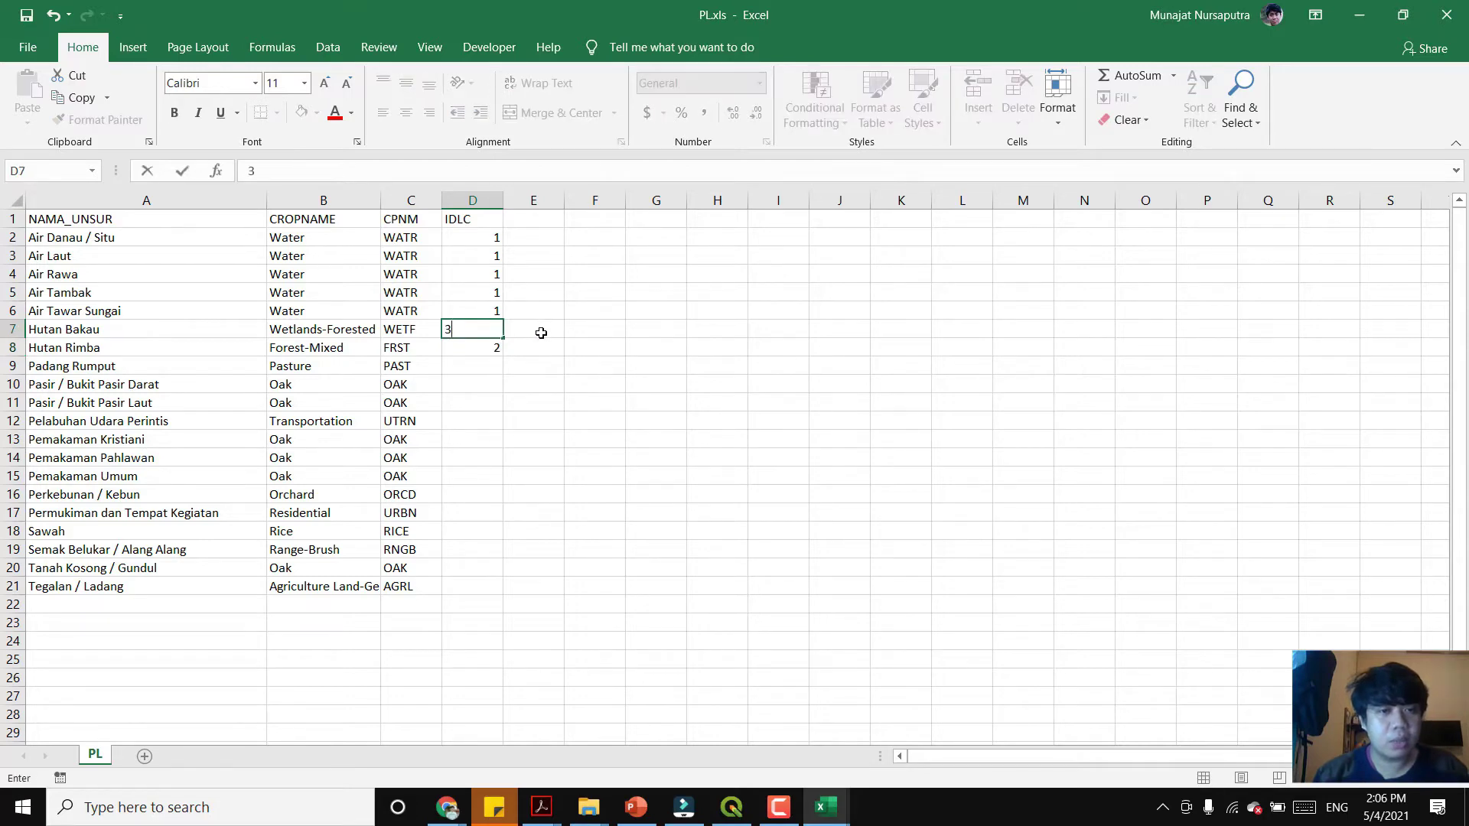
click(487, 366)
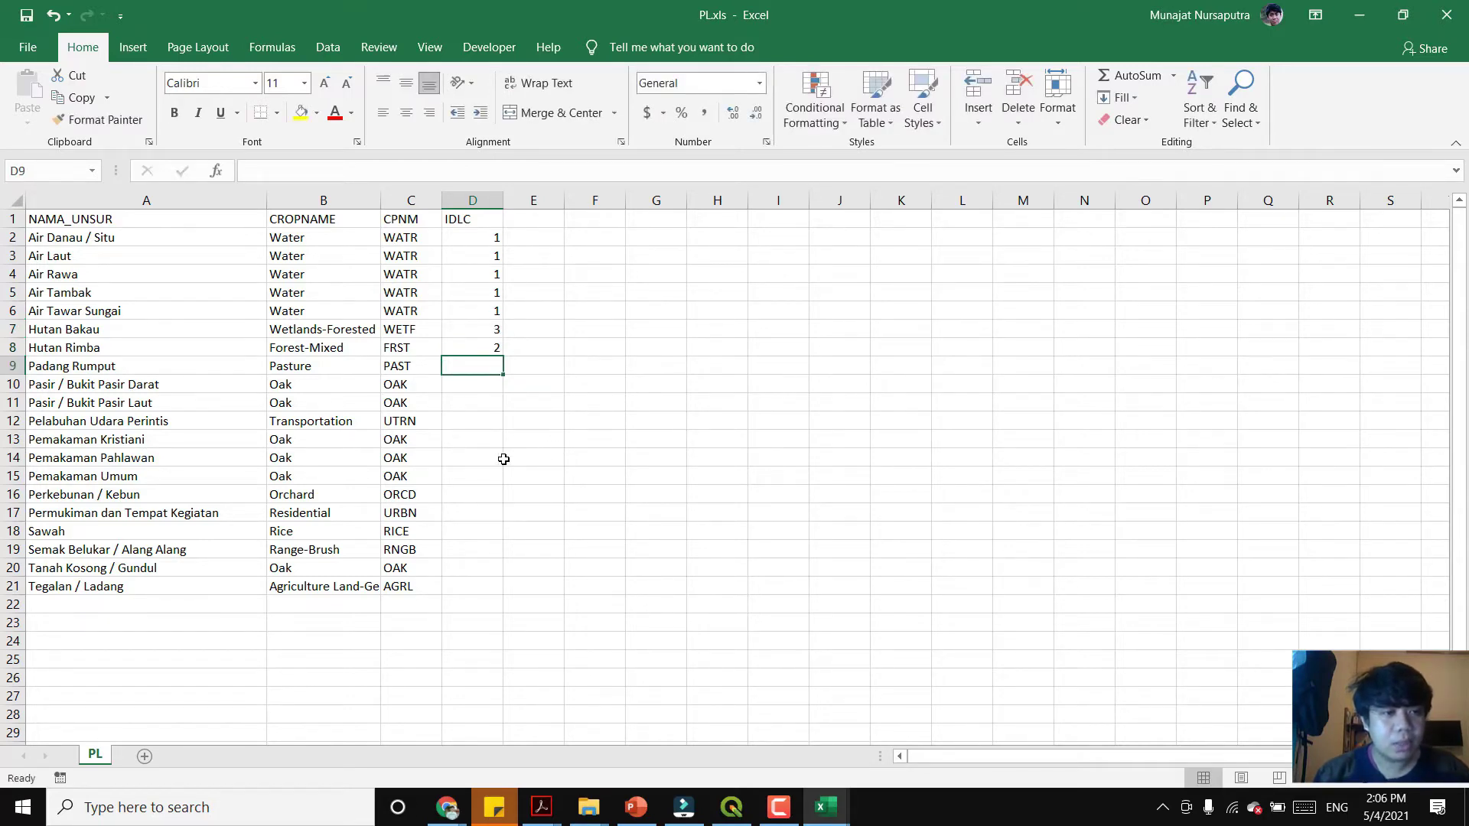
- Enter IDLC code 4 for the Perkebunan / Kebun row
click(477, 494)
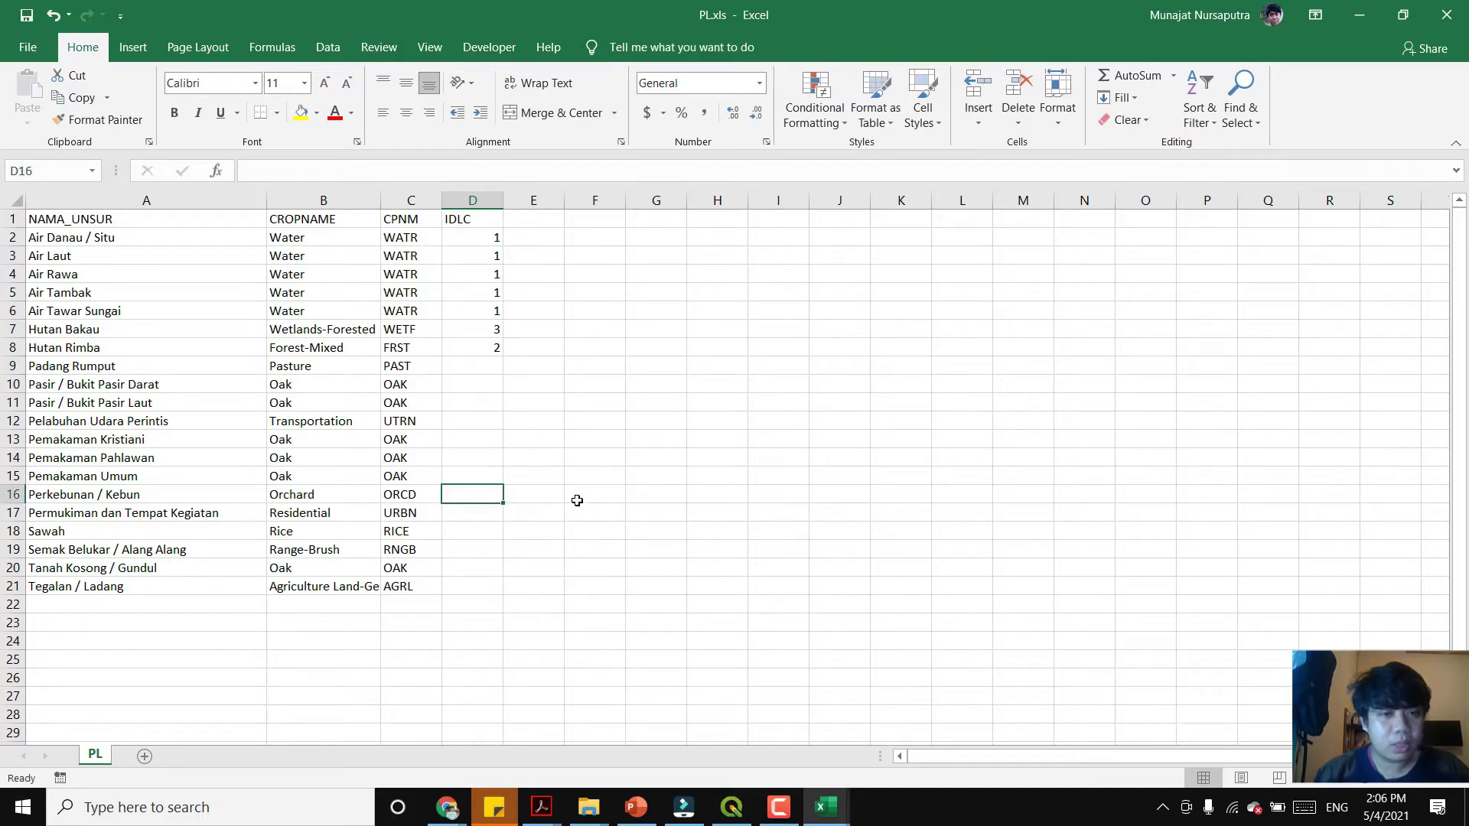
text(4)
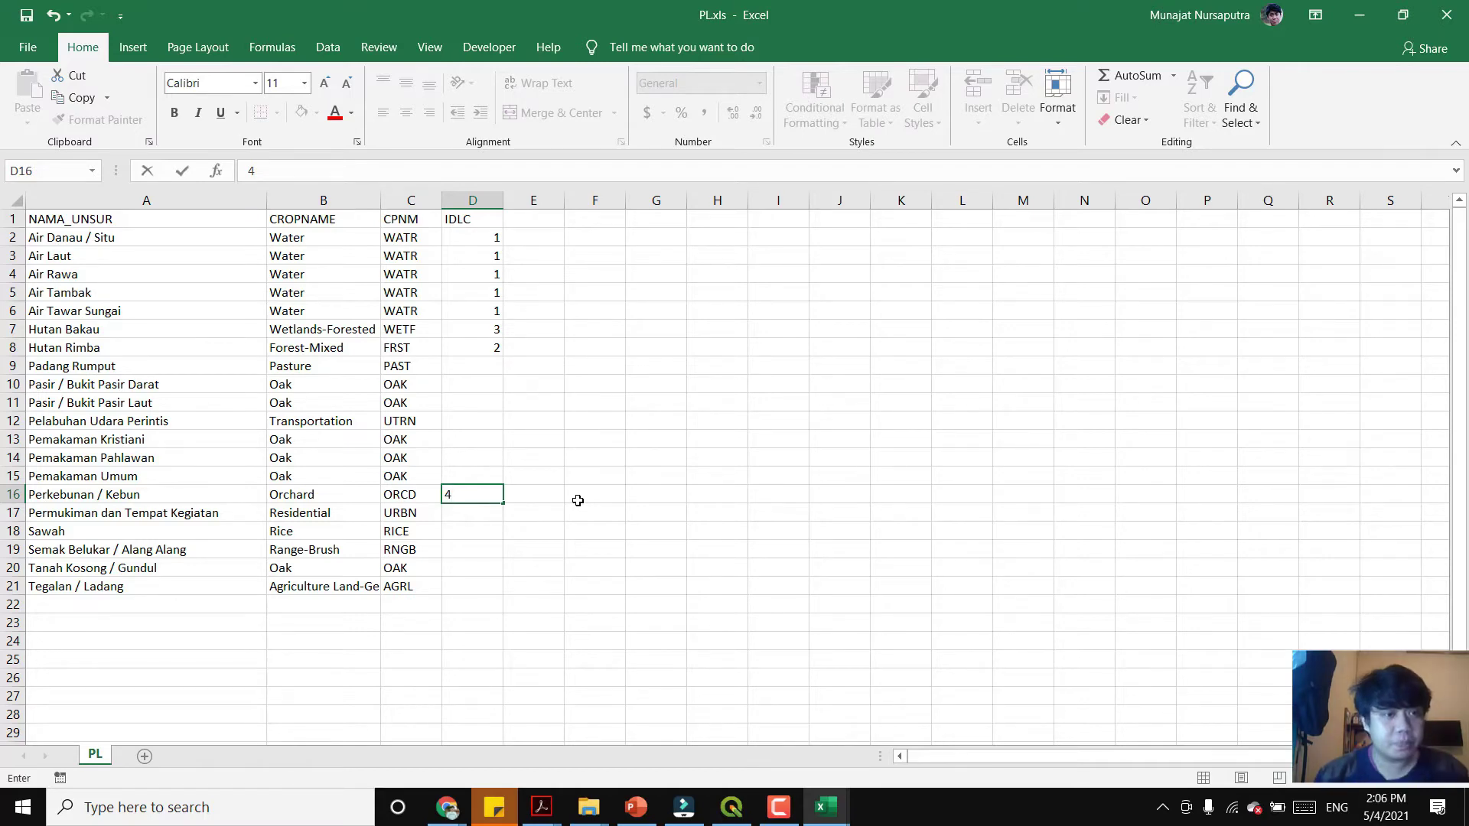
click(554, 509)
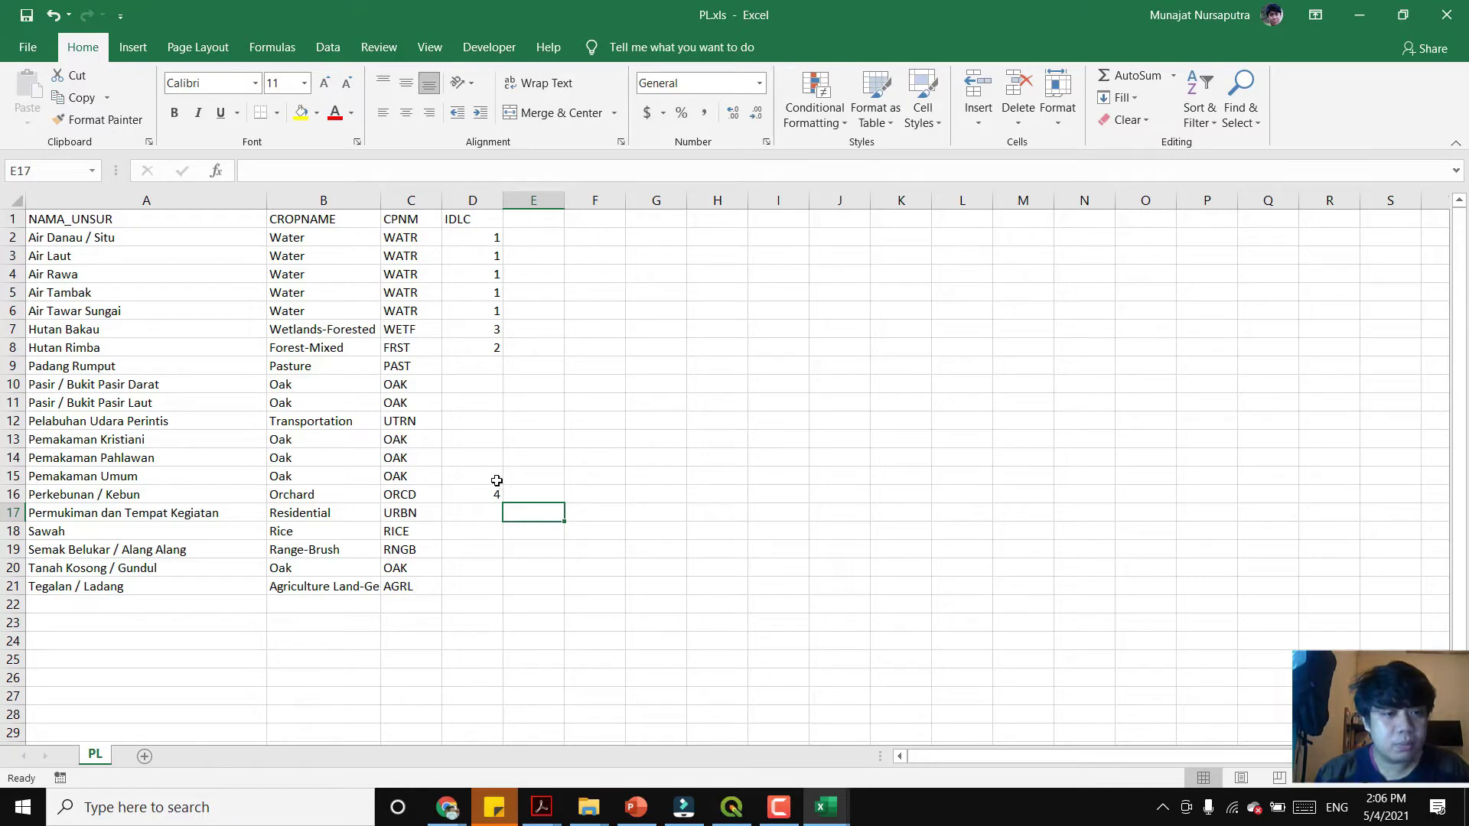
- Enter IDLC code 5 for the Semak Belukar / Alang Alang row
click(474, 549)
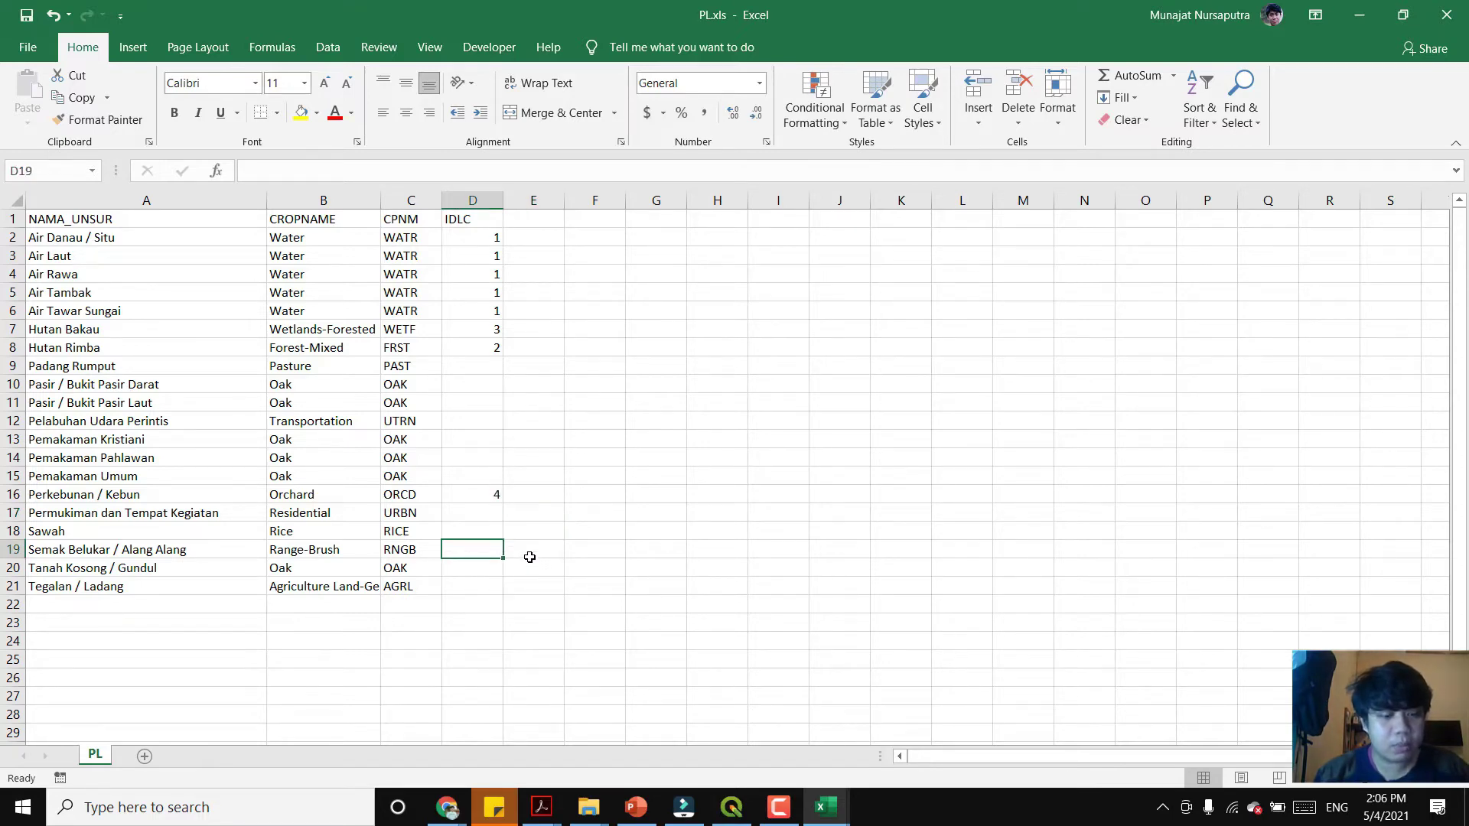
text(5)
click(485, 562)
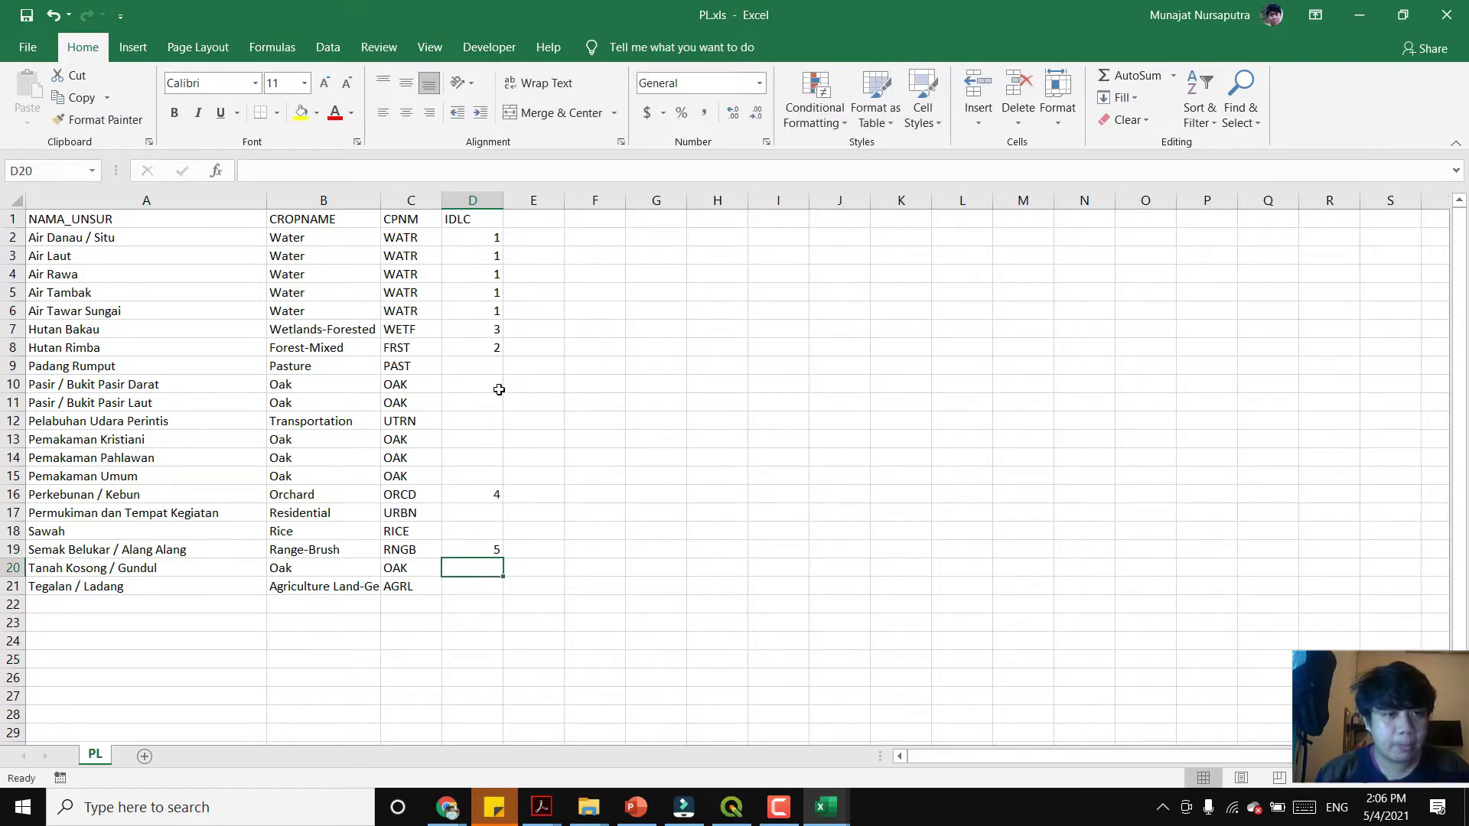
- Enter IDLC code 6 for the Padang Rumput row
key(Up)
key(Up)
key(Up)
key(Up)
key(Up)
key(Up)
key(Up)
key(Up)
key(Up)
key(Up)
key(Up)
text(6)
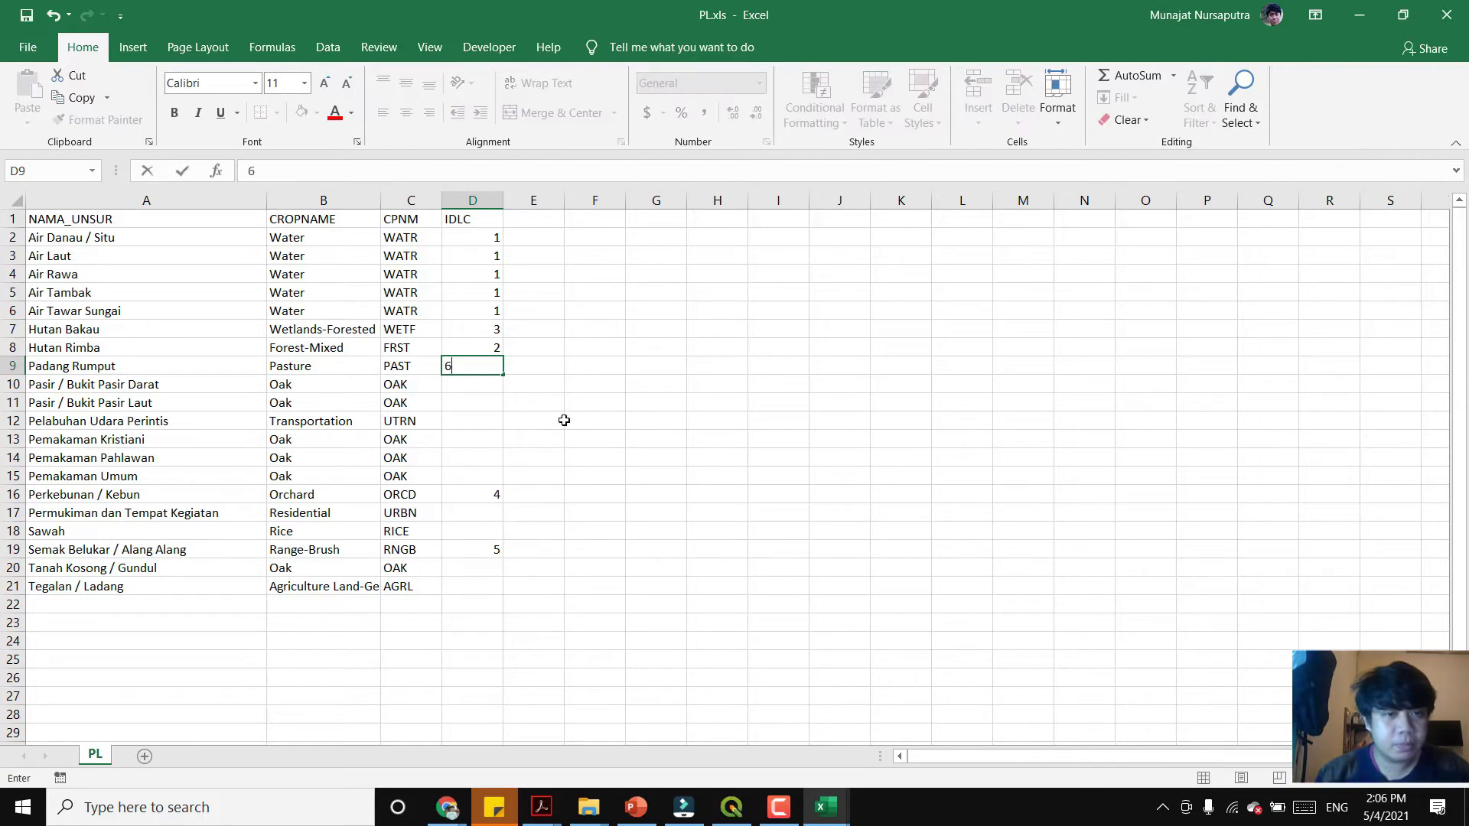
click(549, 419)
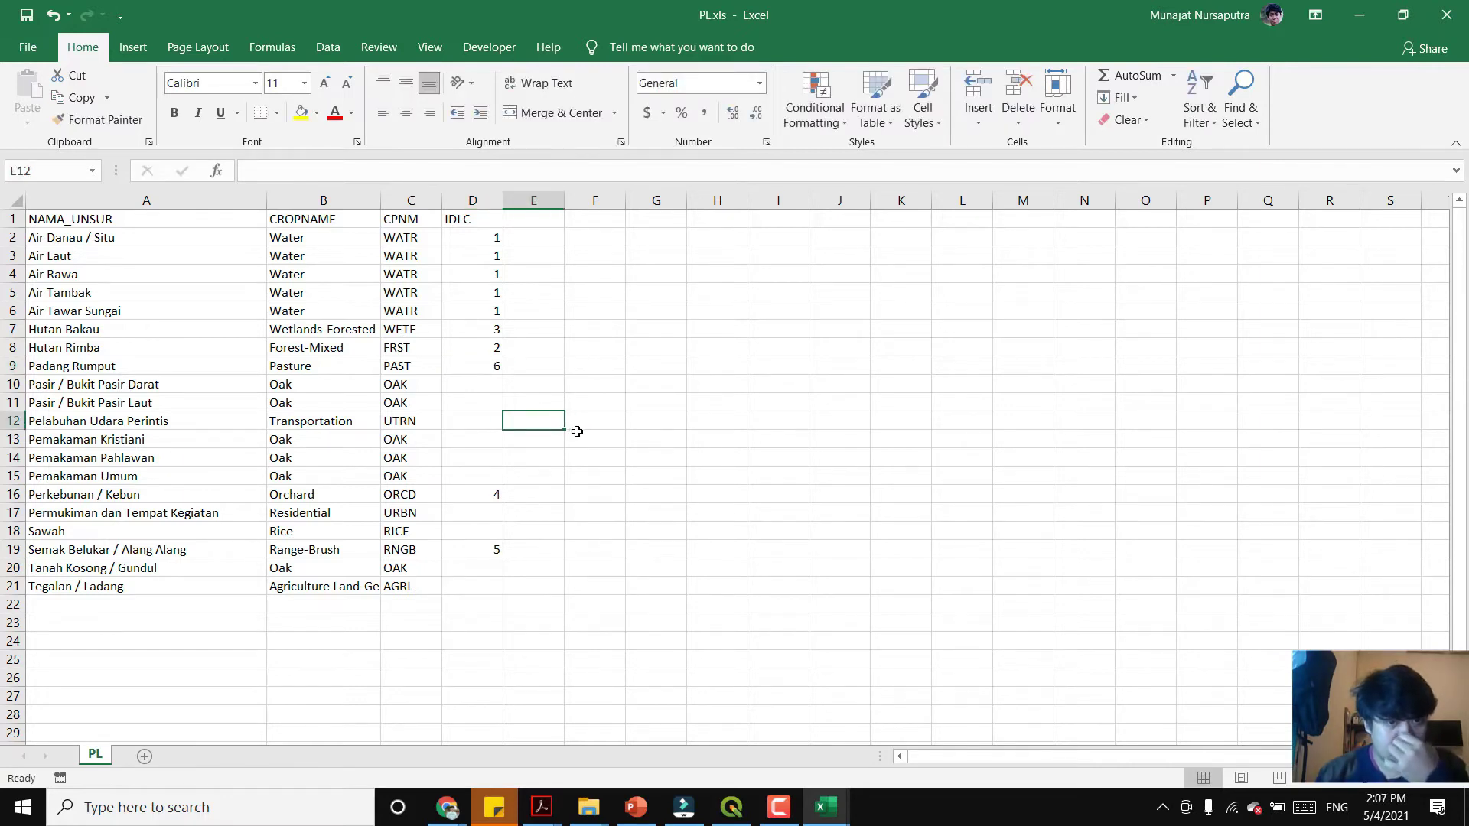
- Enter IDLC code 7 for the Tegalan / Ladang row and code 8 for the Sawah row
click(487, 572)
click(482, 583)
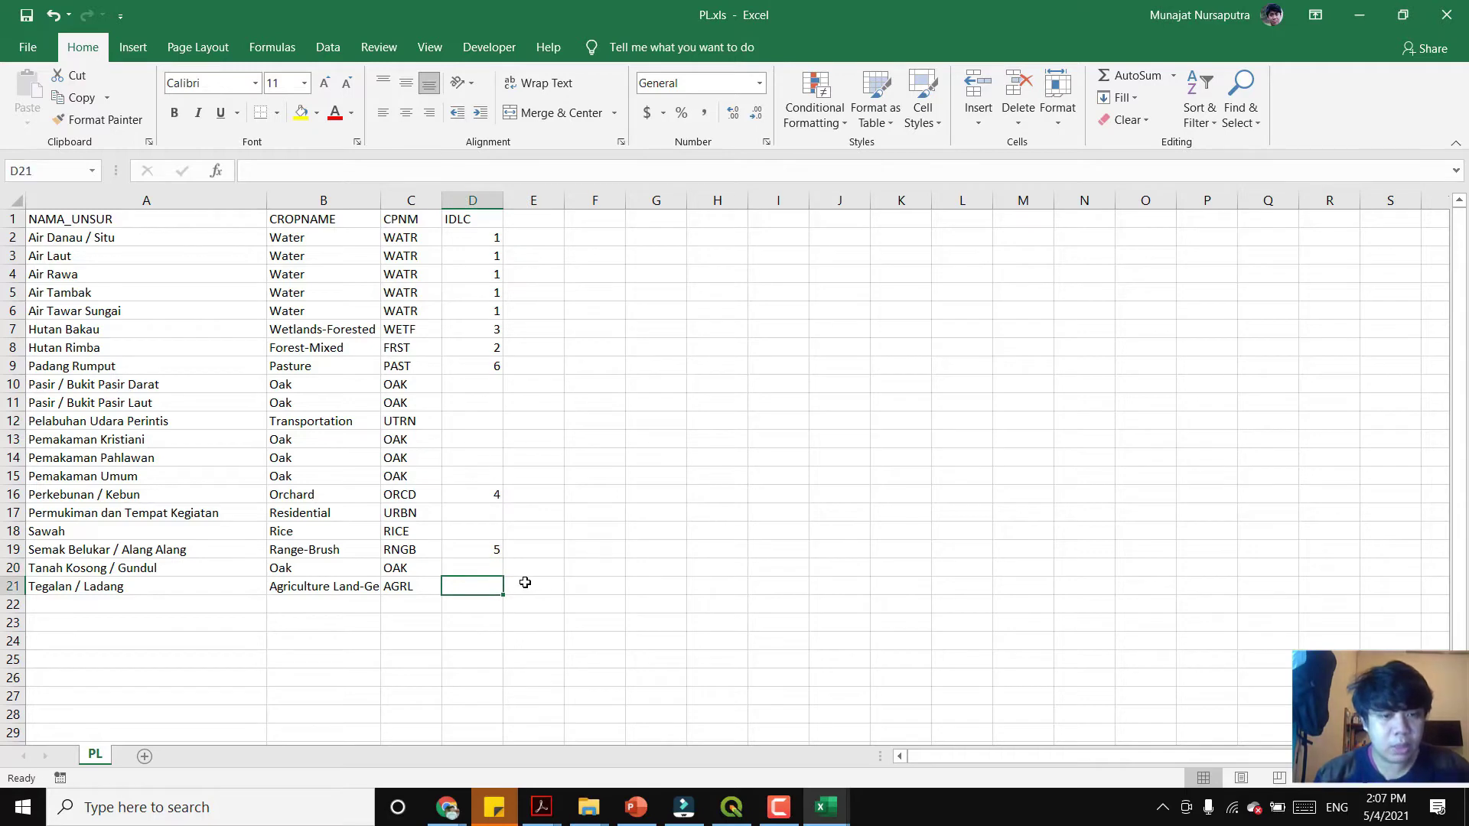
text(7)
click(482, 519)
click(476, 531)
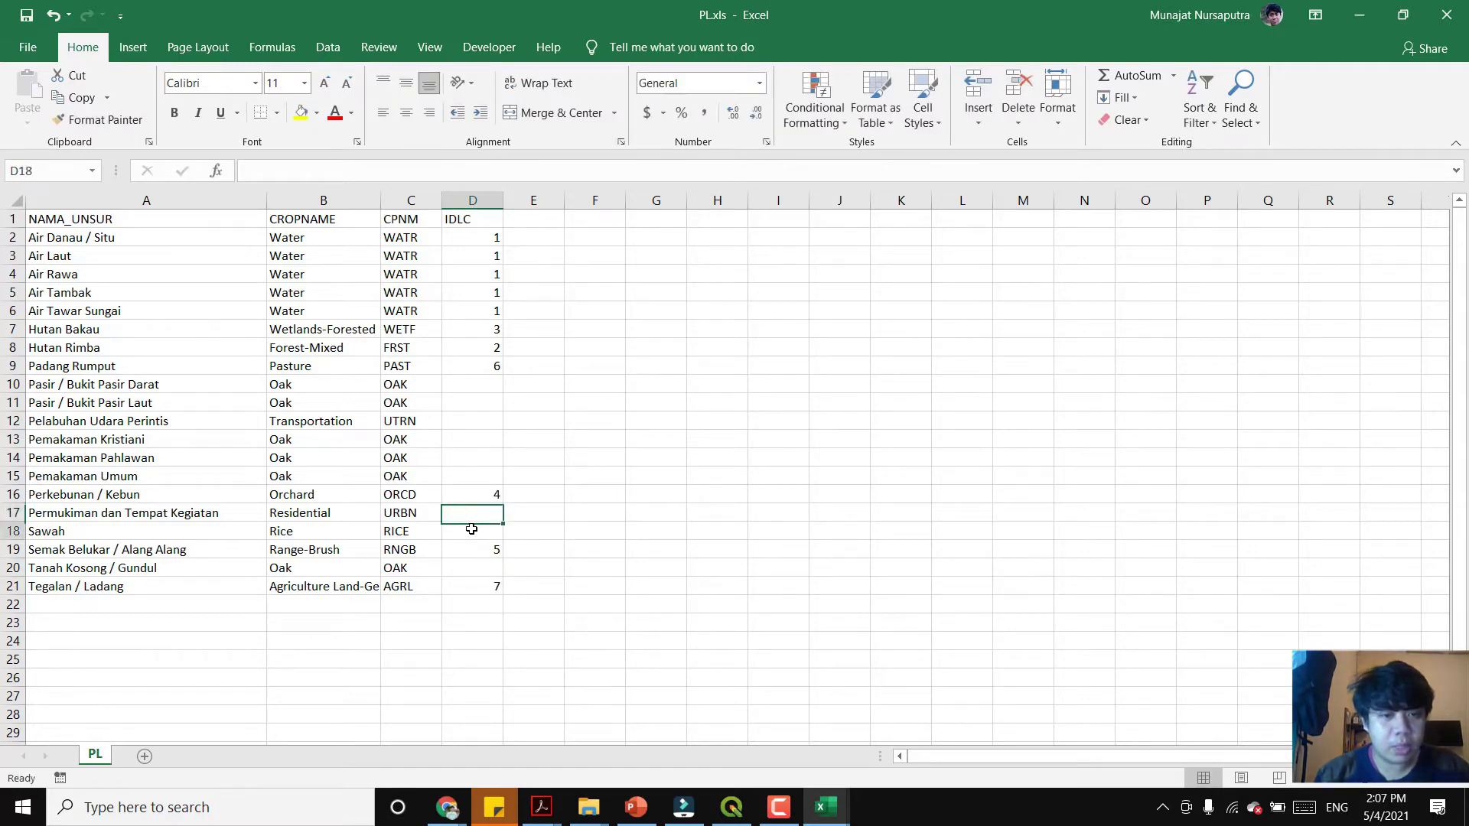
text(8)
click(470, 565)
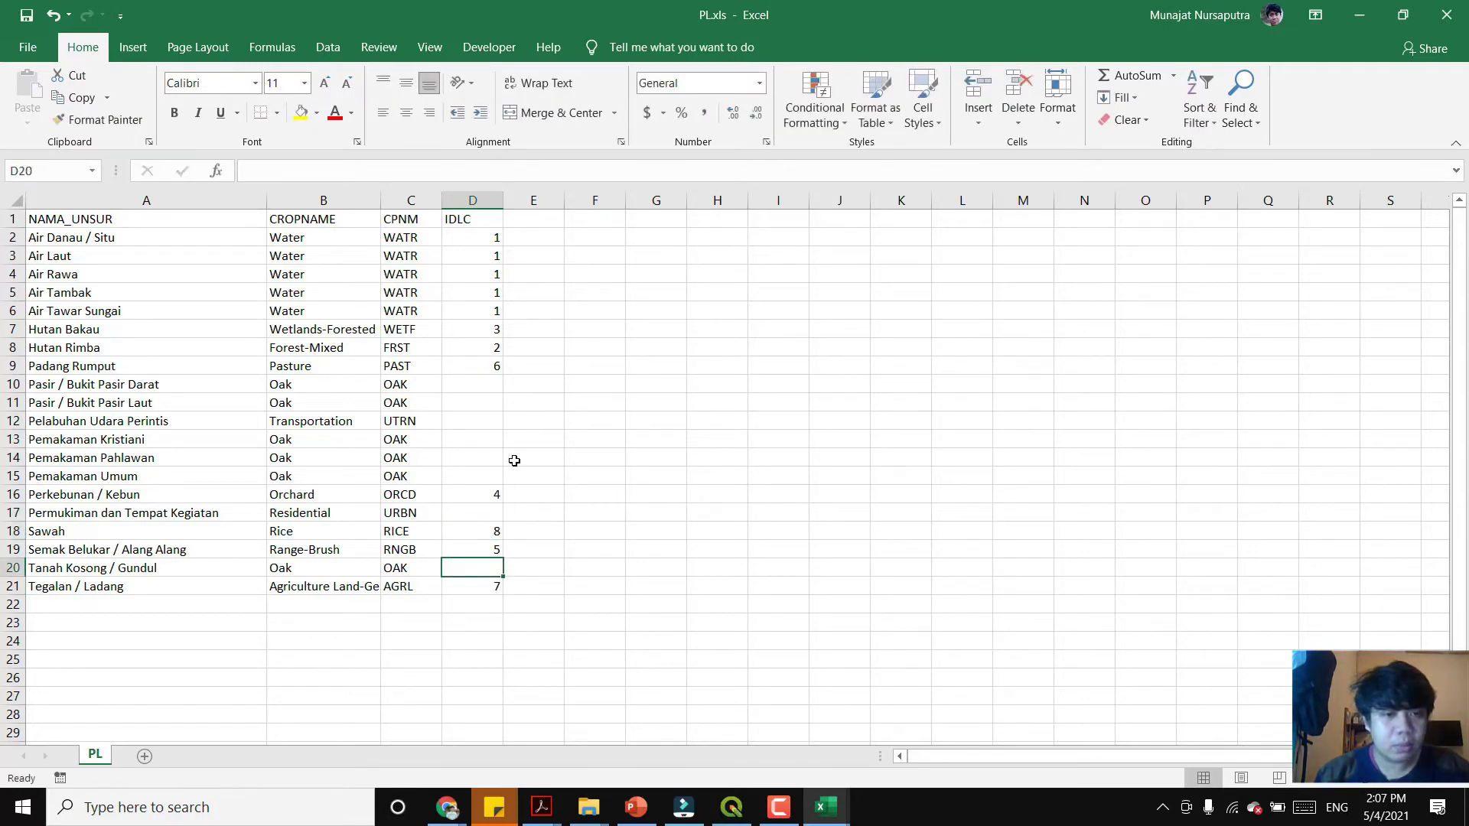
- Enter IDLC code 9 for every Oak row: both Pasir / Bukit Pasir classes, the three Pemakaman classes and Tanah Kosong / Gundul
click(491, 384)
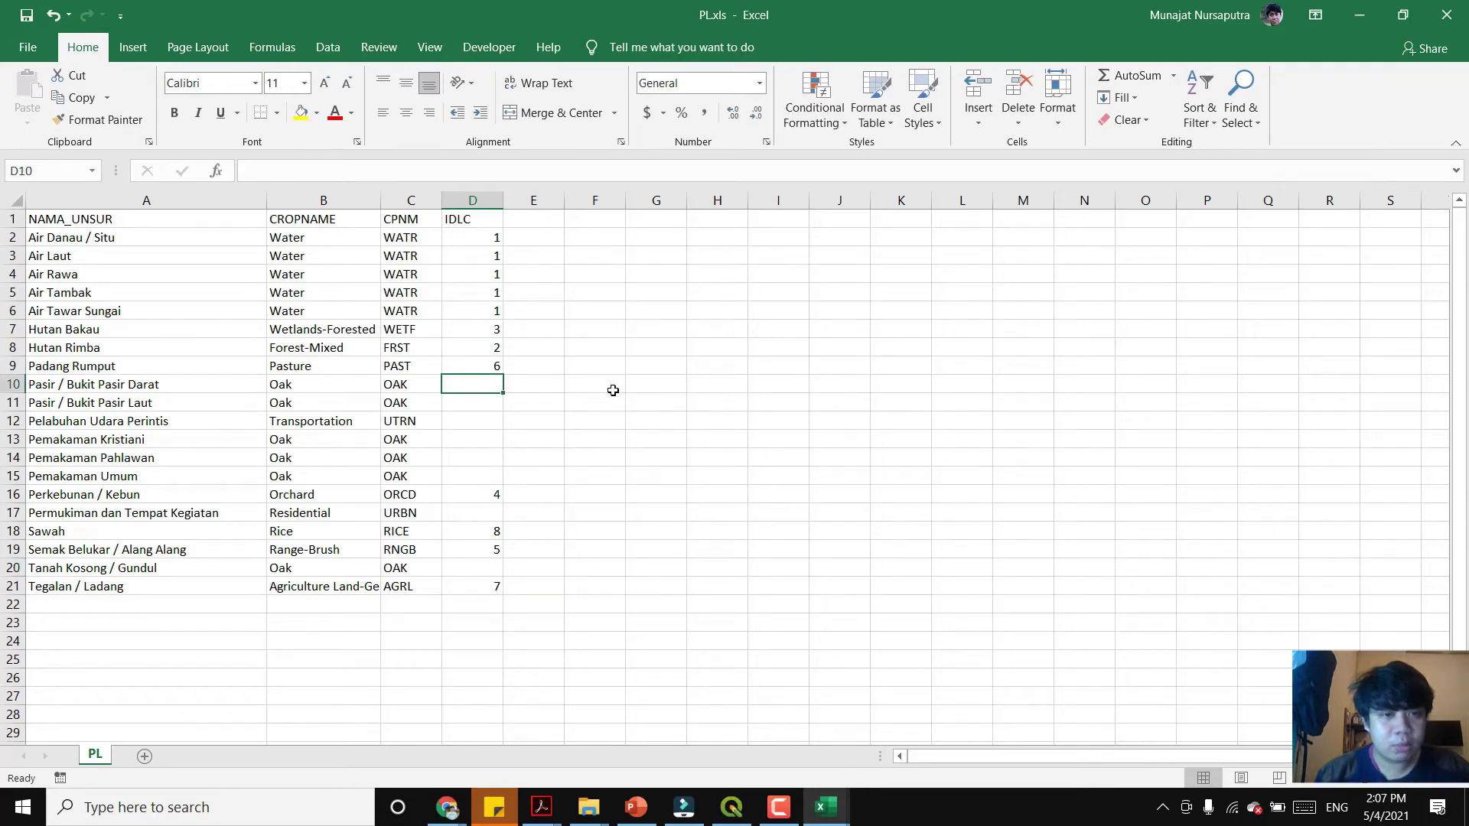
text(9)
click(472, 406)
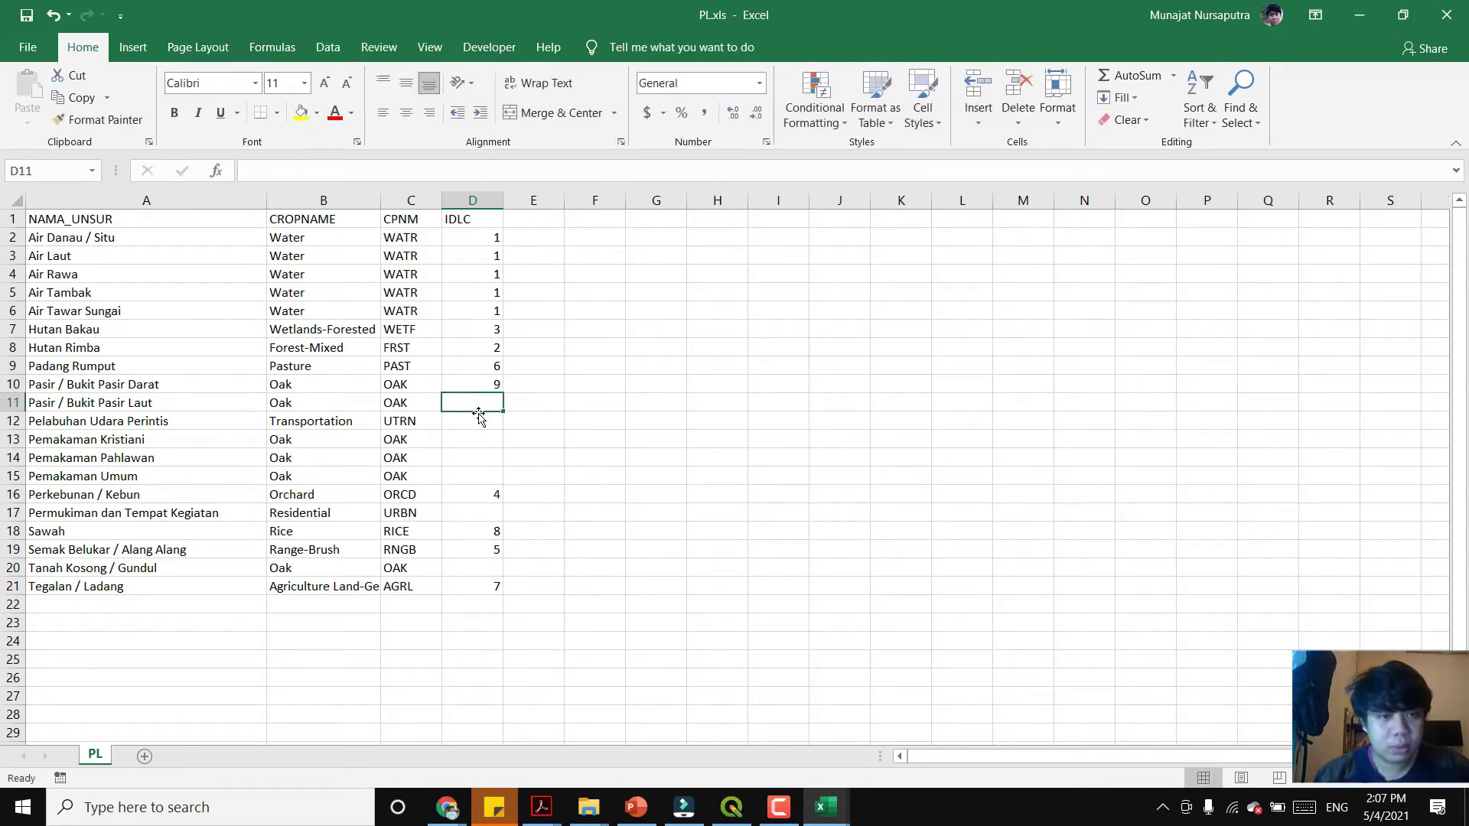
text(9)
click(476, 442)
text(9)
click(480, 457)
text(9)
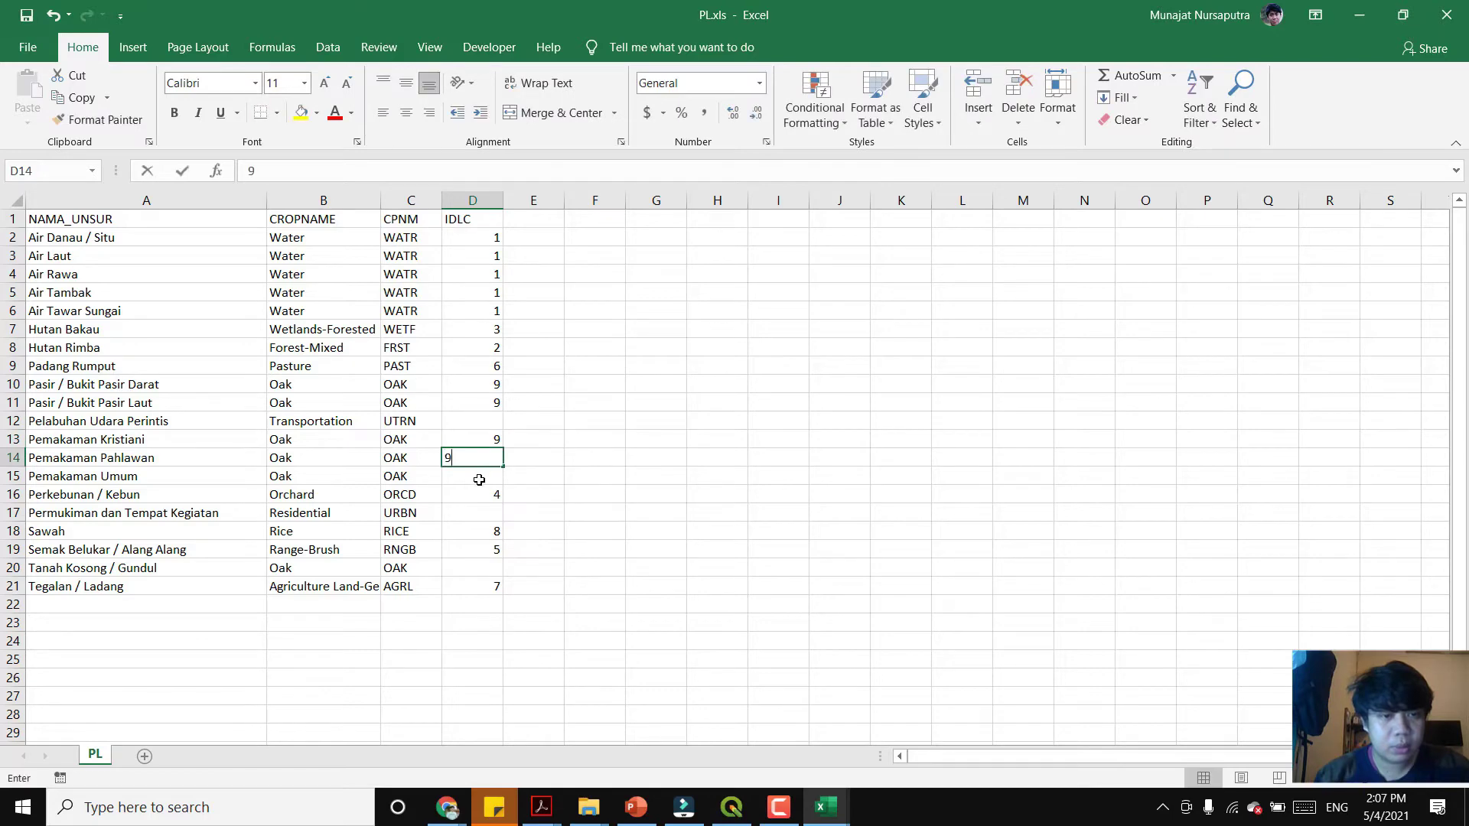
click(481, 476)
text(9)
click(483, 571)
text(9)
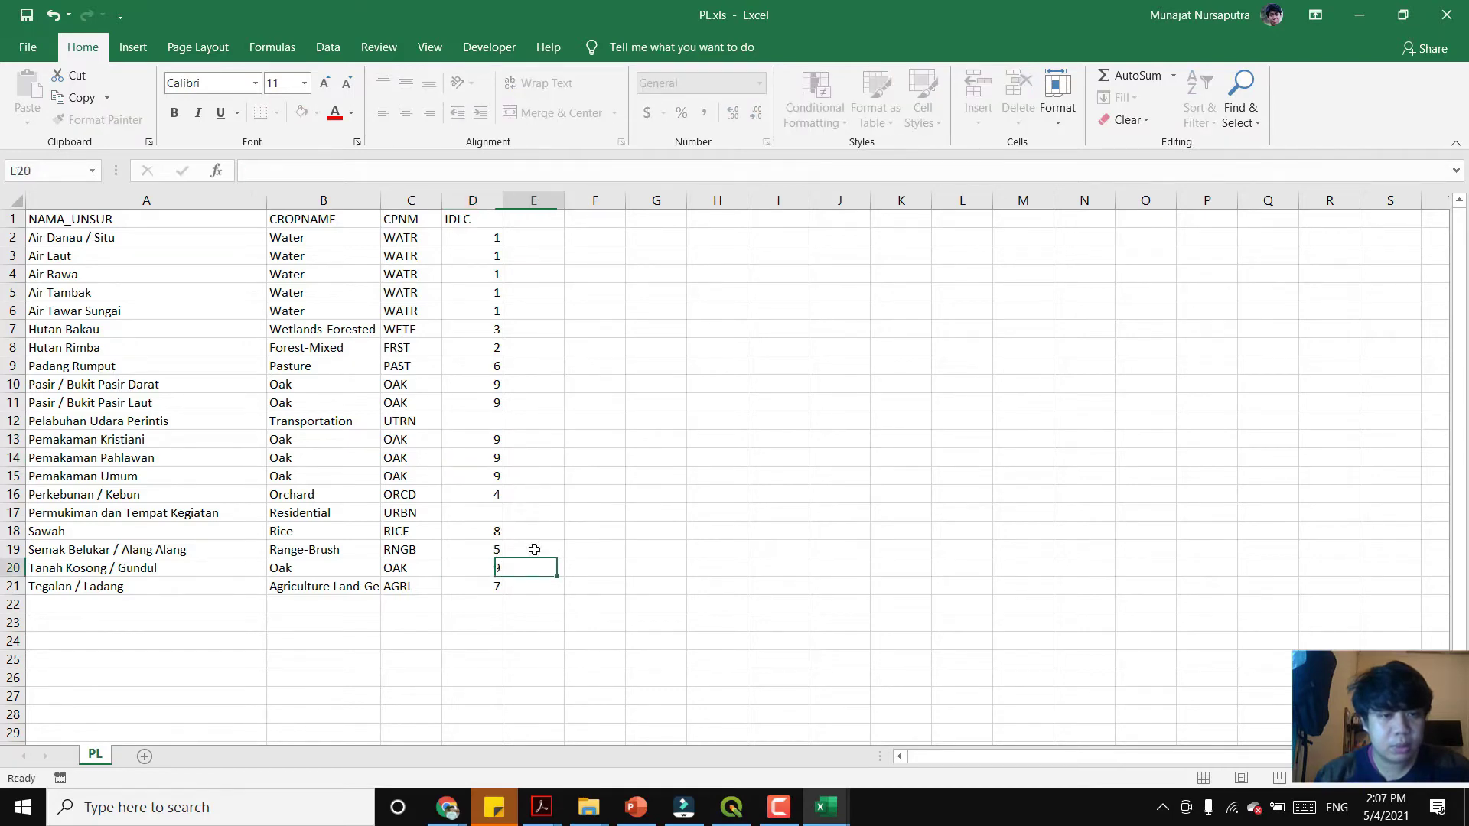
- Enter IDLC code 10 for Permukiman dan Tempat Kegiatan and code 11 for Pelabuhan Udara Perintis
click(486, 508)
text(10)
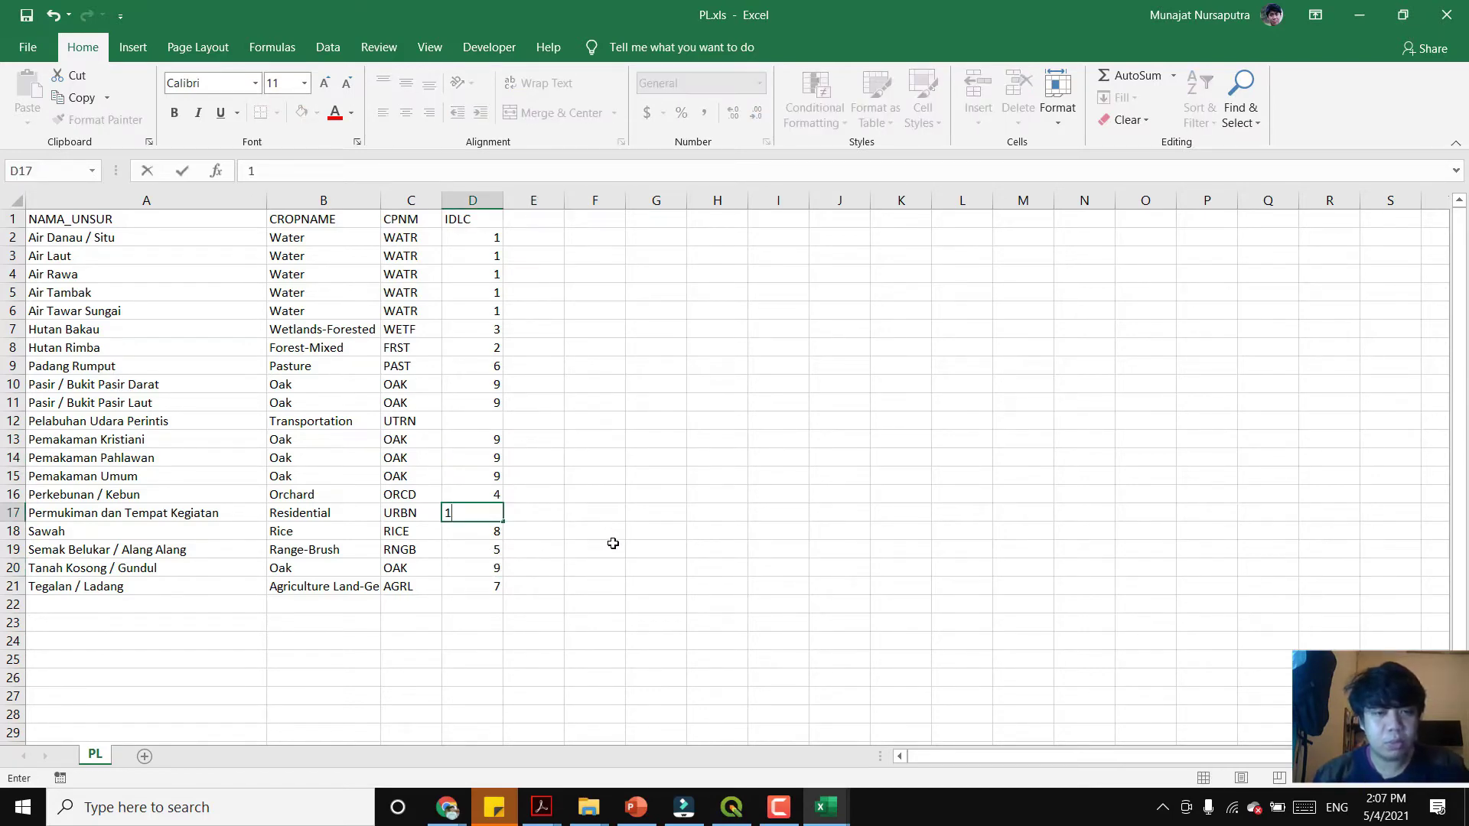
click(494, 420)
text(11)
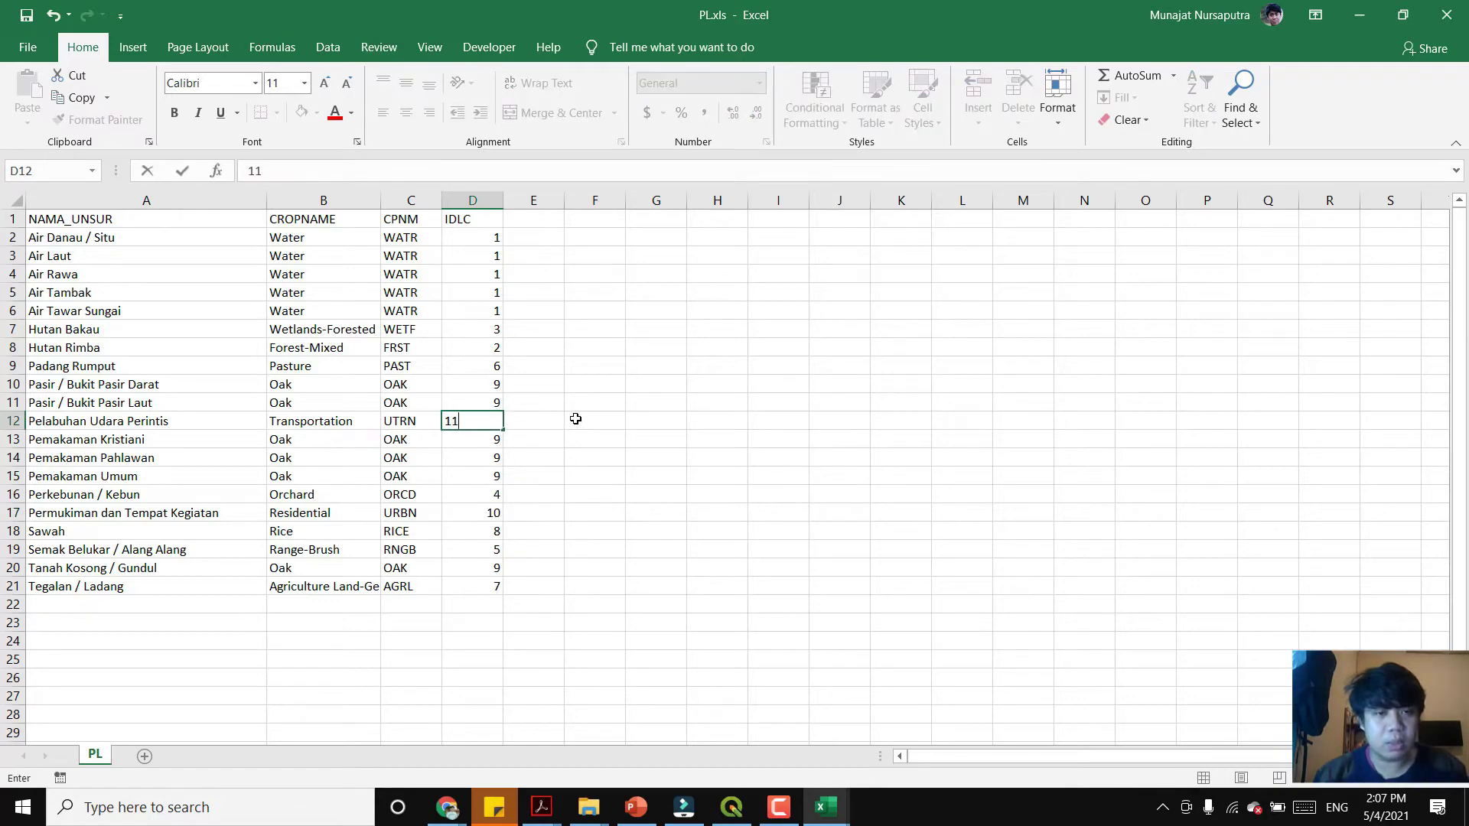
click(573, 419)
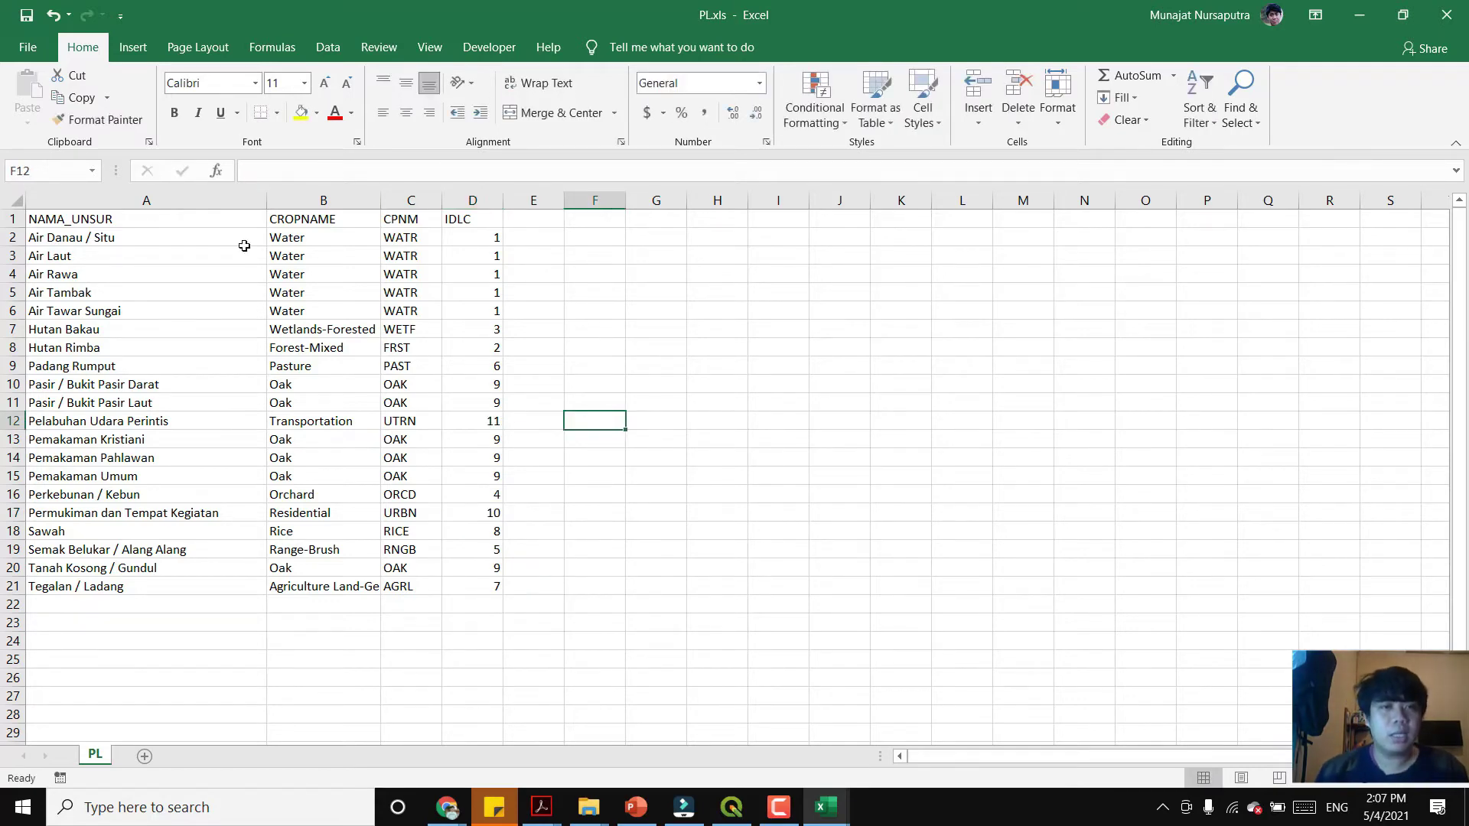
- Save PL.xls and also save the table as CSV UTF-8 (Comma delimited) PL.csv in the Penyiapan Data Tutupan Lahan folder
click(24, 15)
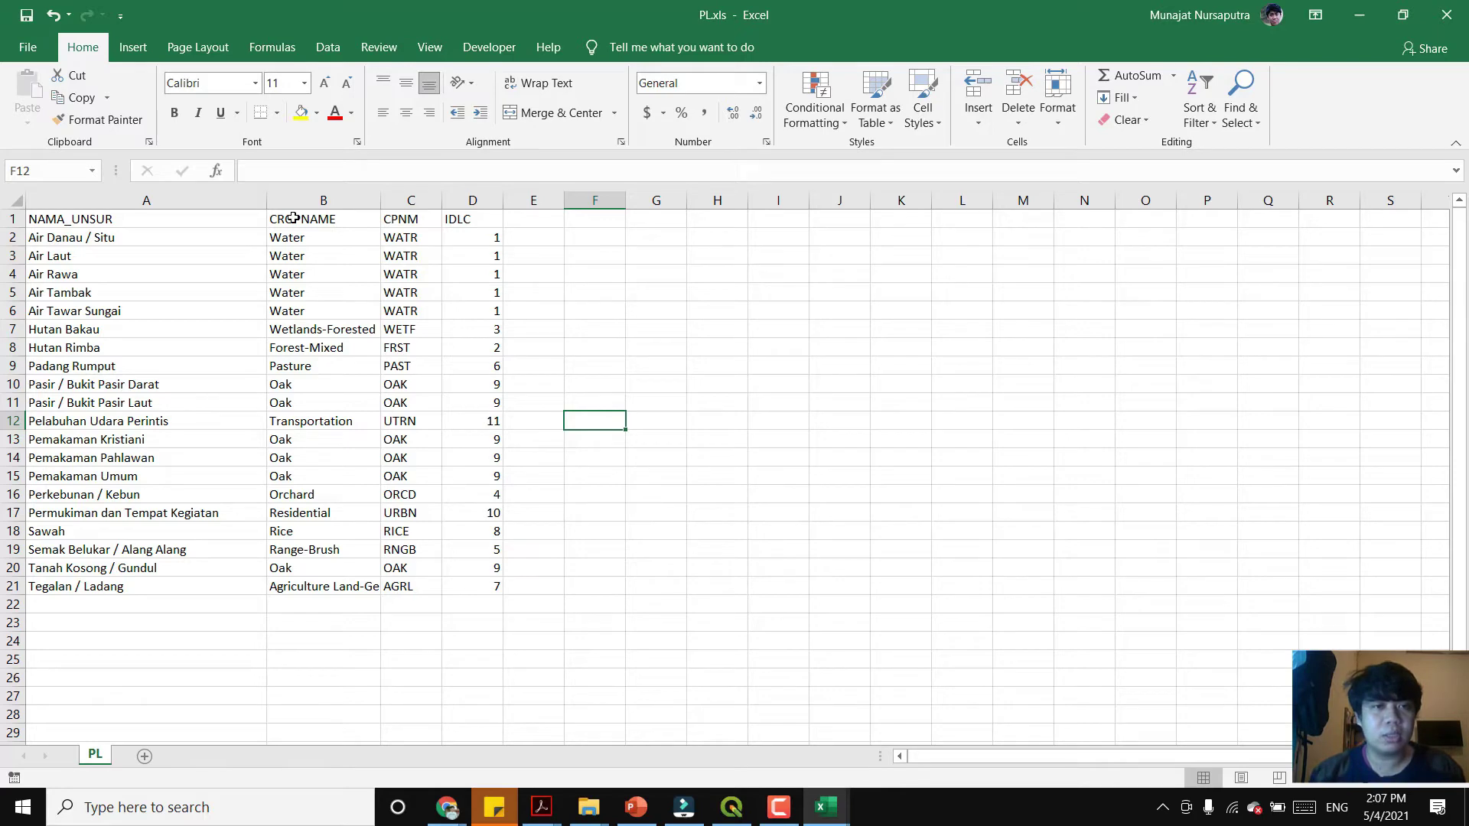
click(28, 47)
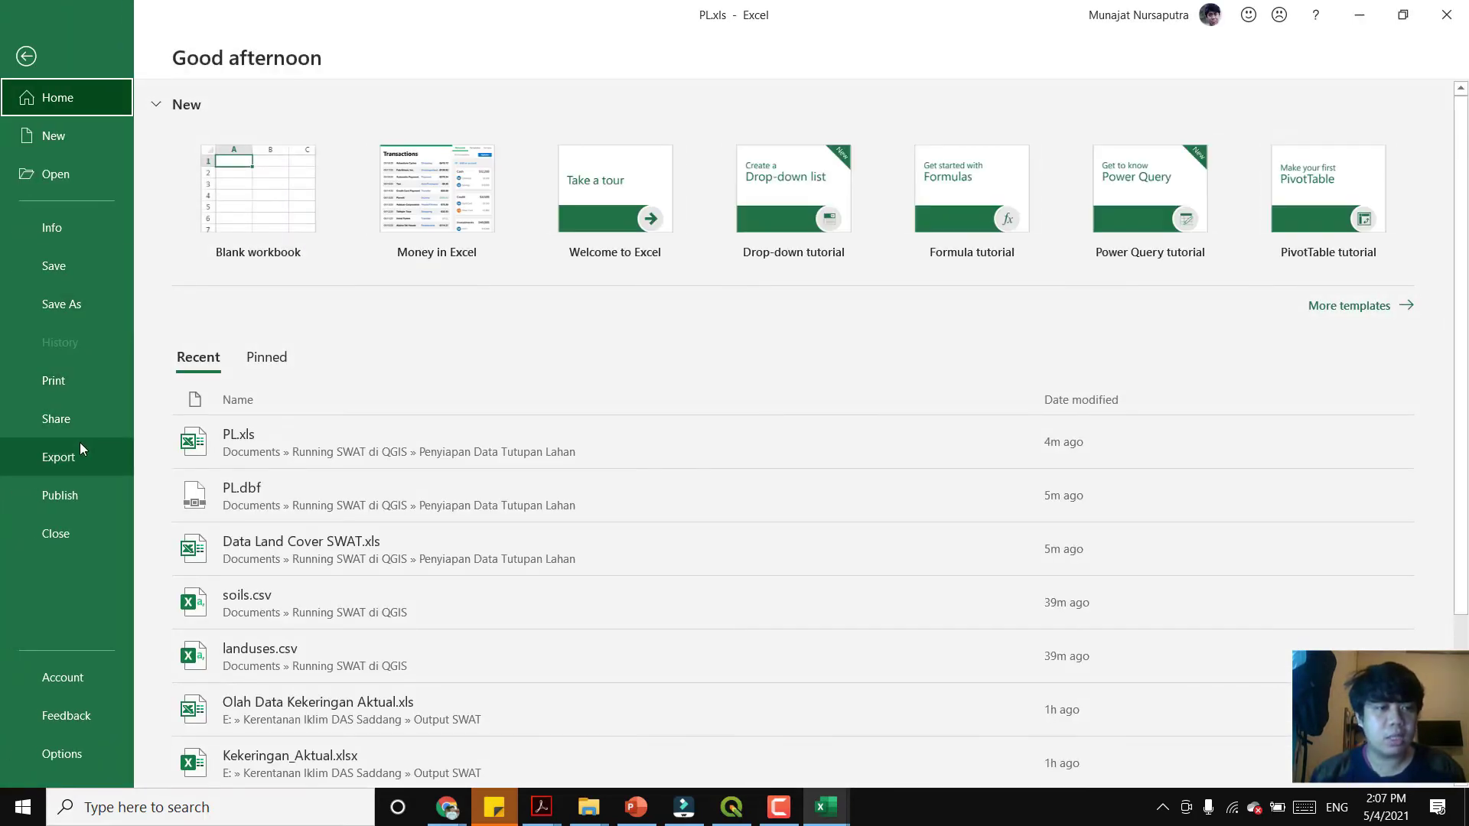
click(103, 308)
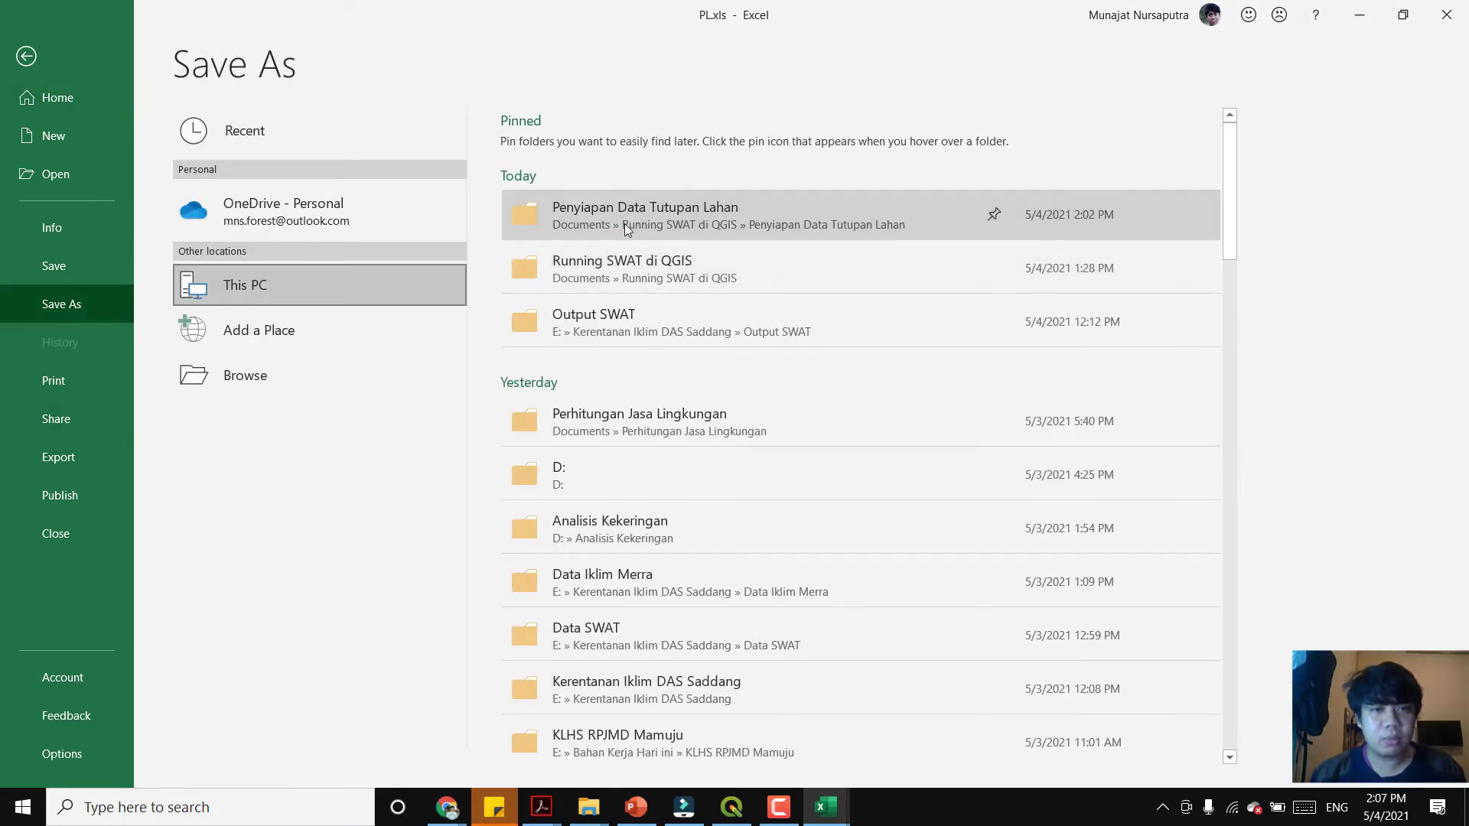
click(625, 222)
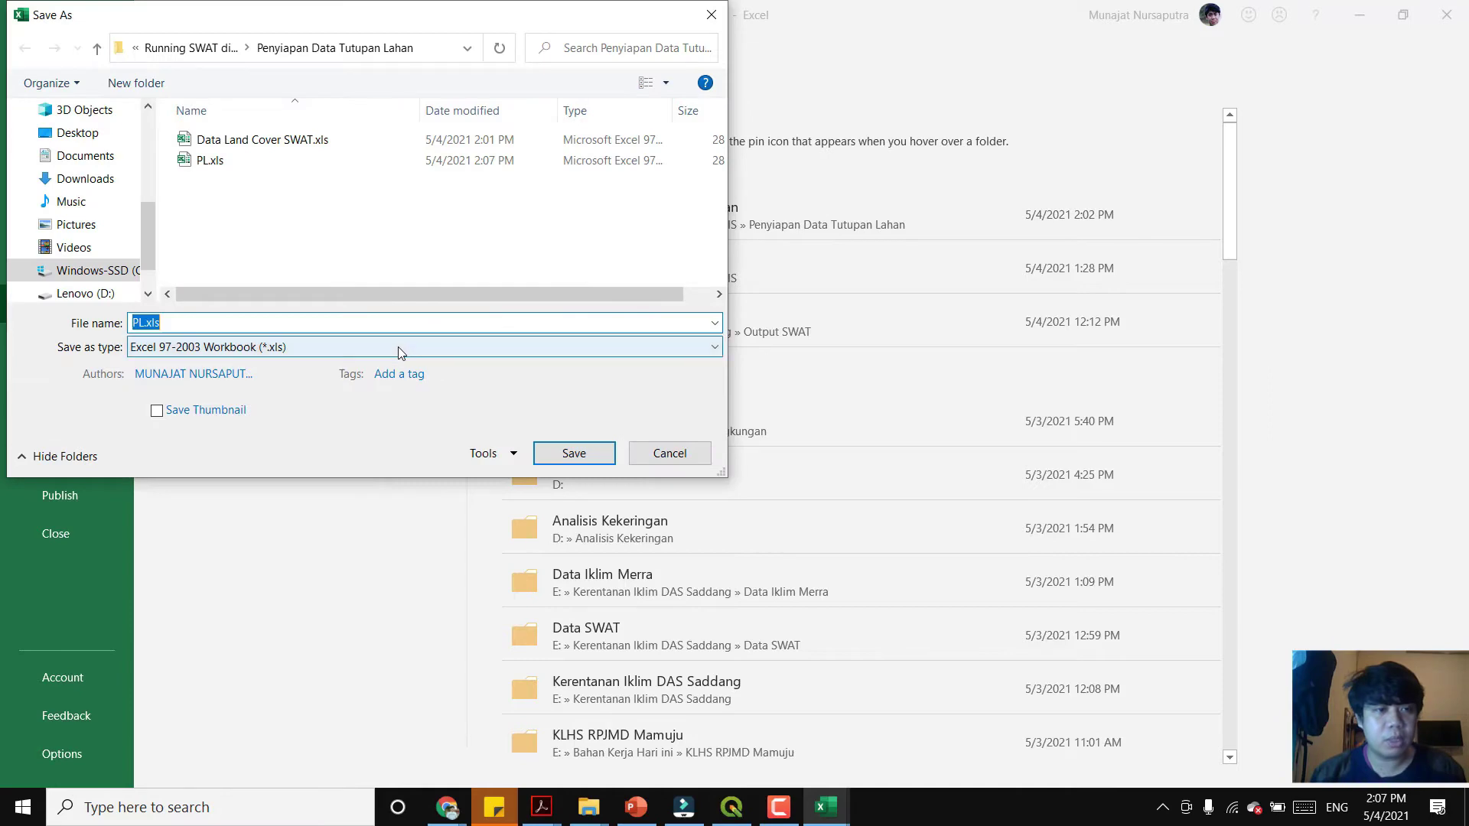
click(398, 346)
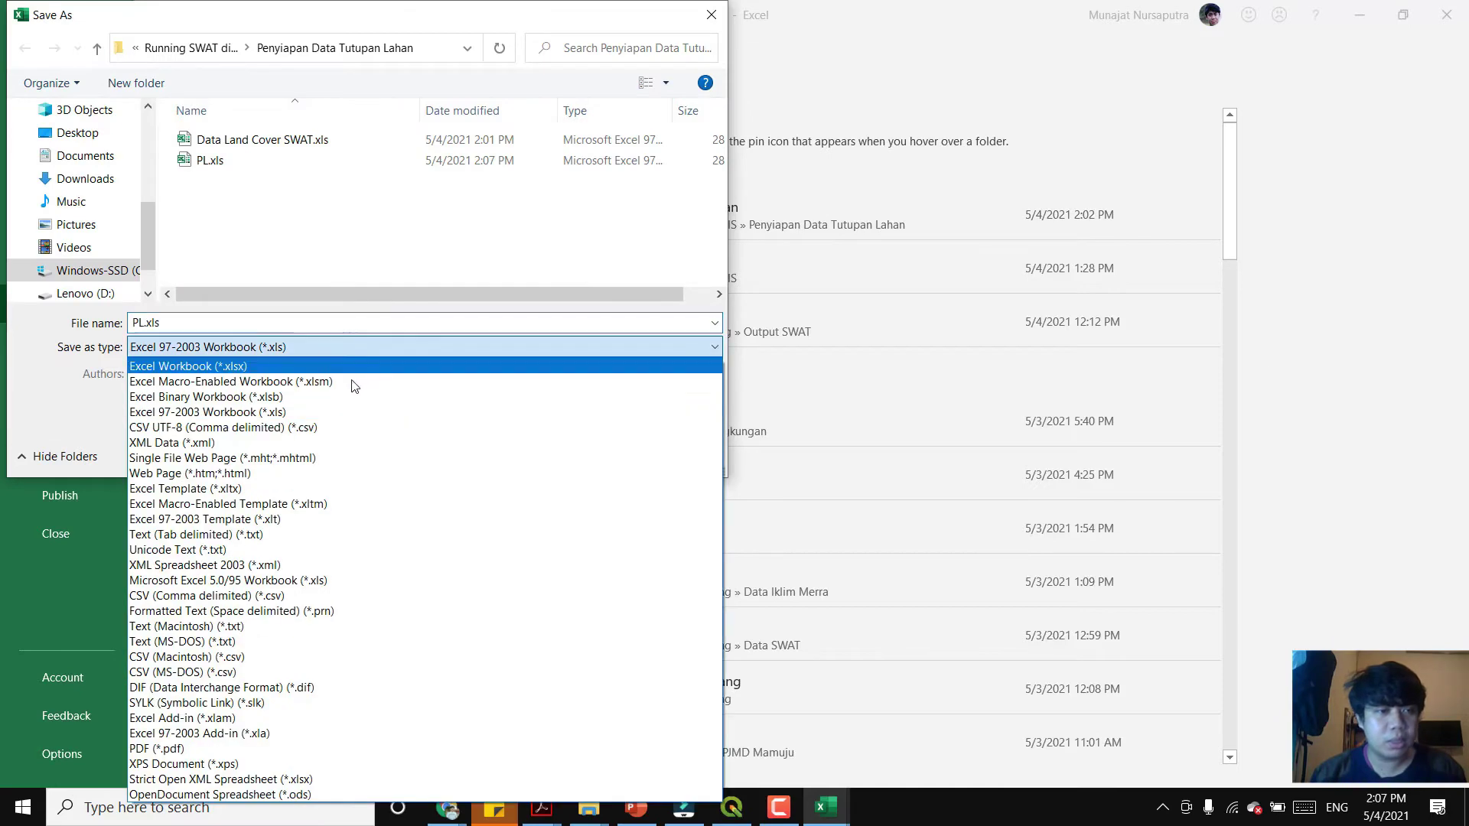
click(301, 428)
click(551, 432)
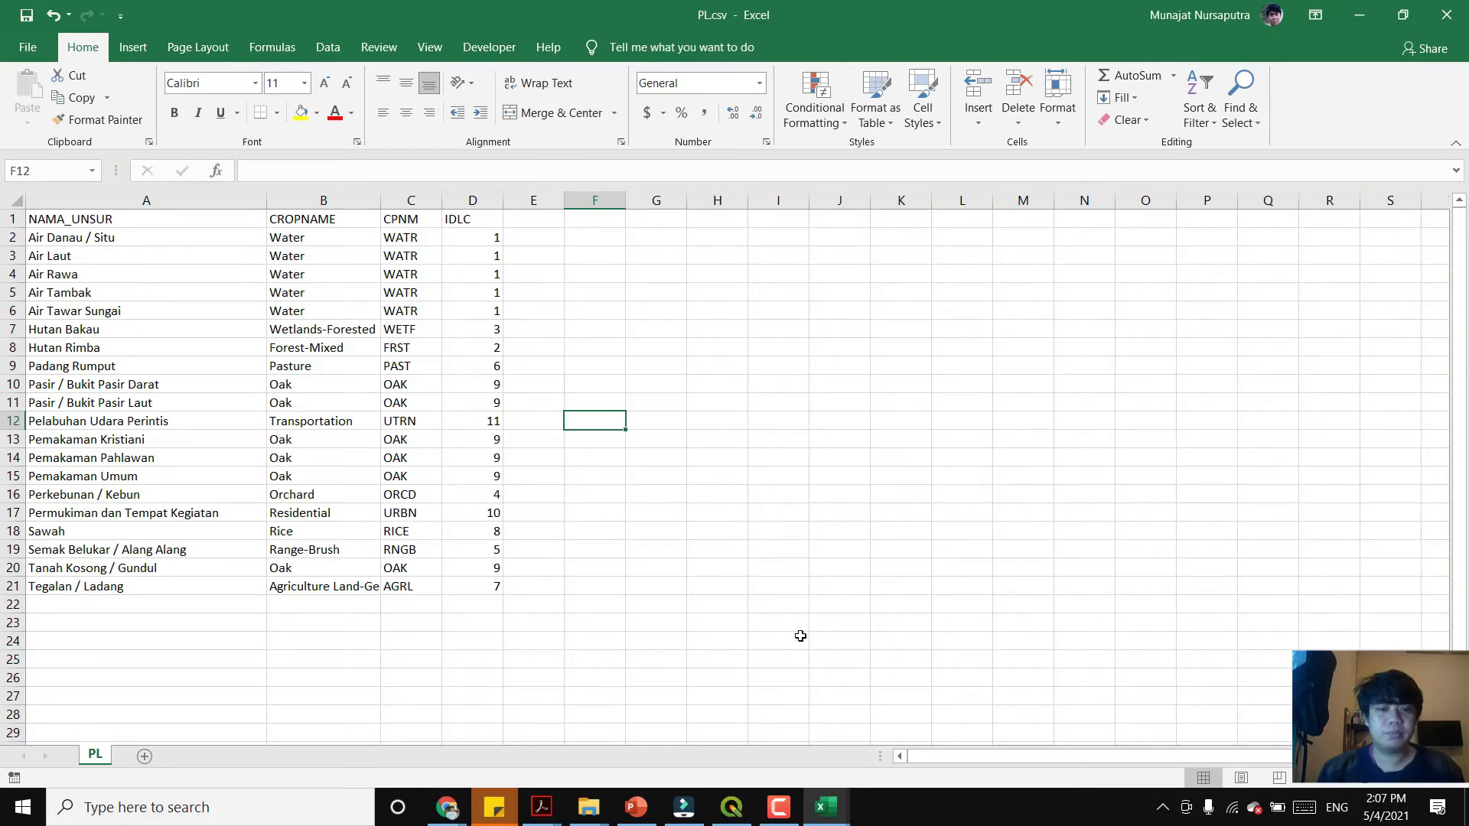
- Switch to QGIS and check the PL layer's coordinate reference system without changing it
click(732, 807)
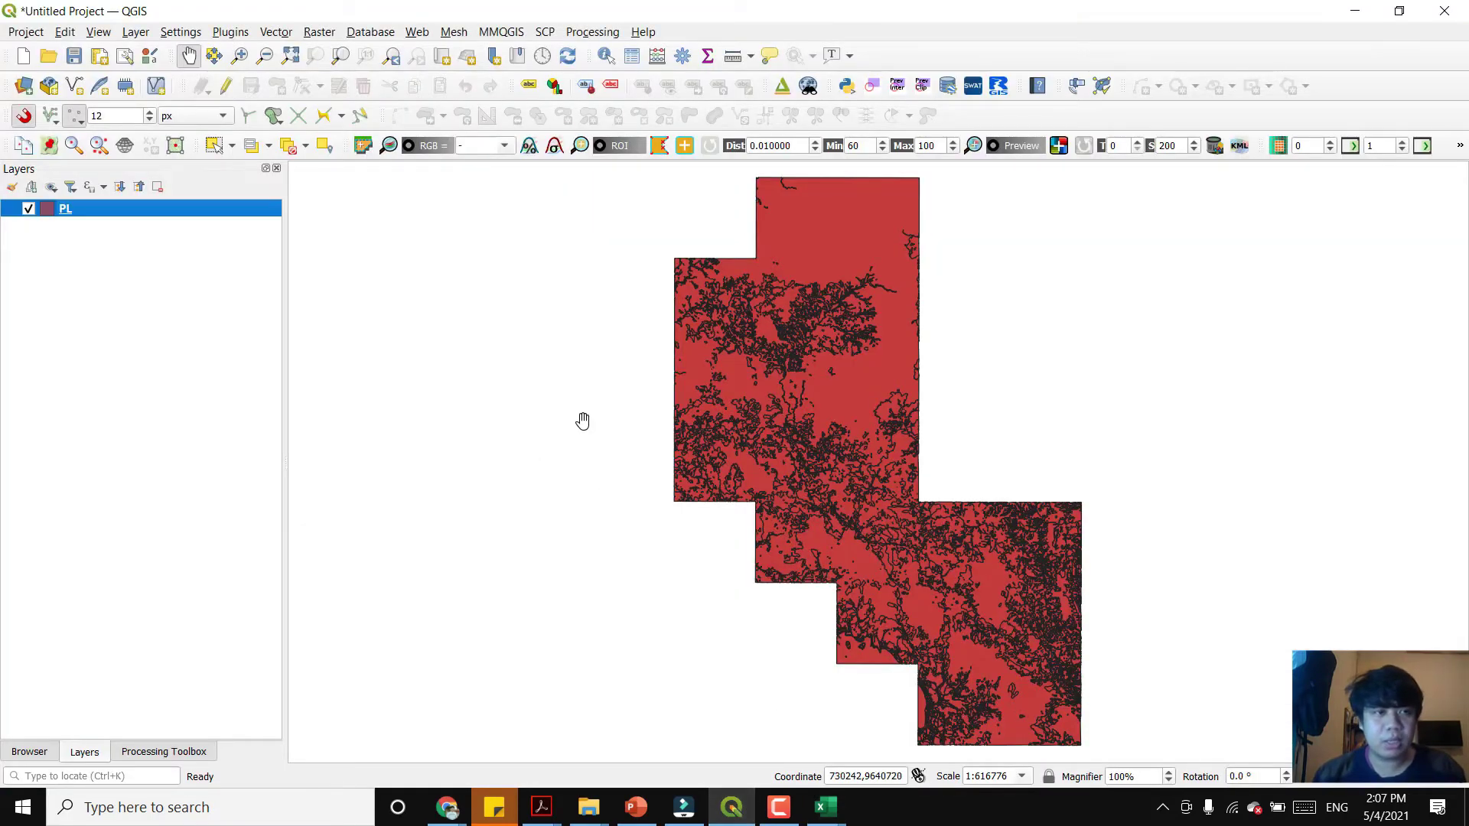
right_click(145, 212)
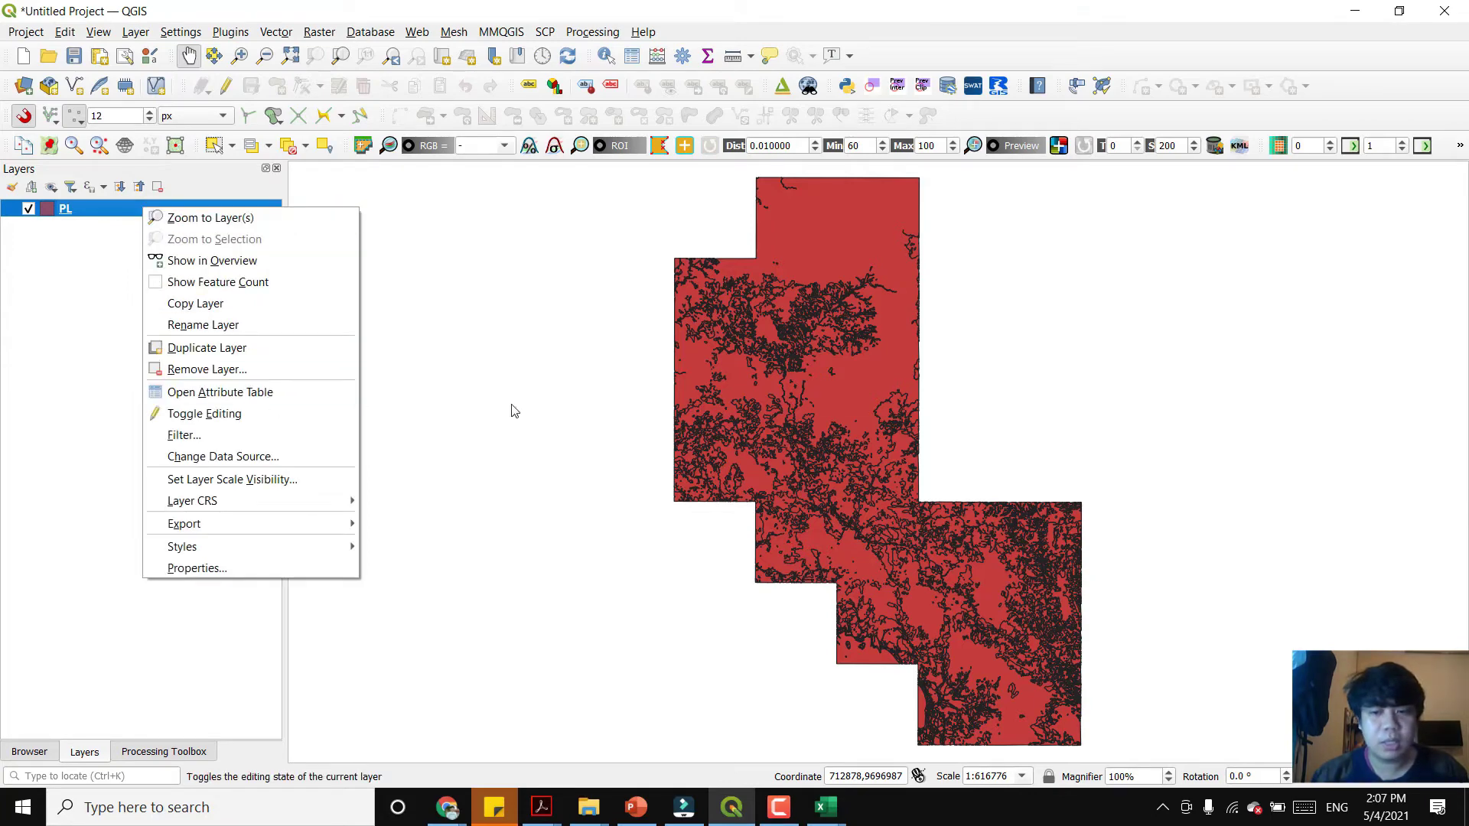
drag(513, 228, 916, 481)
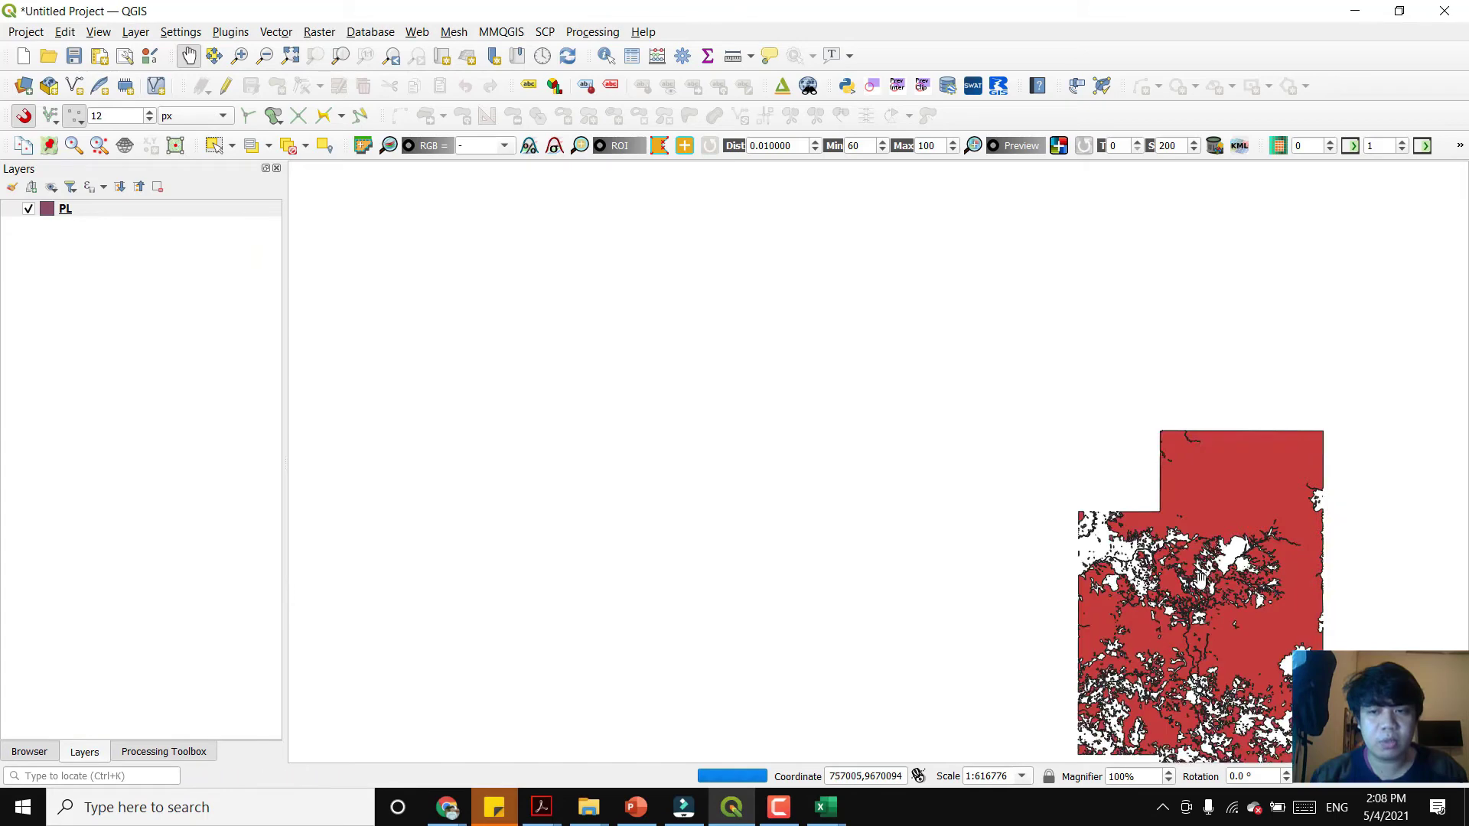
drag(1191, 576, 742, 327)
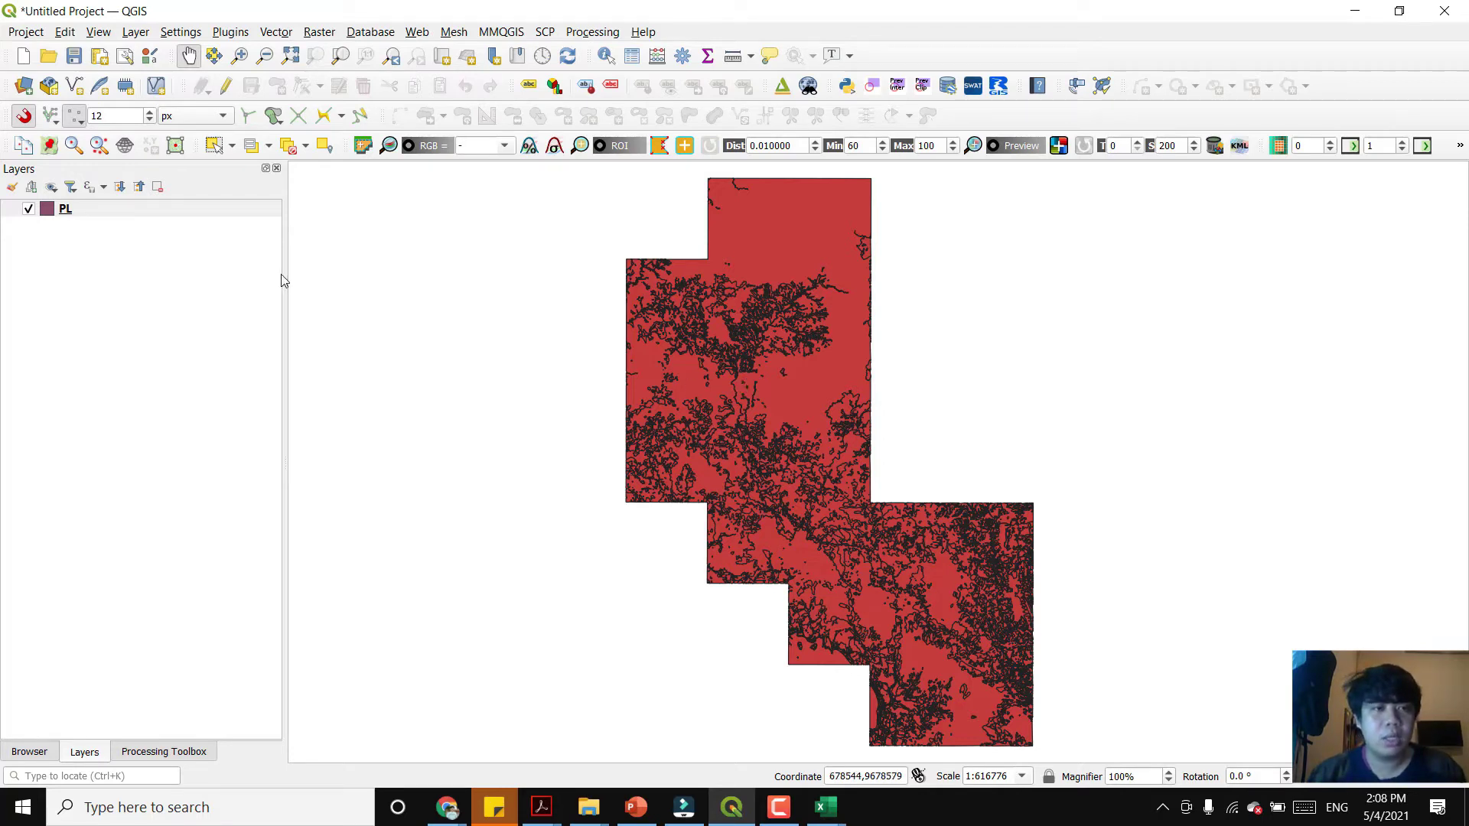
right_click(221, 207)
mouse_move(329, 499)
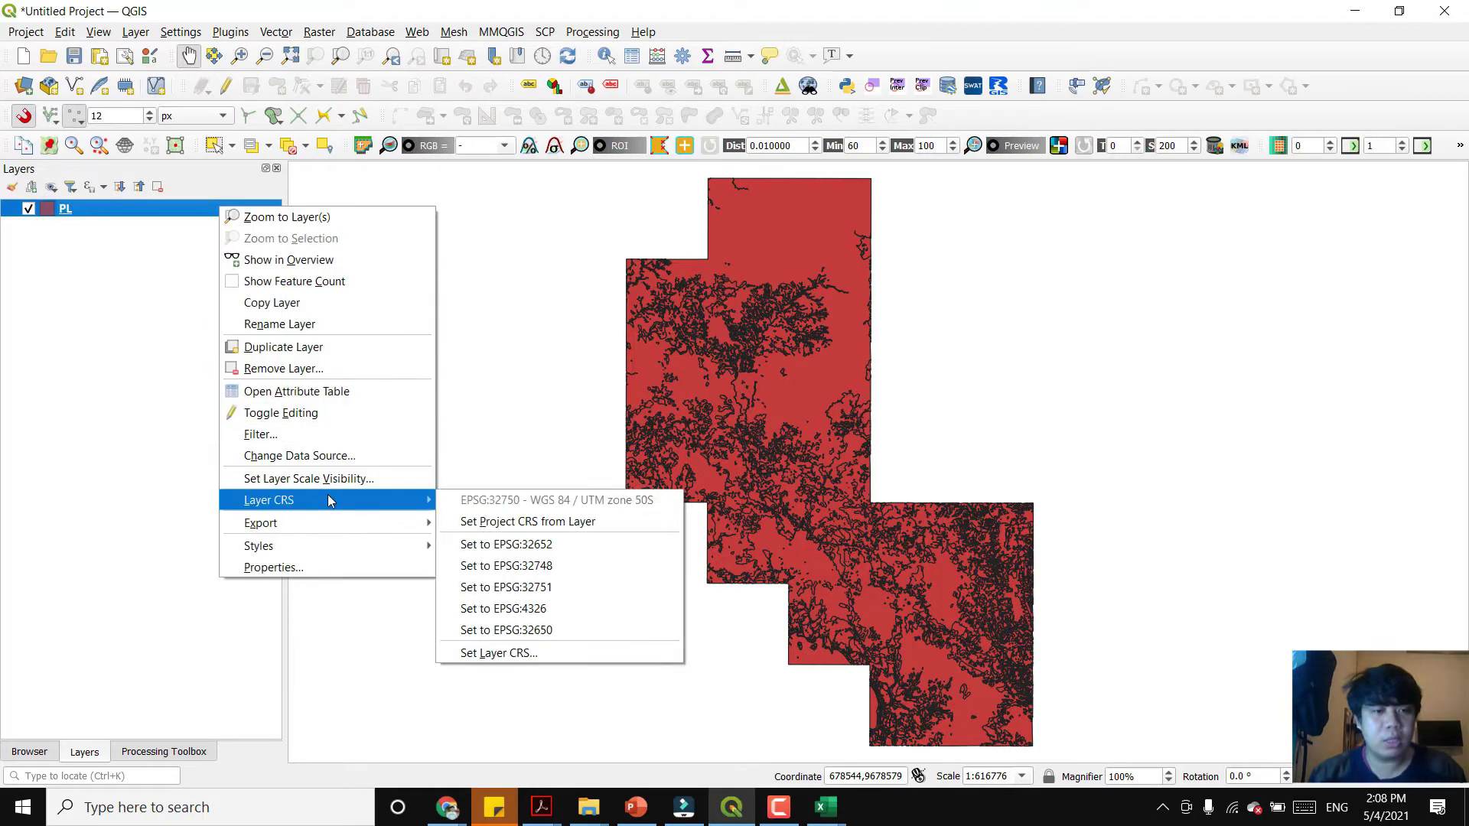
click(507, 655)
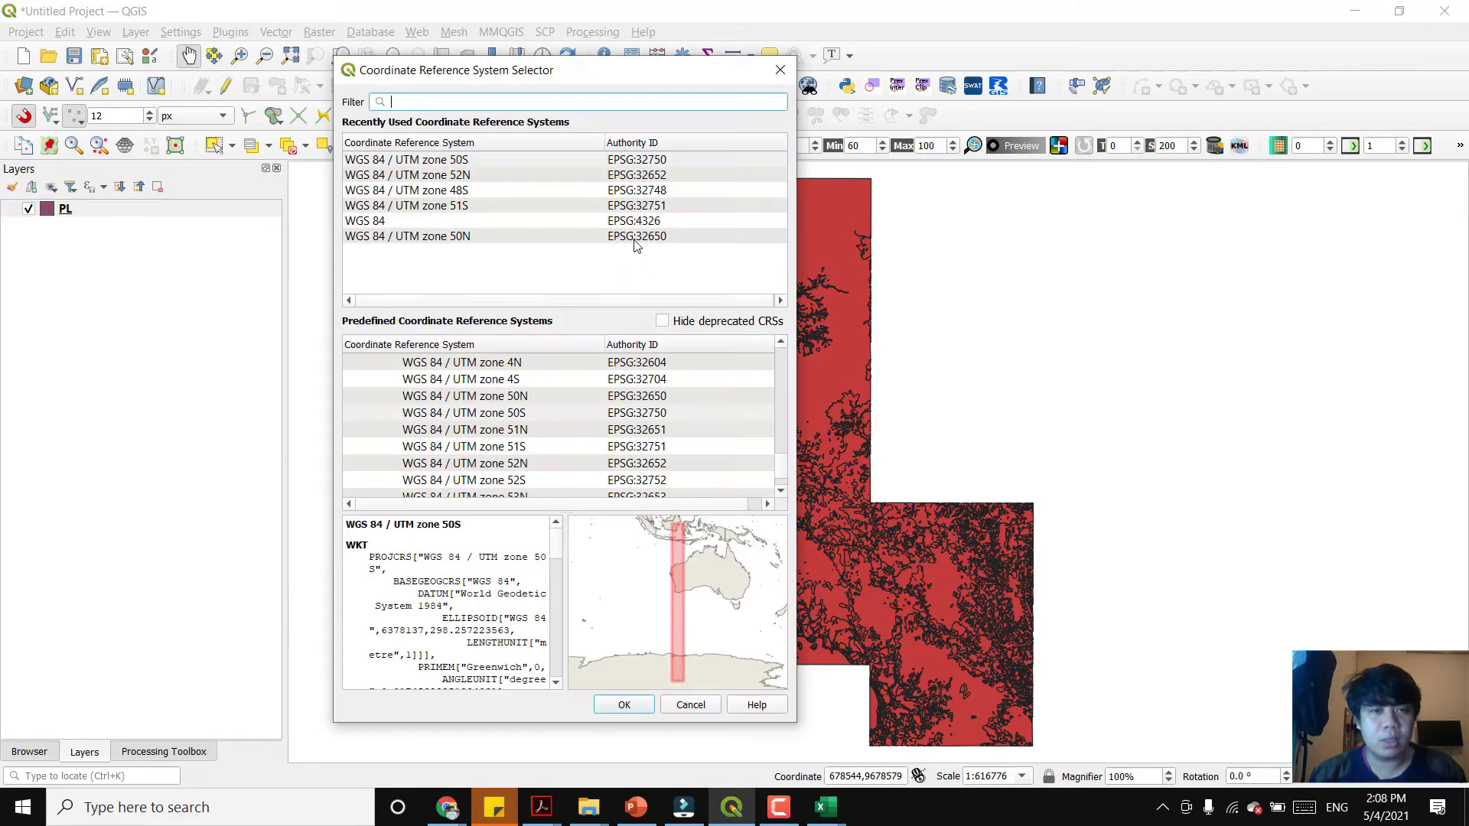
click(779, 71)
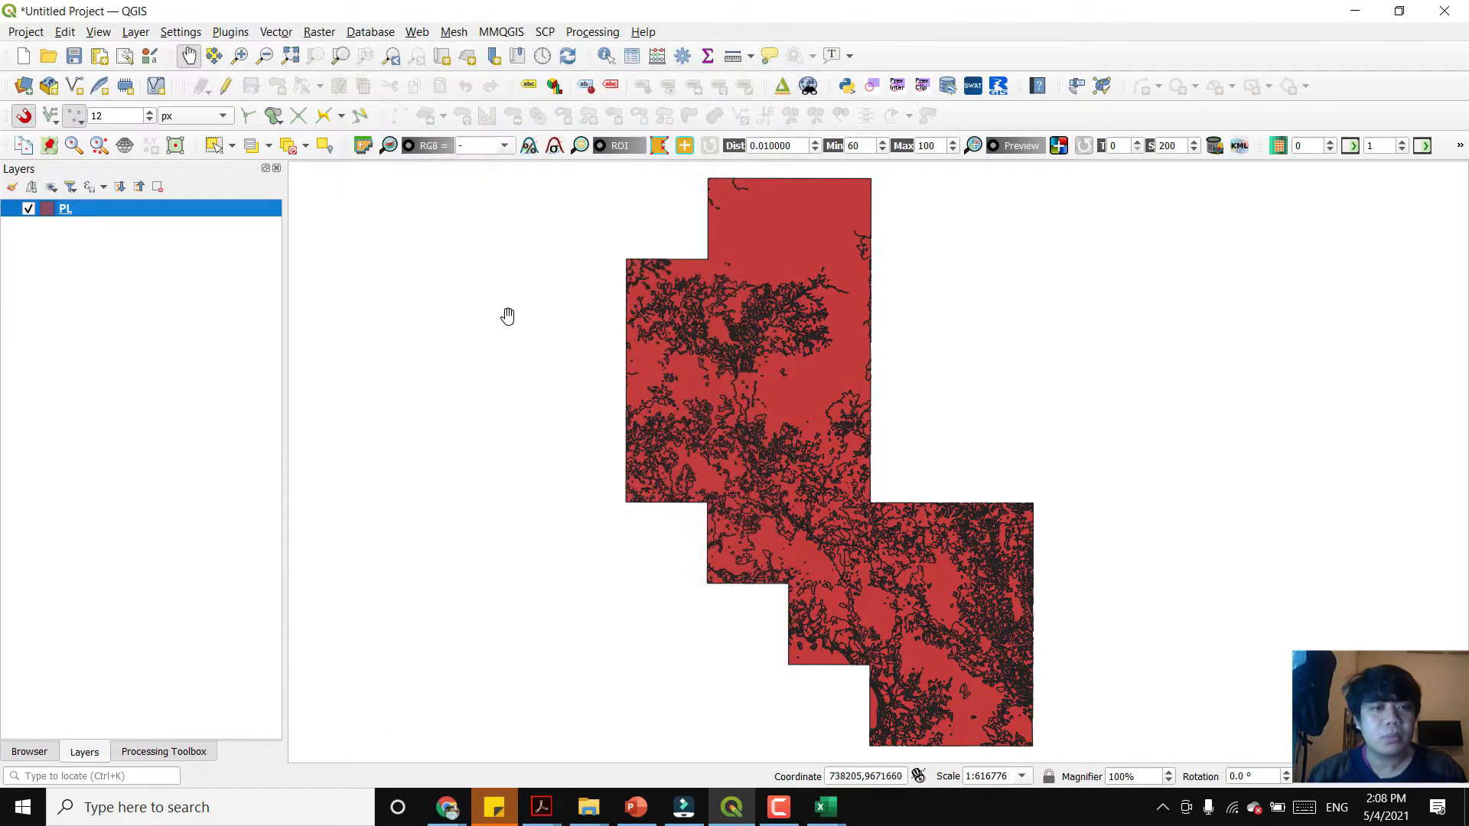
- Choose PL.csv from the Penyiapan Data Tutupan Lahan folder as the source for a new delimited text layer
drag(633, 308, 632, 318)
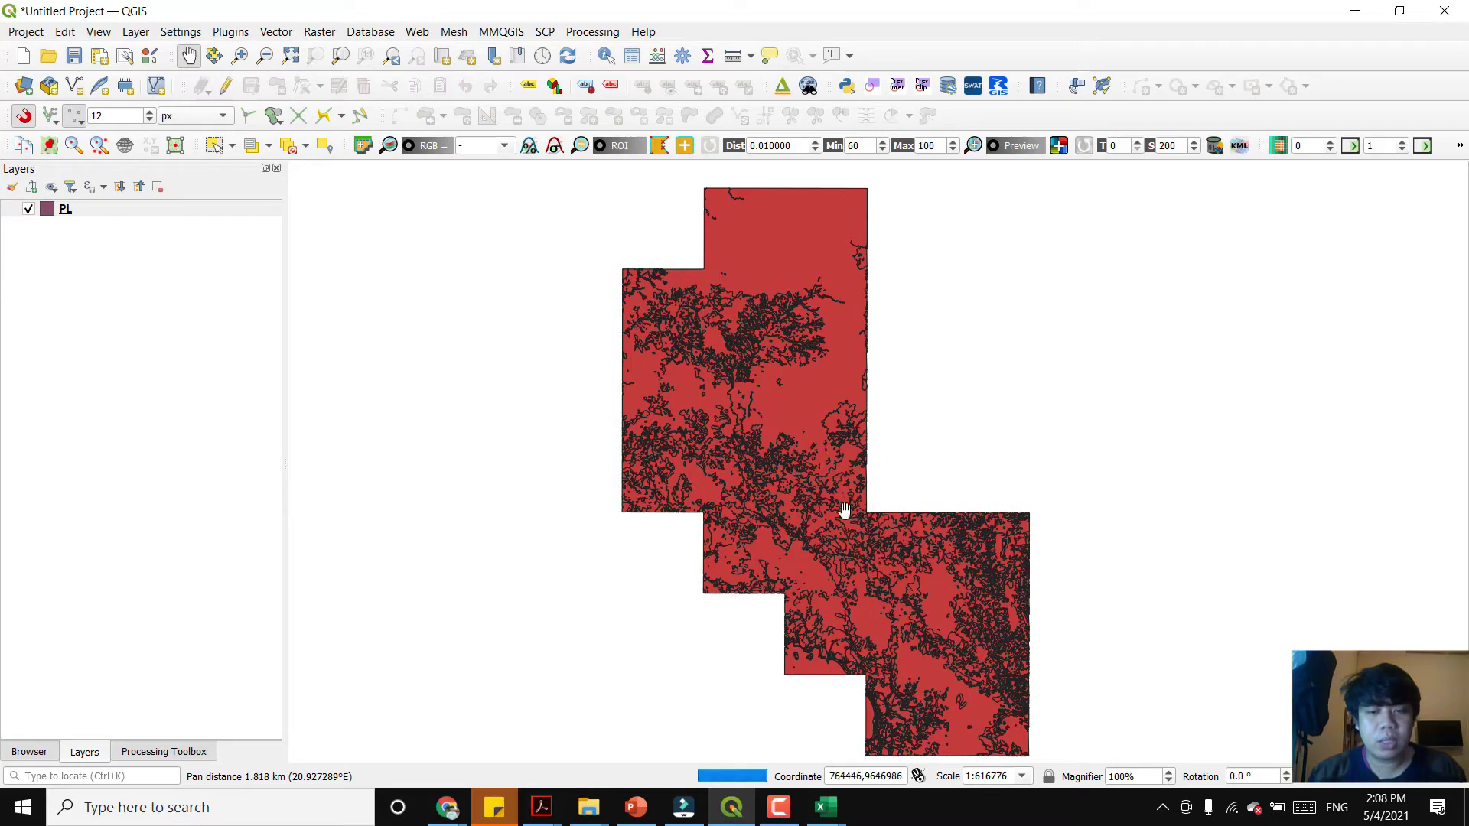
click(115, 208)
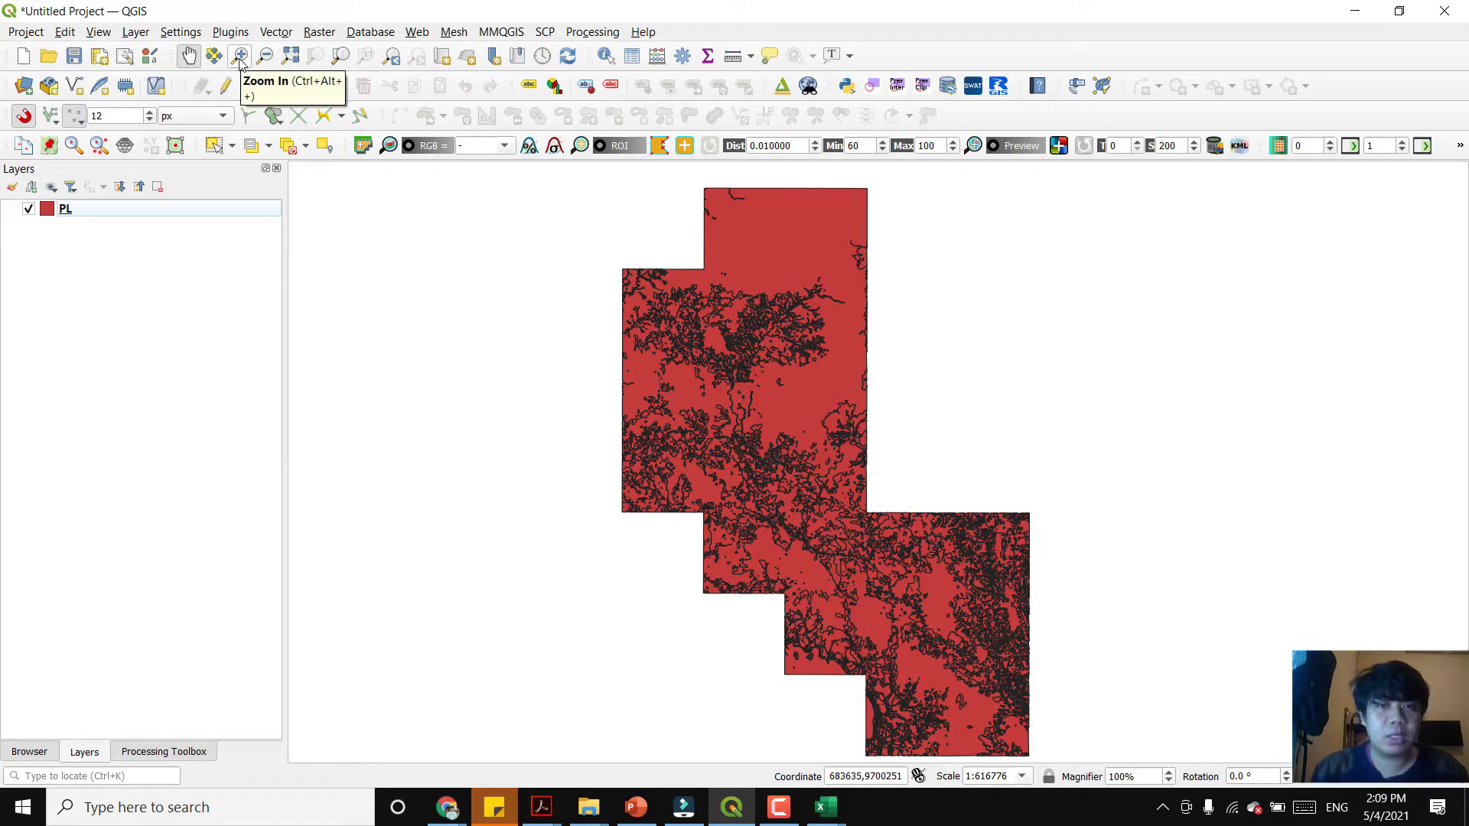
click(136, 31)
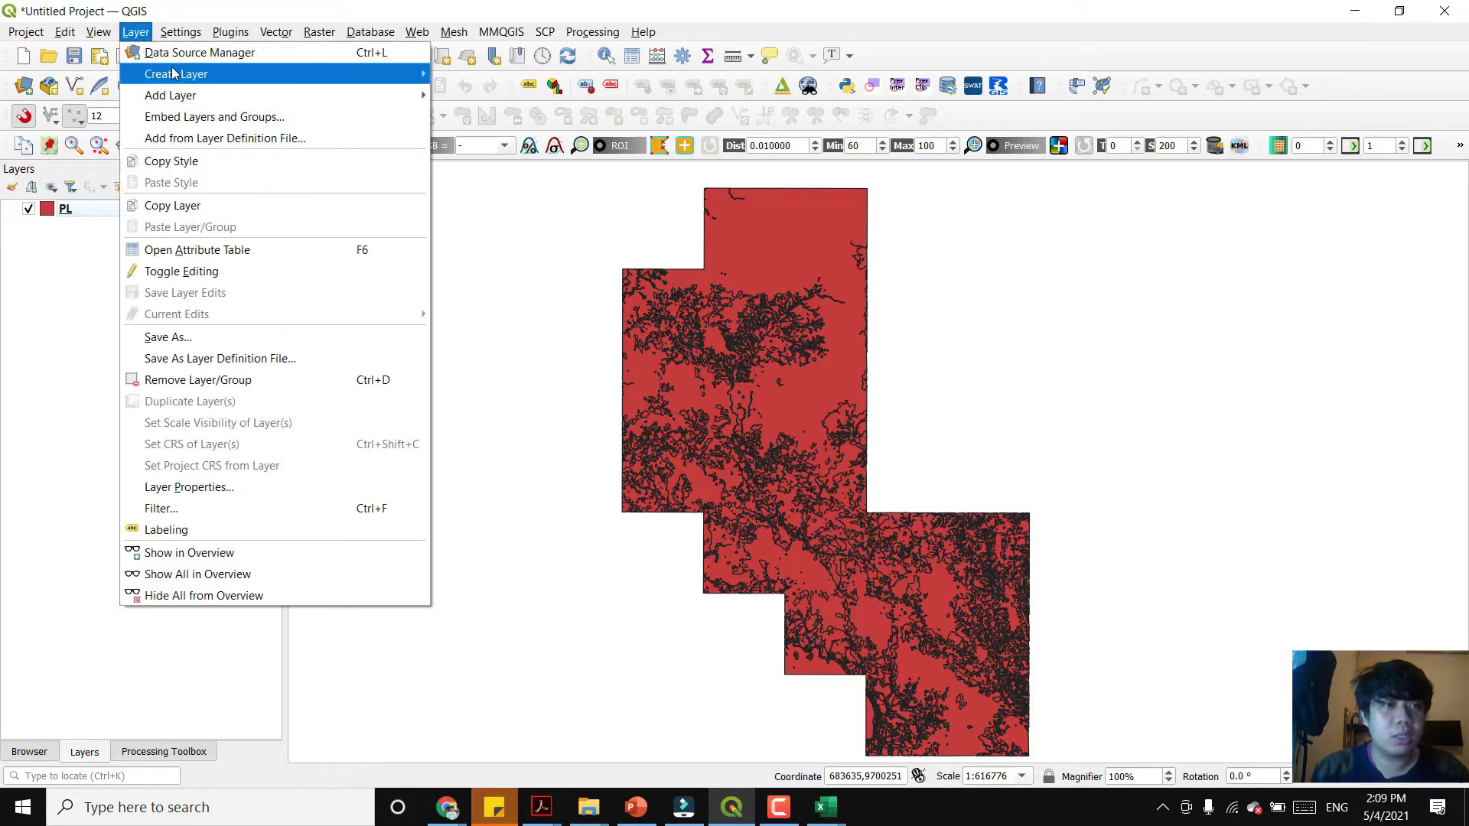
mouse_move(176, 101)
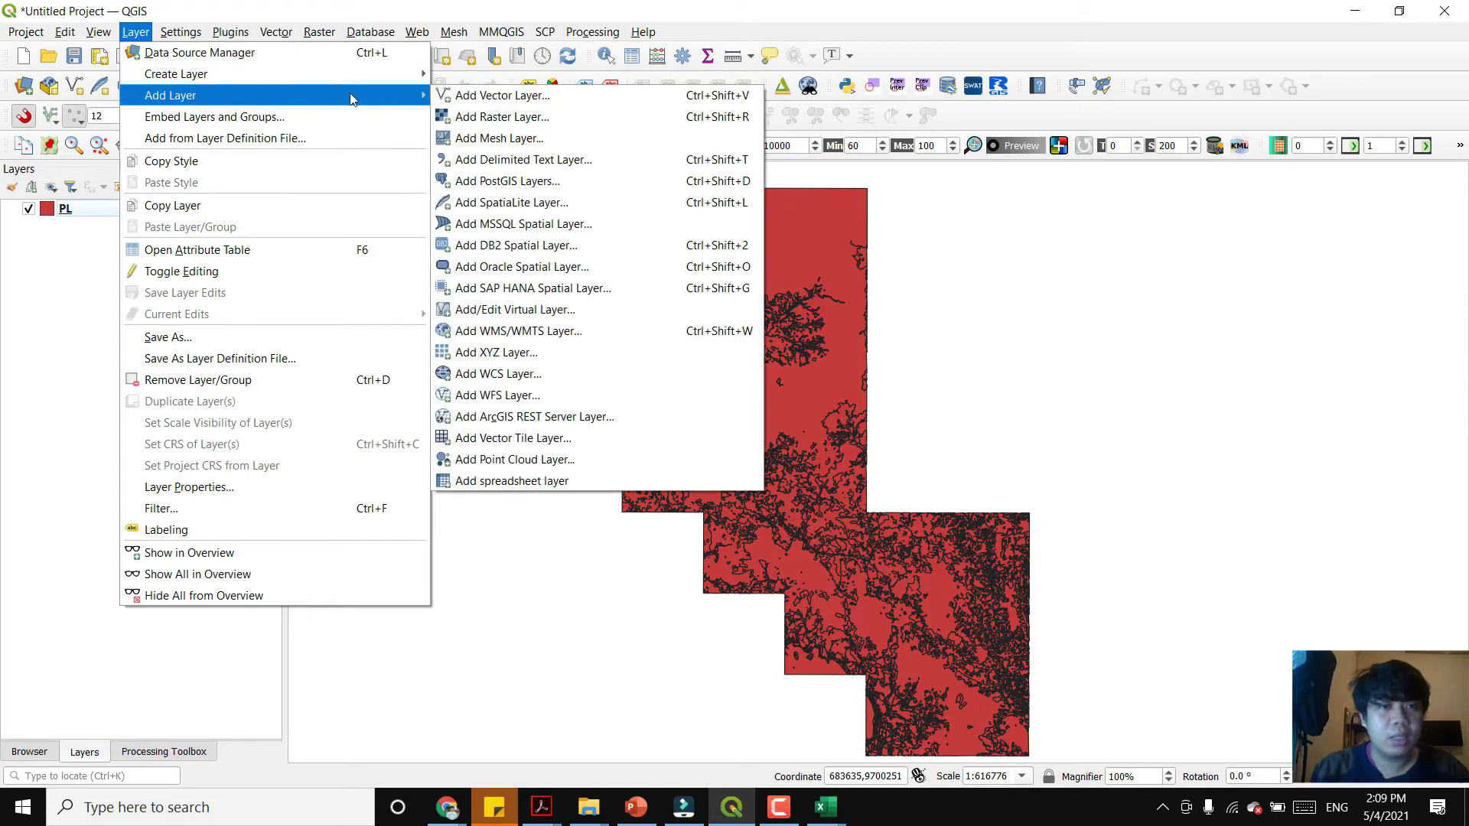
click(522, 159)
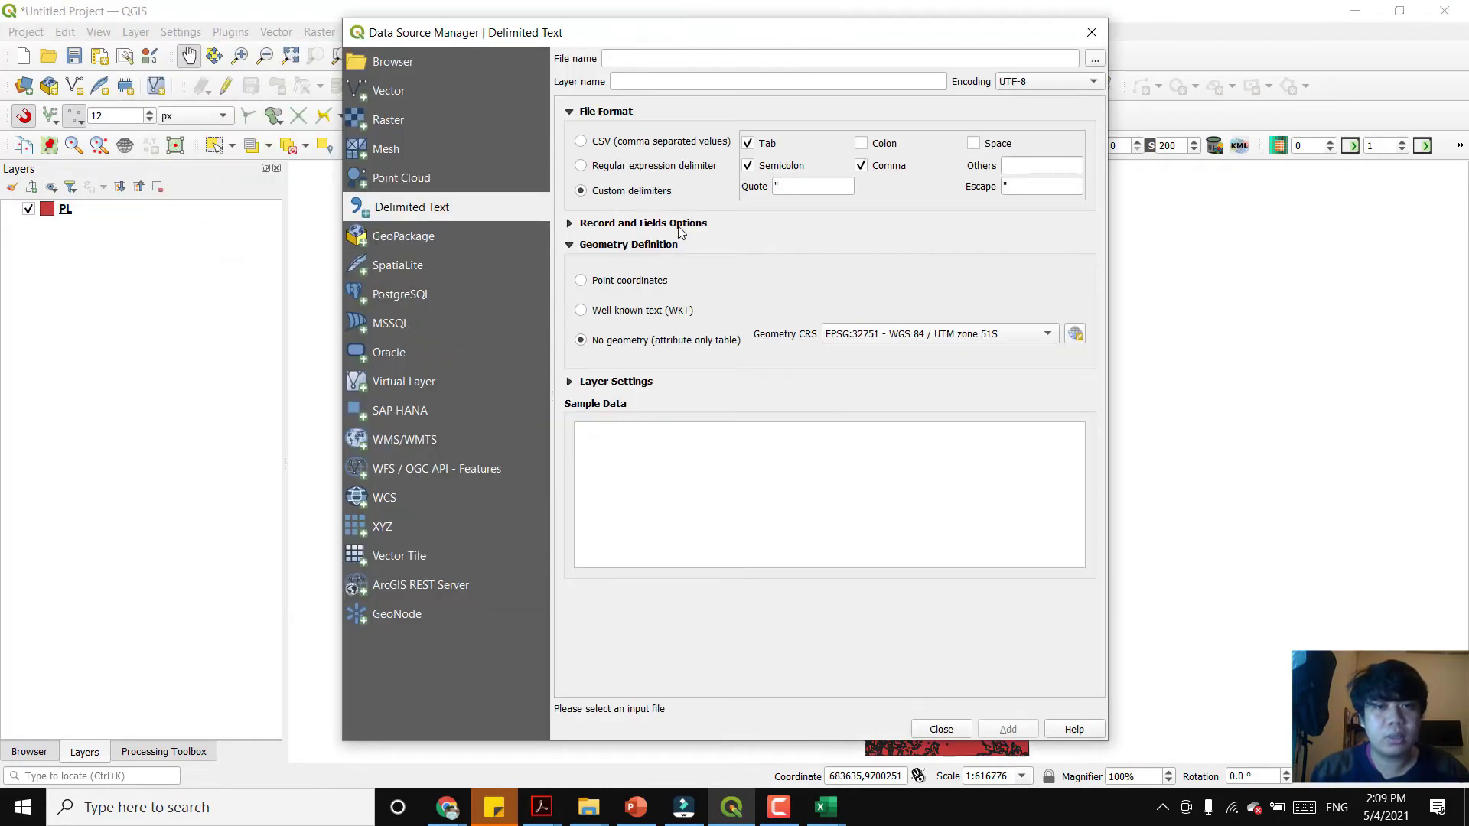
click(1094, 60)
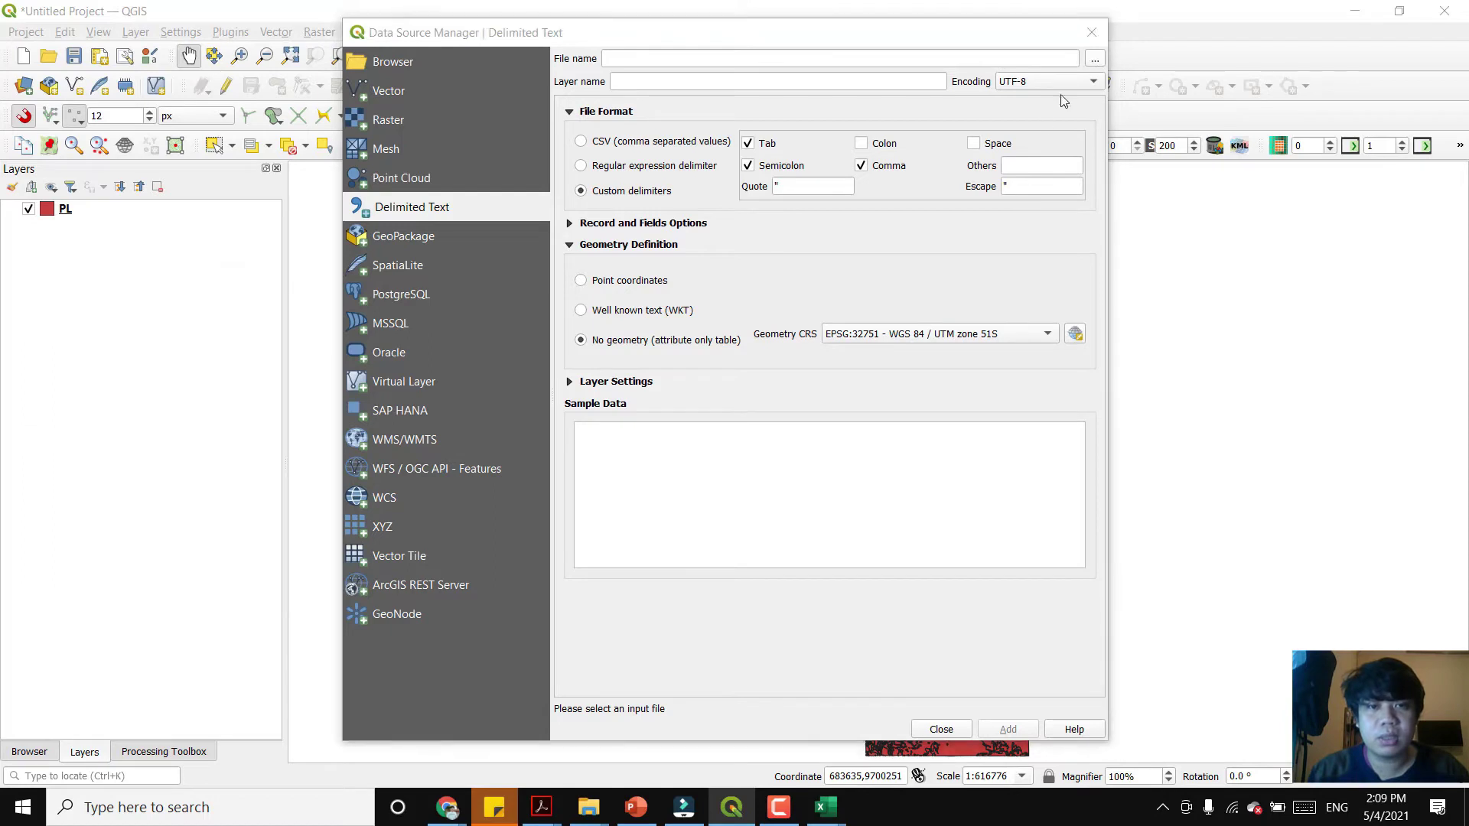
click(586, 192)
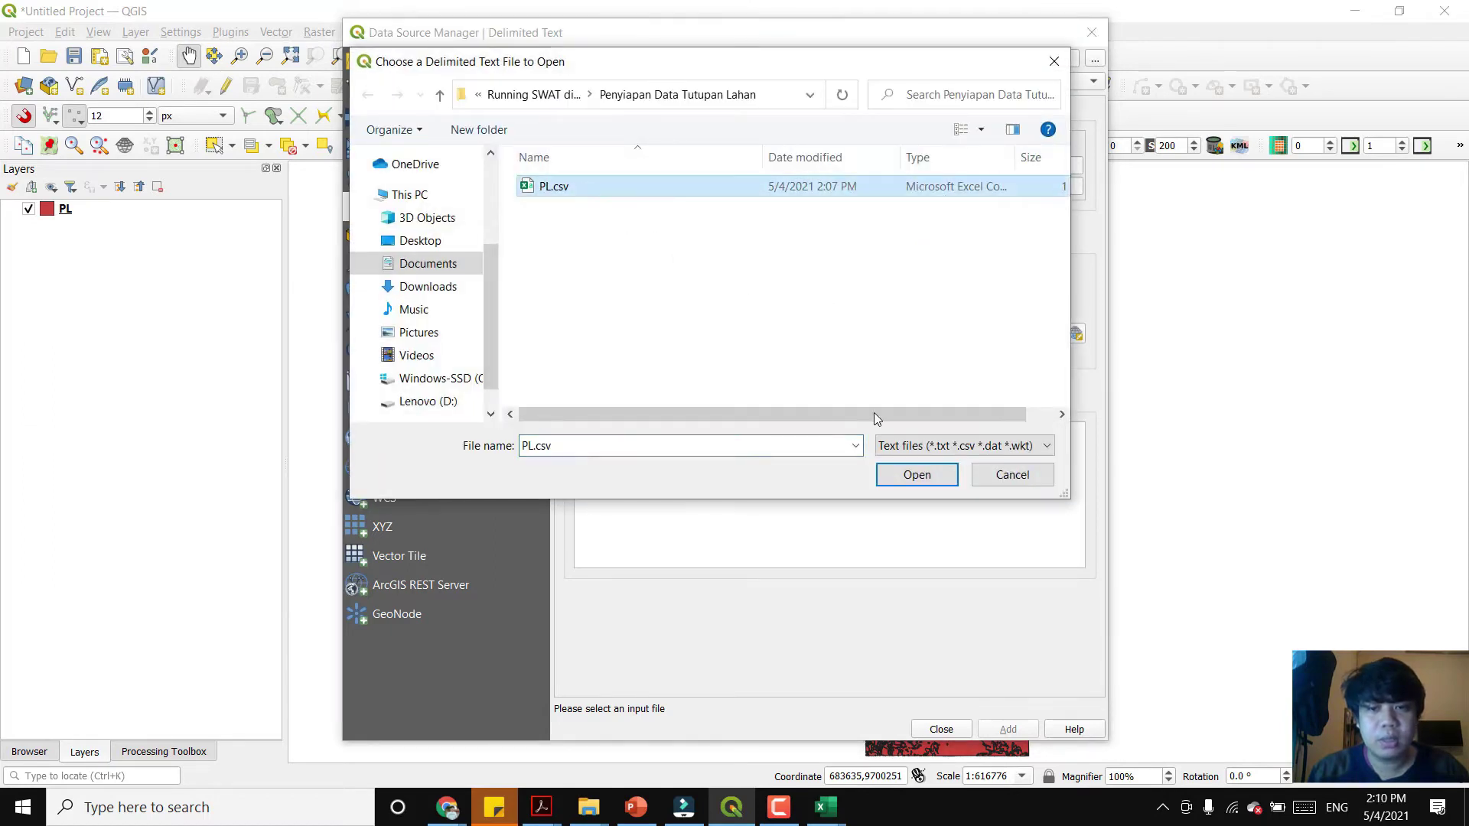
click(950, 447)
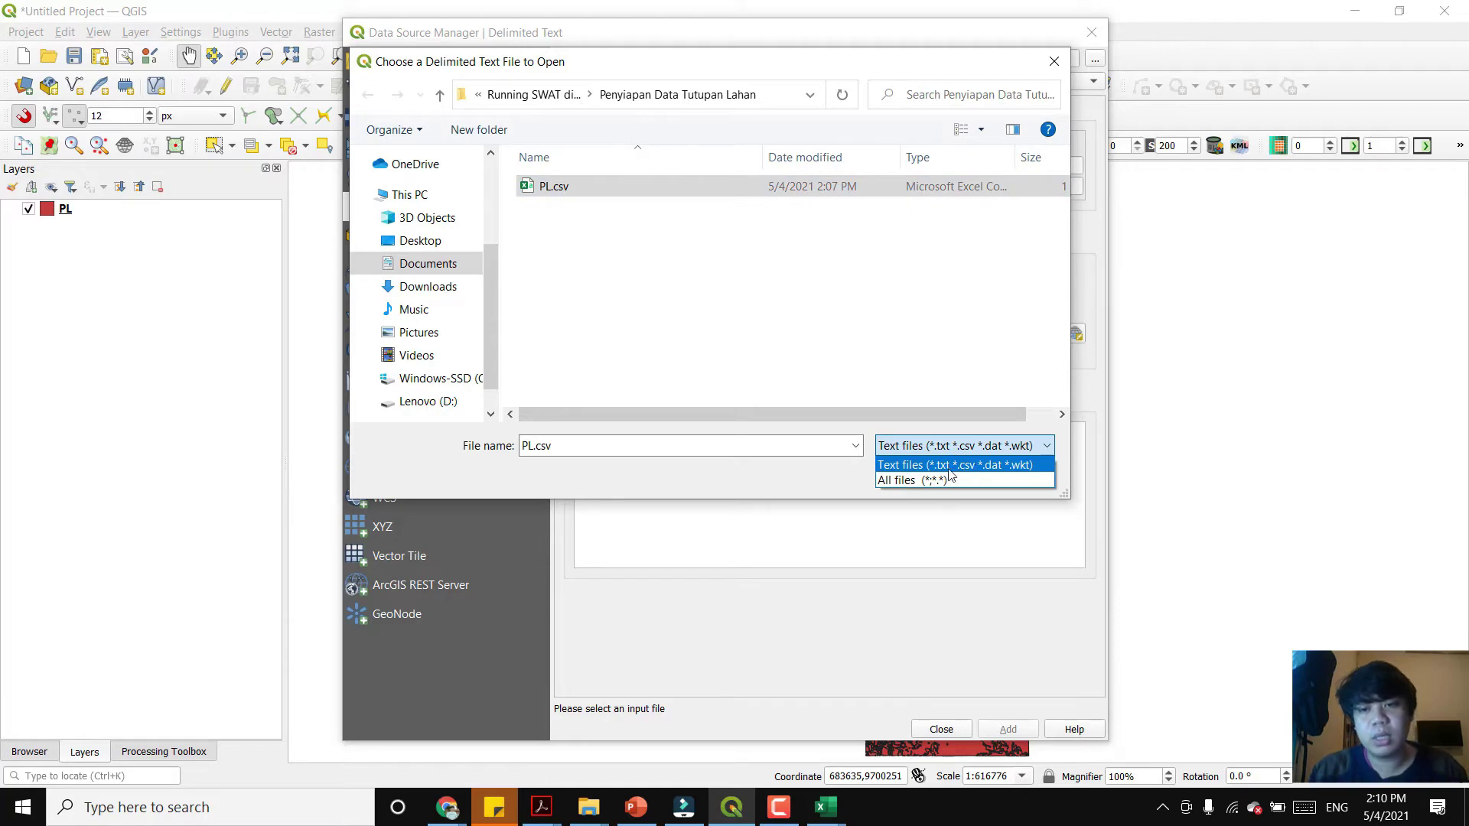
click(841, 433)
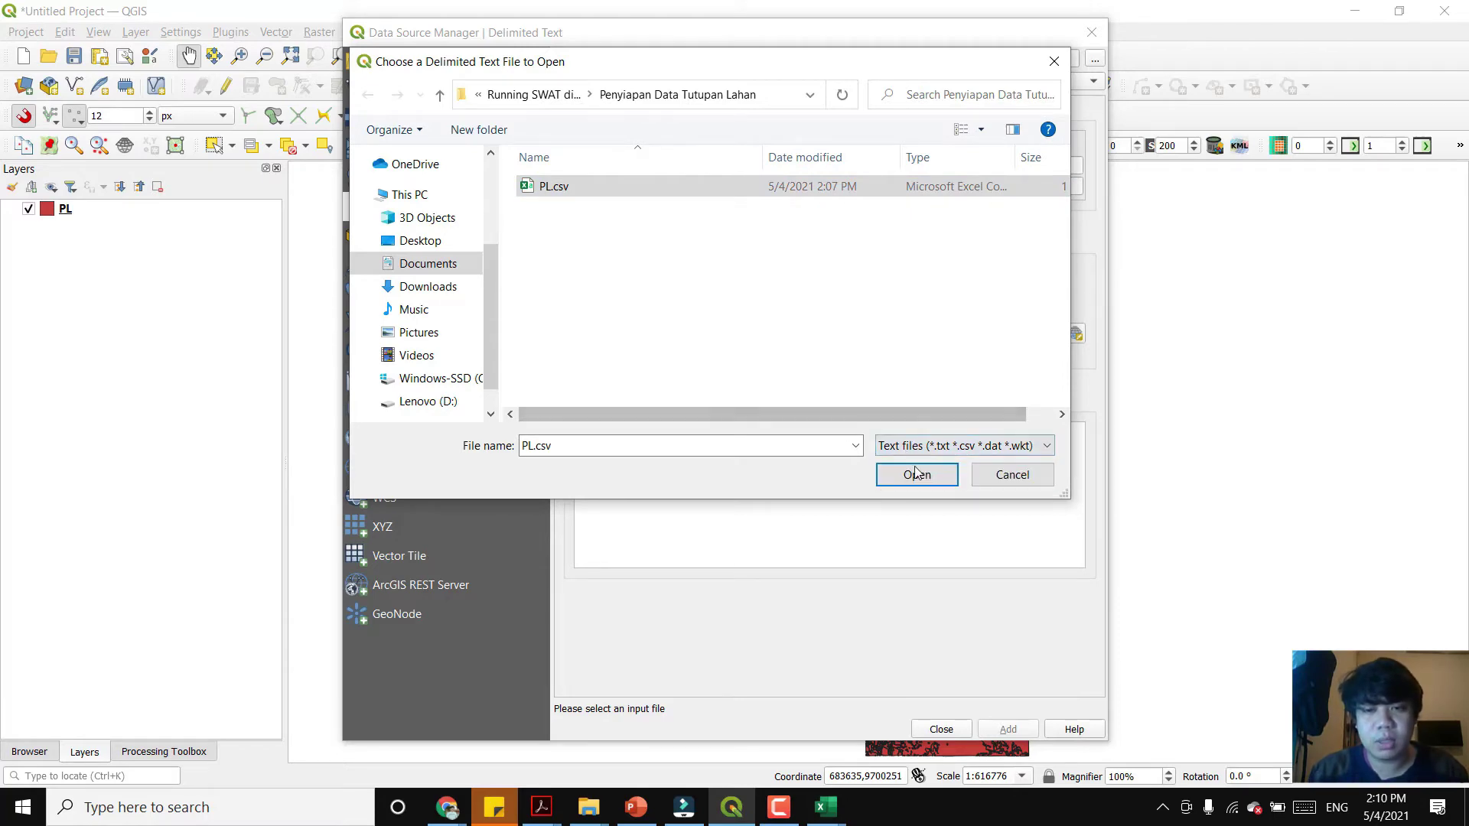
click(918, 472)
- Review the sample rows of PL.csv and add it to the project as an attribute-only table
scroll(918, 489, down, 4)
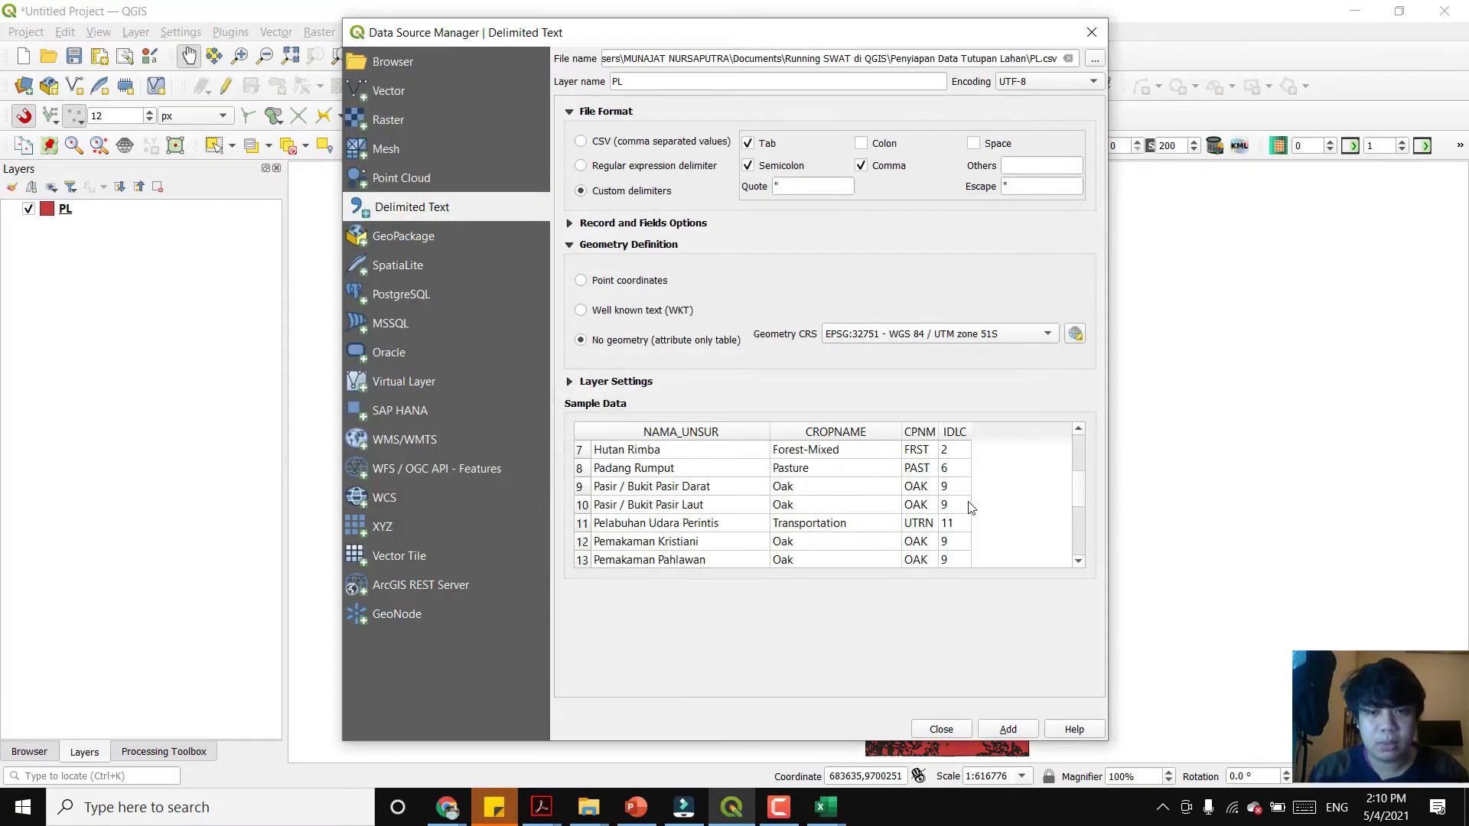
scroll(963, 513, up, 5)
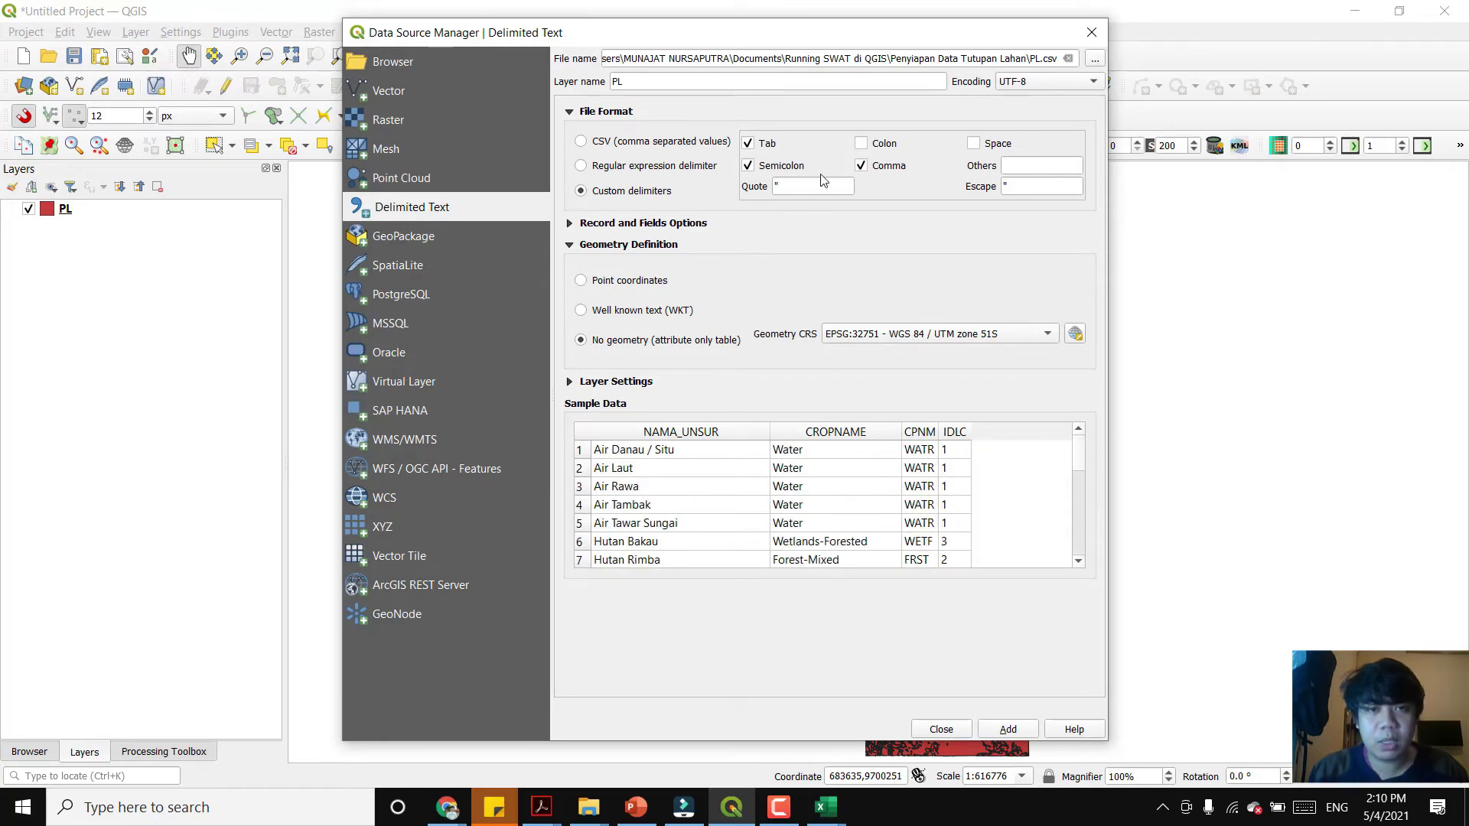
click(1007, 729)
click(941, 729)
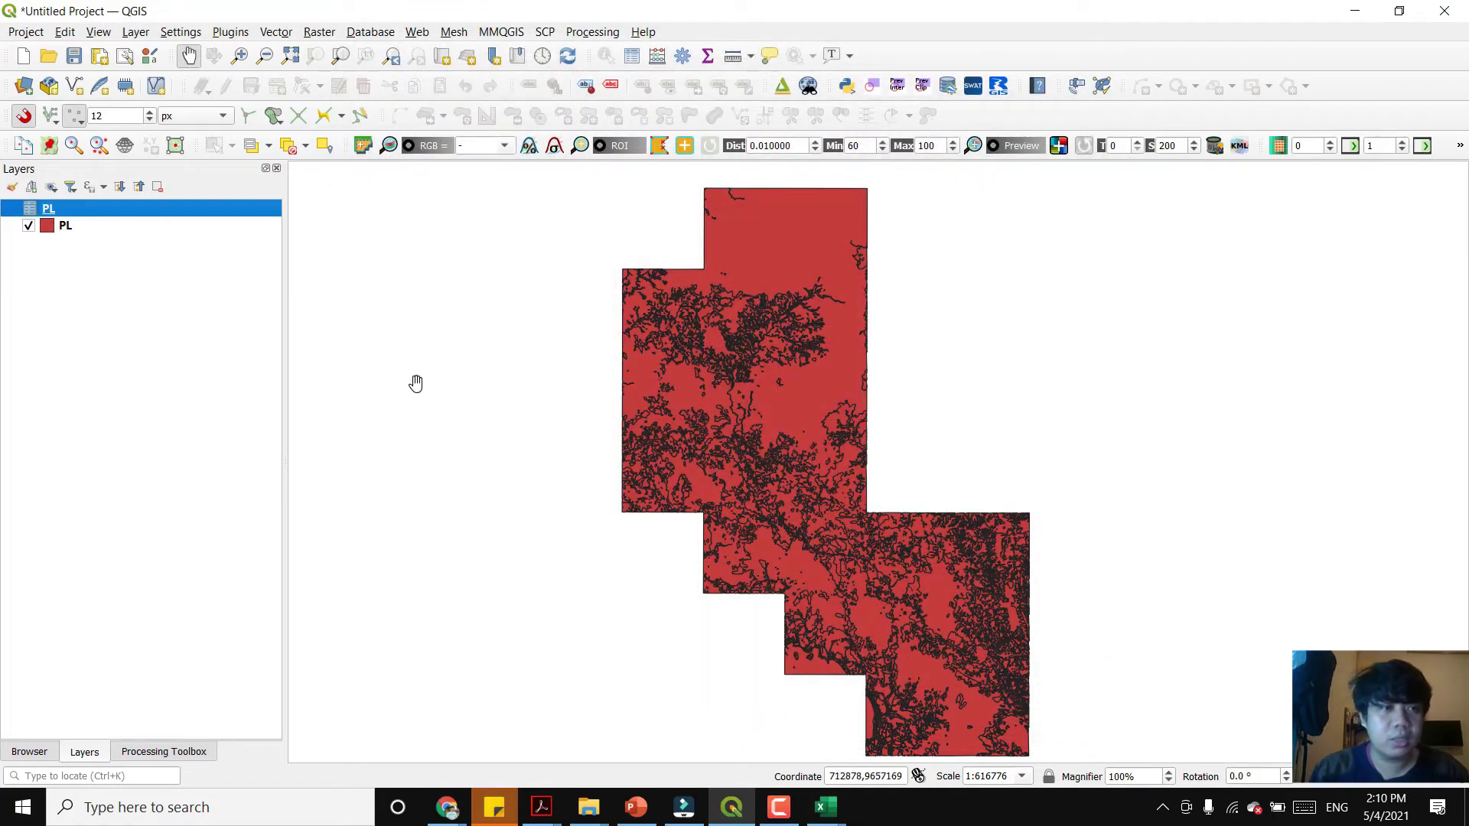
- Set up a join from the PL polygon layer to the PL table, using NAMA_UNSUR as both join and target field
click(120, 233)
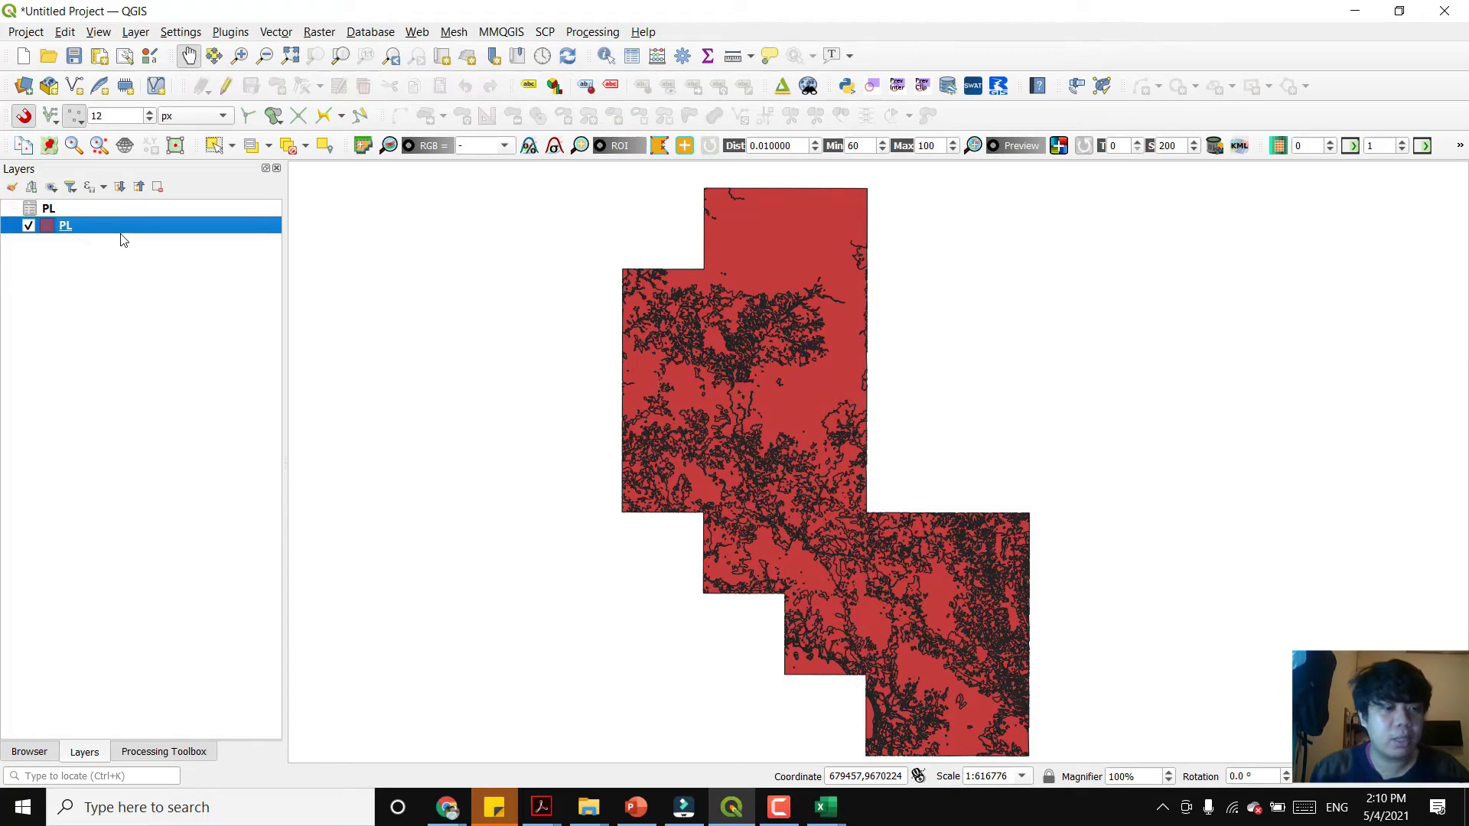
right_click(123, 230)
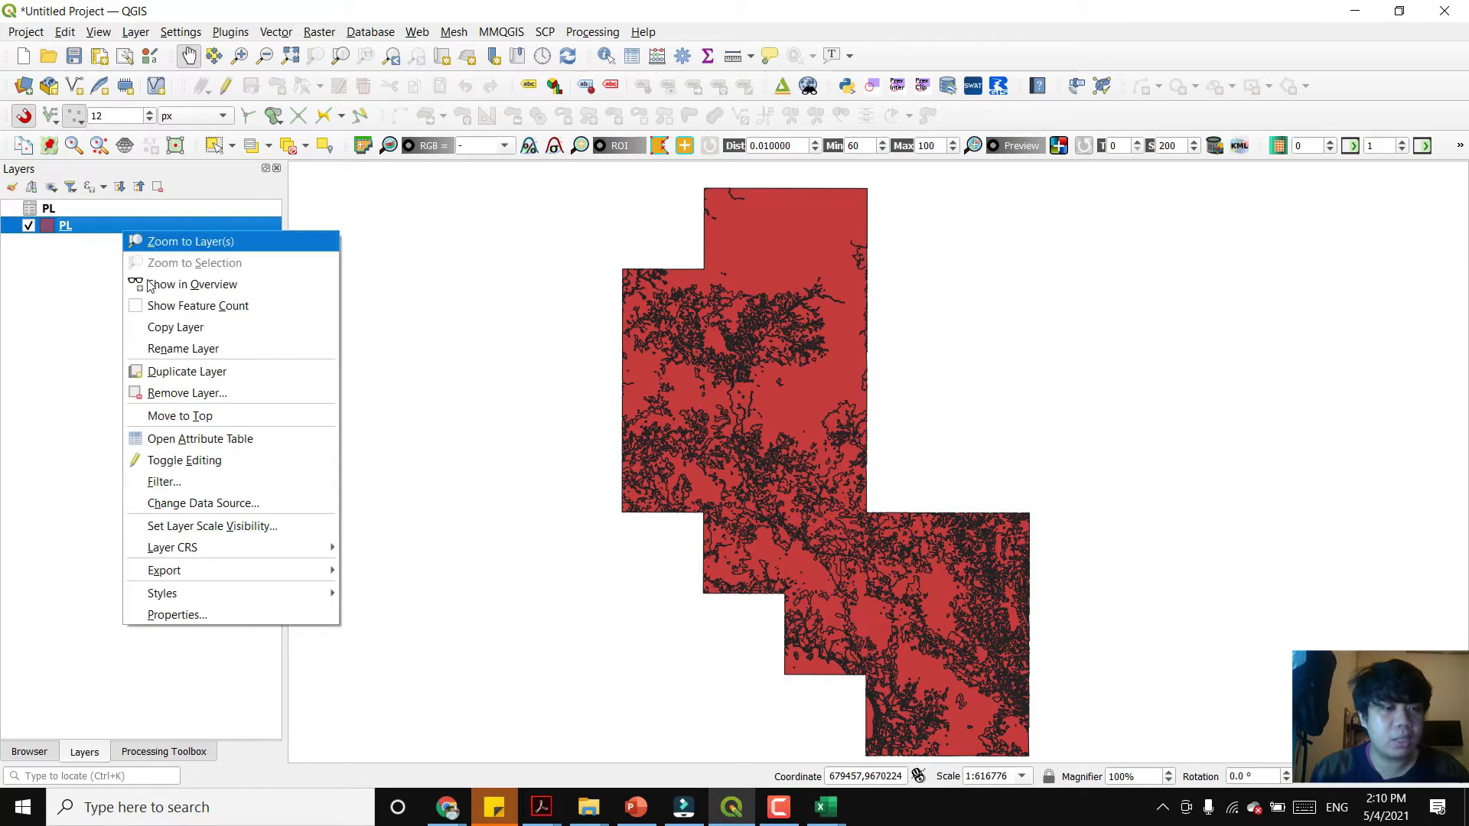
click(232, 613)
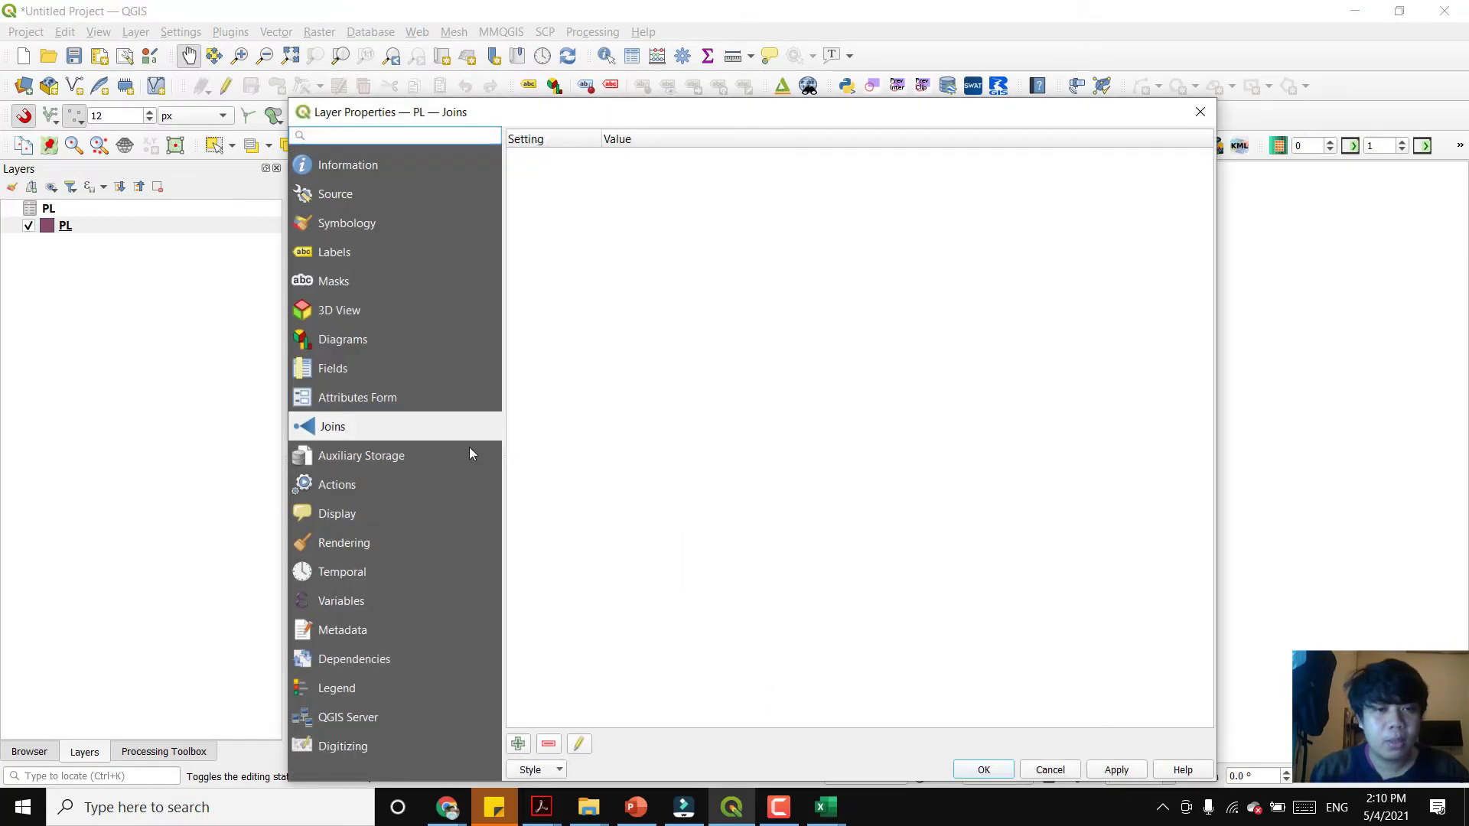
click(518, 744)
click(874, 201)
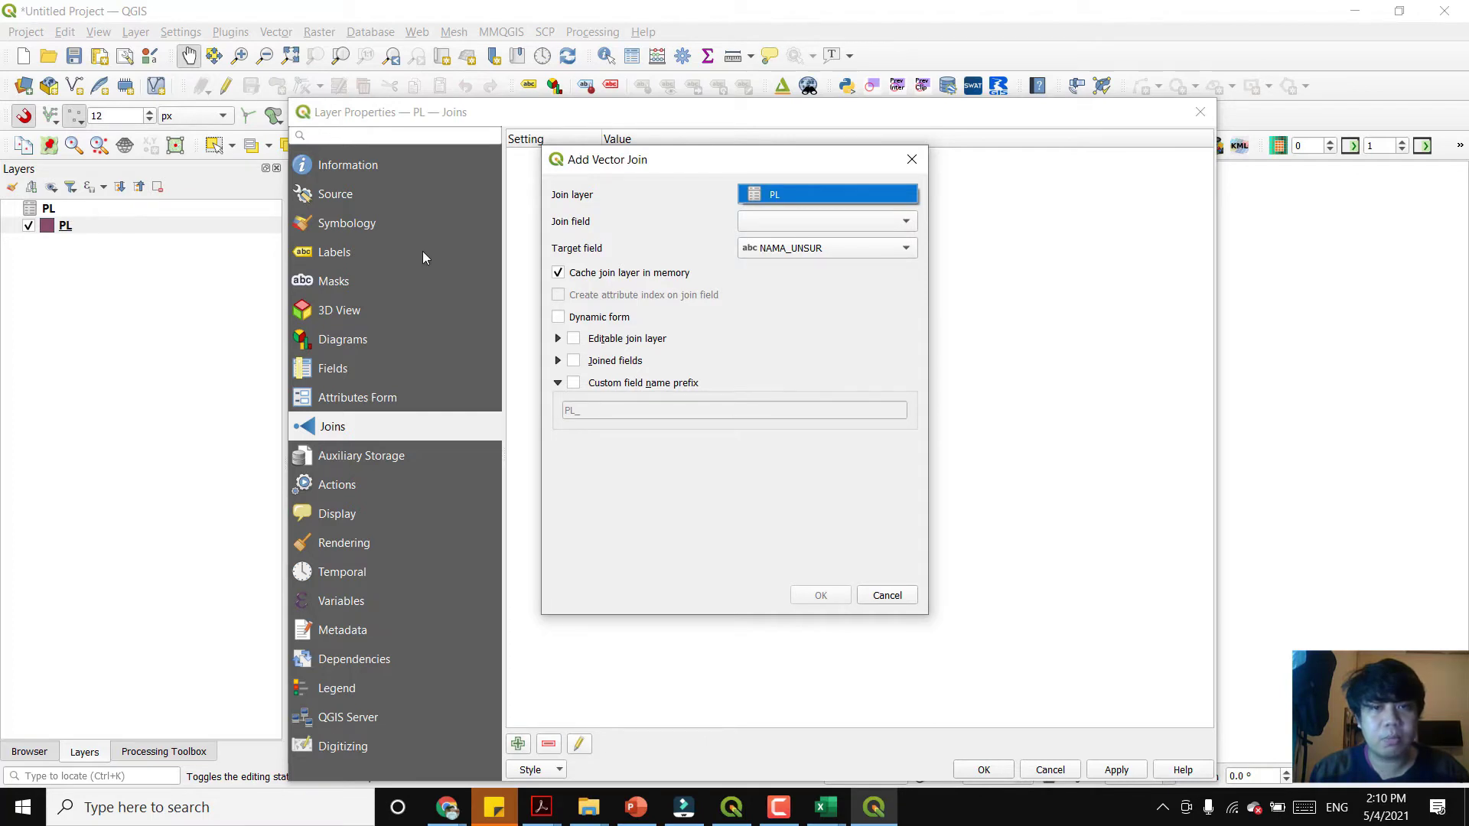
click(790, 227)
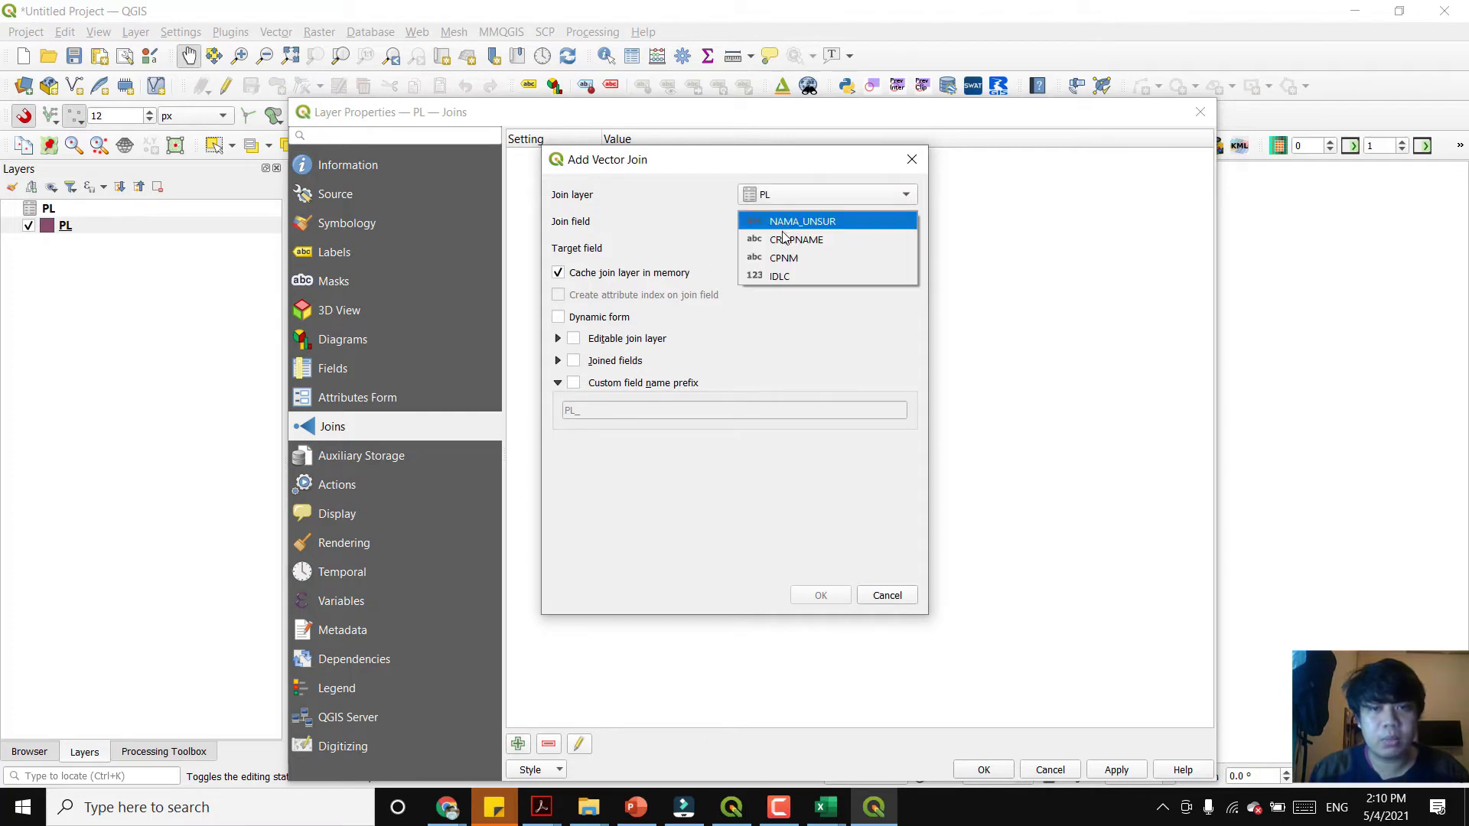
click(847, 223)
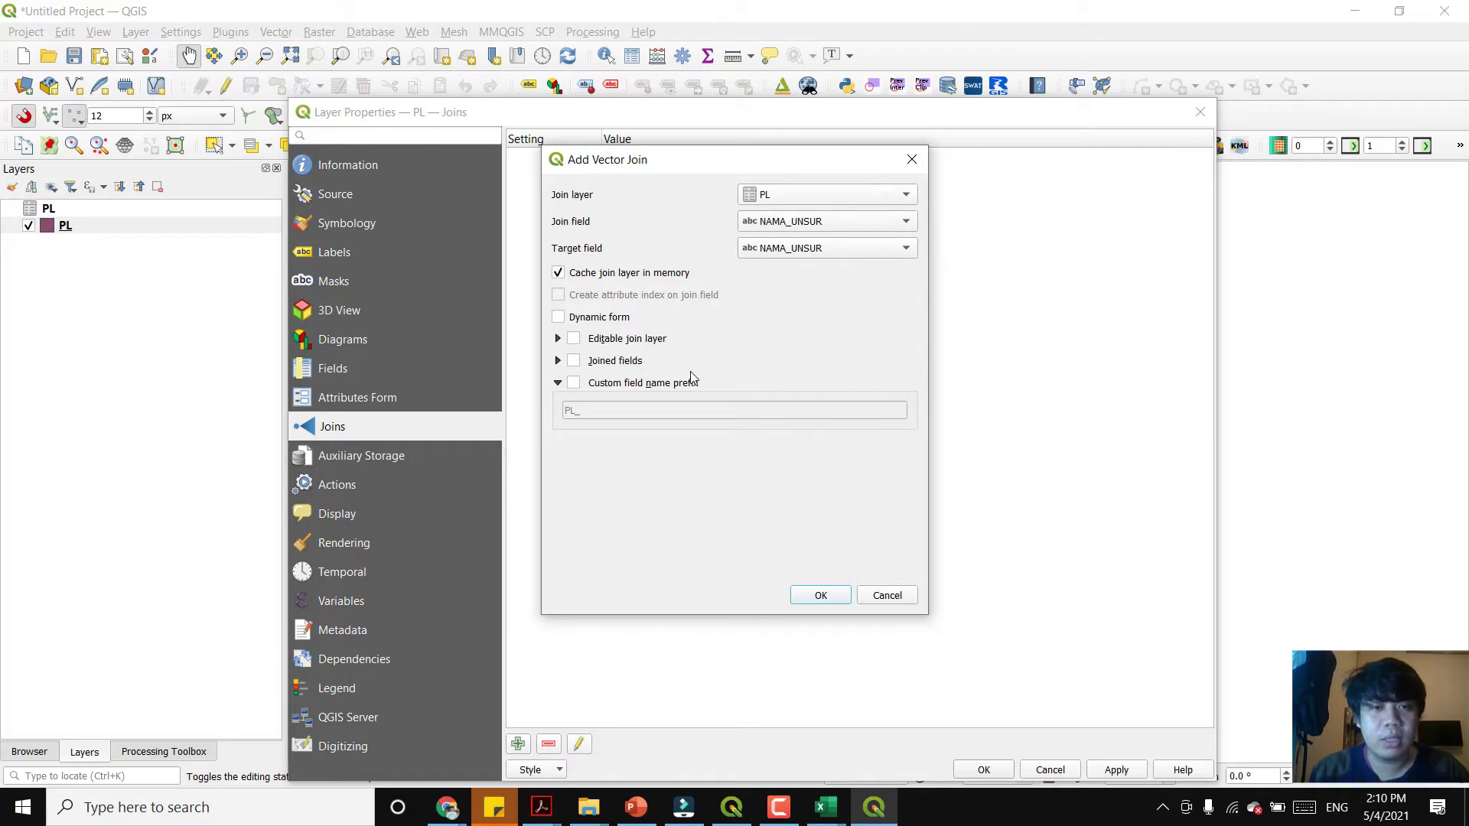
- Enable the custom field name prefix, leave it empty, and apply the join to the PL polygon layer
click(574, 382)
double_click(583, 410)
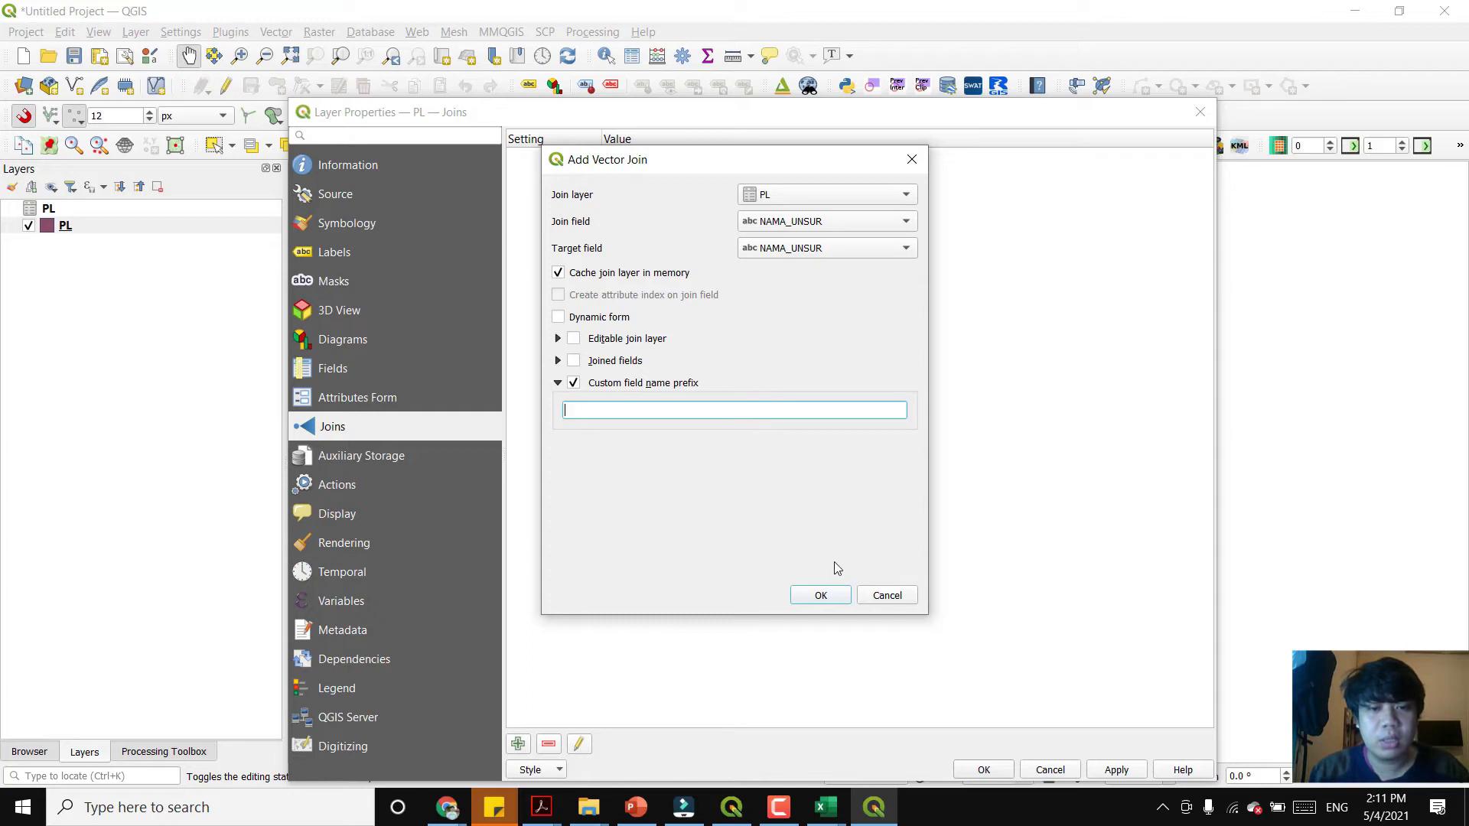
click(820, 596)
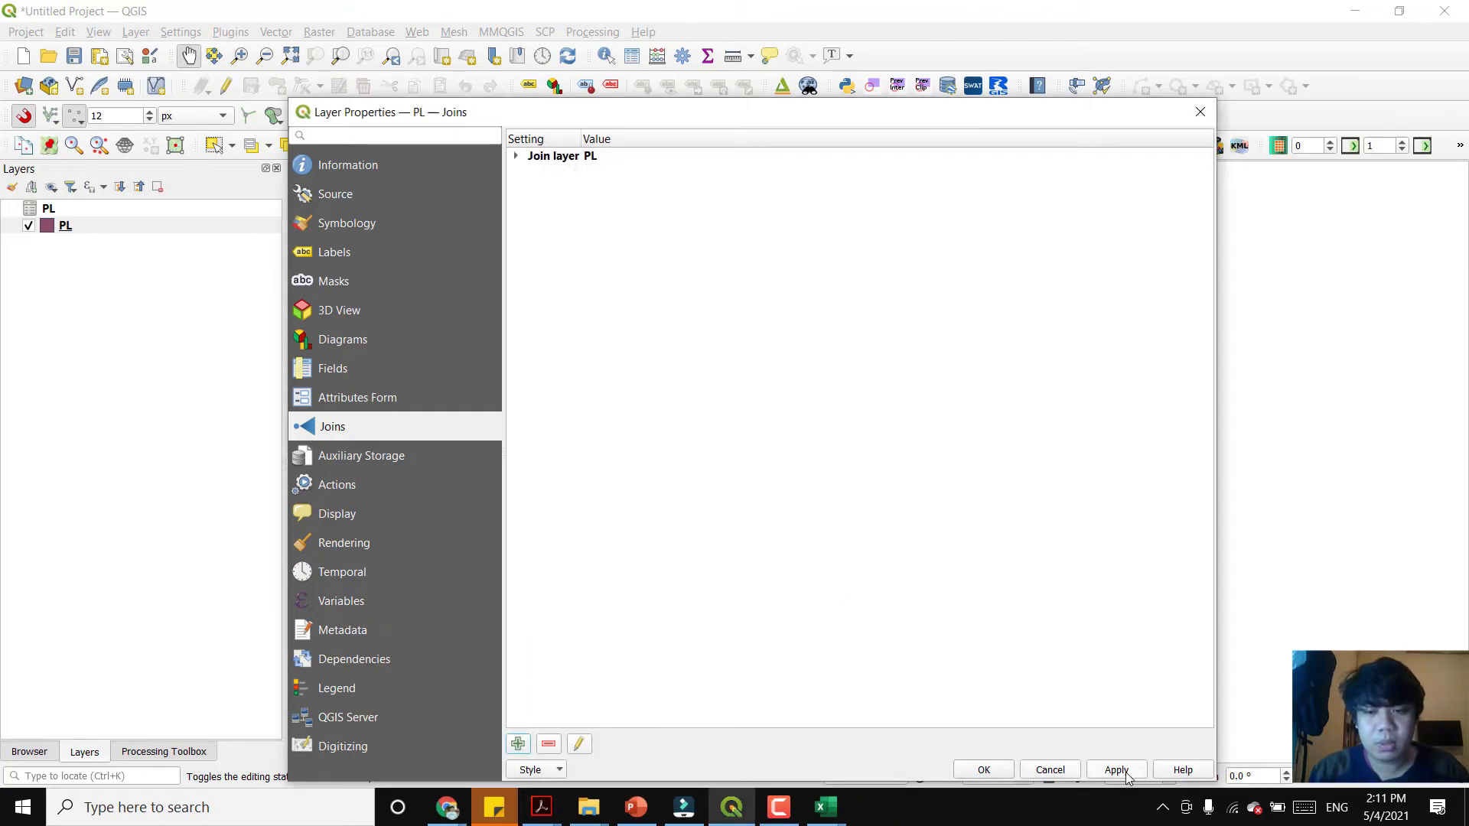
click(983, 769)
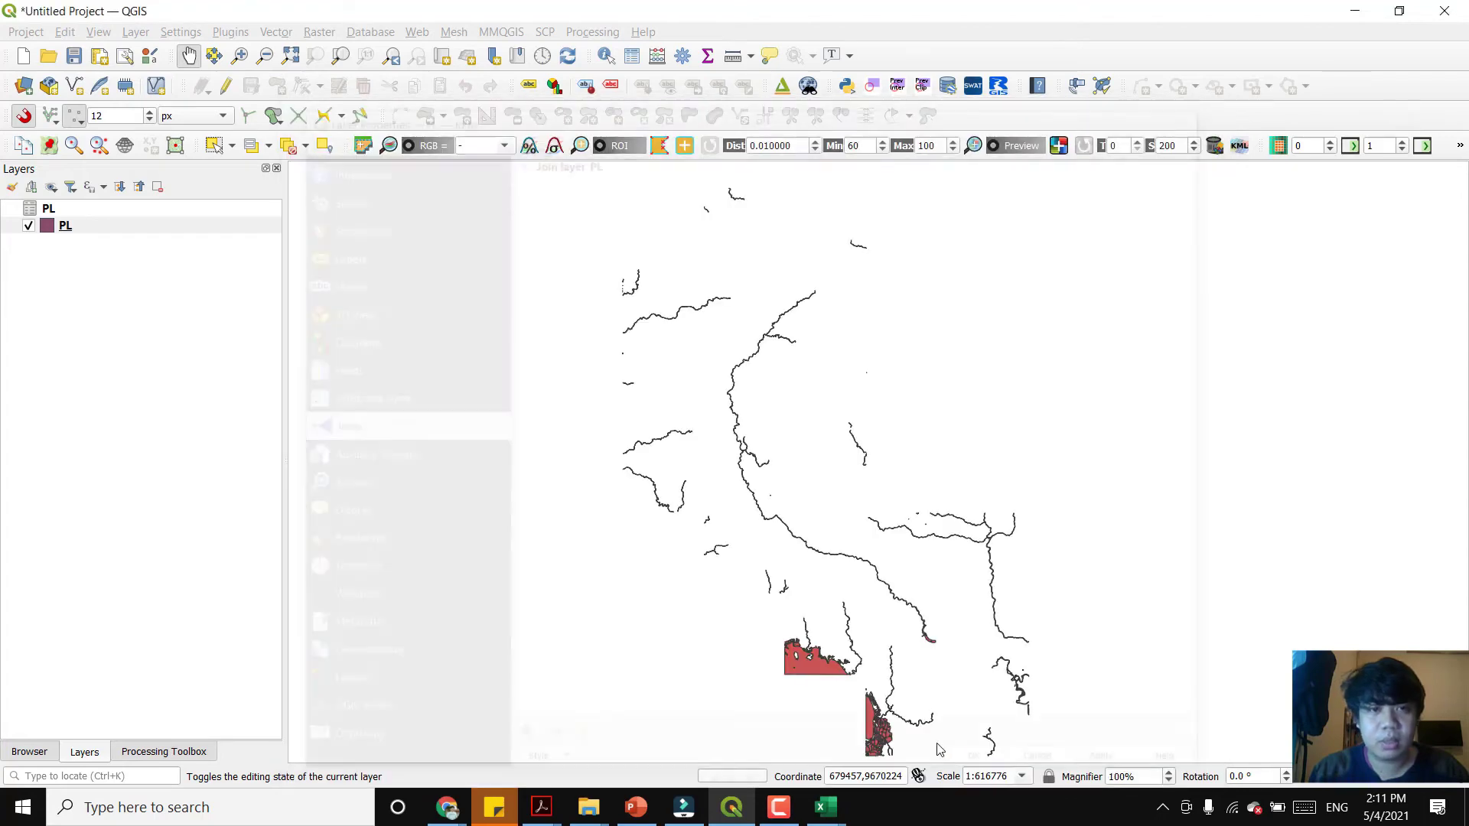
- Check the joined CROPNAME, CPNM and IDLC values in the PL polygon layer's attribute table
click(112, 226)
right_click(110, 227)
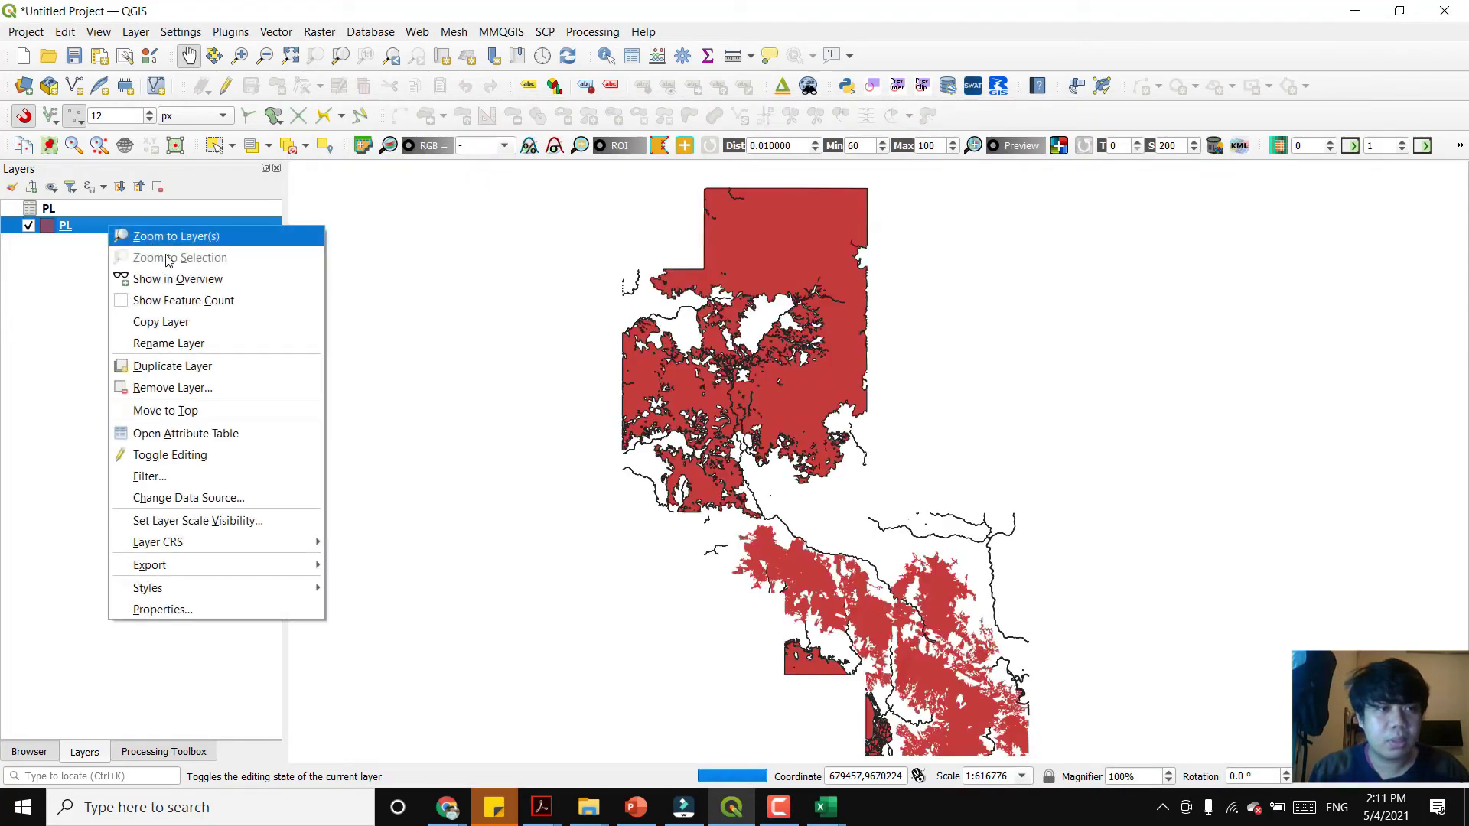
click(180, 433)
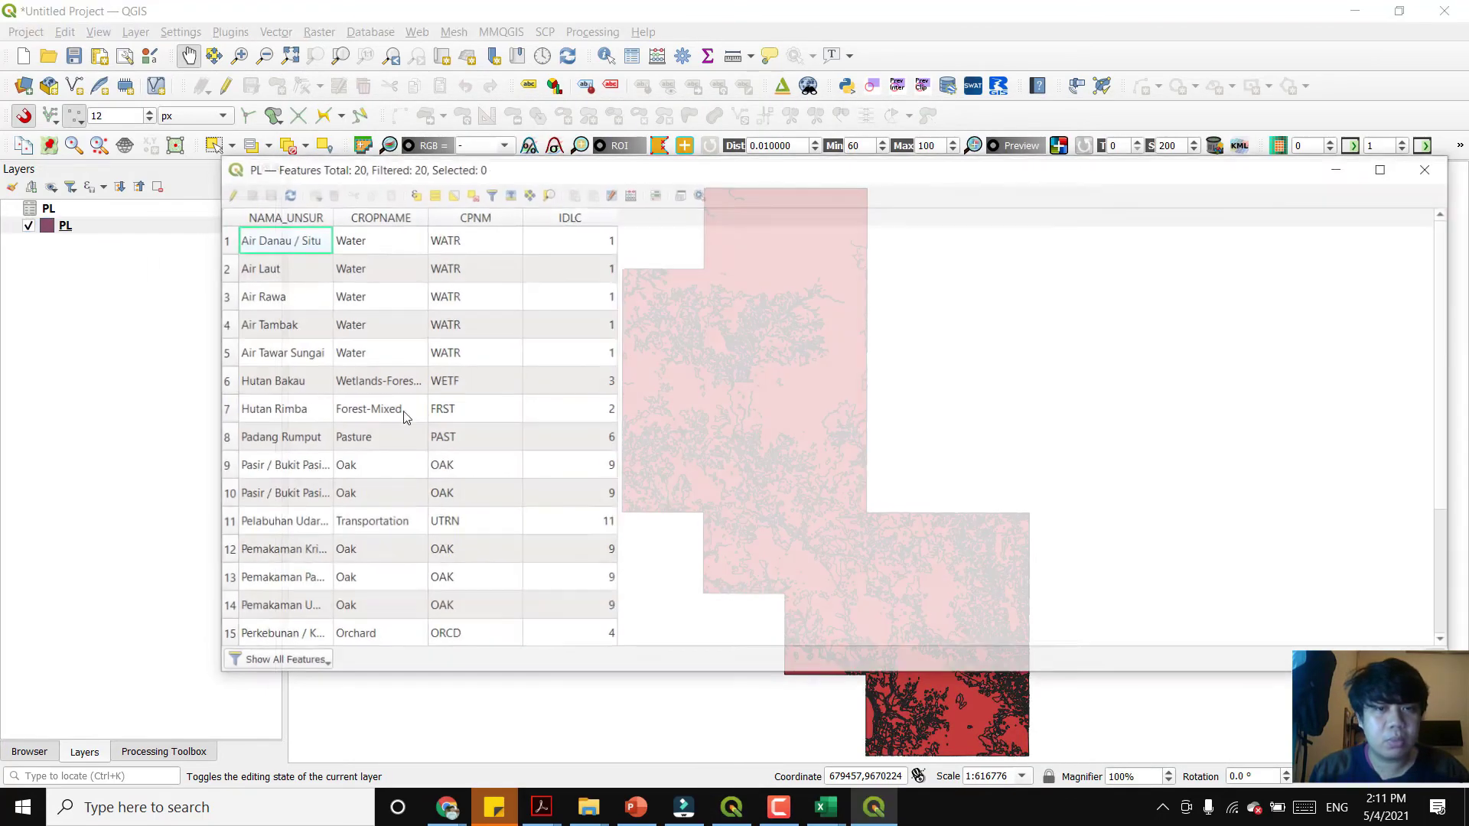
scroll(528, 335, down, 2)
scroll(522, 358, up, 2)
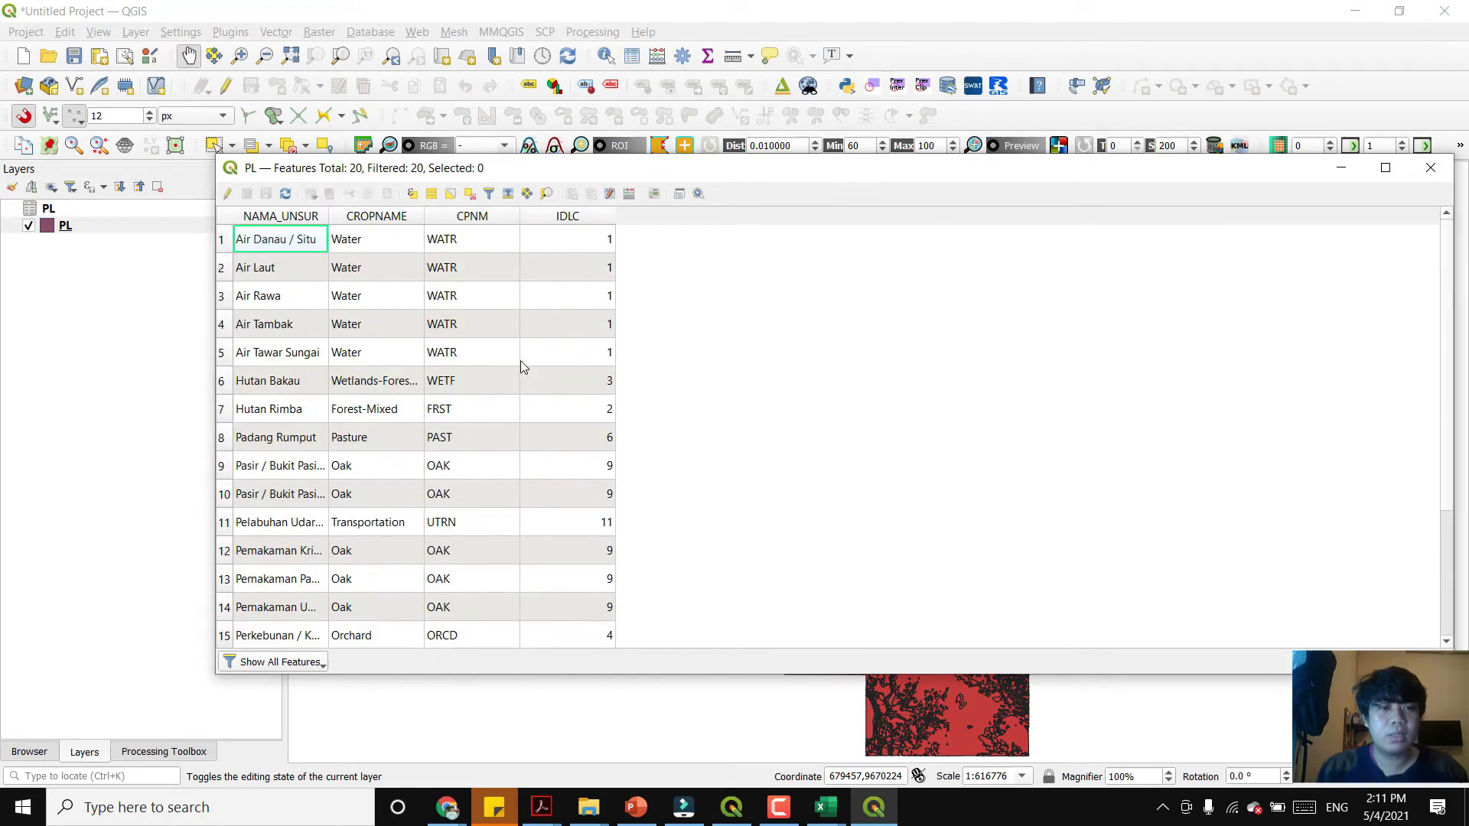
scroll(521, 360, down, 2)
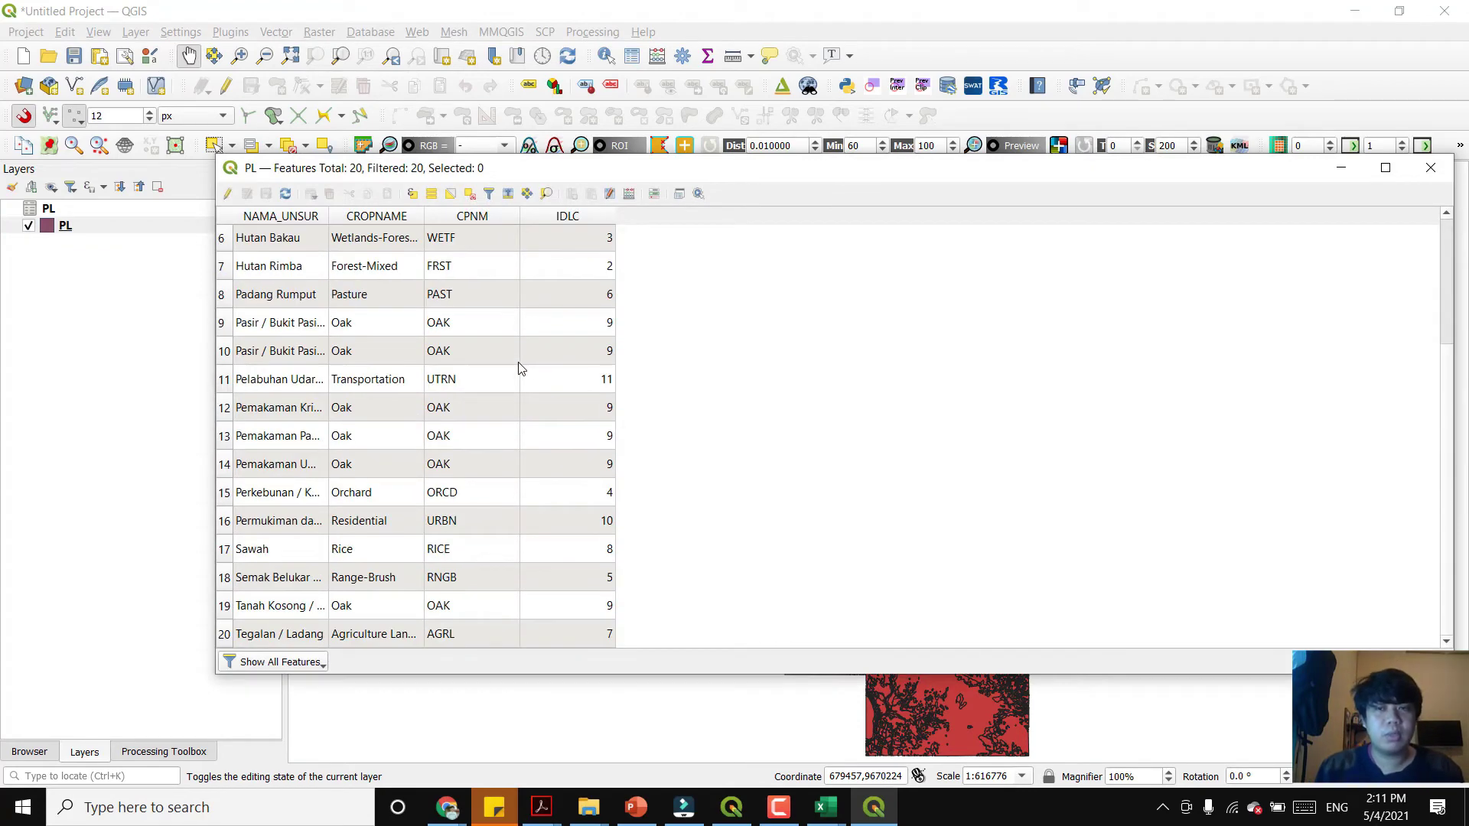
click(1430, 168)
- Start exporting the joined PL polygon layer and choose Documents > Running SWAT di QGIS > Penyiapan Data Tutupan Lahan as the output folder
right_click(125, 224)
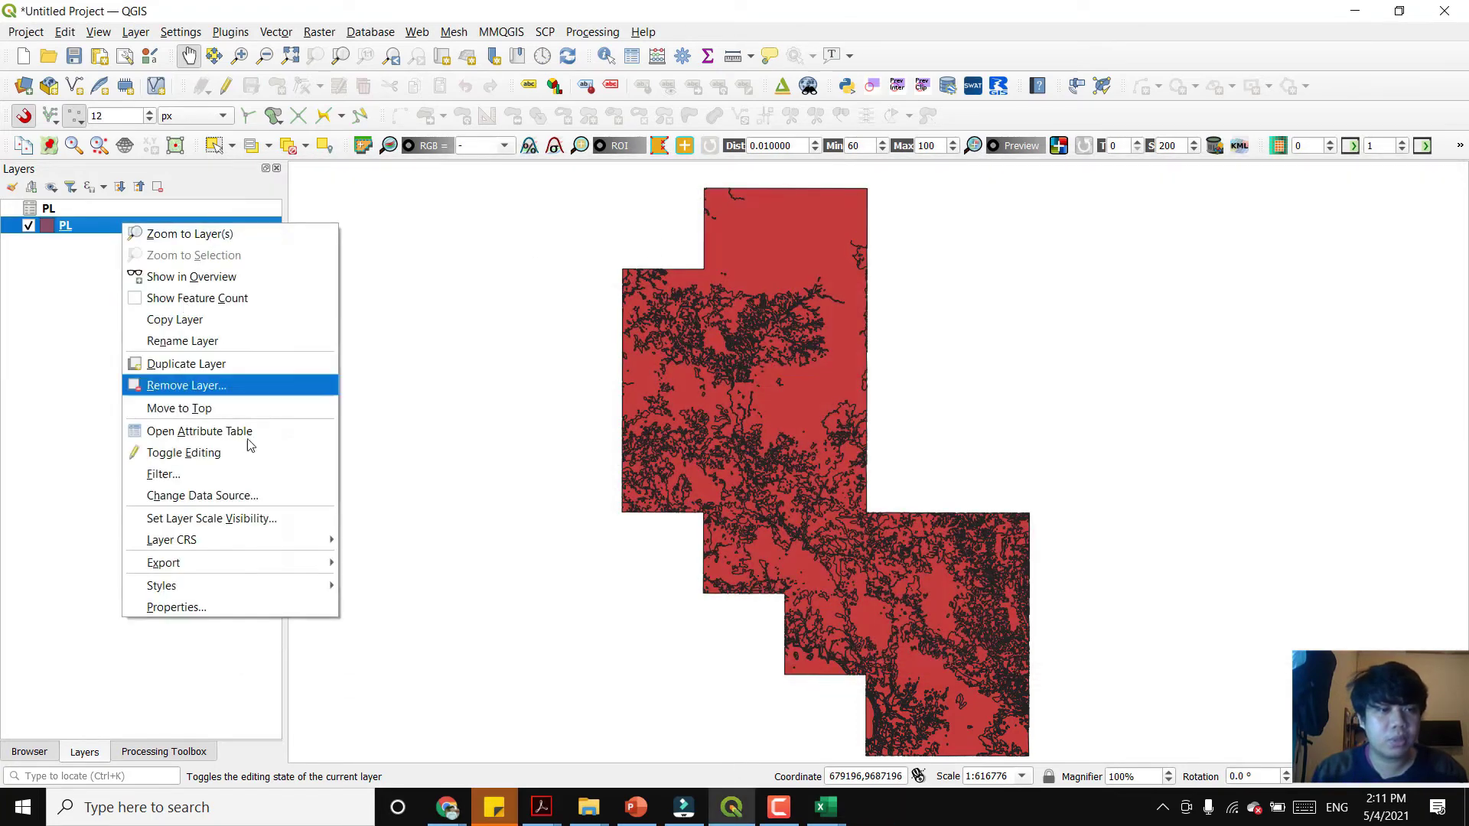
mouse_move(287, 563)
click(422, 566)
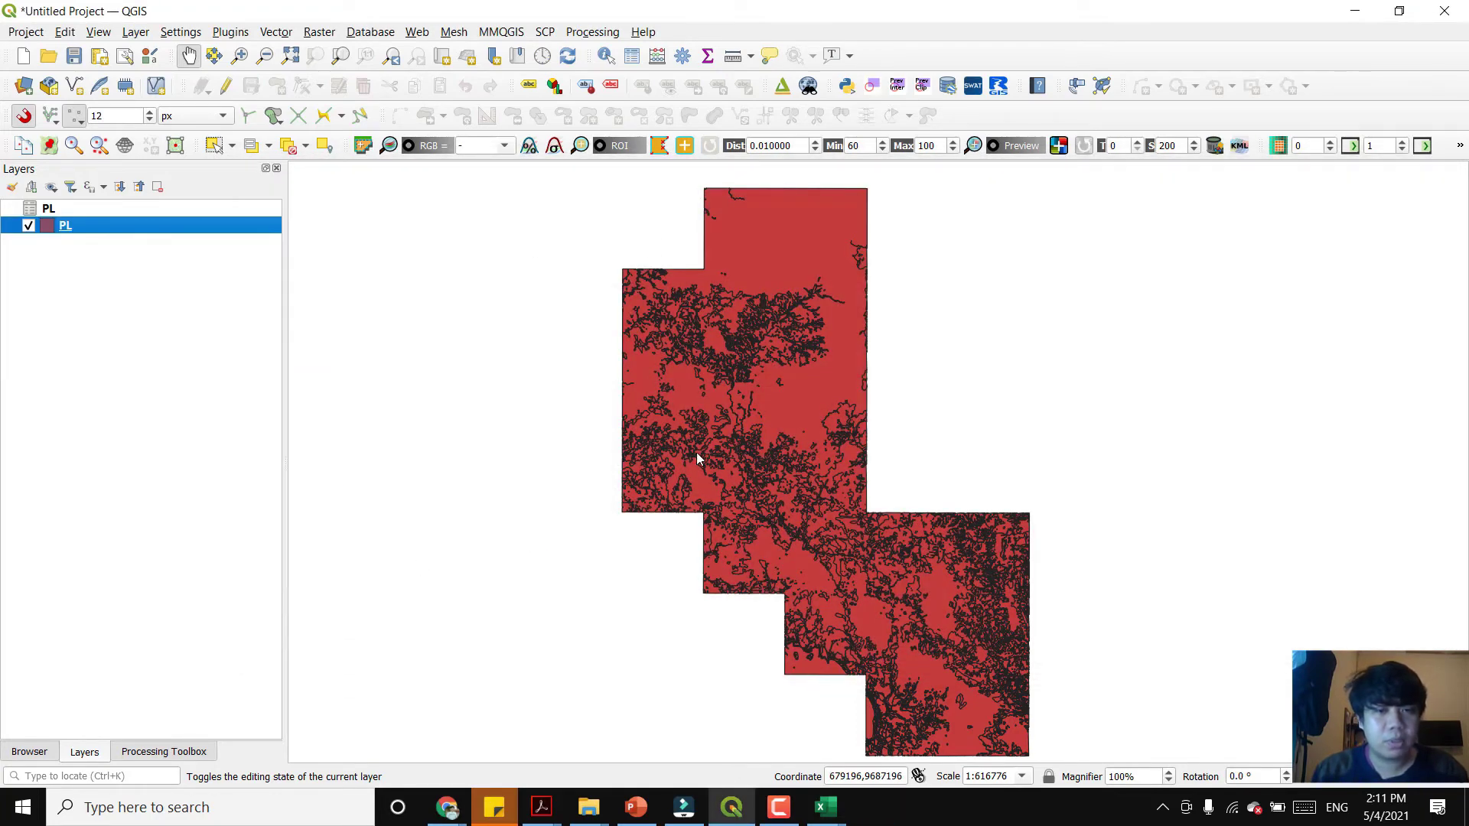
click(919, 337)
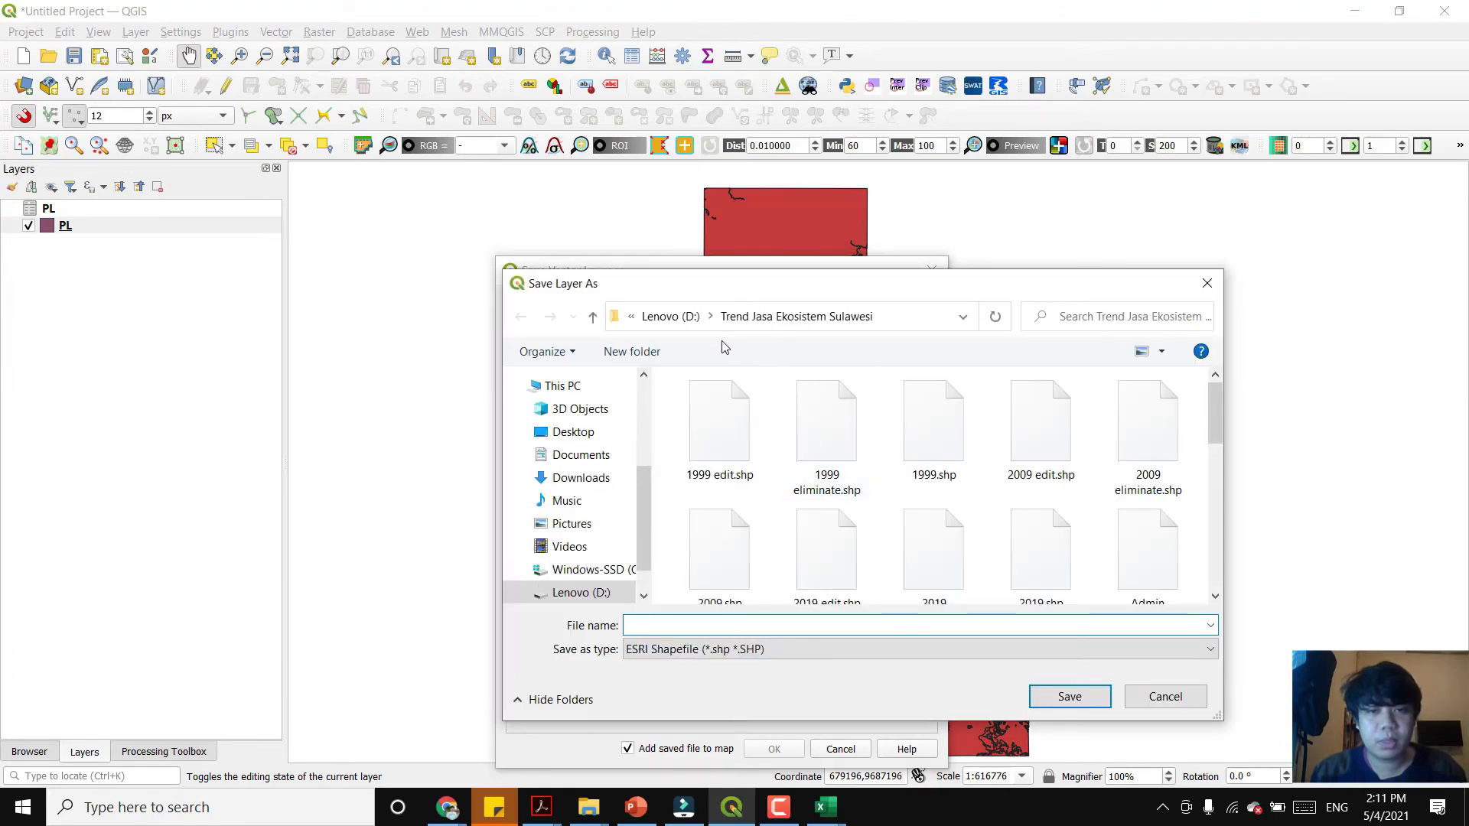
click(580, 455)
scroll(778, 481, down, 15)
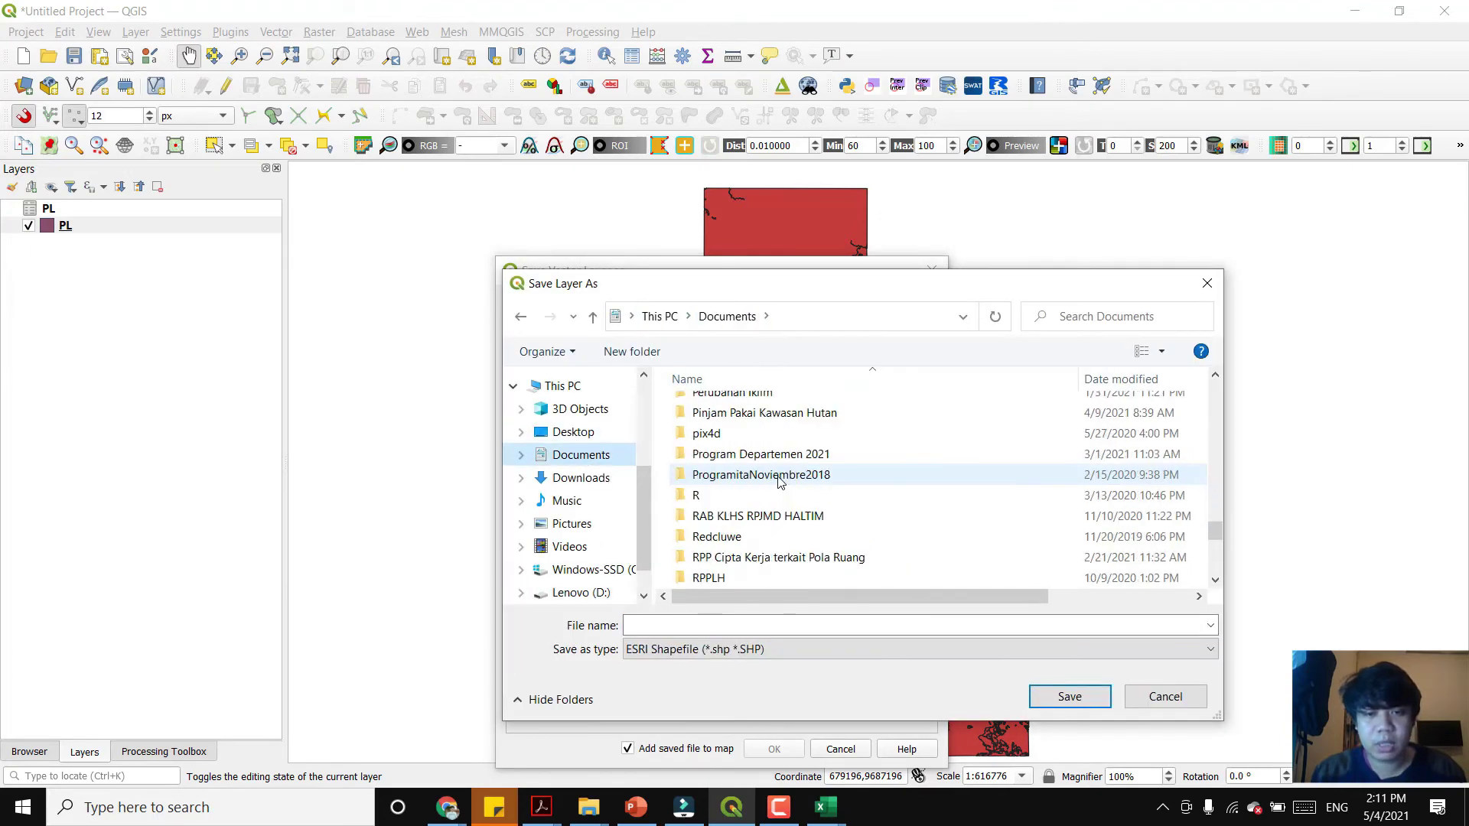
scroll(779, 480, down, 2)
scroll(779, 480, up, 2)
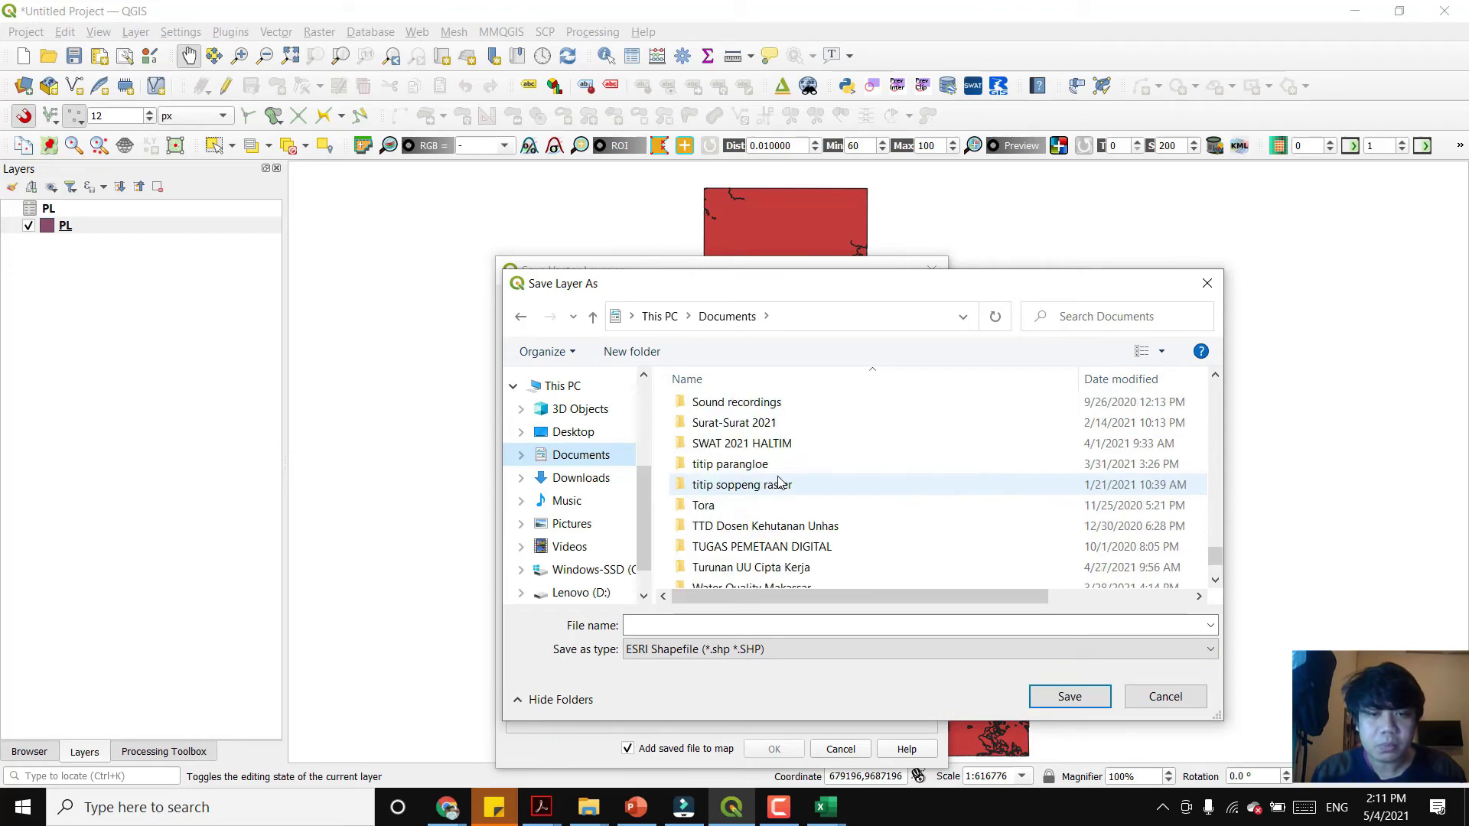
scroll(781, 474, down, 3)
scroll(788, 462, up, 3)
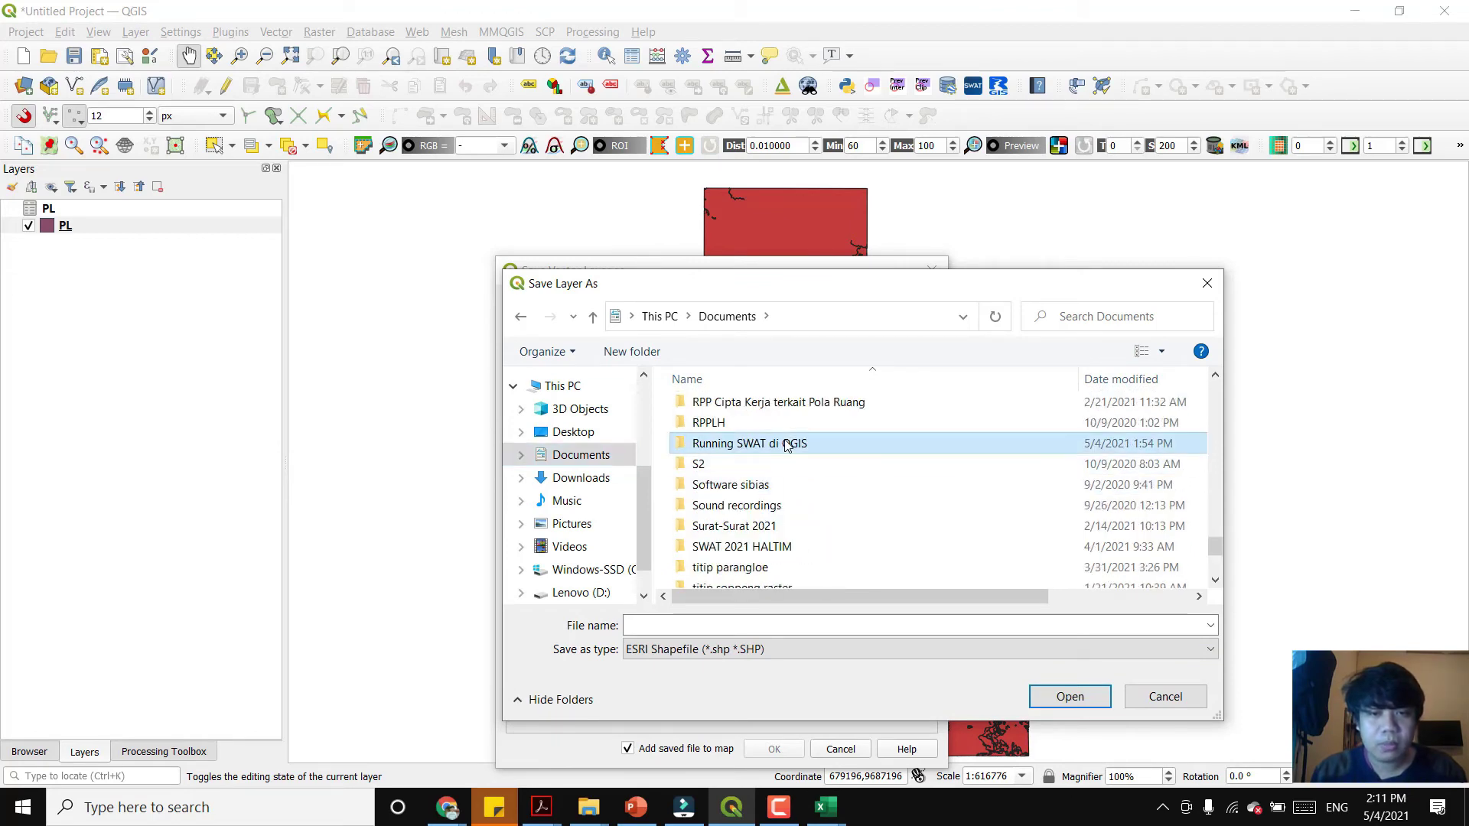
double_click(765, 443)
double_click(761, 471)
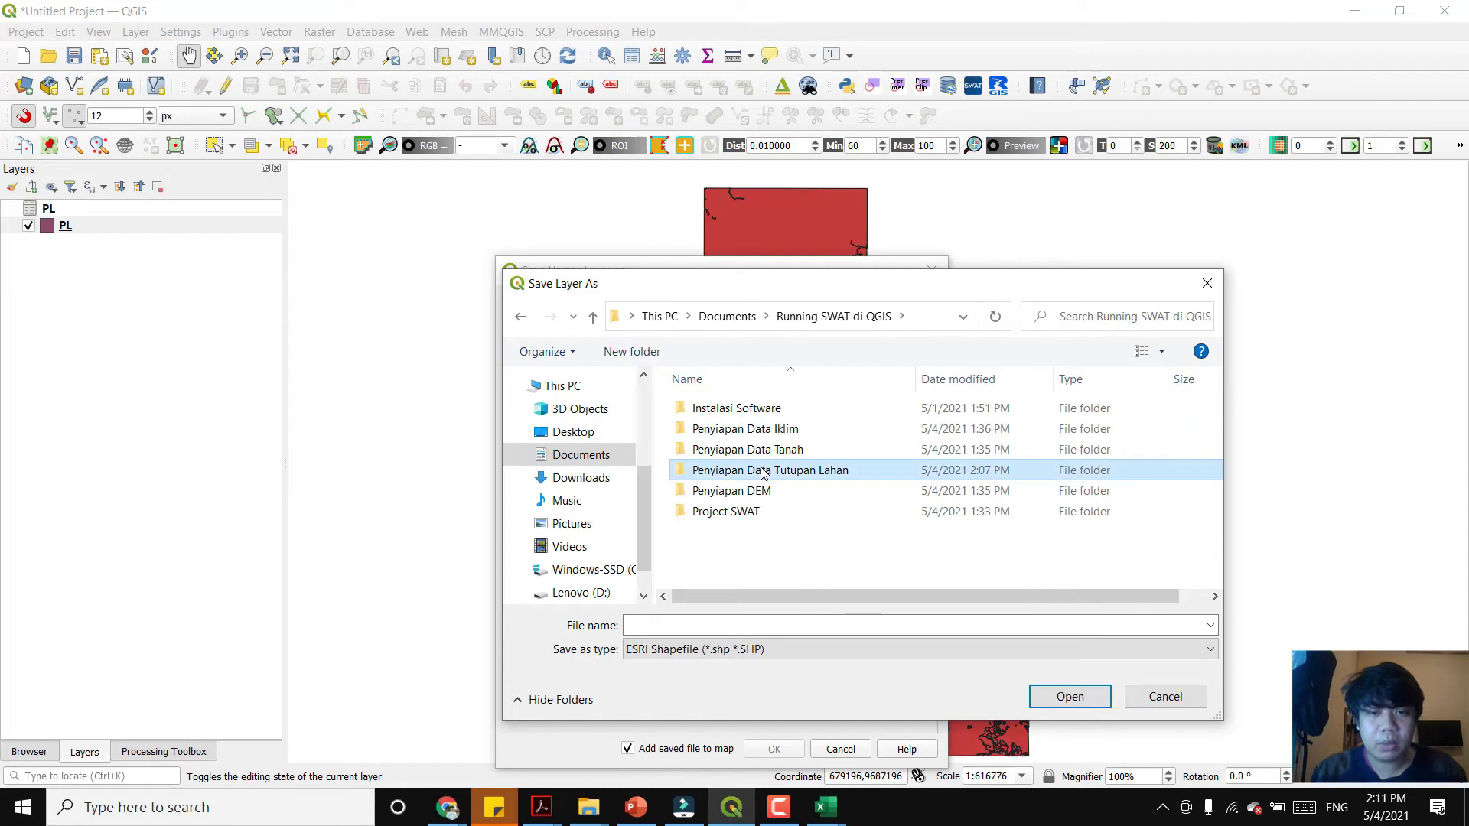
- Name the exported ESRI Shapefile PL_SWAT and accept it as the output file
click(682, 623)
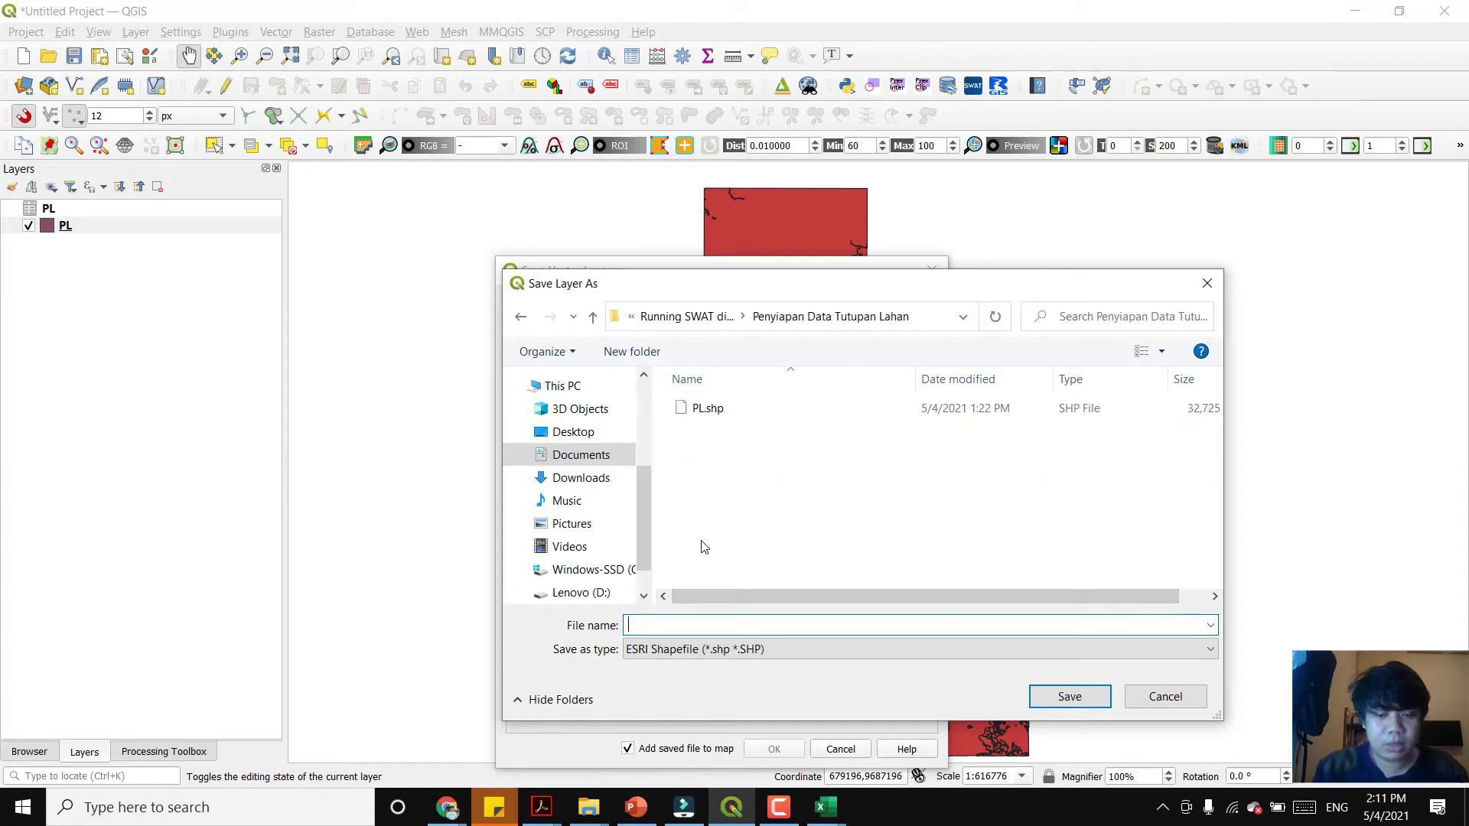
text(PL_SWAT)
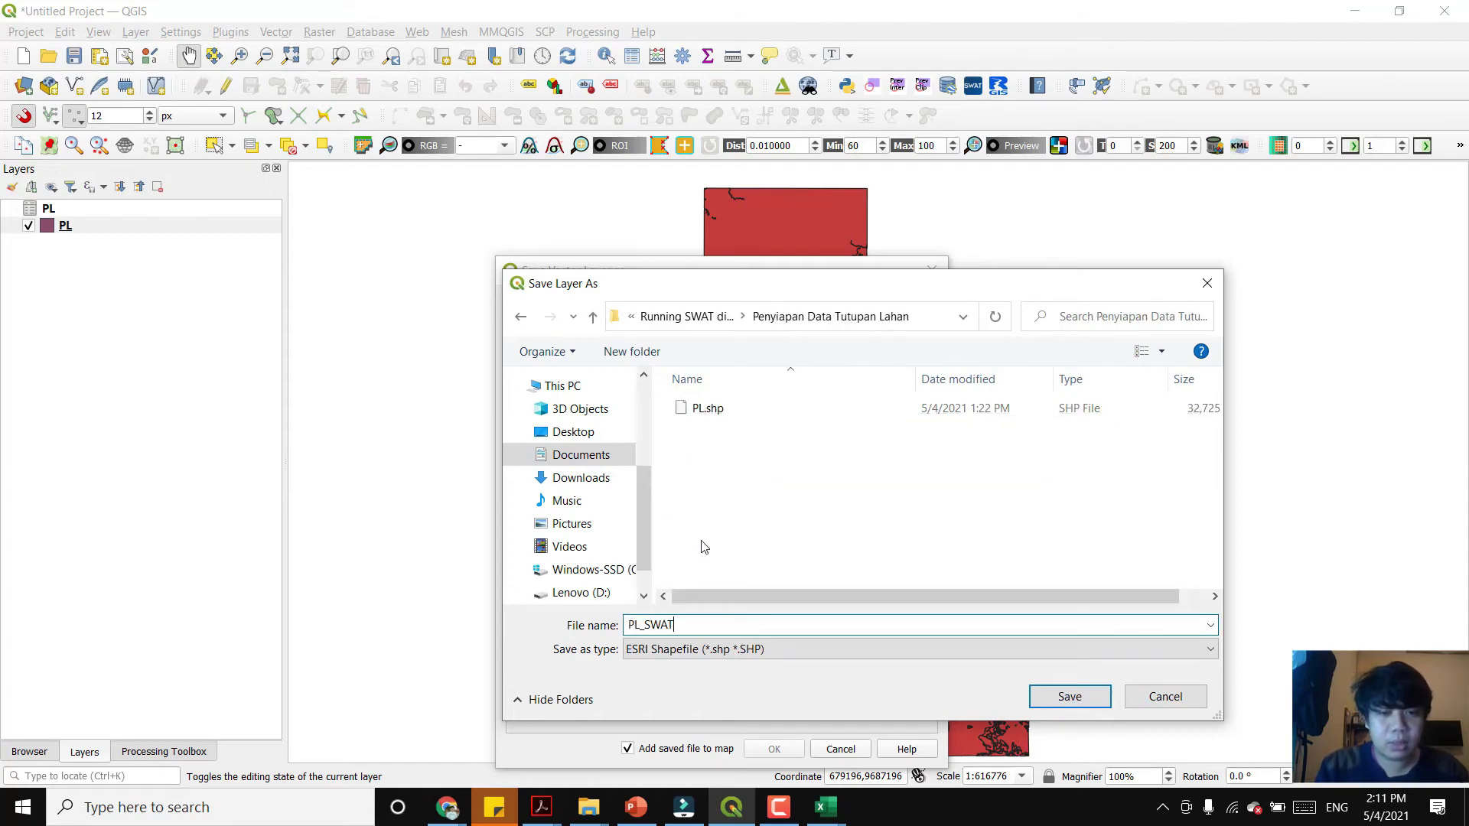
click(1080, 702)
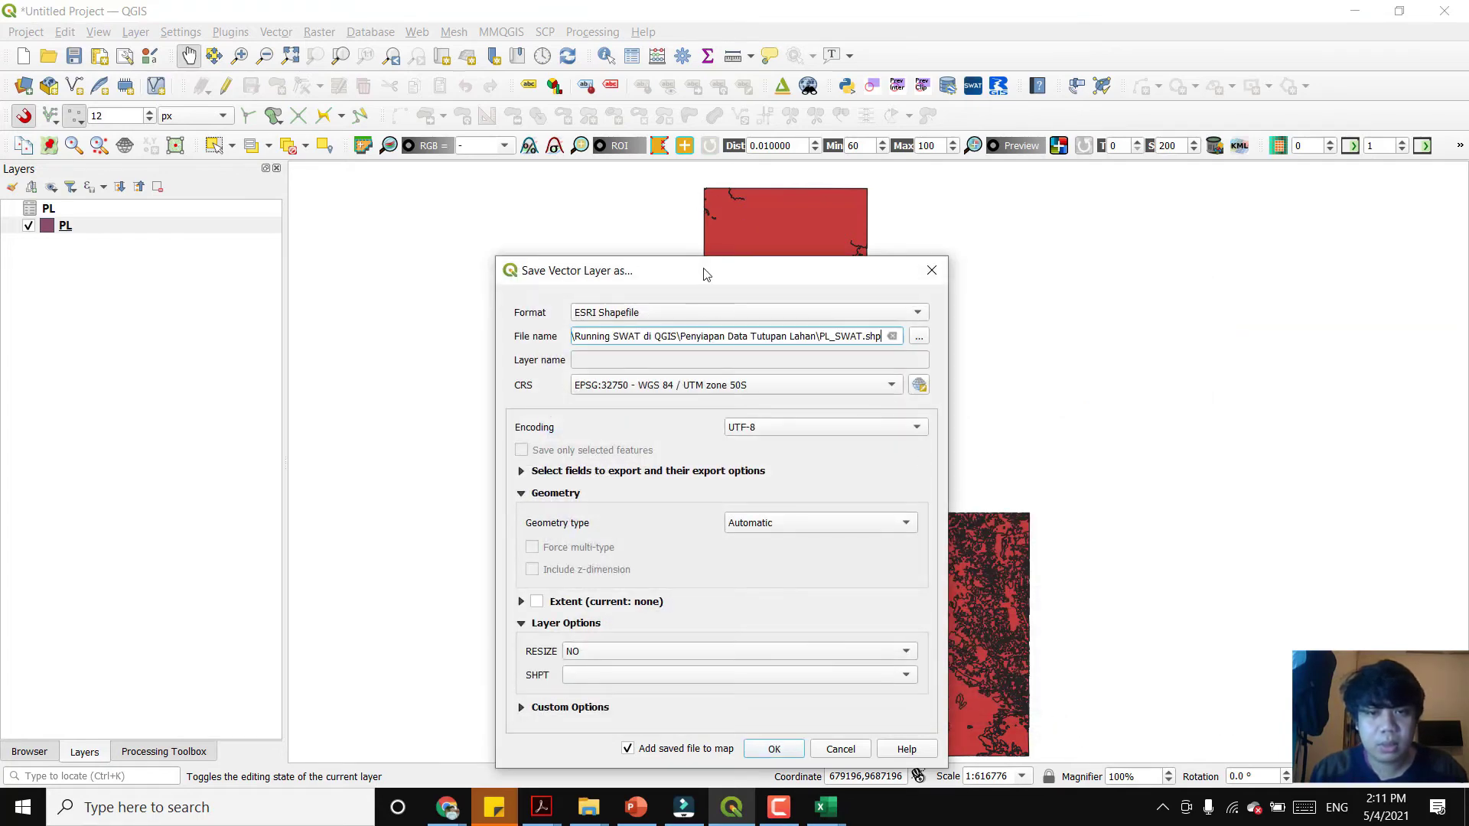
- Run the PL_SWAT shapefile export with the saved file added to the map
drag(706, 274, 696, 192)
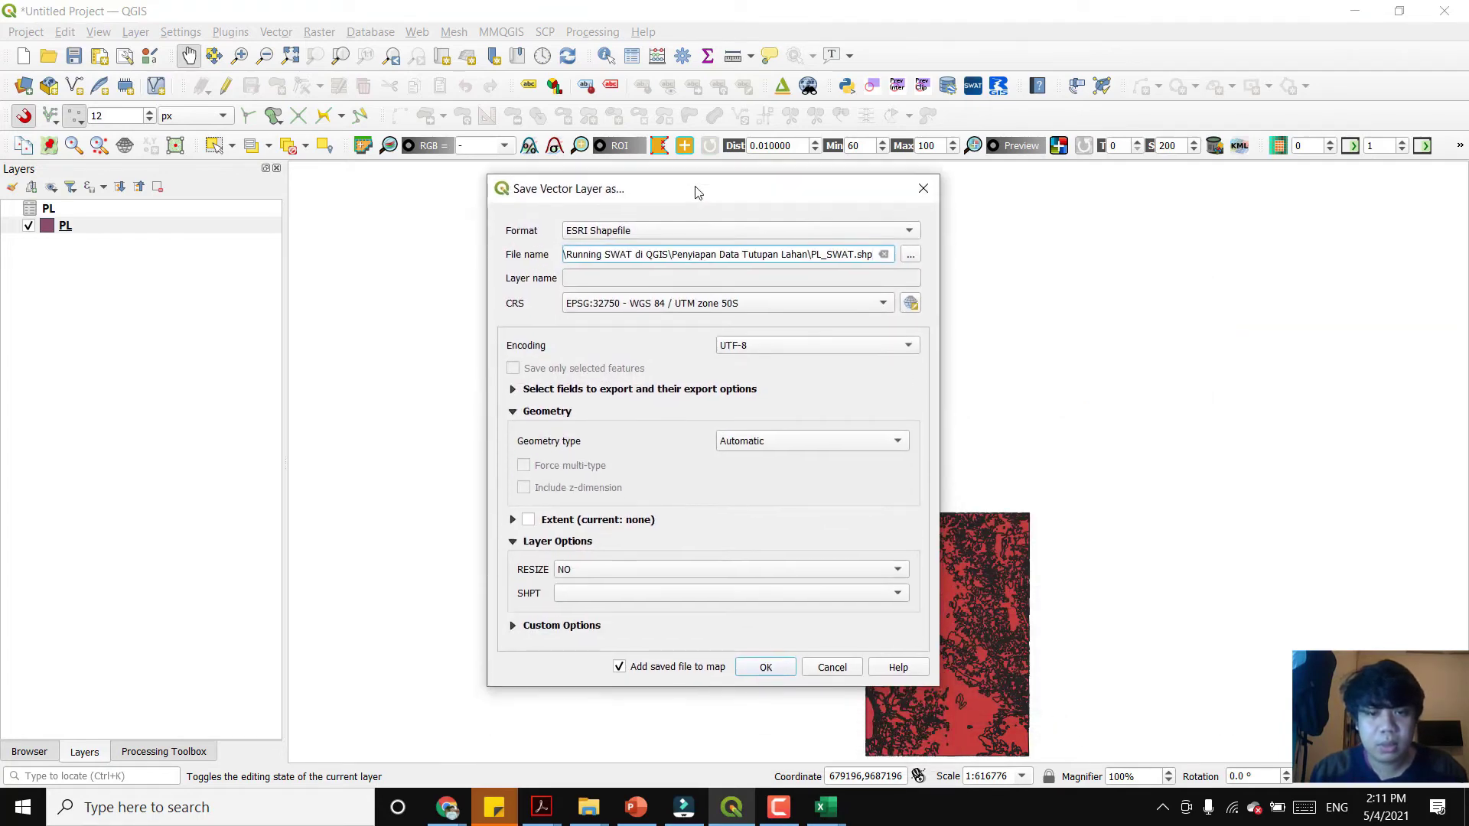
click(766, 668)
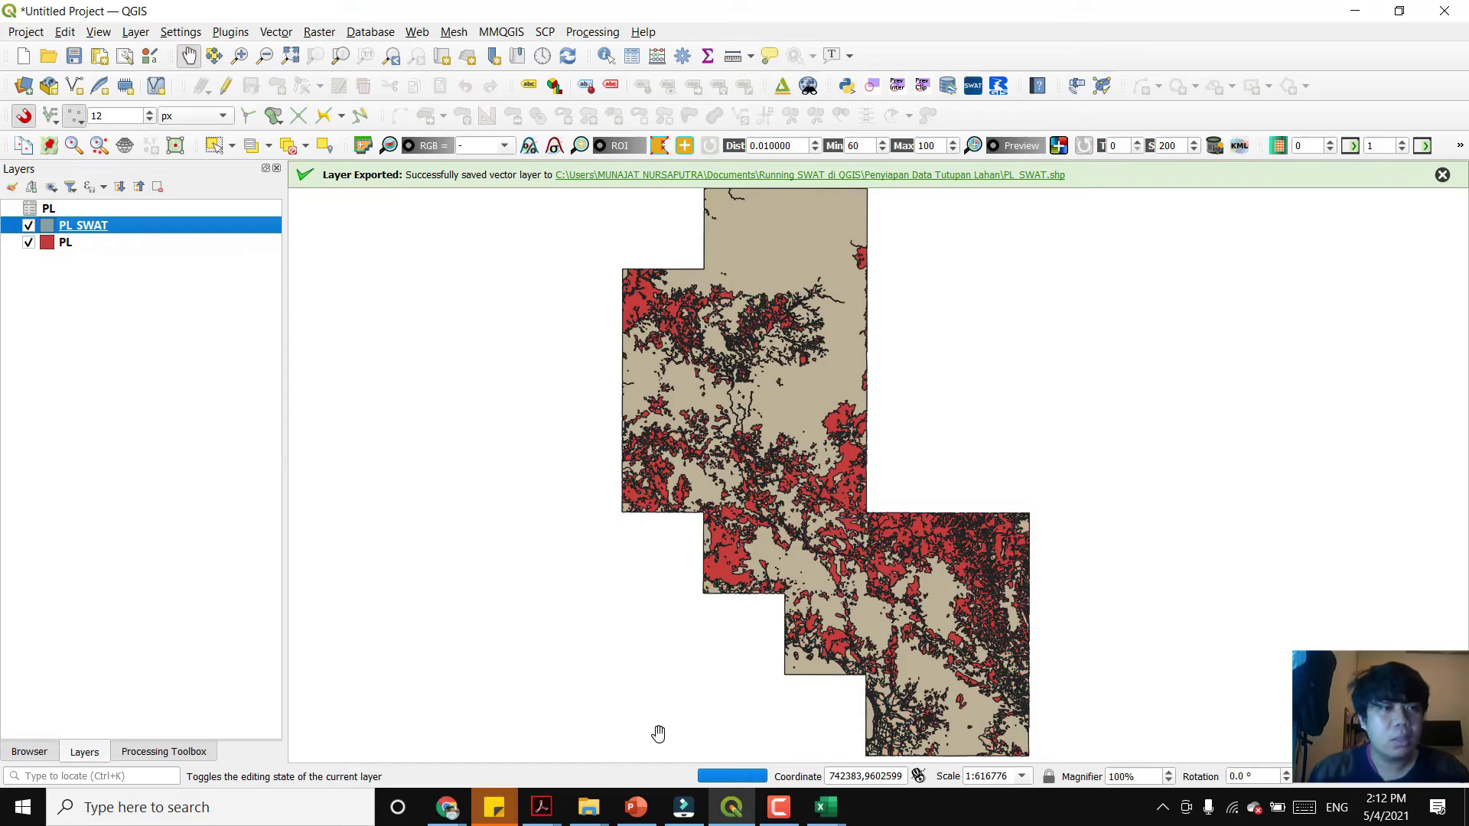
- Remove the PL table and the original PL polygon layer from the project, keeping only PL_SWAT
right_click(125, 212)
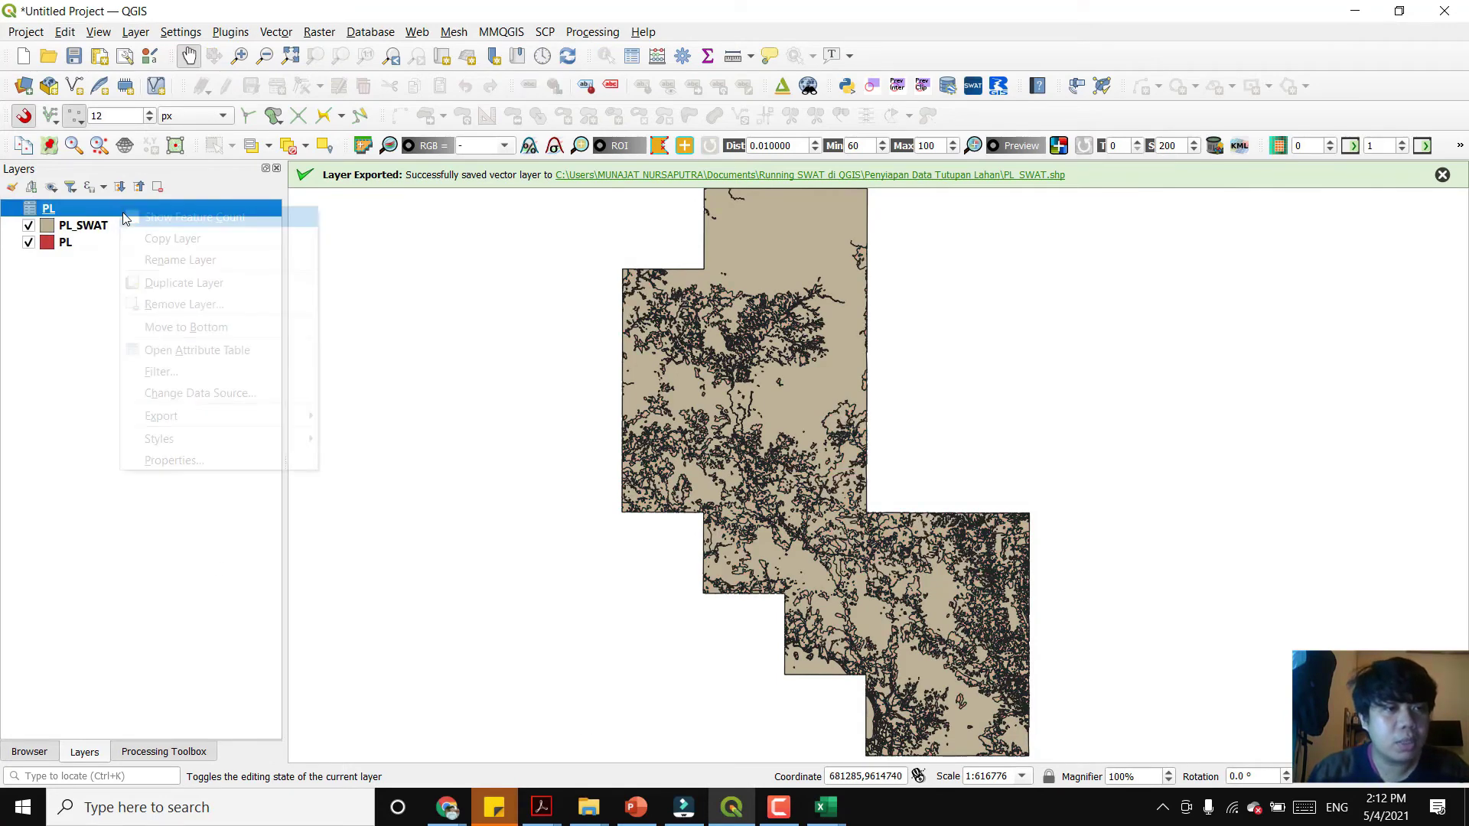
click(183, 301)
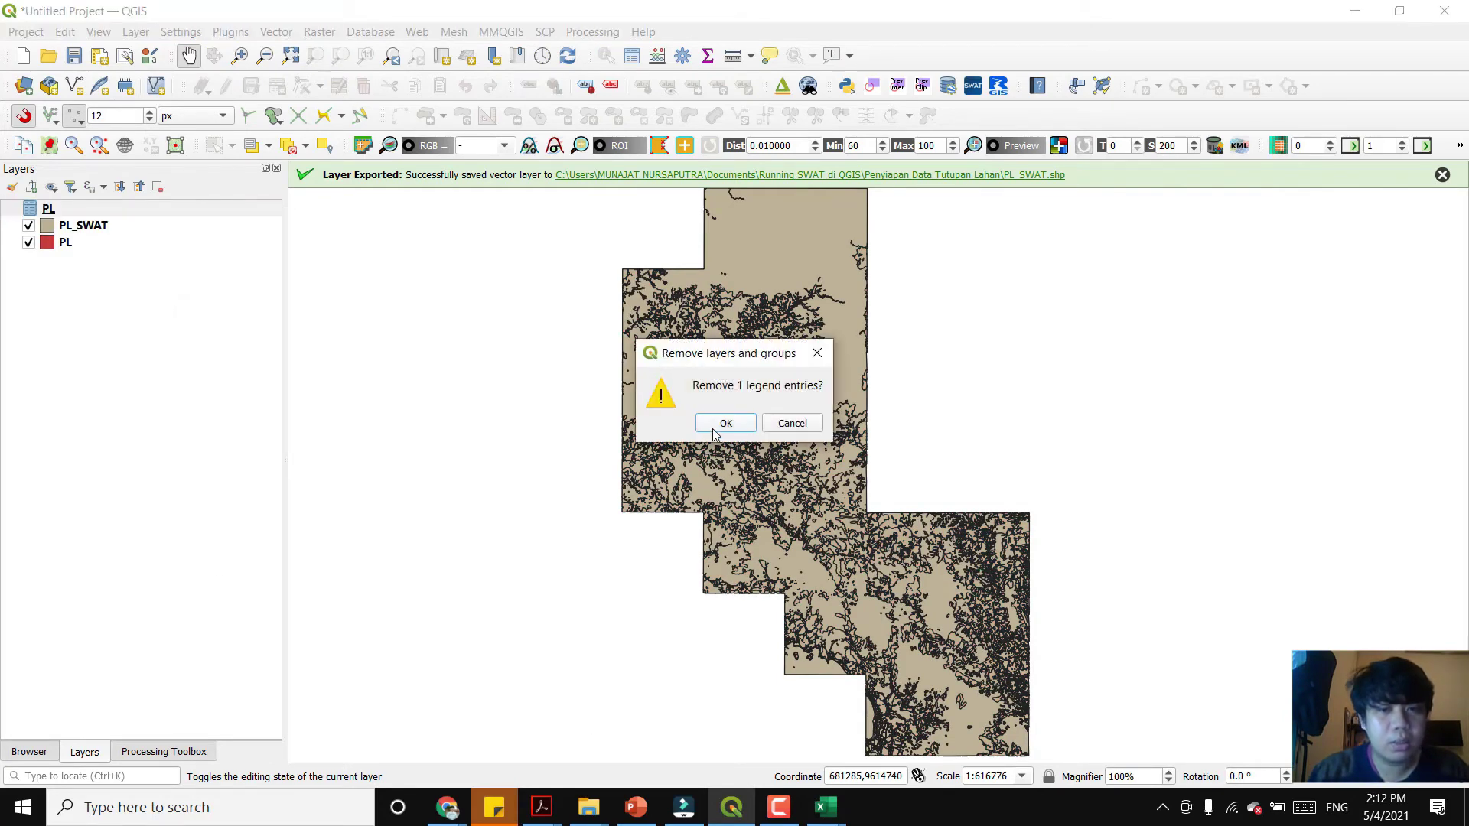
key(Return)
click(110, 231)
right_click(110, 236)
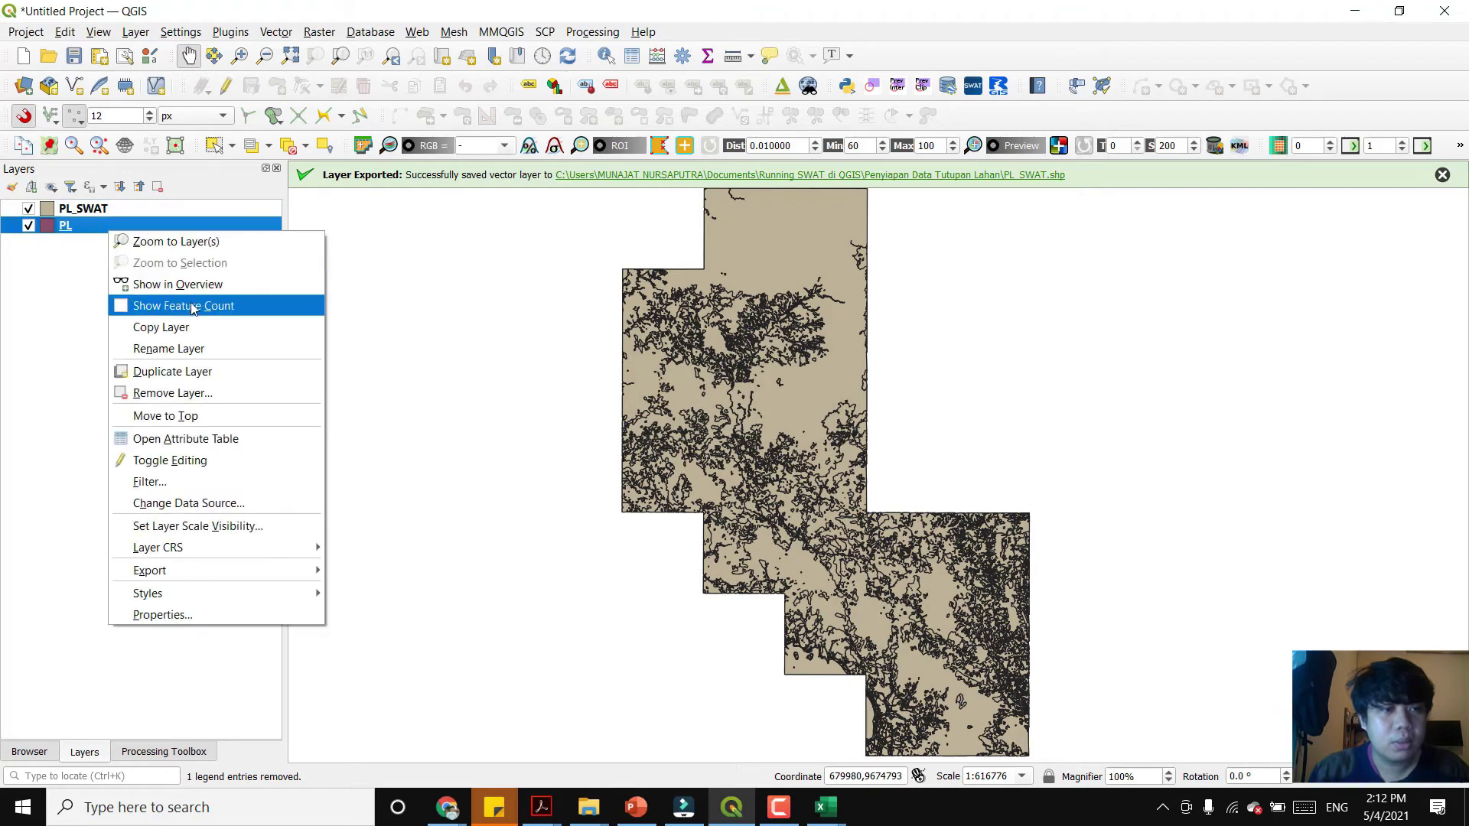
click(205, 393)
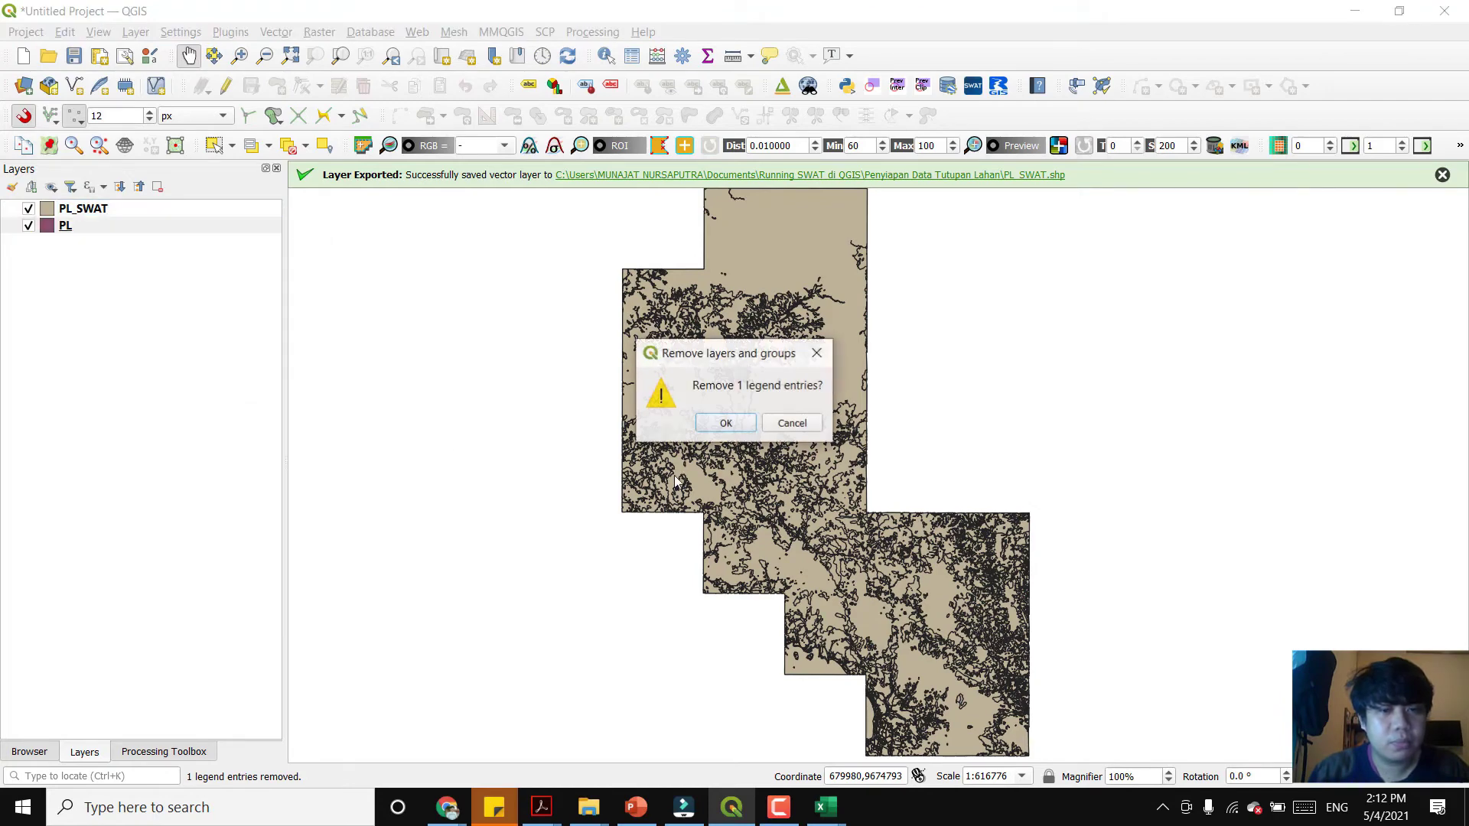
click(725, 423)
- Check the land cover codes in the PL_SWAT attribute table, sorted by IDLC in ascending order, and close the table
right_click(127, 218)
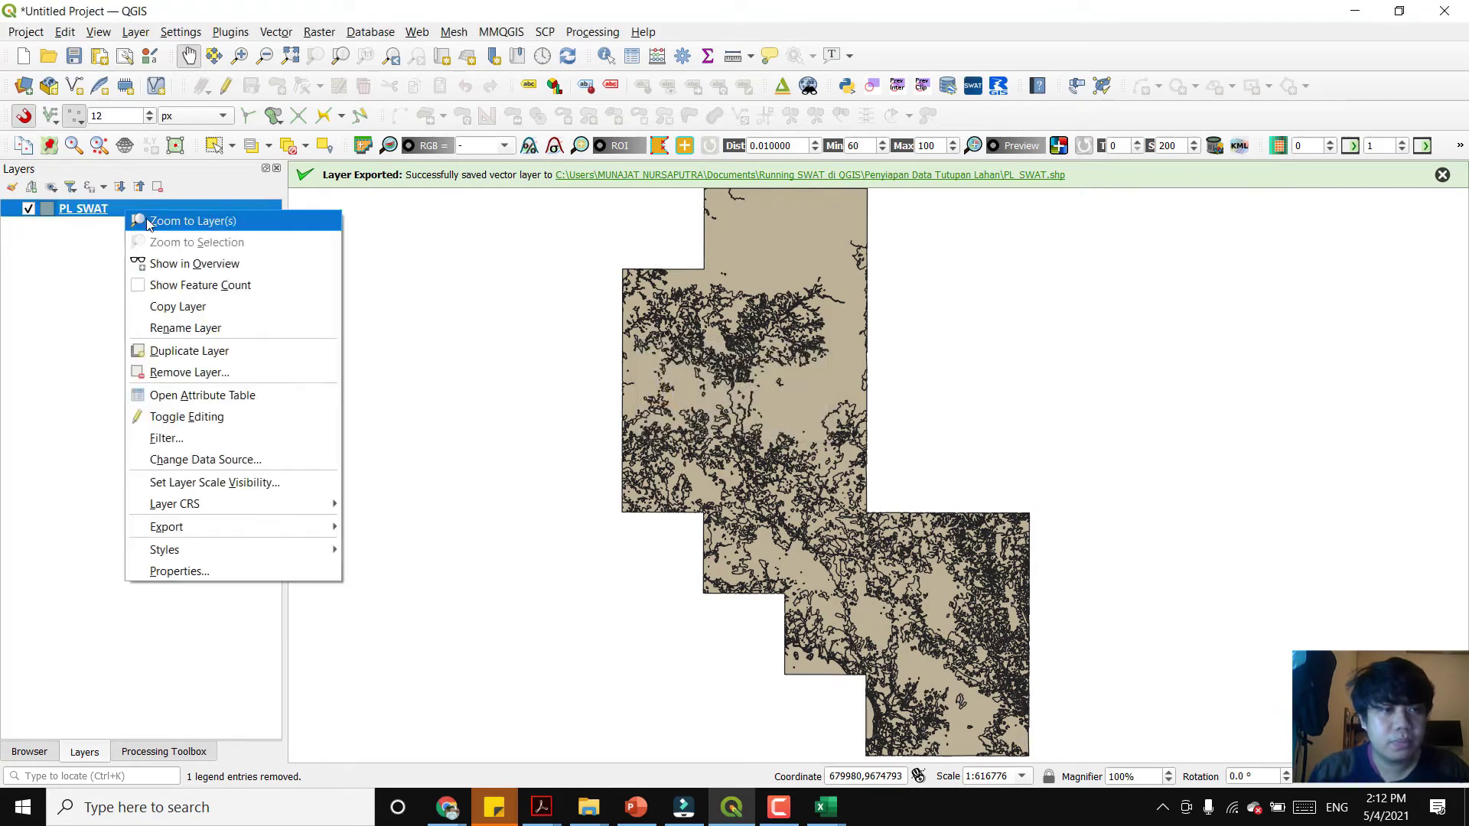
click(231, 397)
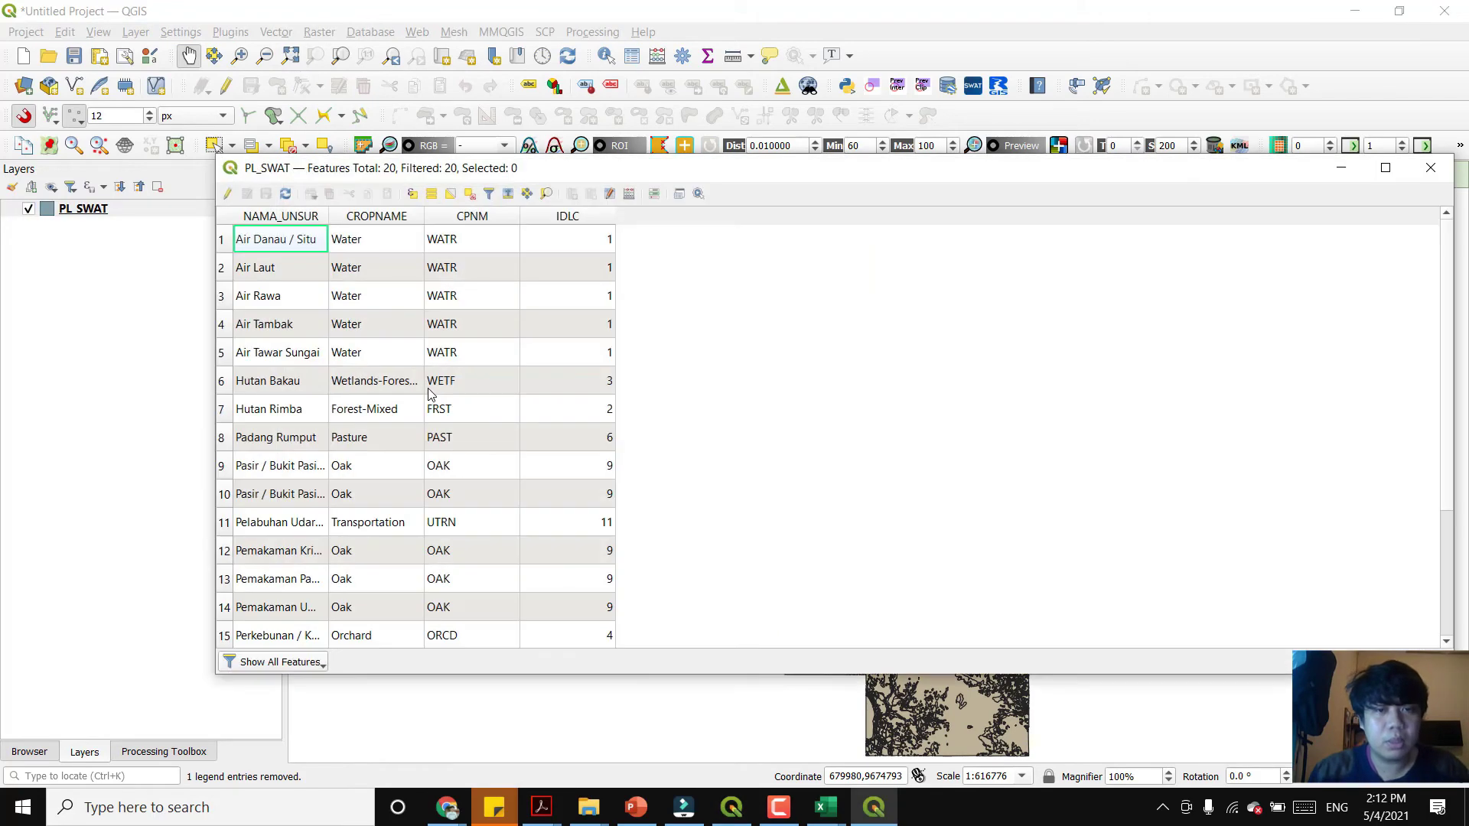
scroll(476, 343, down, 2)
scroll(475, 342, up, 2)
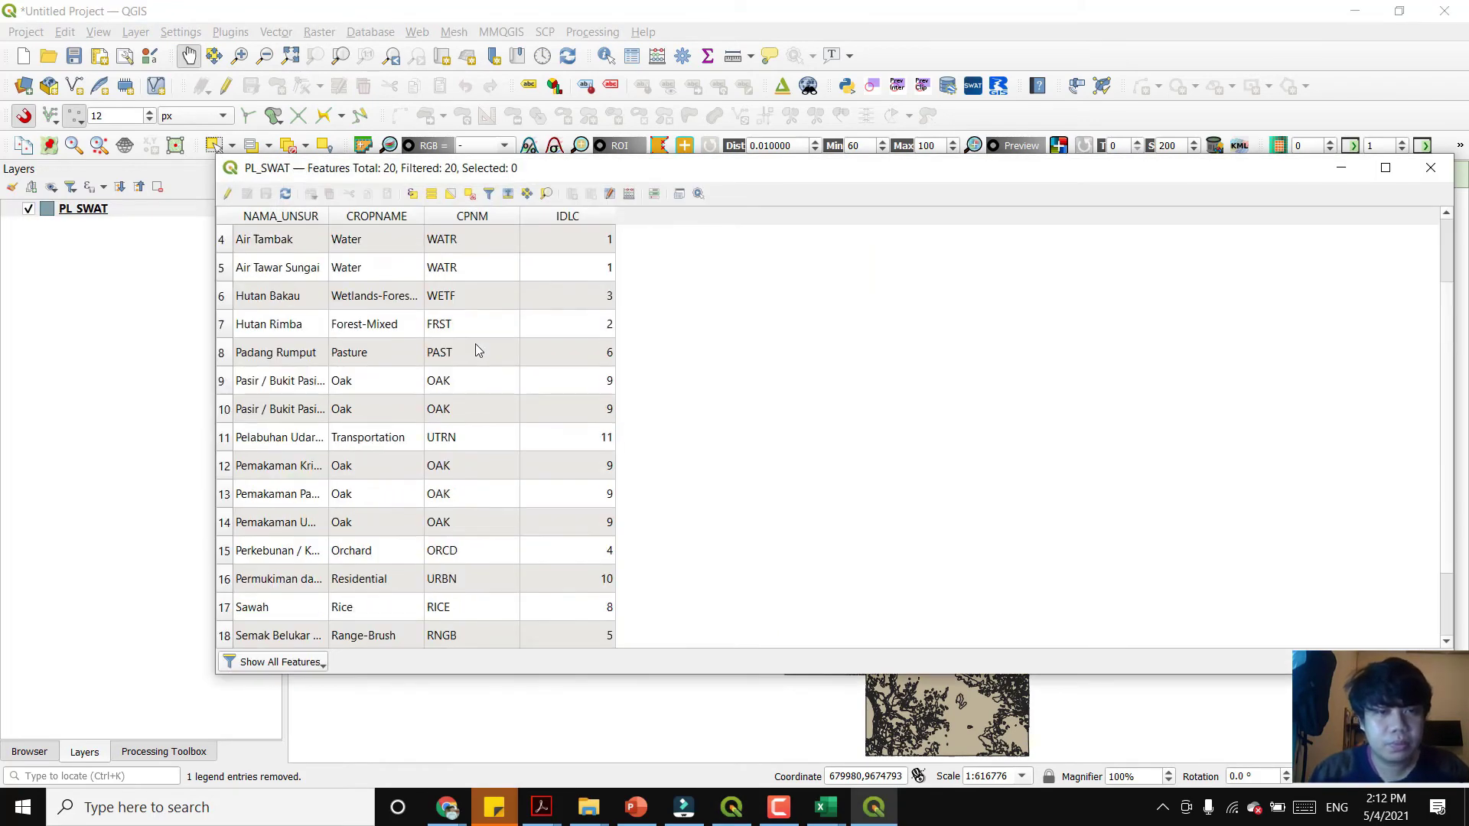
click(579, 218)
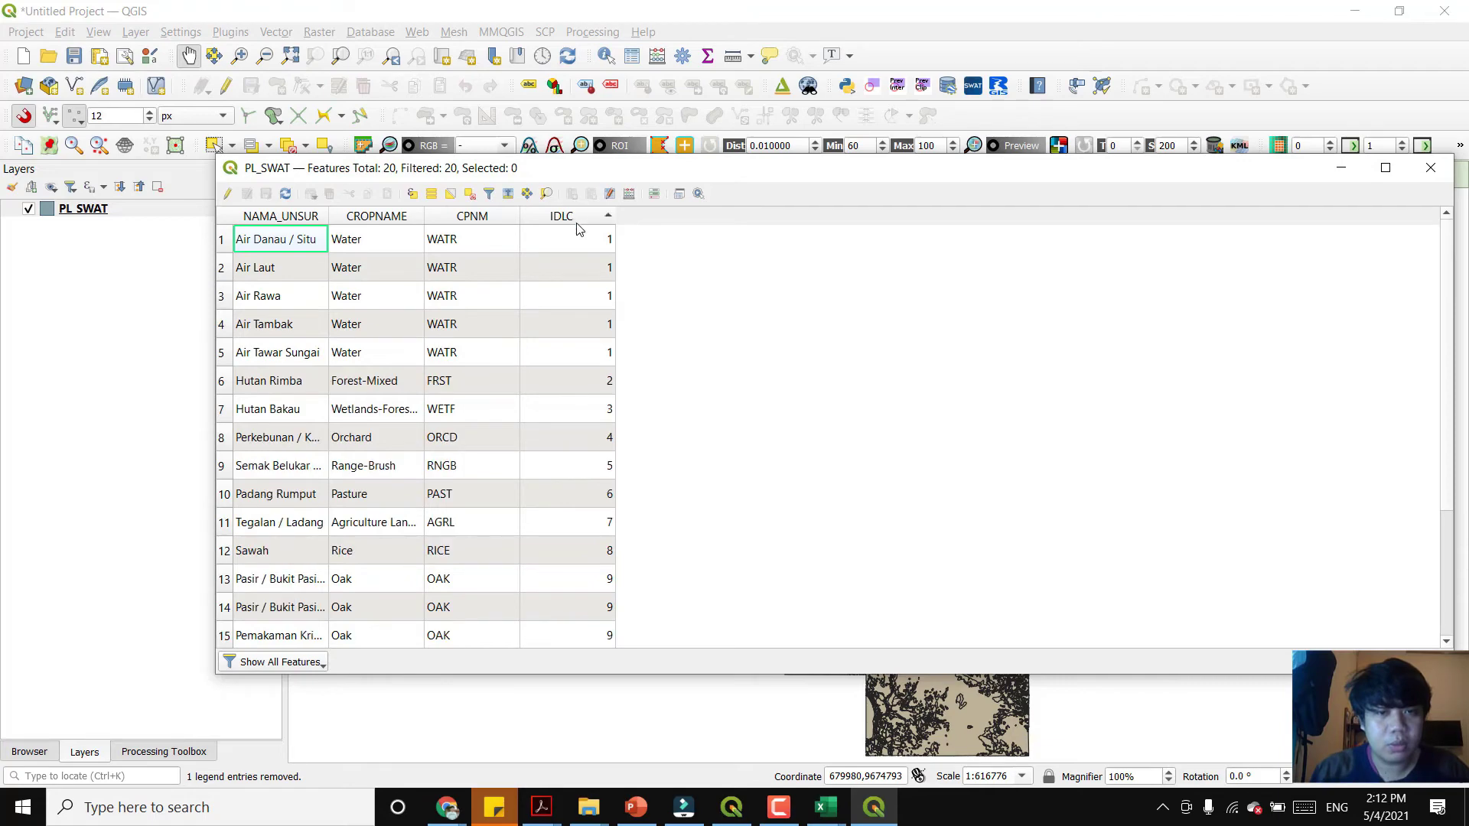
scroll(574, 344, down, 2)
scroll(570, 348, up, 2)
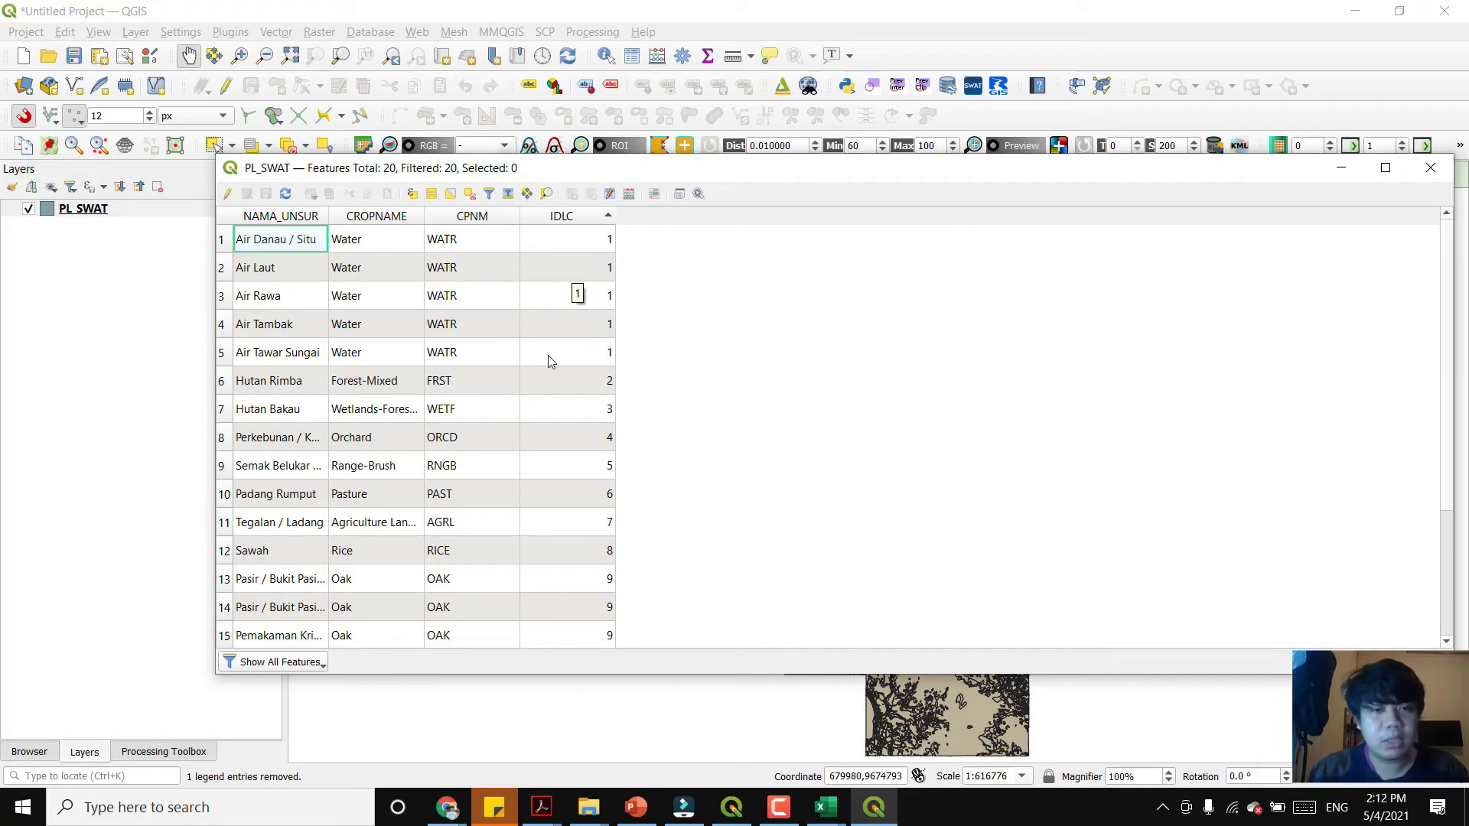
scroll(547, 355, down, 2)
scroll(558, 401, up, 2)
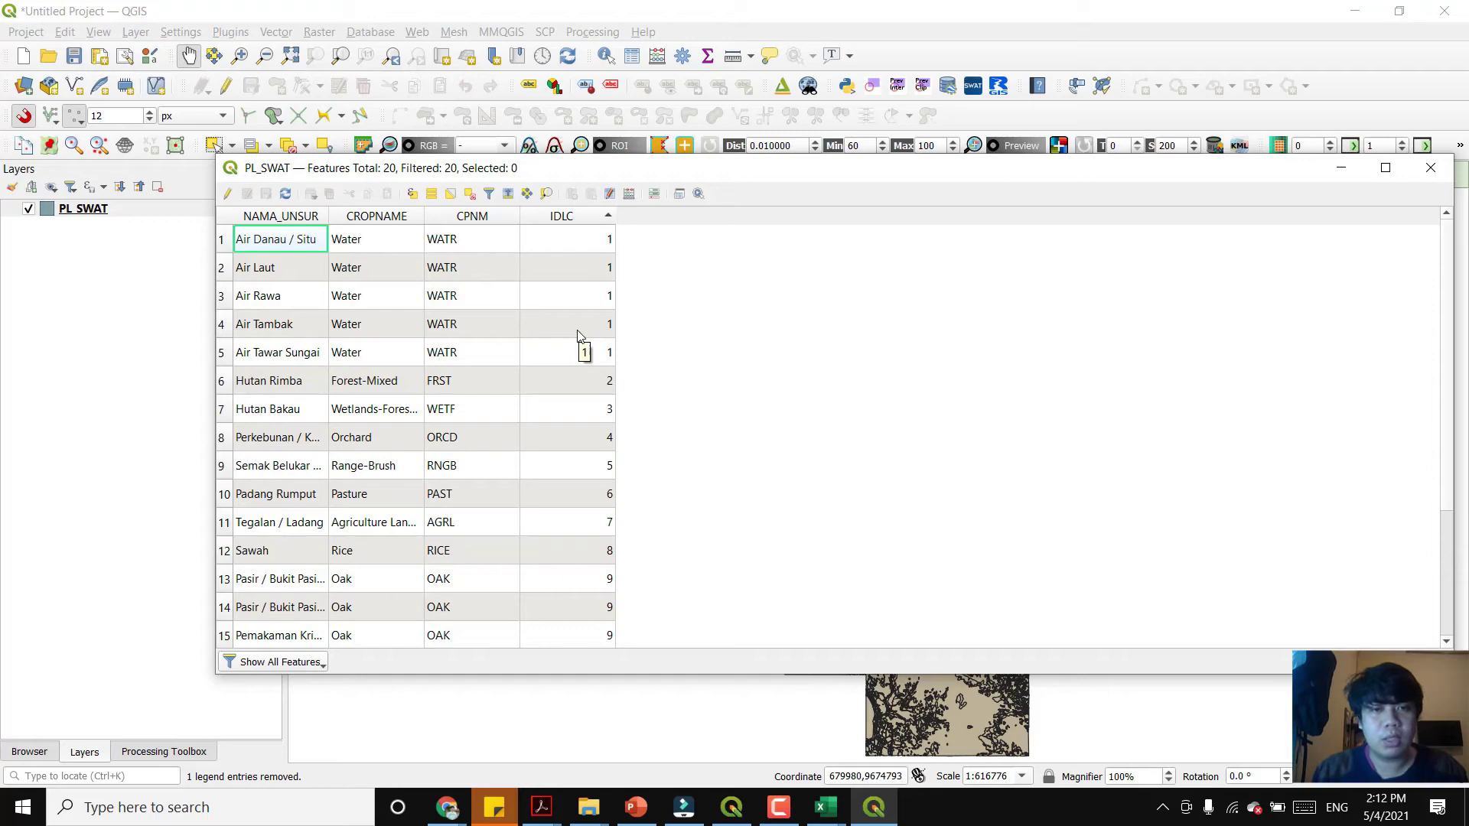
click(1429, 170)
- Switch to PL.csv in Excel and add a new sheet named "lookup PL"
mouse_move(824, 813)
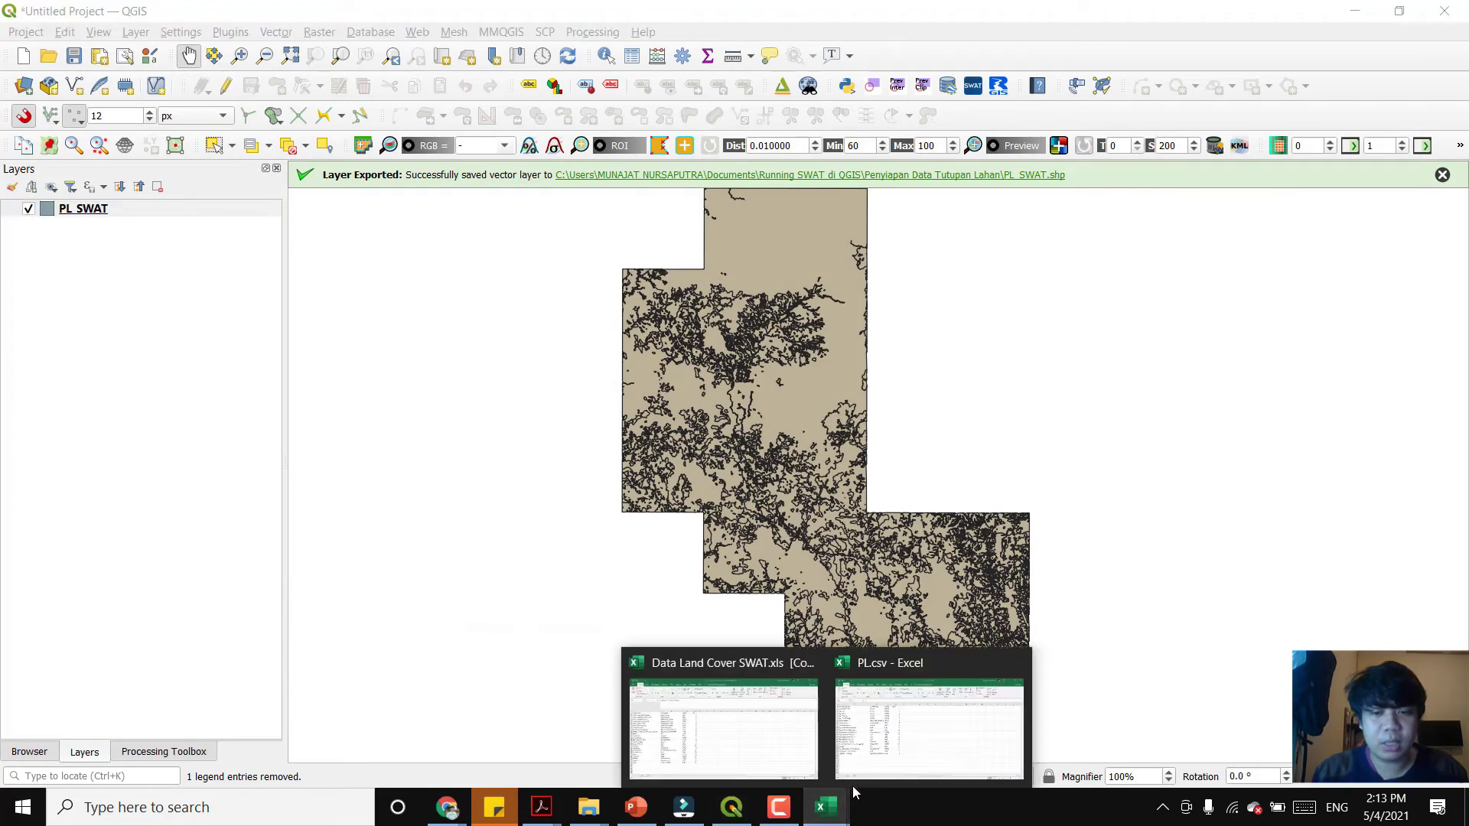
click(880, 764)
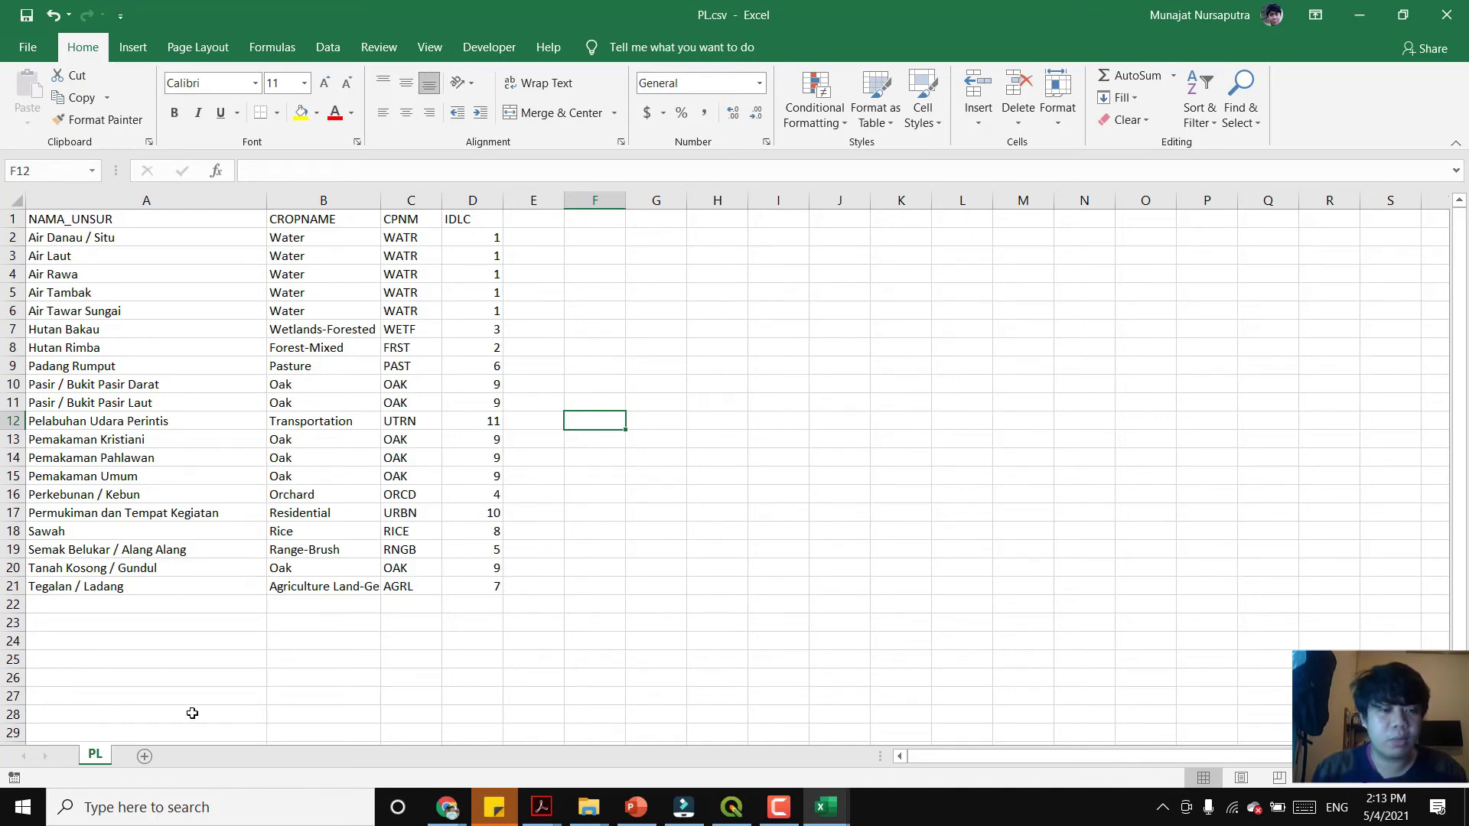
click(145, 756)
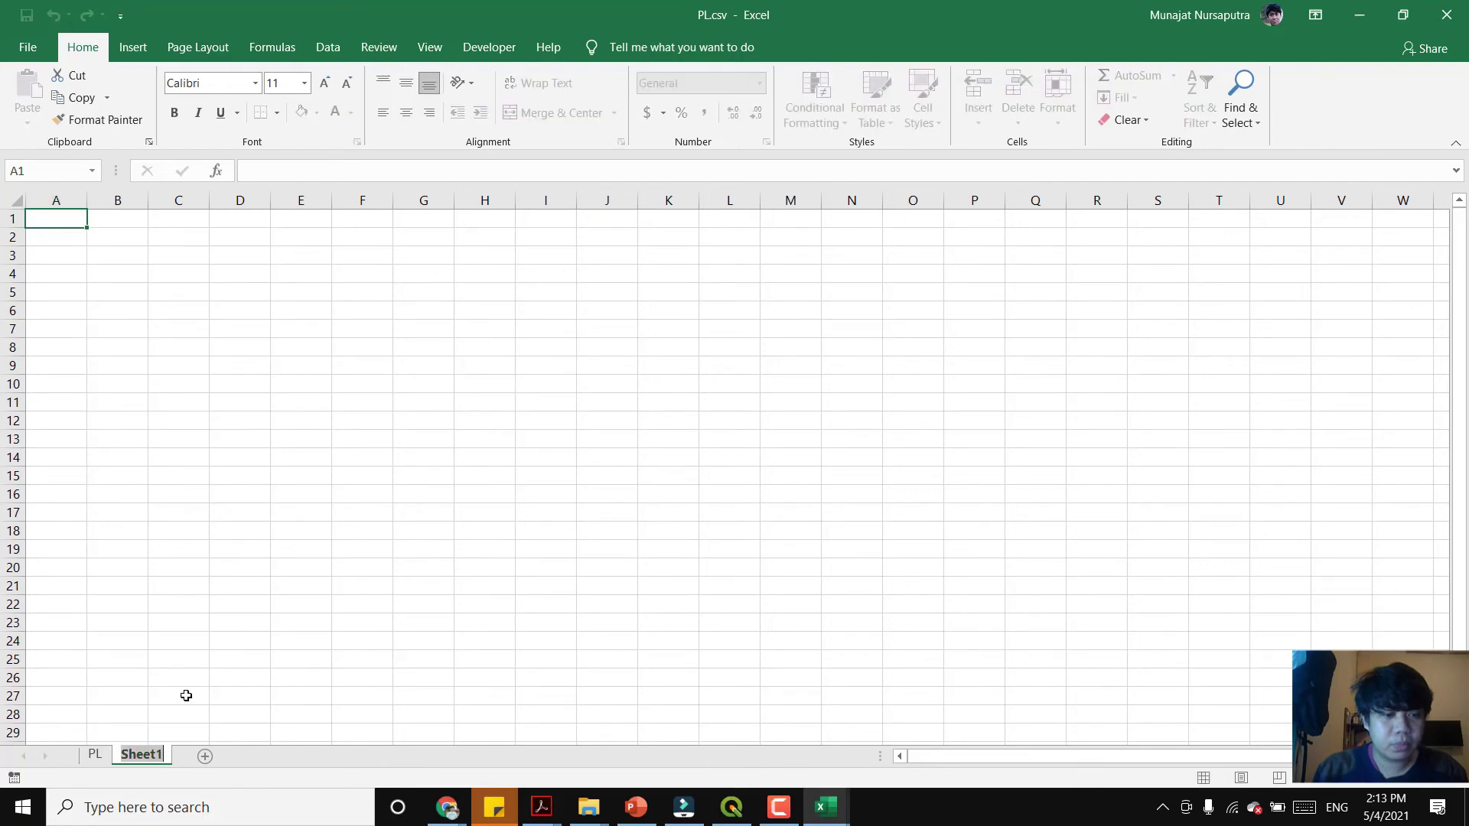
text(looku)
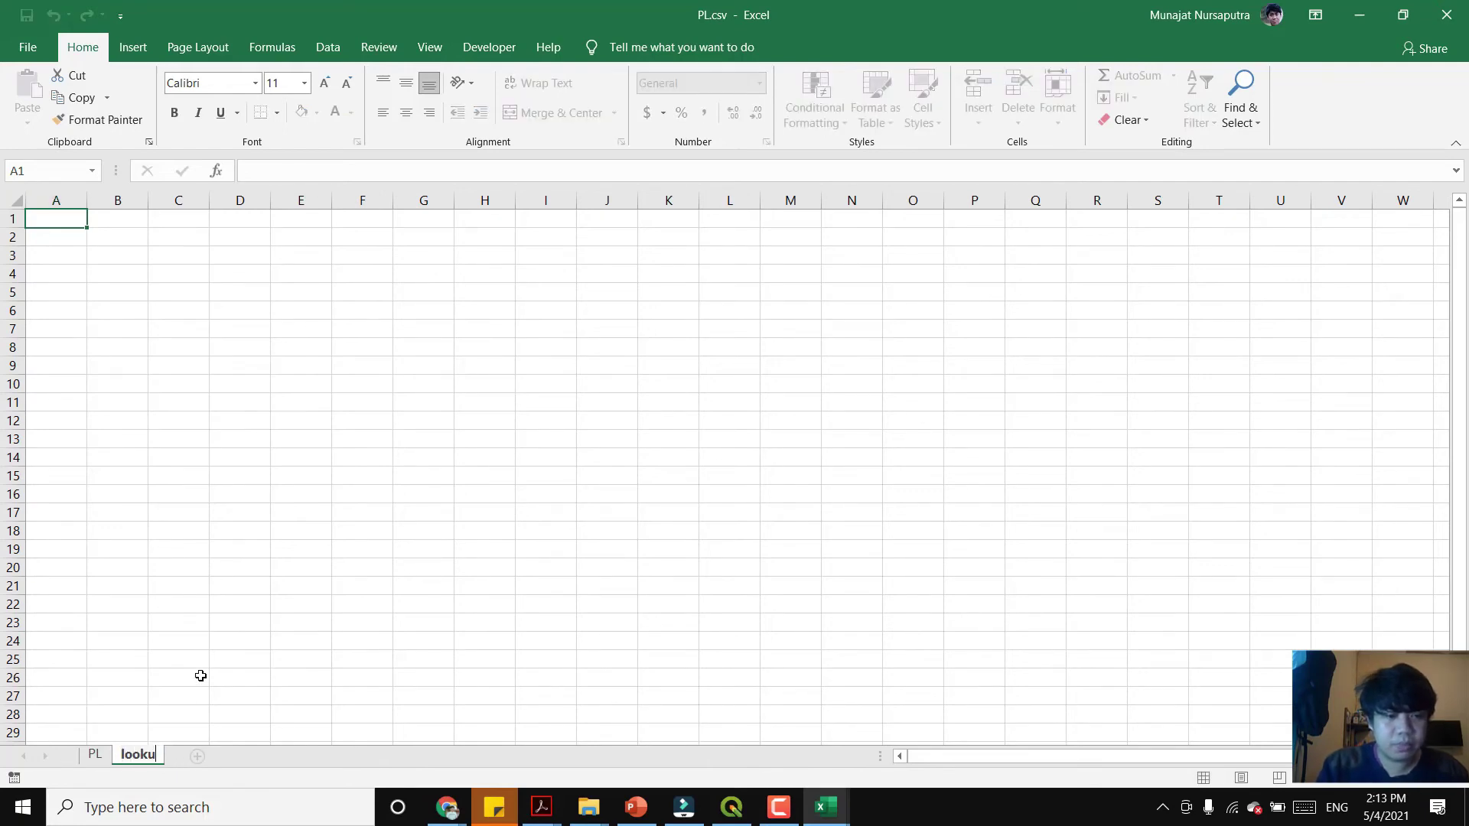
text(p PL)
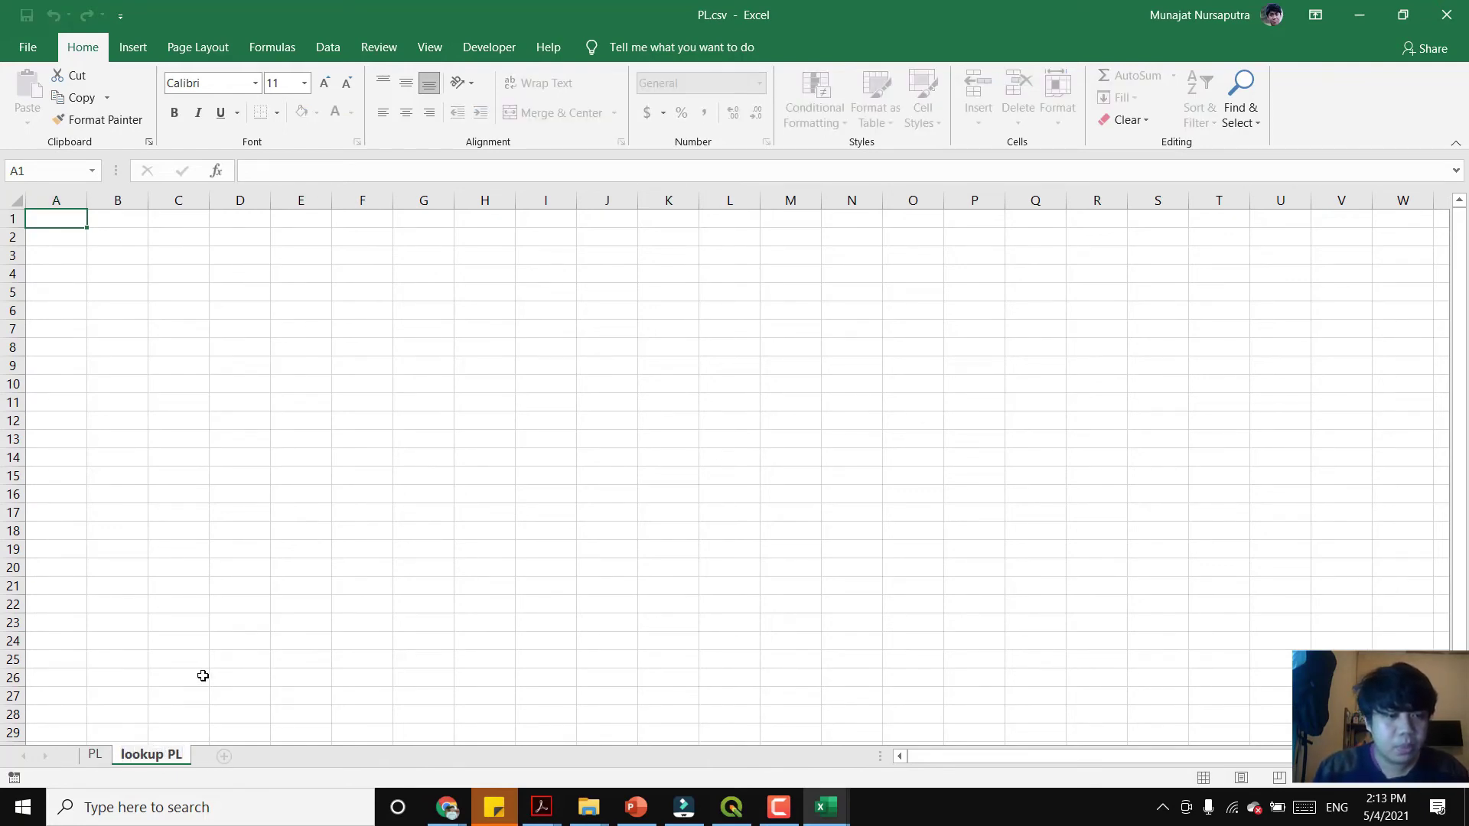
- Sort the PL sheet's table, keeping its header row, by IDLC from smallest to largest
click(94, 754)
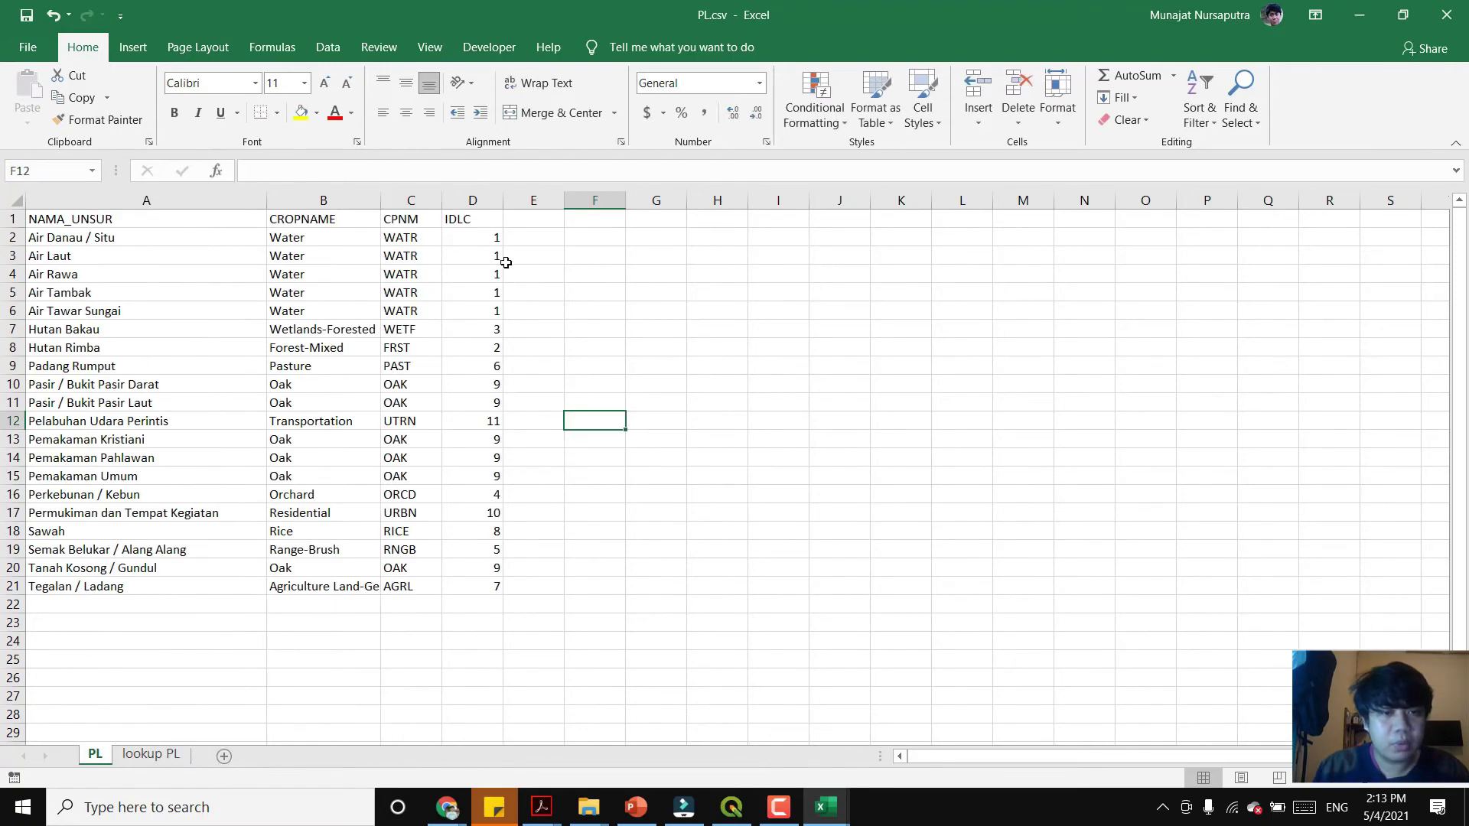
drag(130, 217, 479, 586)
click(1201, 115)
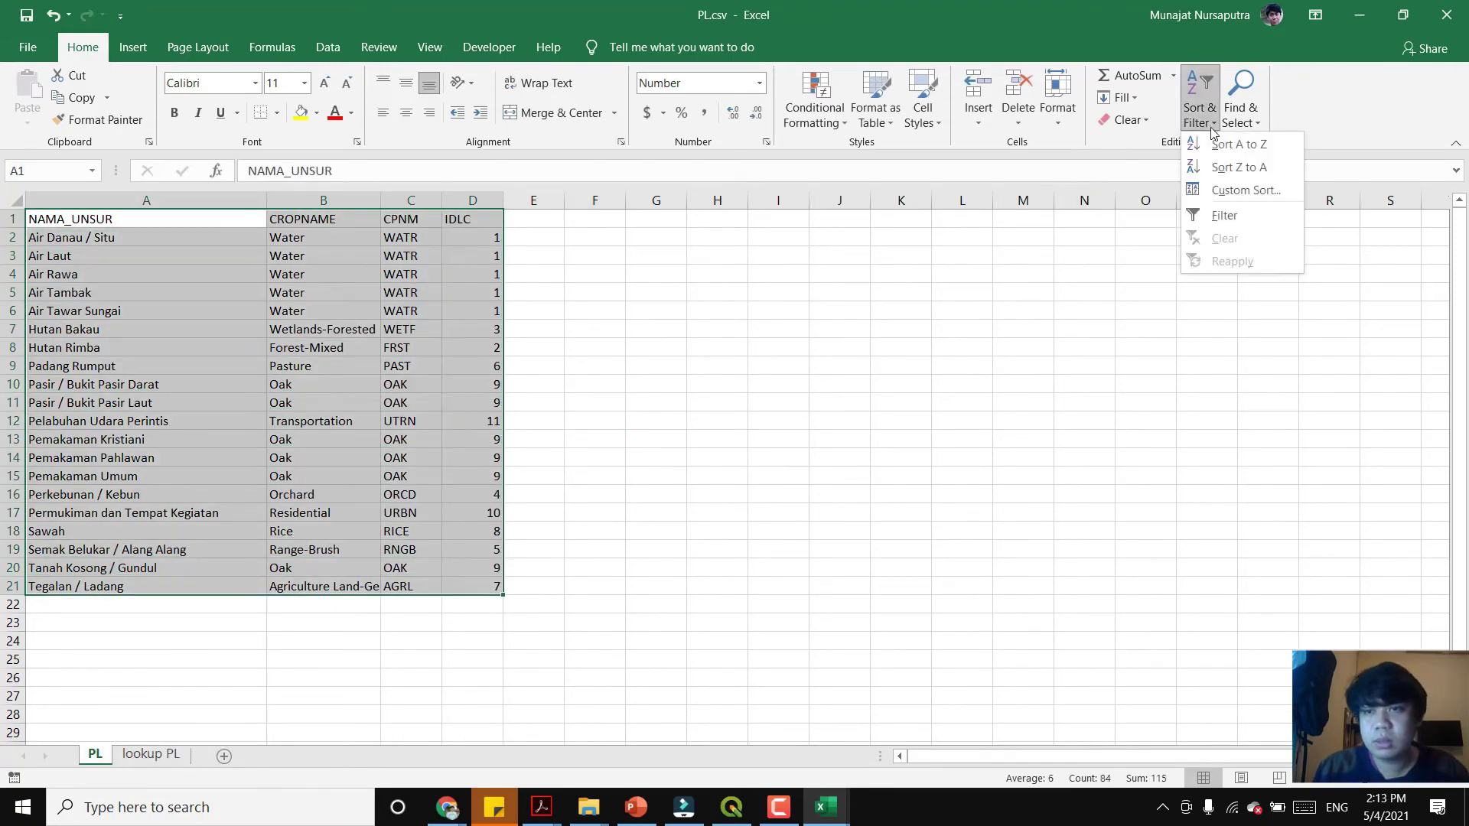
click(1224, 191)
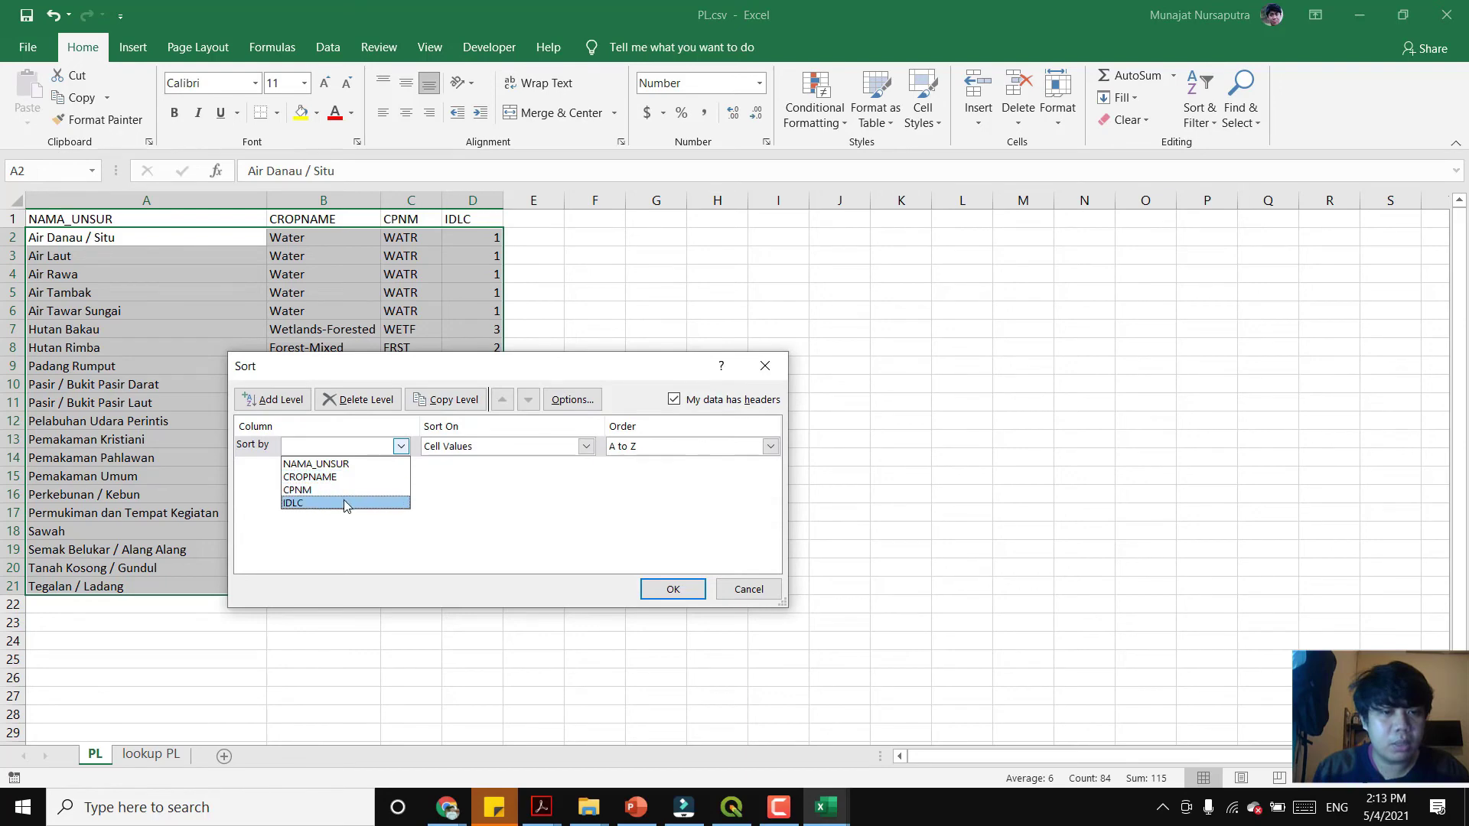
click(359, 502)
click(673, 589)
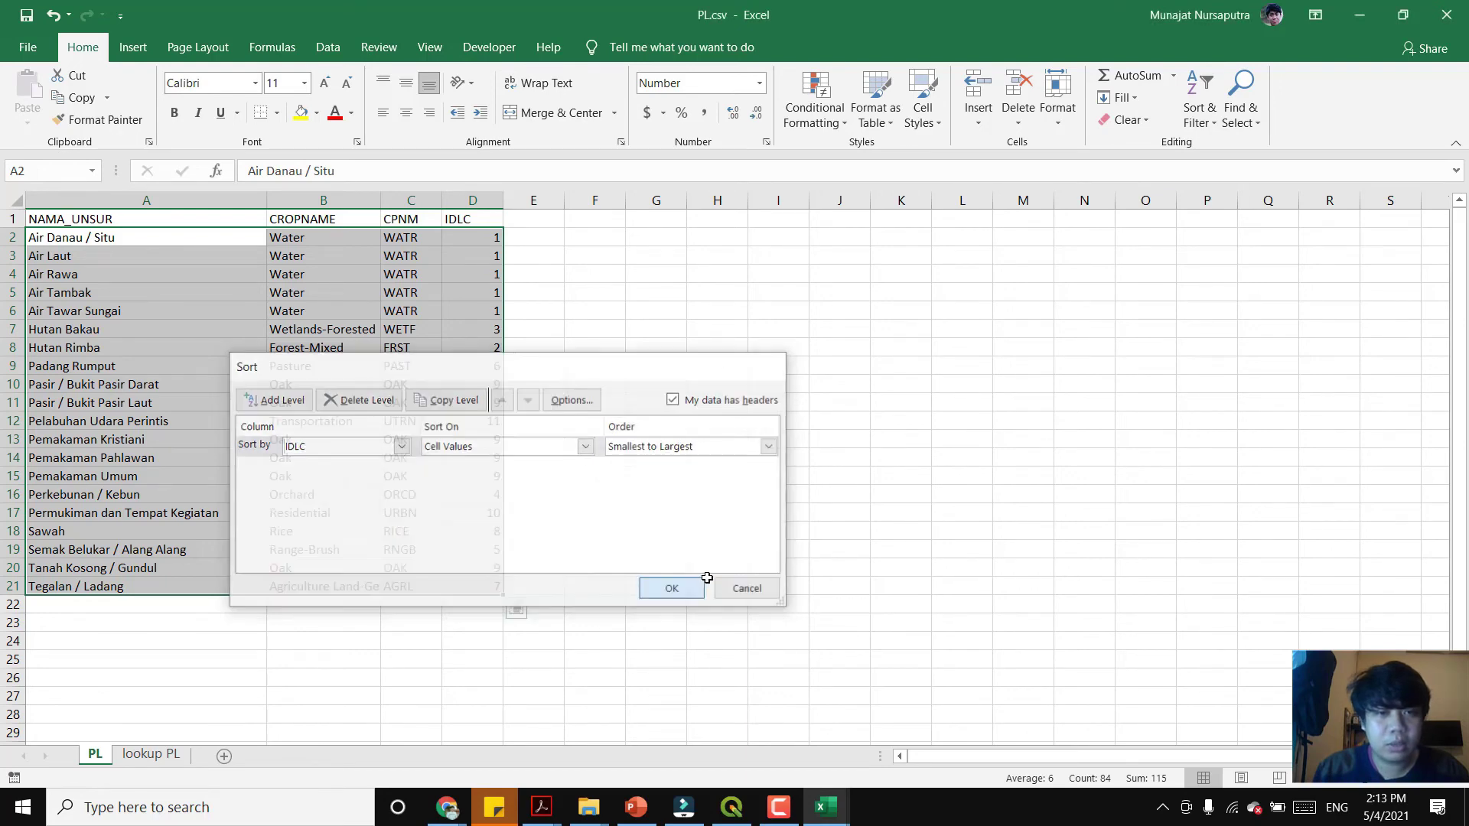
click(635, 479)
- Fill cells A2:A12 of the lookup PL sheet with the IDLC codes 1 to 11
drag(321, 237, 479, 240)
click(516, 258)
click(489, 238)
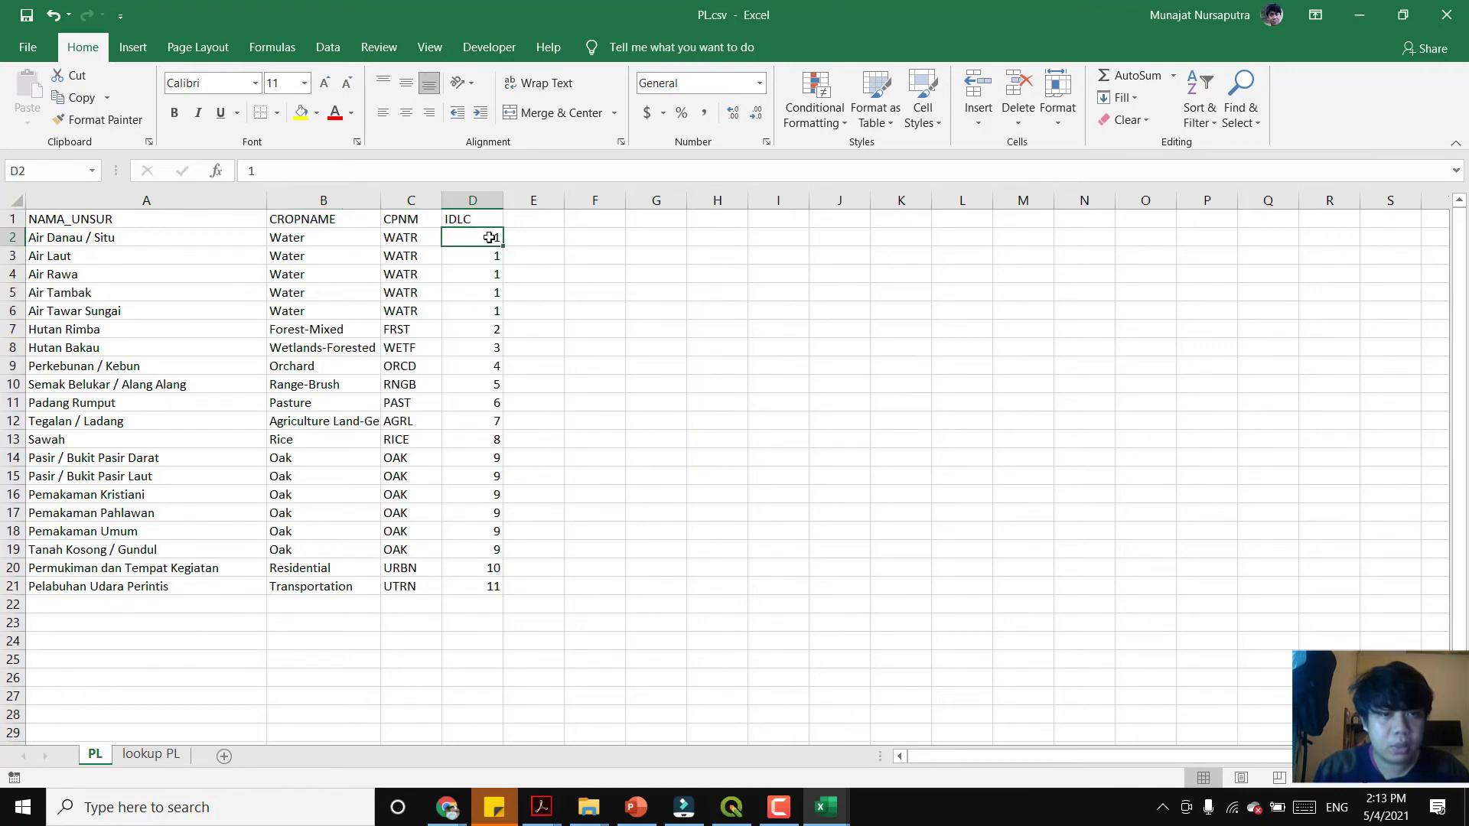
click(423, 237)
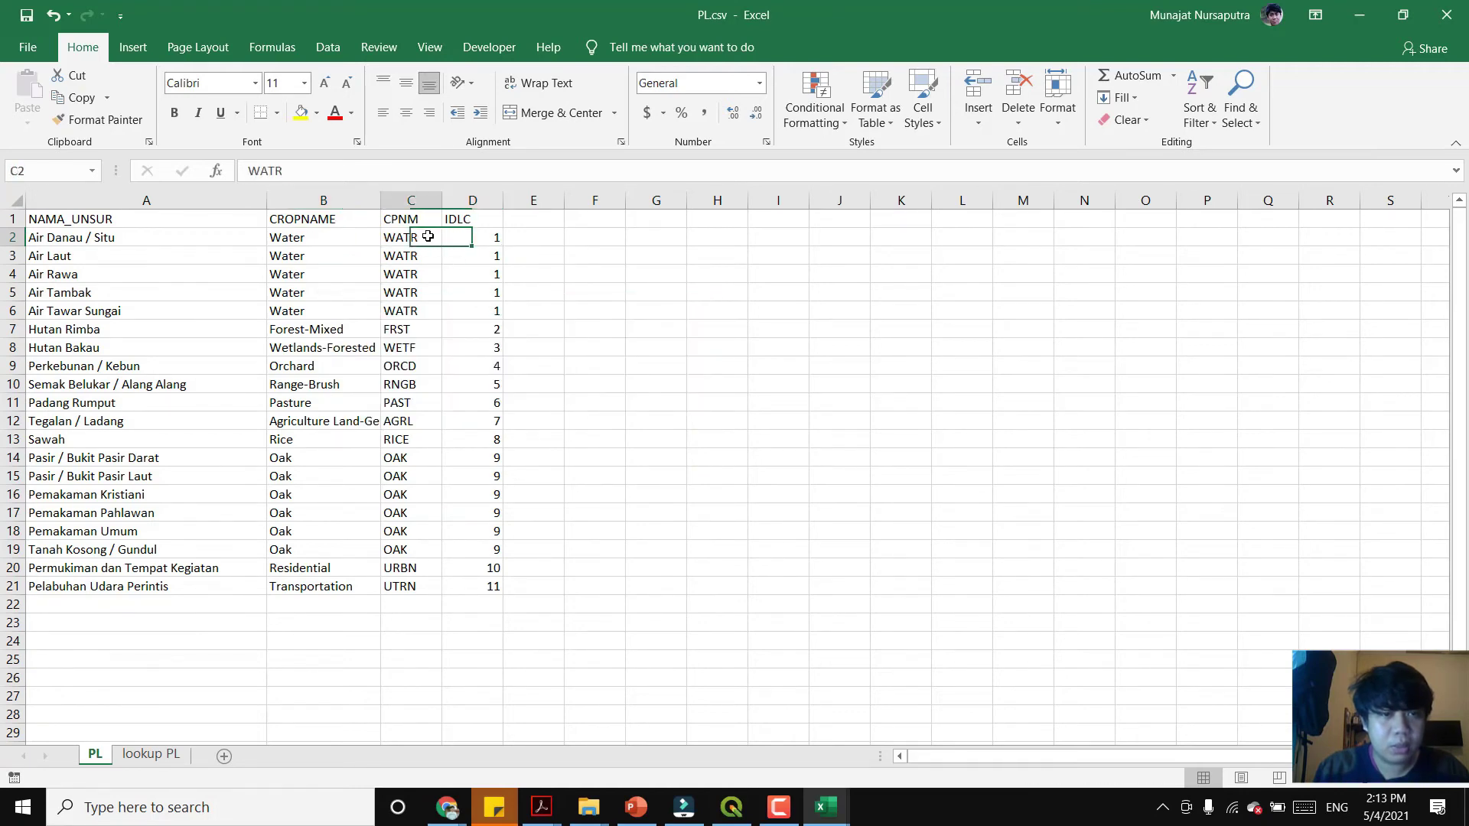
click(153, 755)
click(72, 239)
text(1)
key(Return)
text(2)
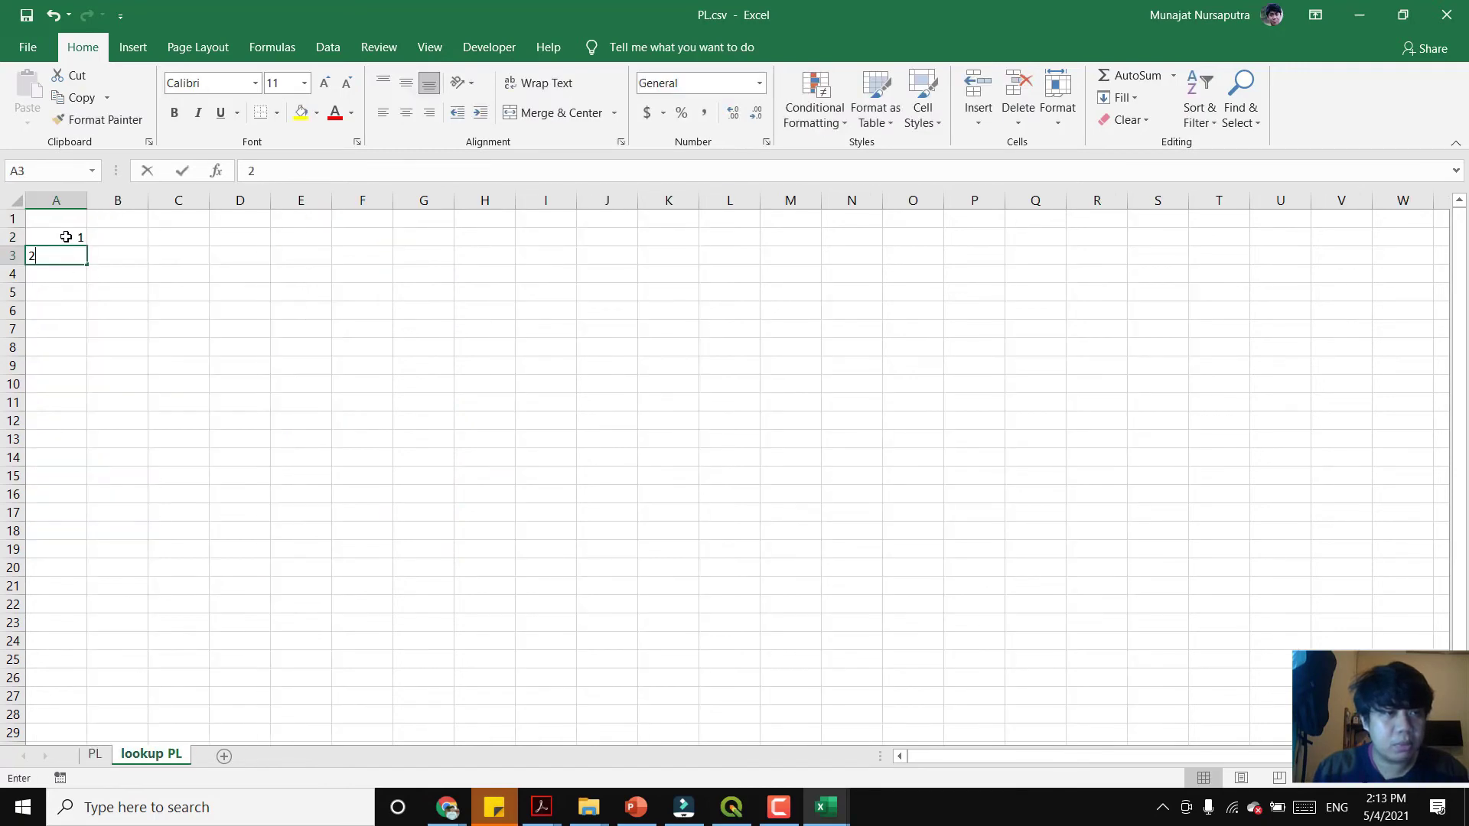
drag(66, 236, 111, 444)
- Copy the WATR code from the PL sheet into cell B2 of lookup PL, beside code 1
click(98, 756)
click(474, 243)
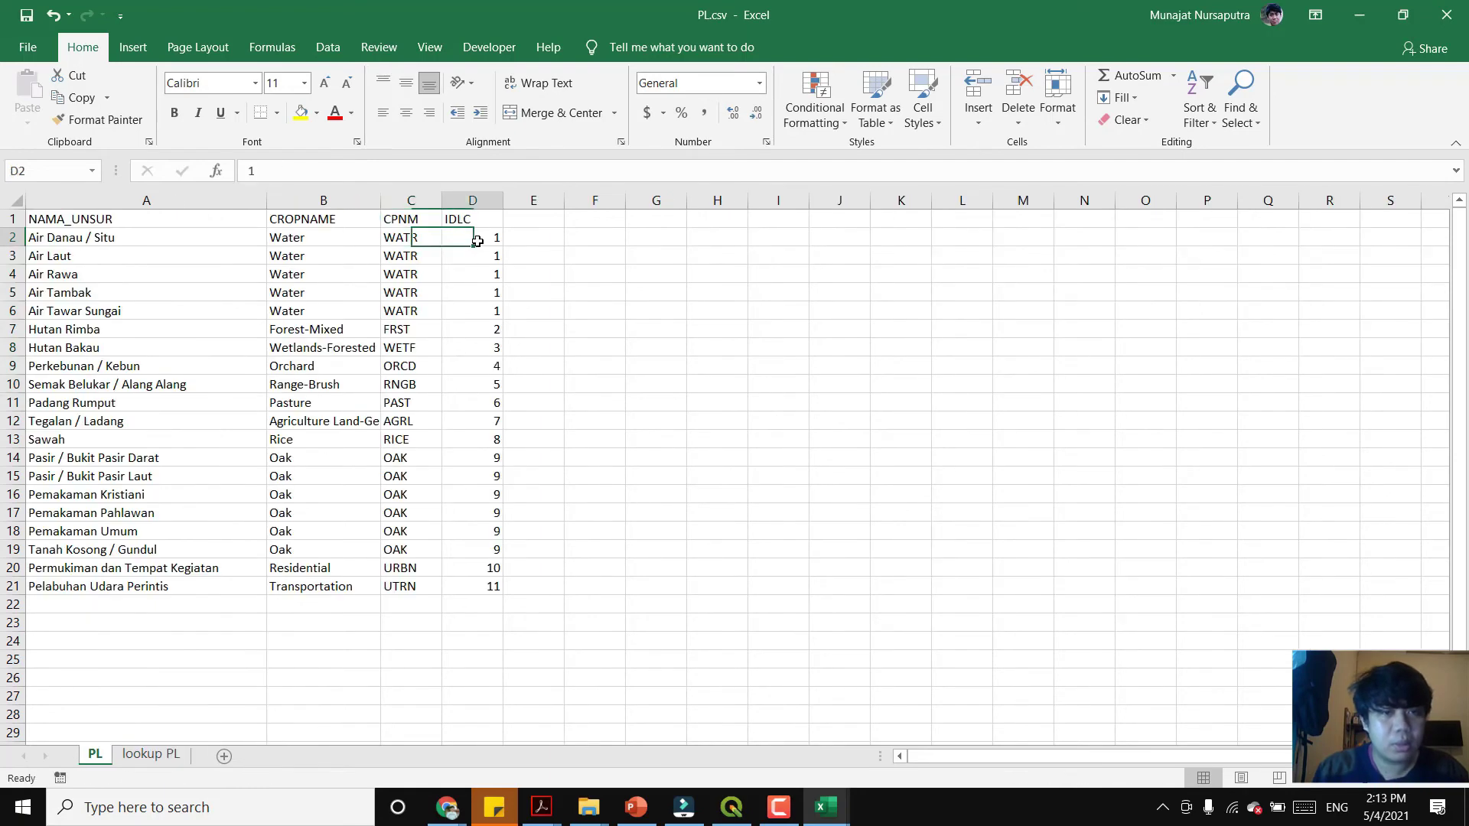
click(411, 245)
key(ctrl+c)
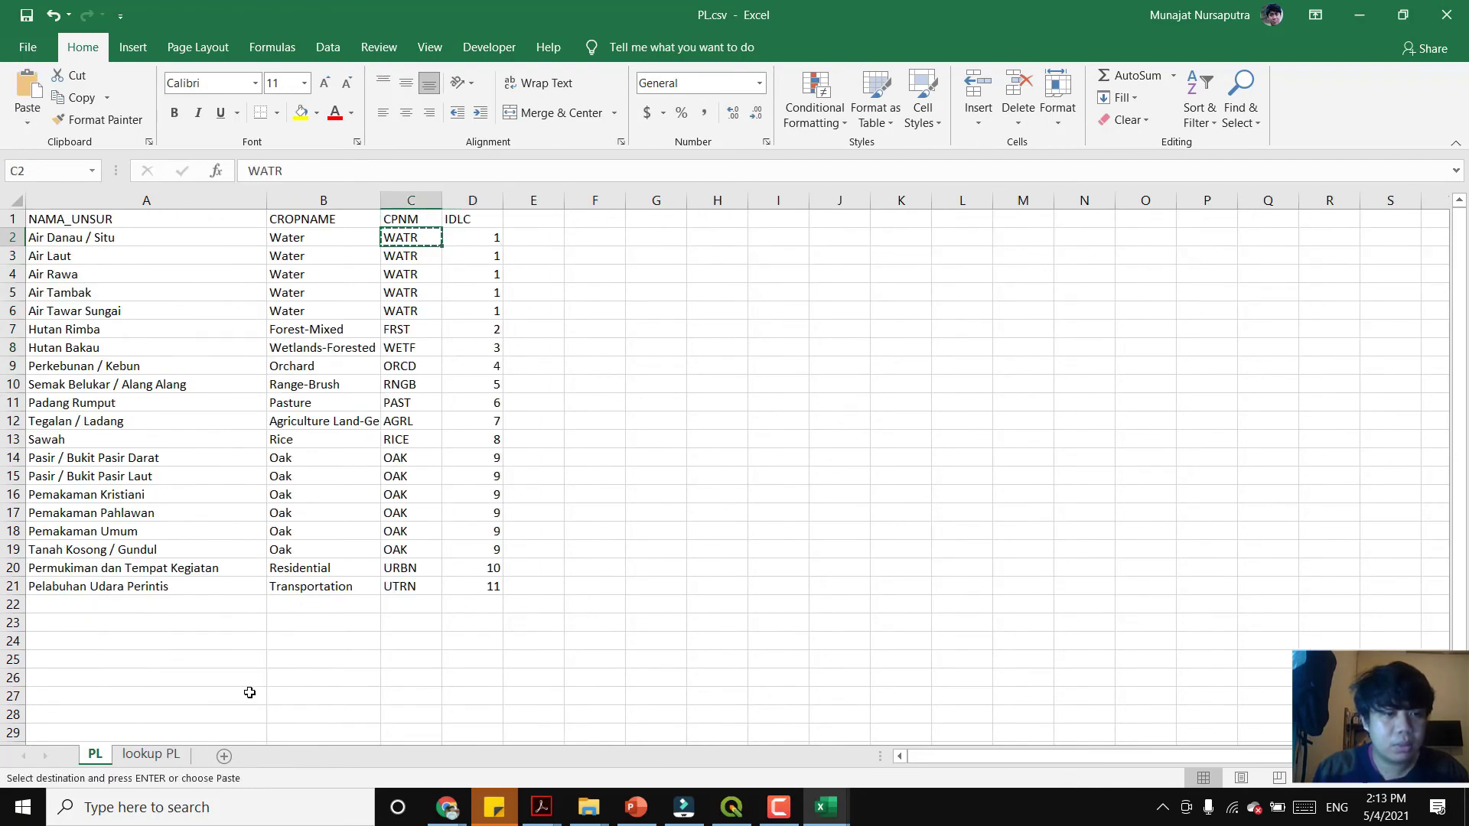
click(150, 755)
click(123, 238)
key(ctrl+v)
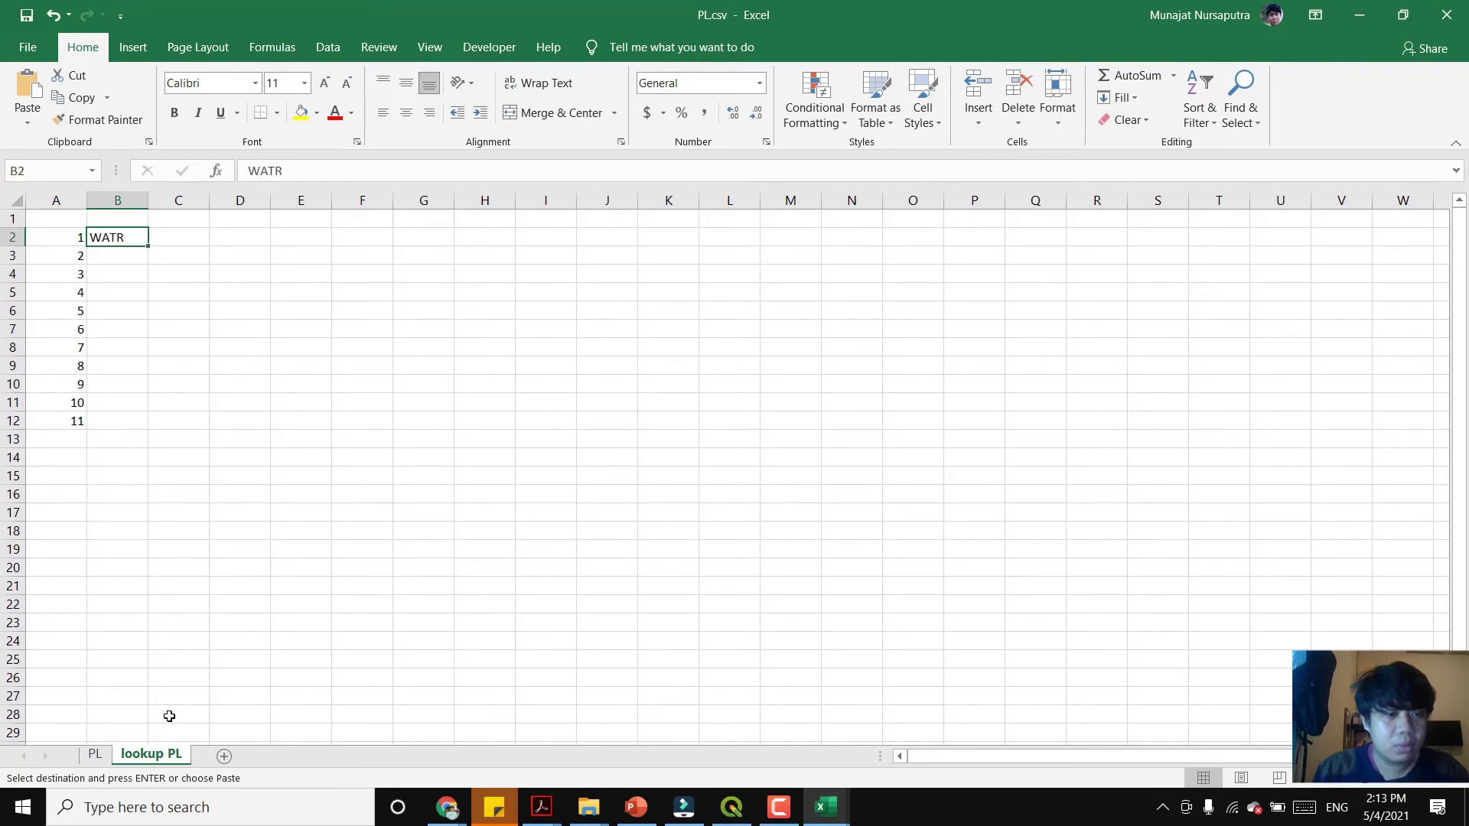
- Copy the CPNM codes FRST through the first OAK from the PL sheet into B3:B10 of lookup PL
click(95, 755)
drag(405, 331, 476, 459)
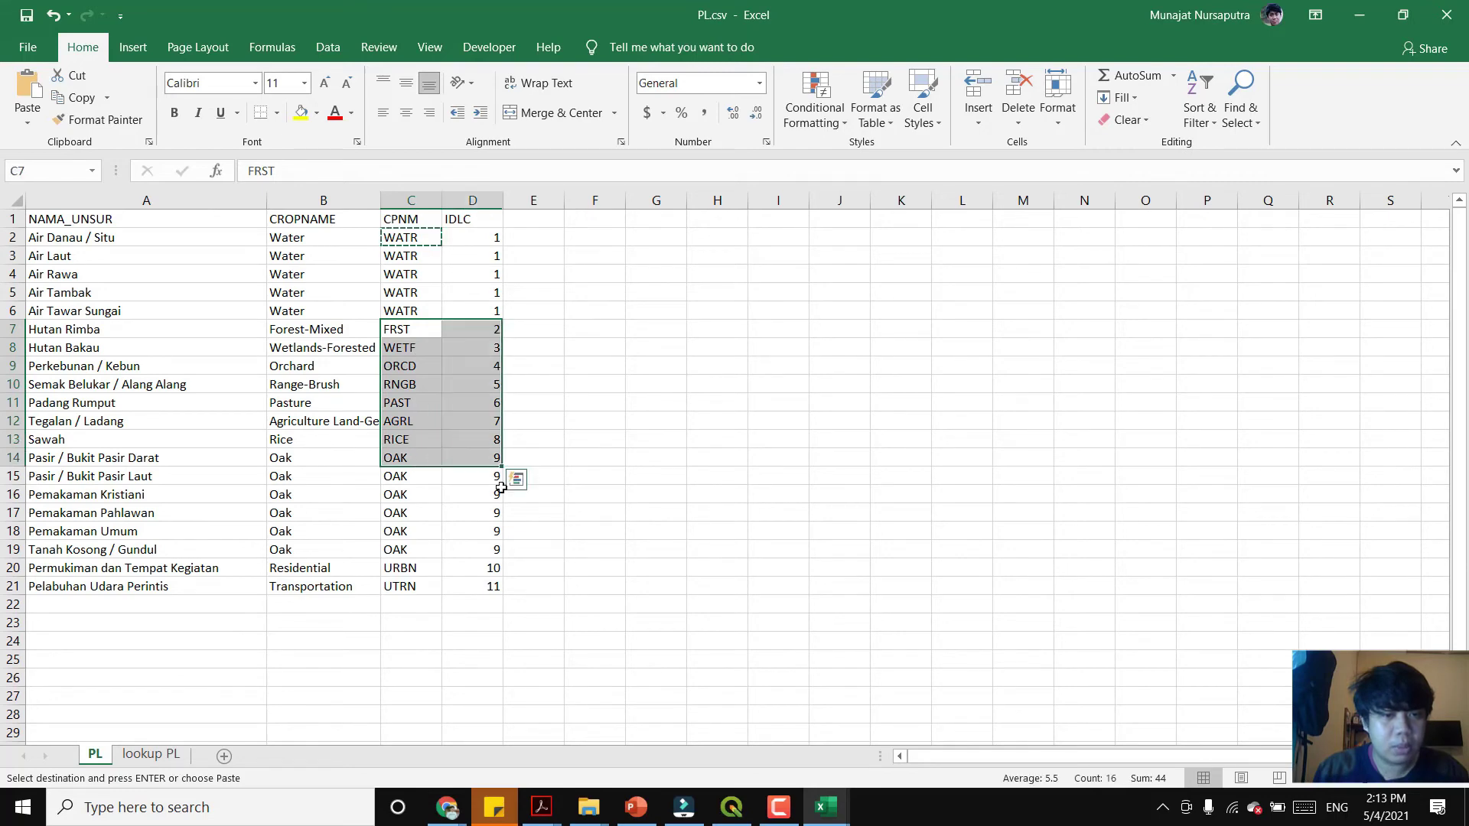
key(ctrl+c)
shift+click(426, 452)
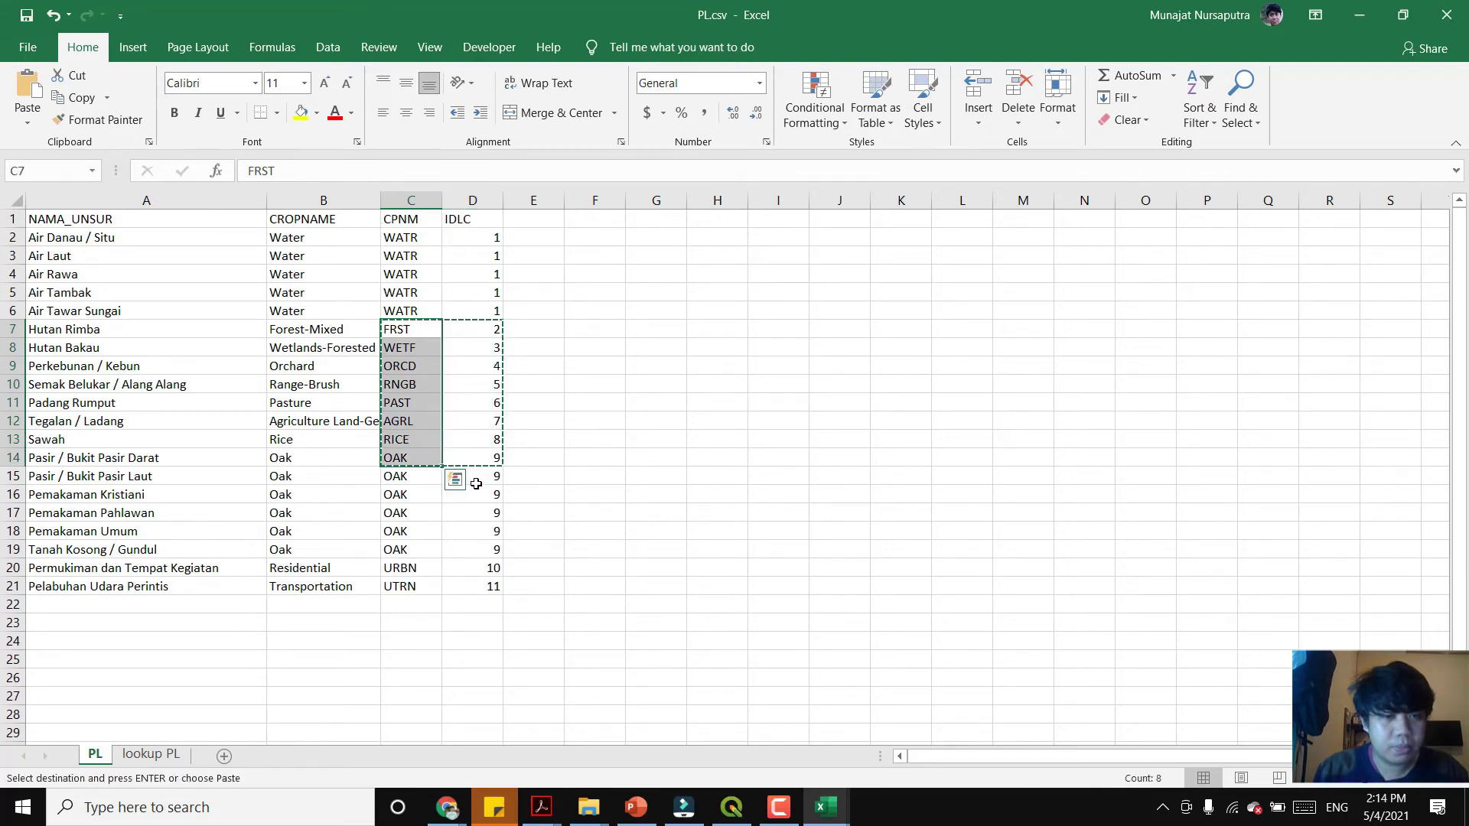
key(ctrl+c)
click(151, 753)
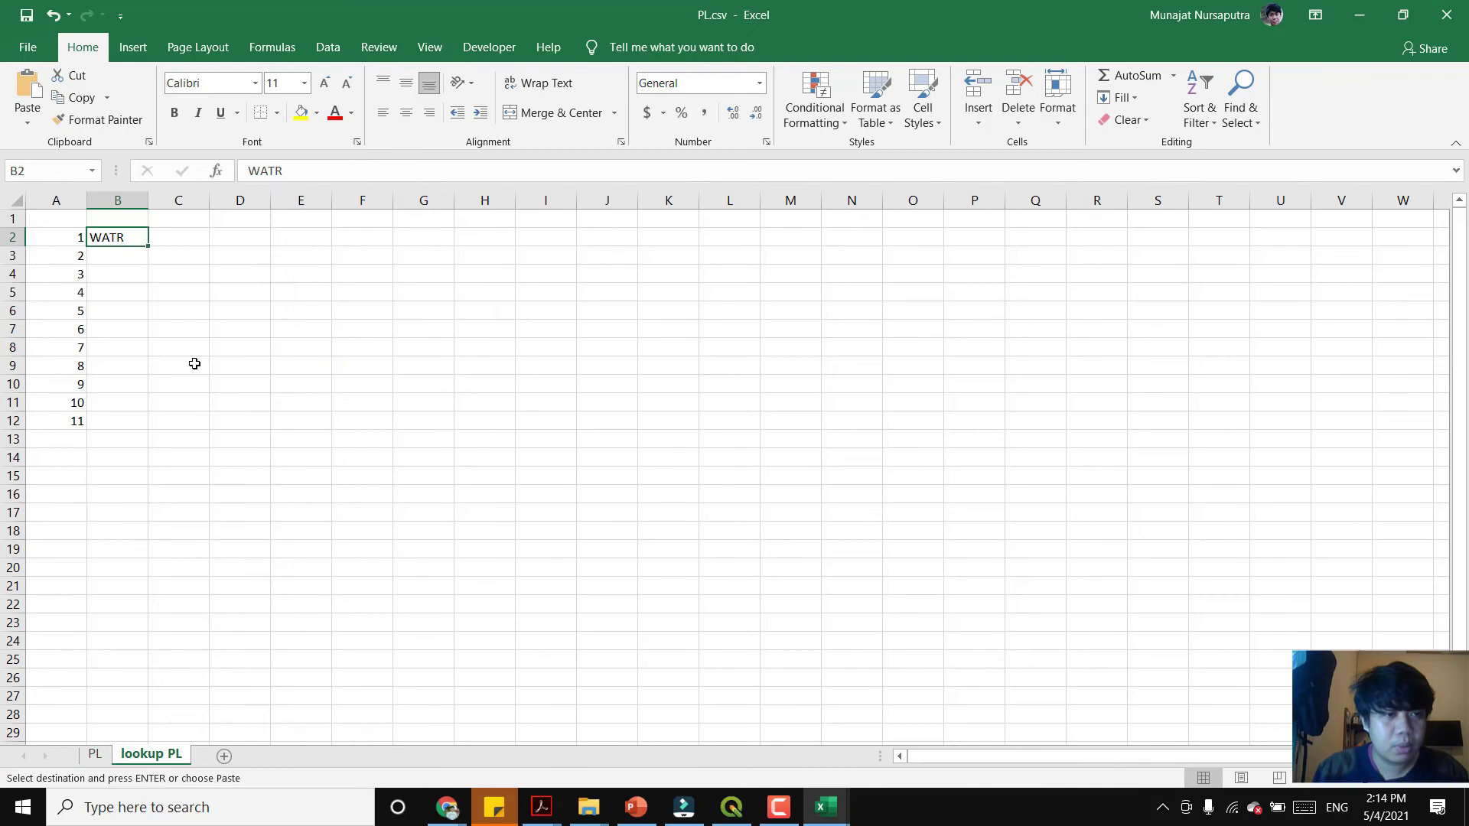
click(99, 254)
key(ctrl+v)
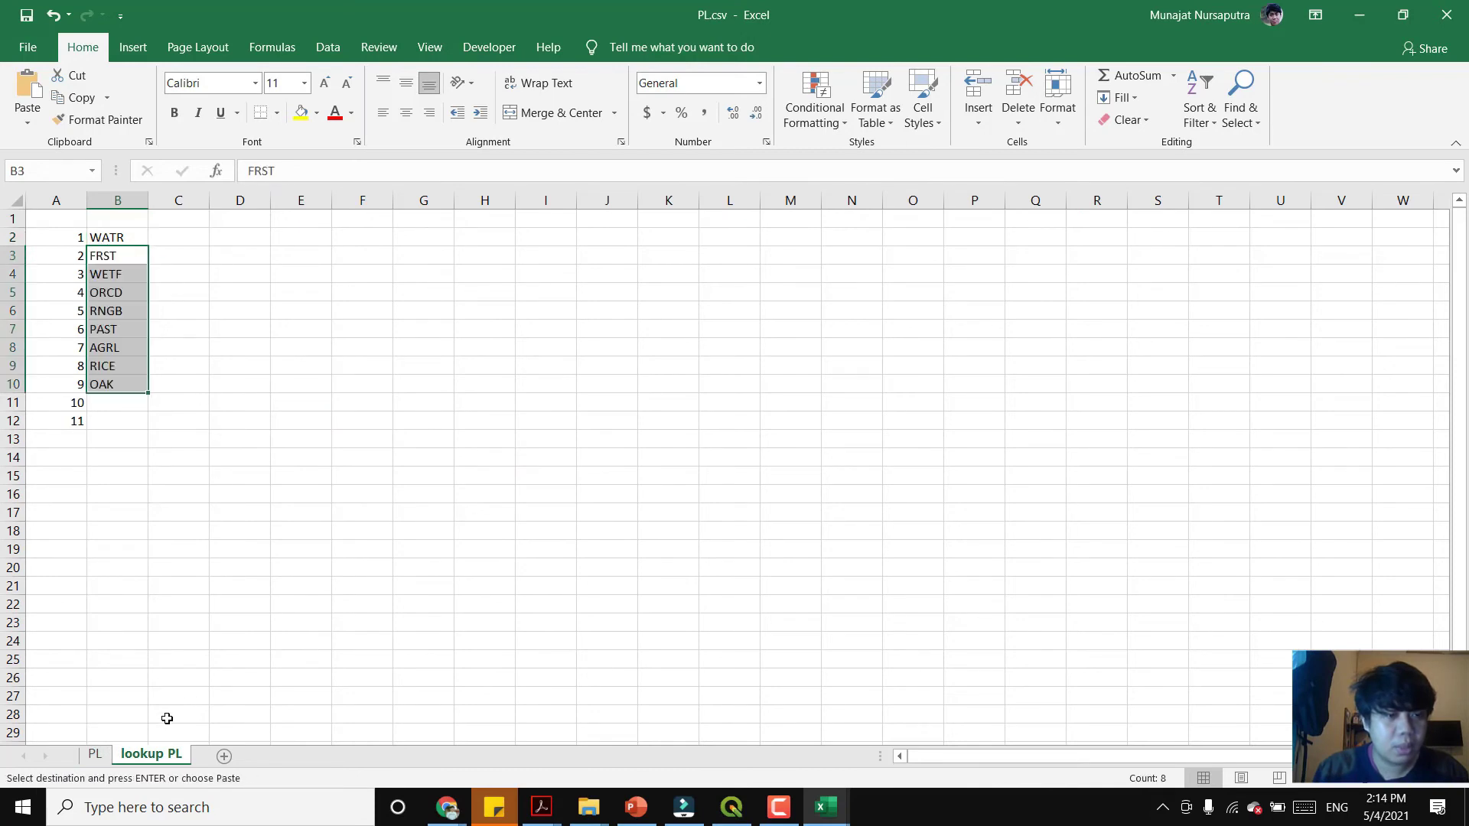
- Copy the URBN and UTRN codes from the PL sheet into B11:B12 of lookup PL, beside codes 10 and 11
click(95, 753)
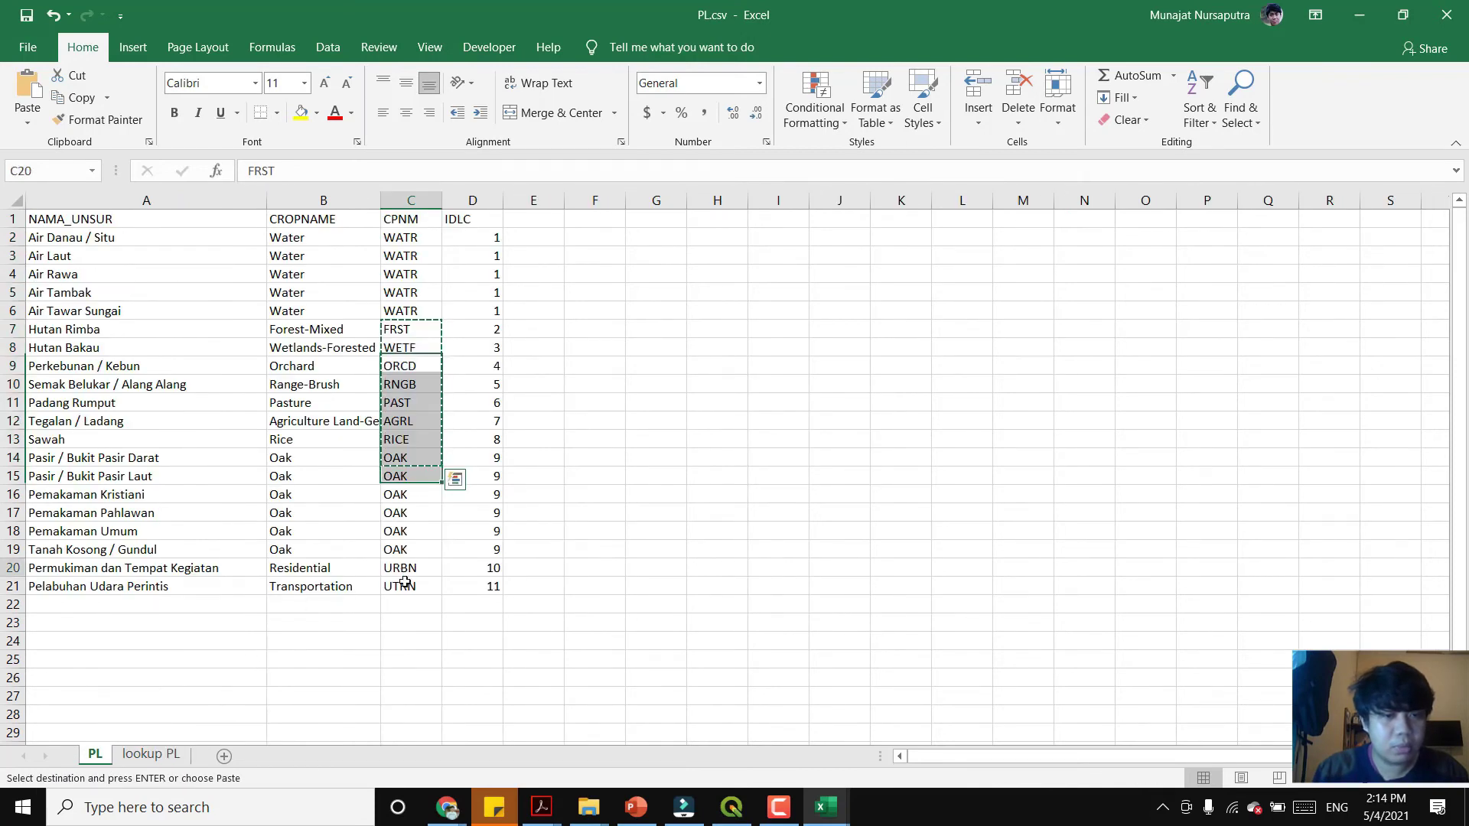
drag(406, 568, 379, 588)
key(ctrl+c)
click(151, 754)
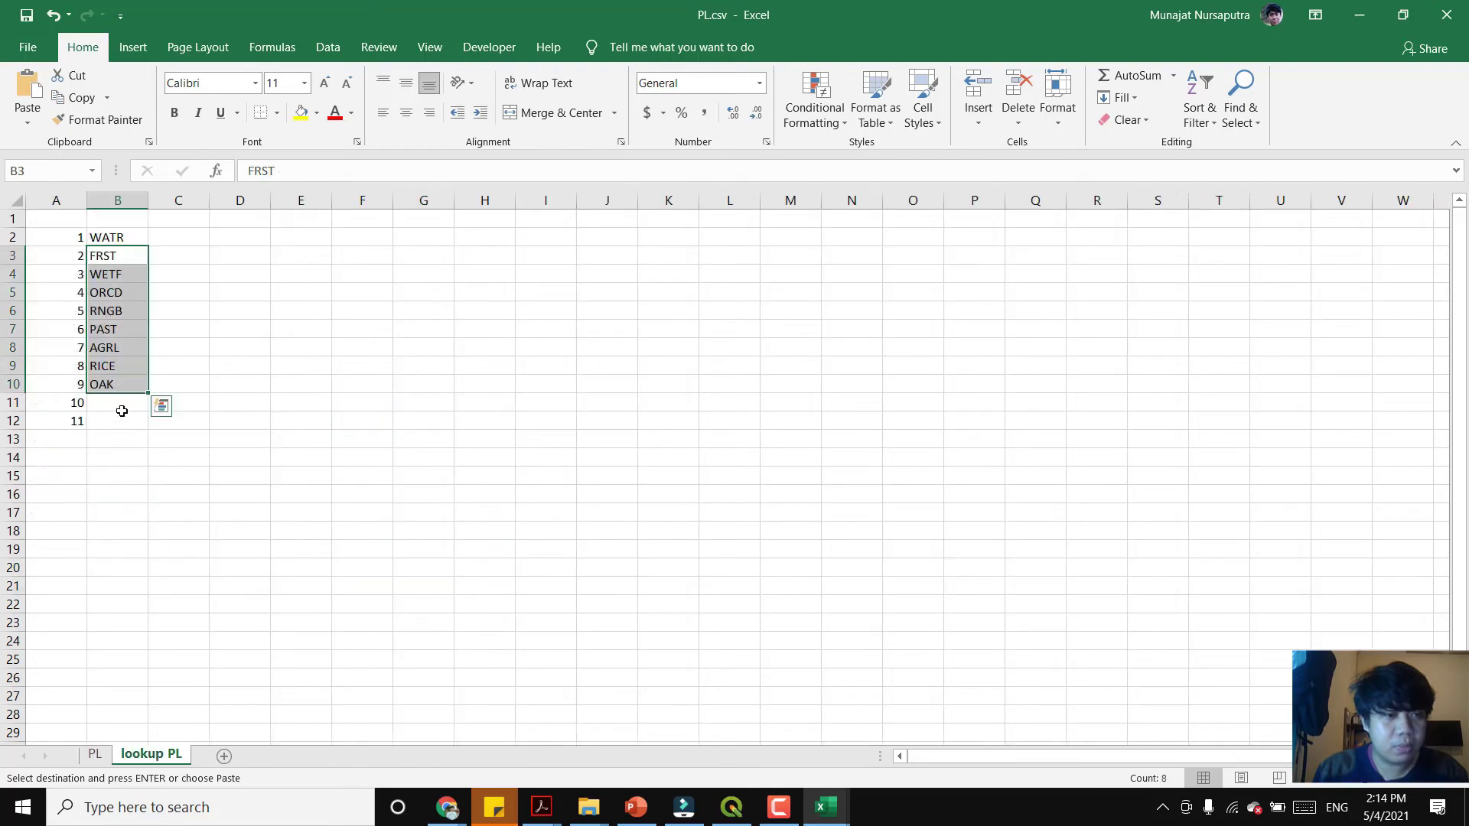
click(122, 409)
key(ctrl+v)
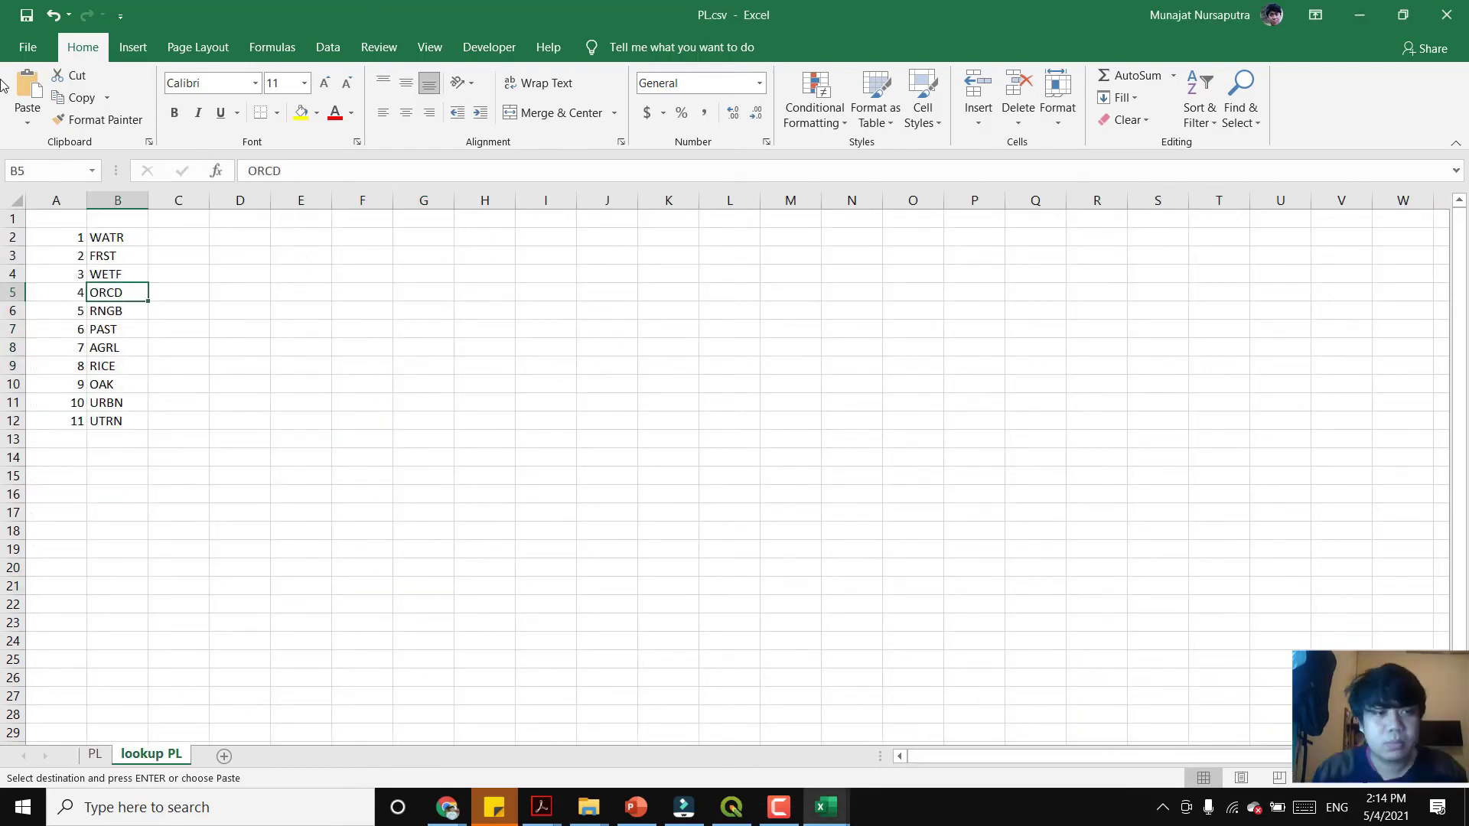
click(80, 218)
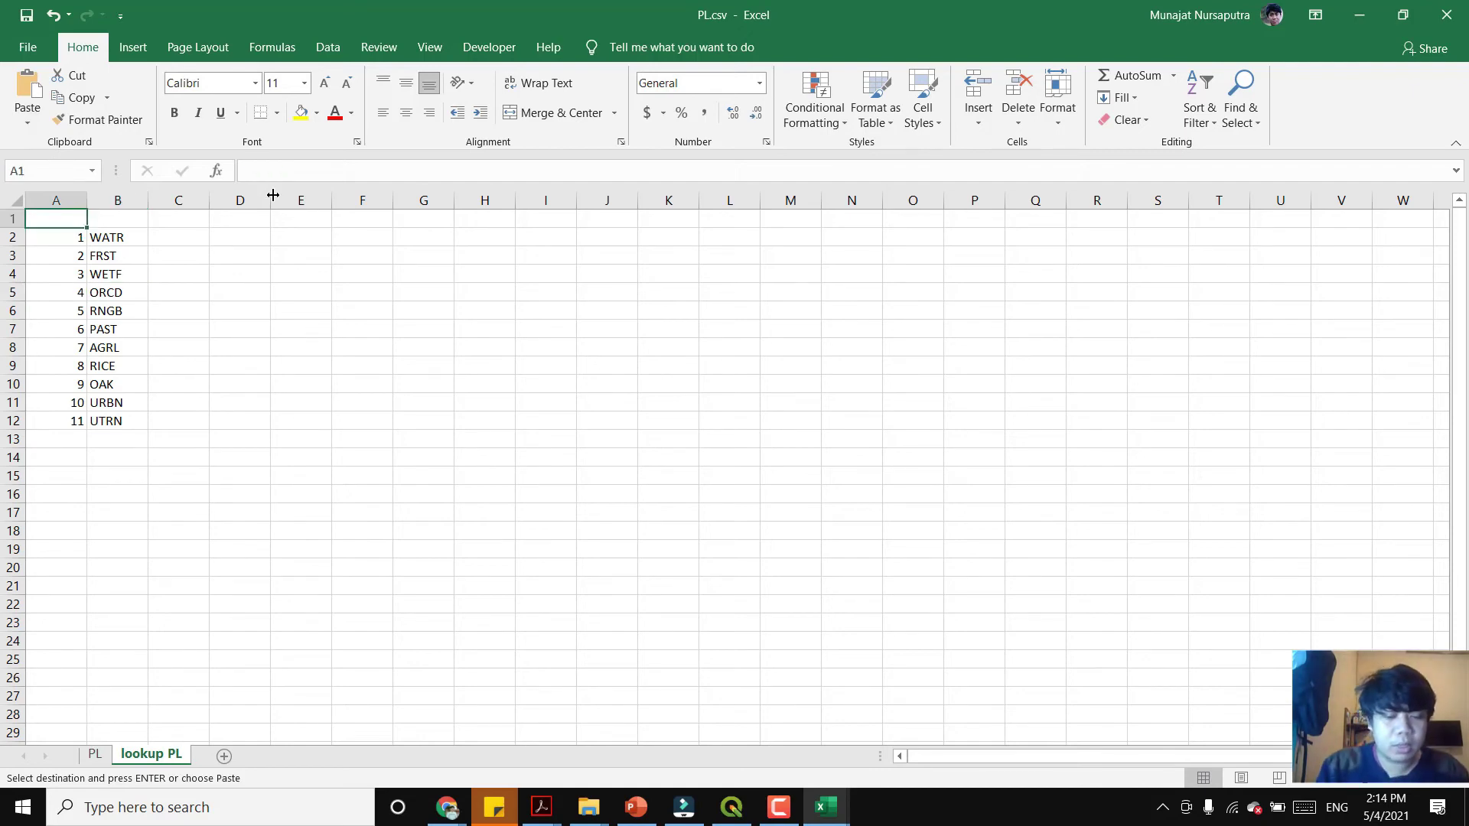
- Enter the headers LANDUSE in A1 and SWAT_CODE in B1 of lookup PL, and autofit column B's width
text(LANDUSE)
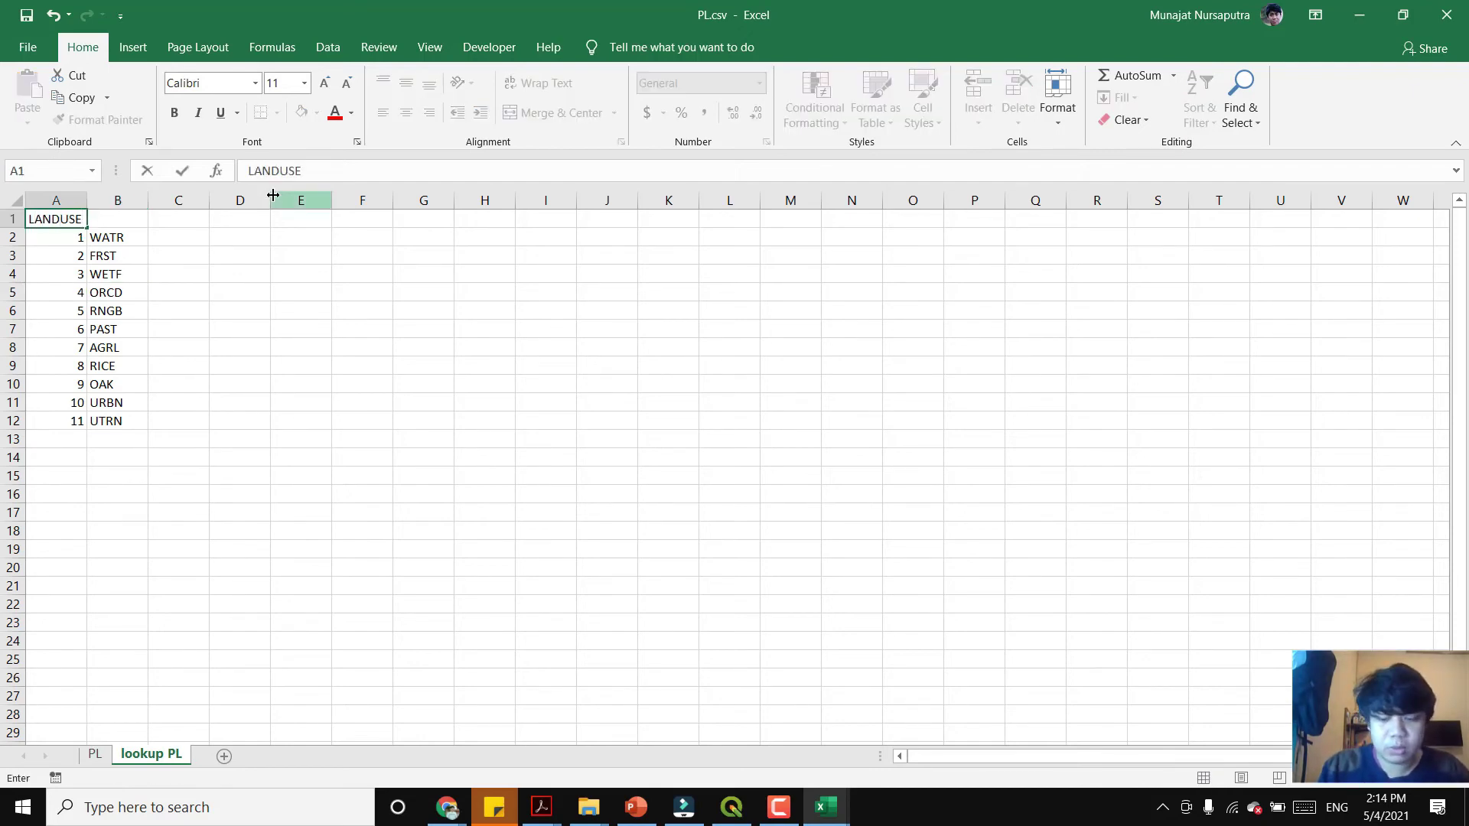
key(Tab)
text(SWA)
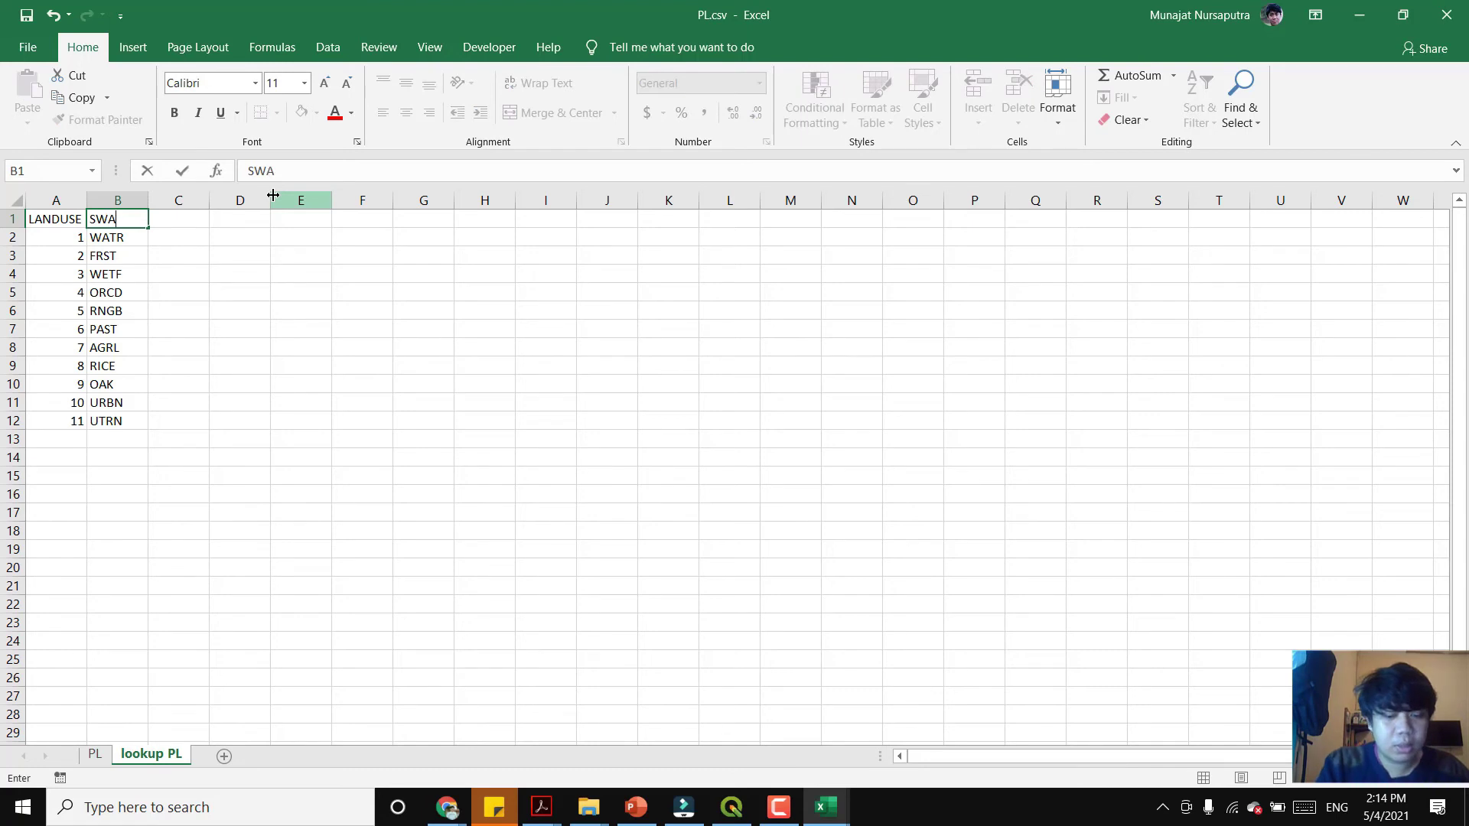
text(T)C)
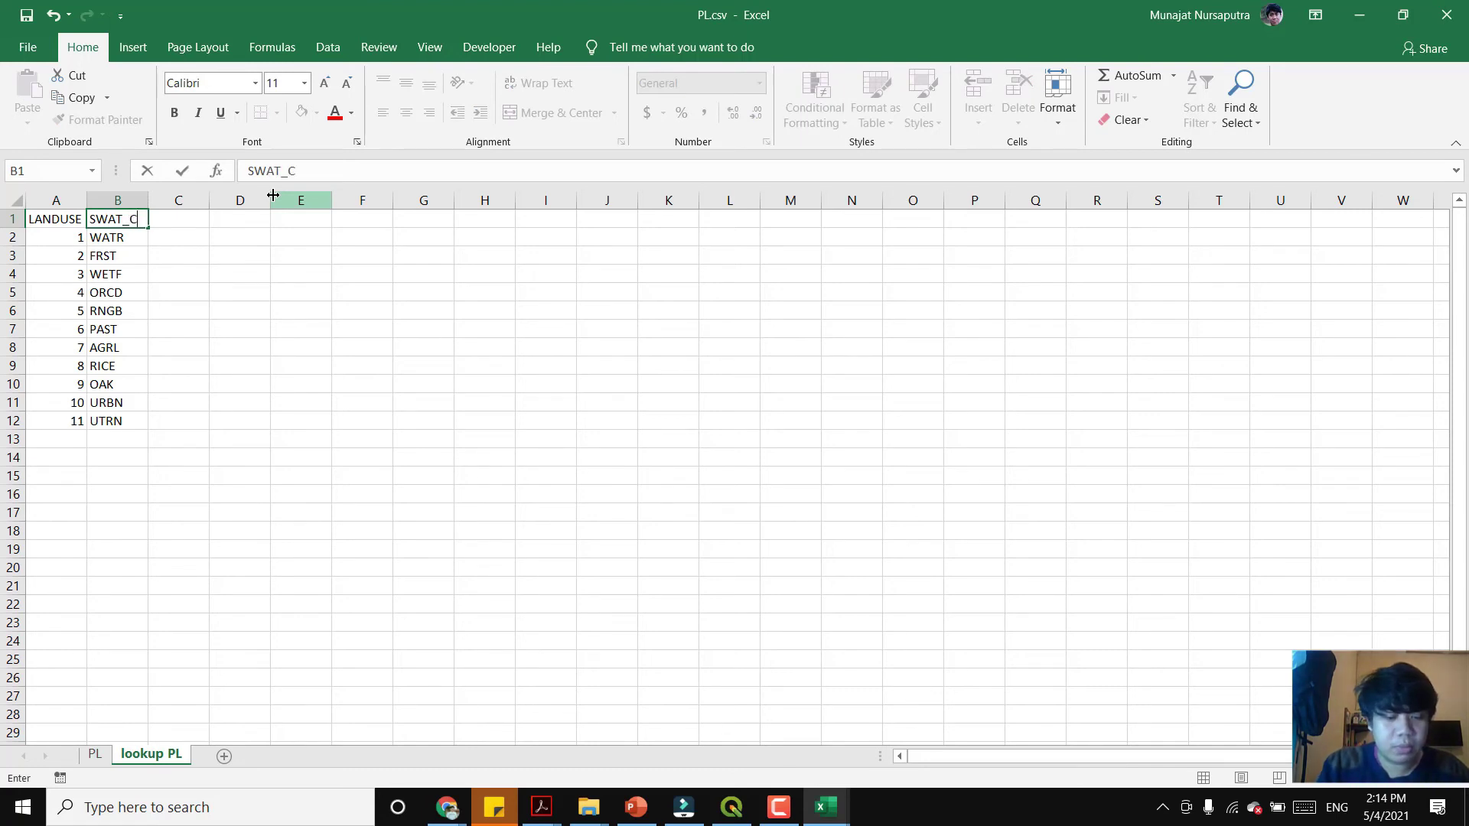
text(ODE)
key(Down)
key(Down)
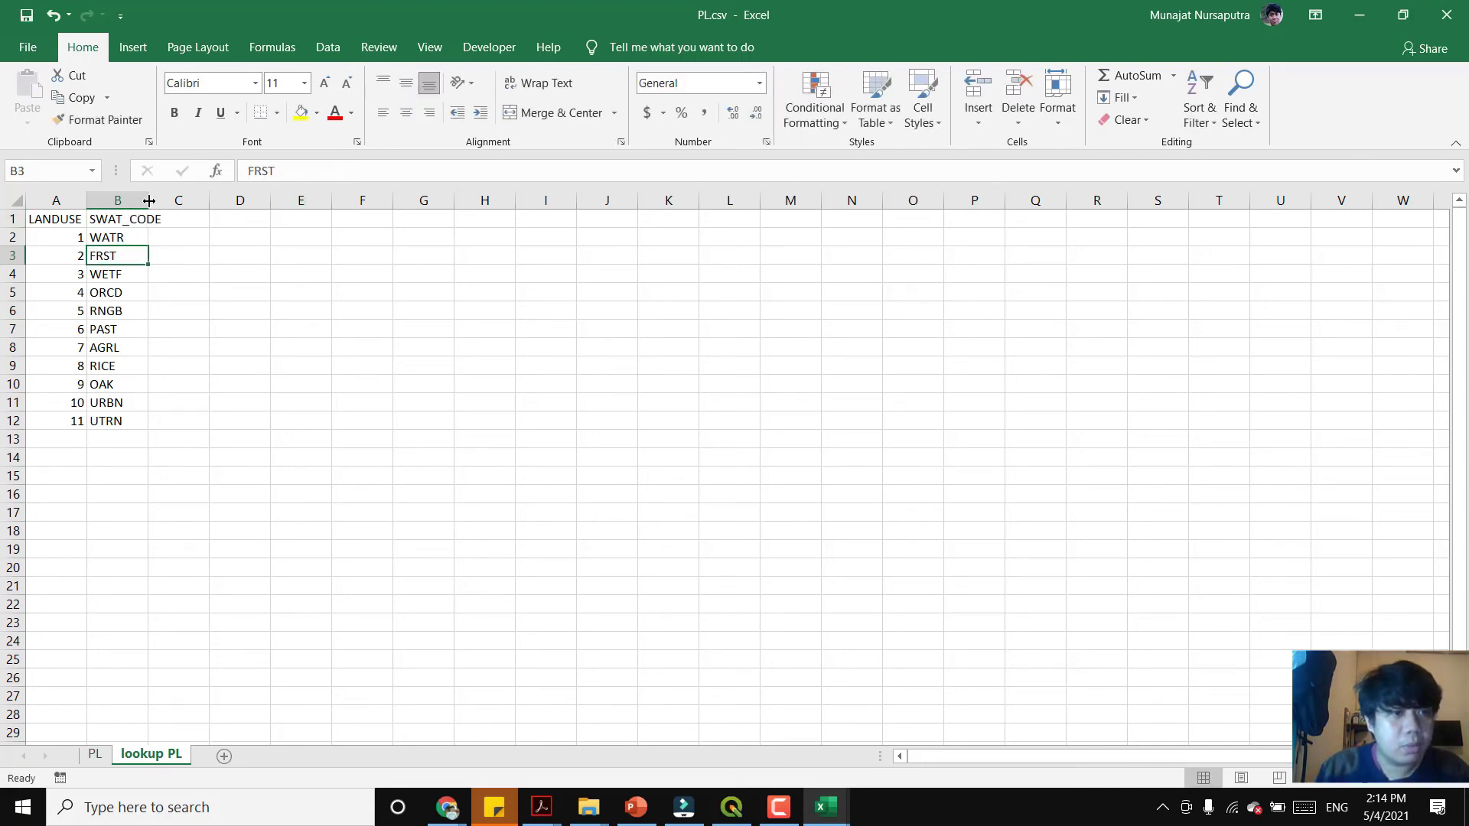
double_click(149, 200)
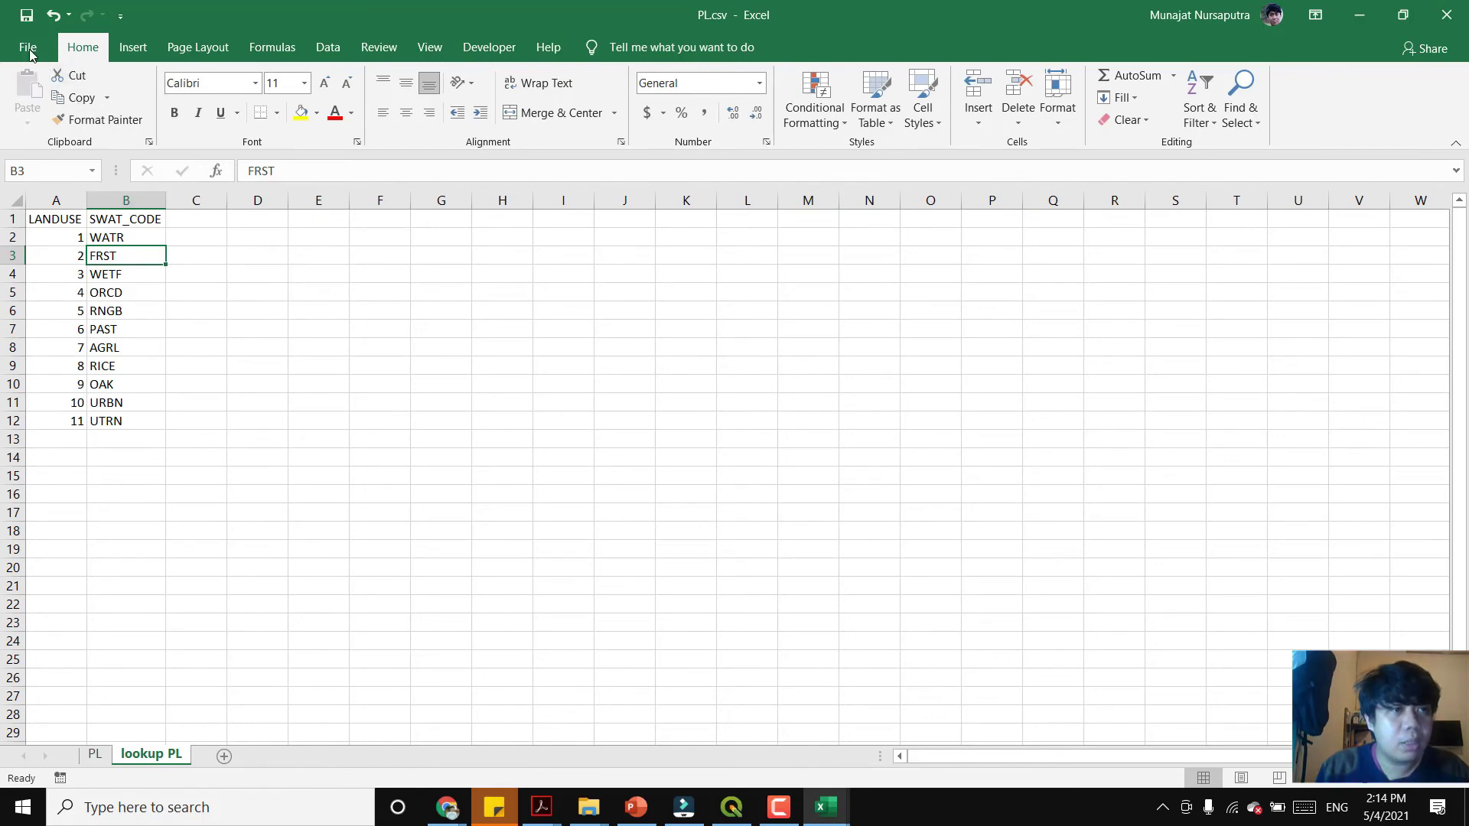
- Save the lookup sheet as a CSV UTF-8 file named Lookup Table PL in the Penyiapan Data Tutupan Lahan folder
click(55, 220)
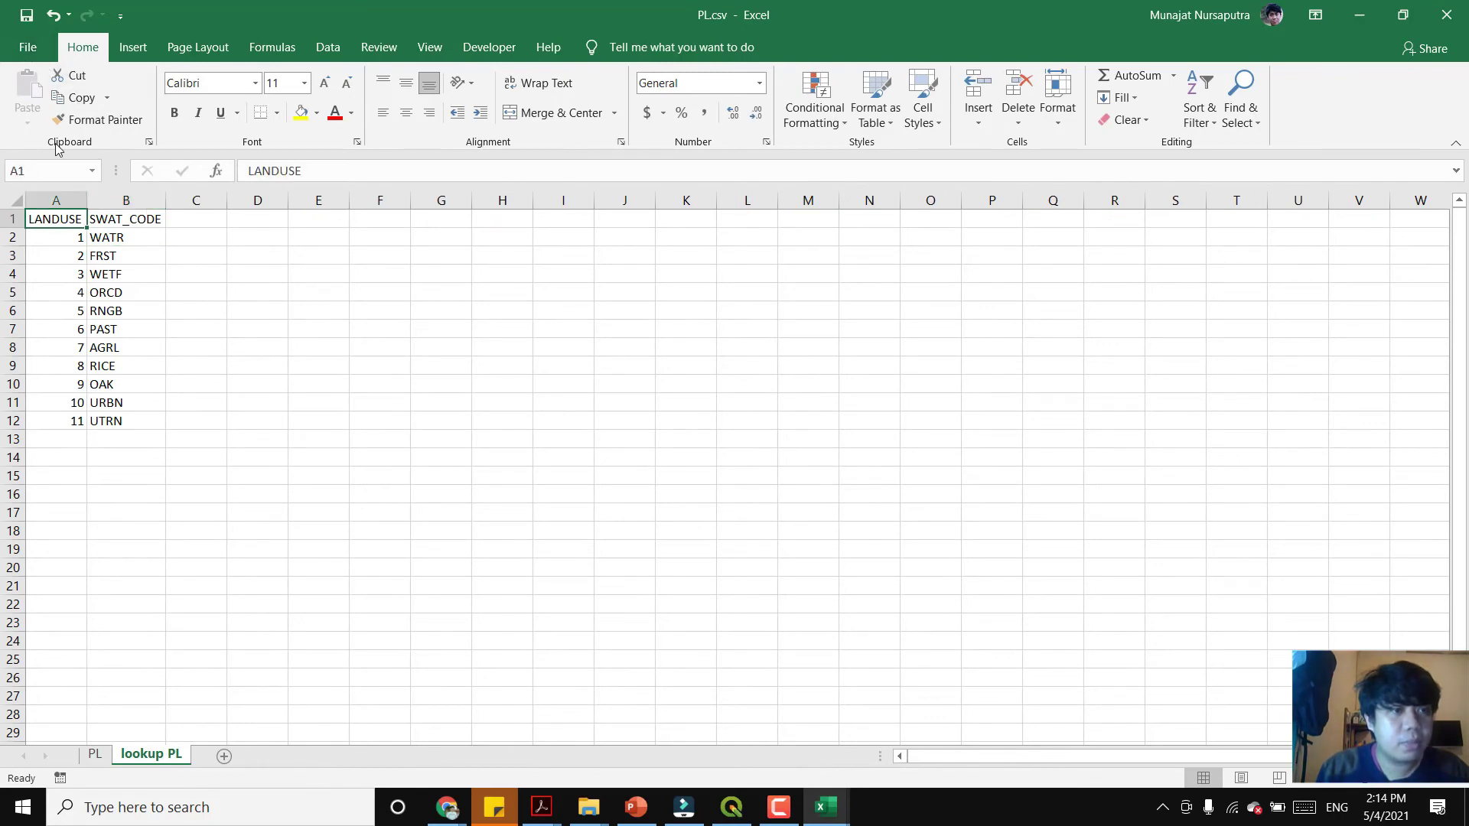
click(28, 51)
click(61, 304)
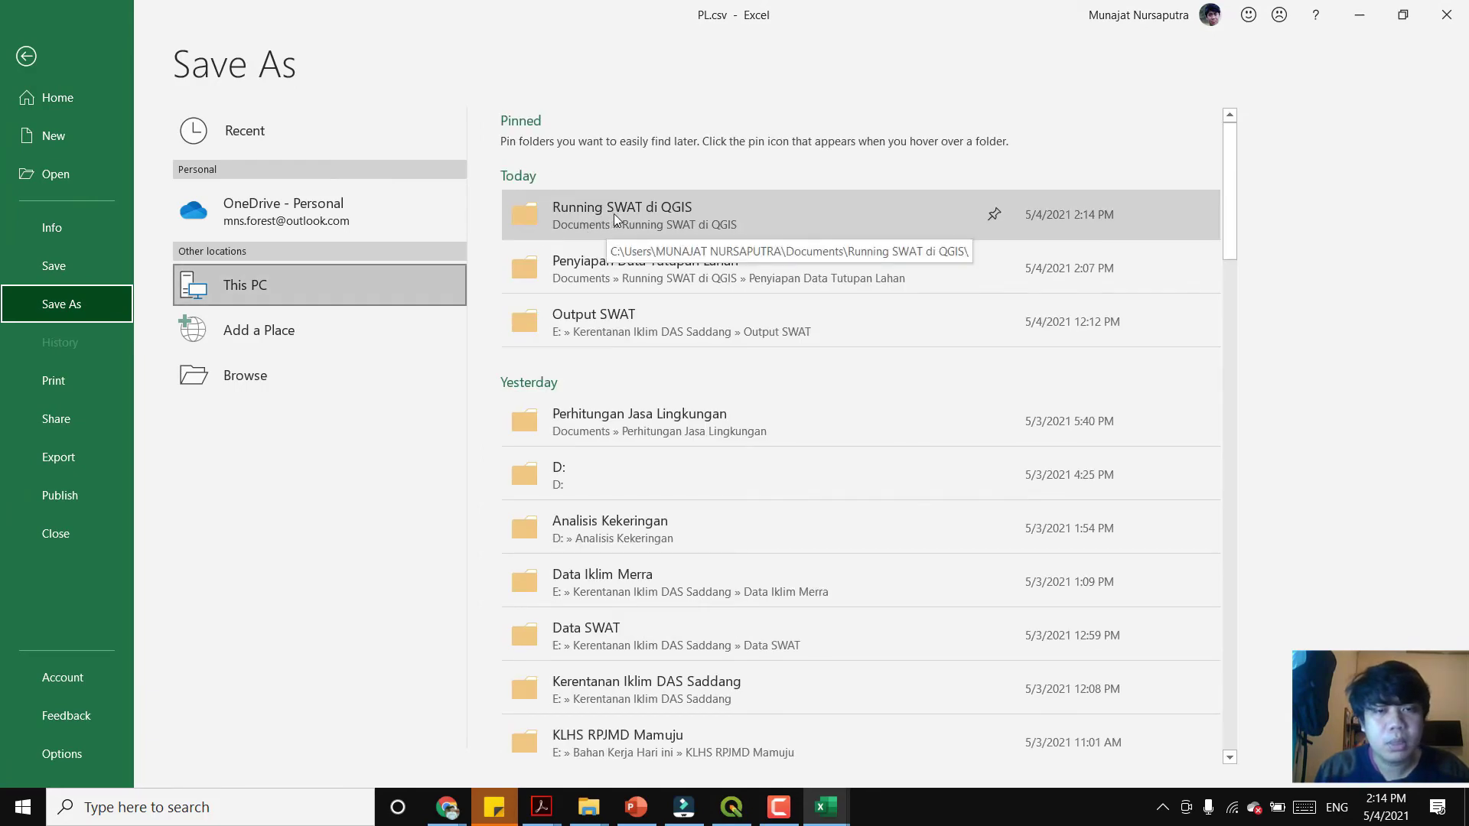
click(616, 220)
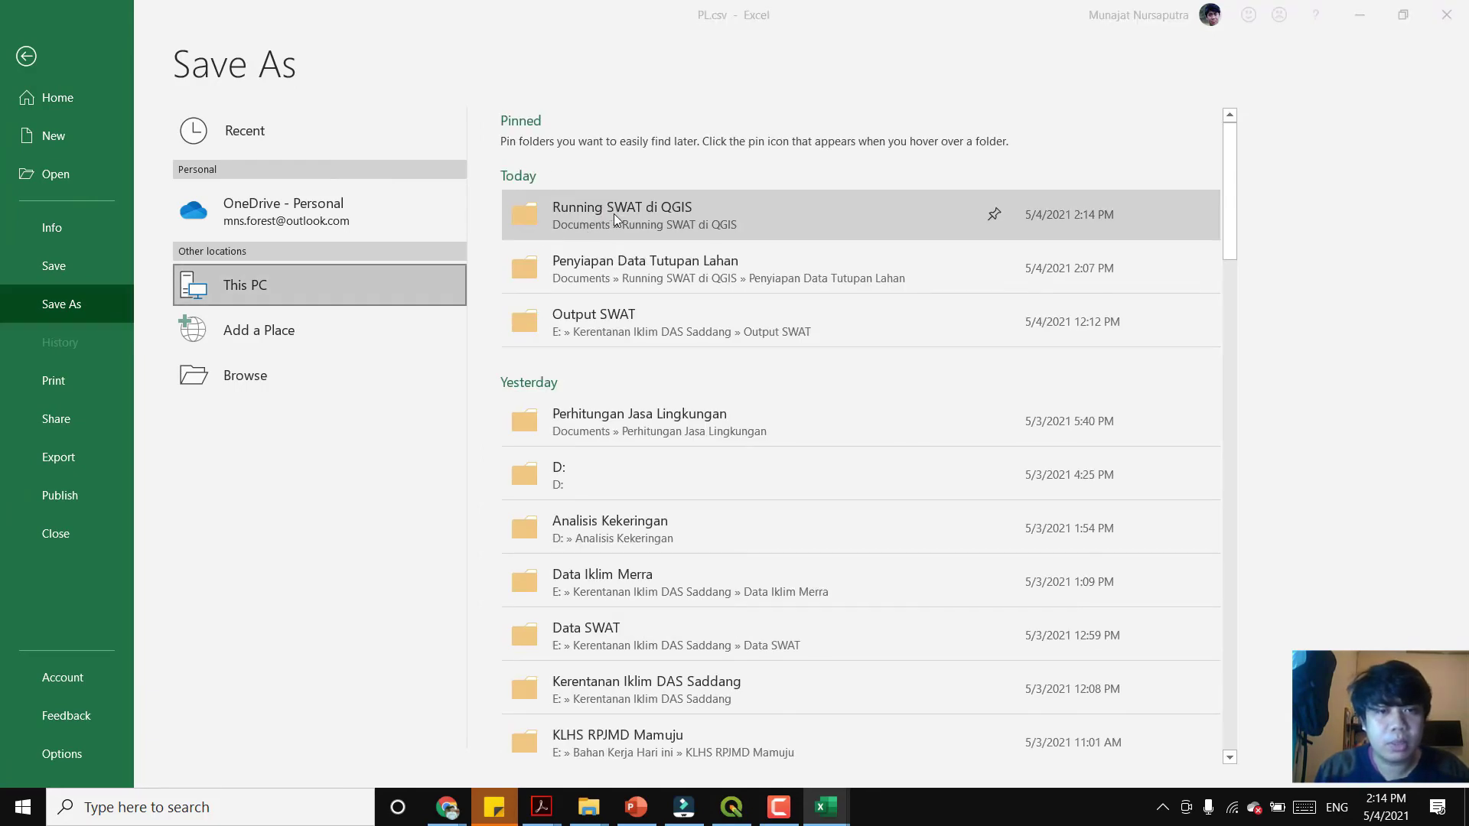
double_click(305, 201)
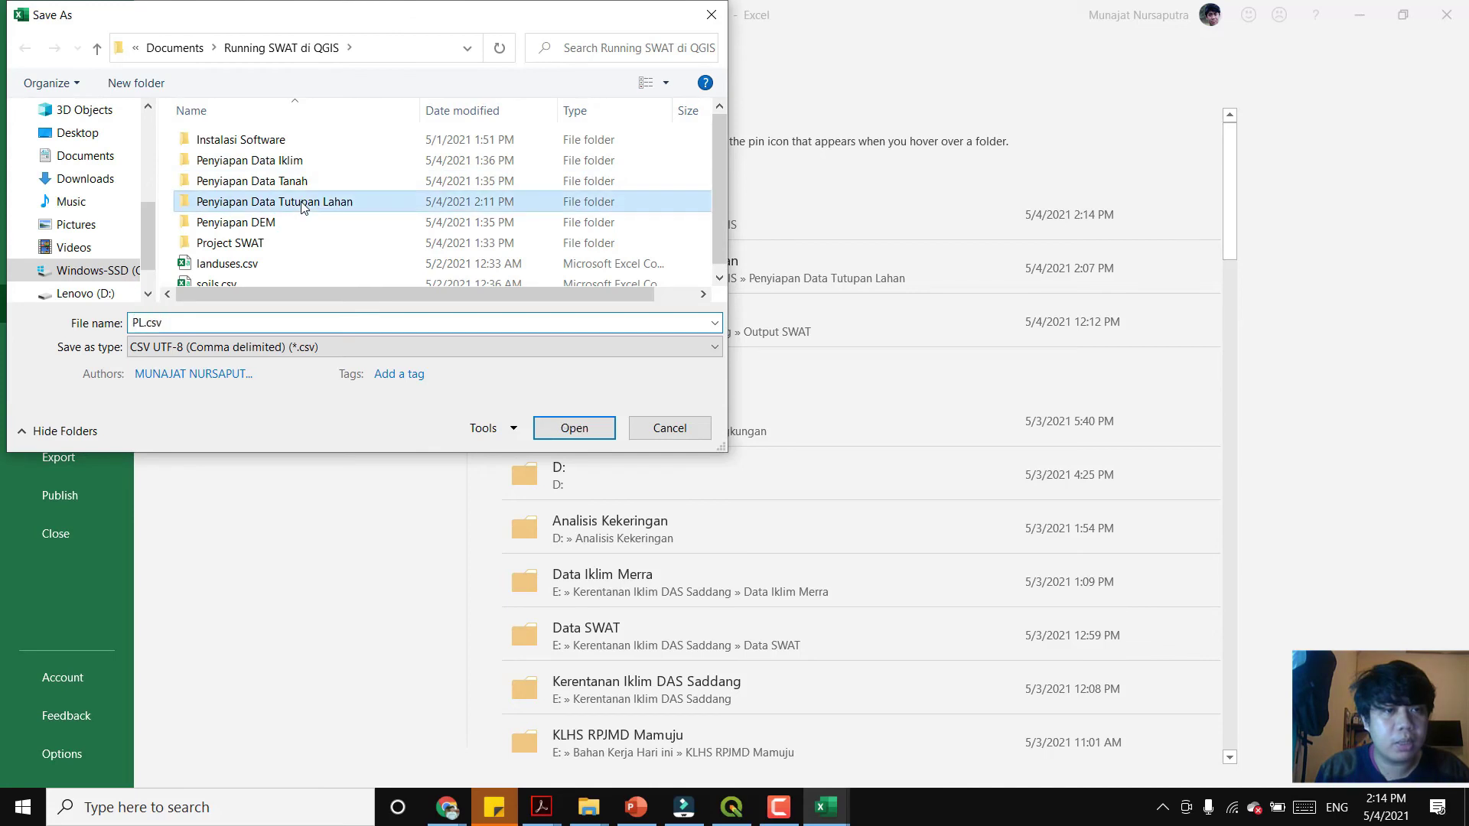
text(L)
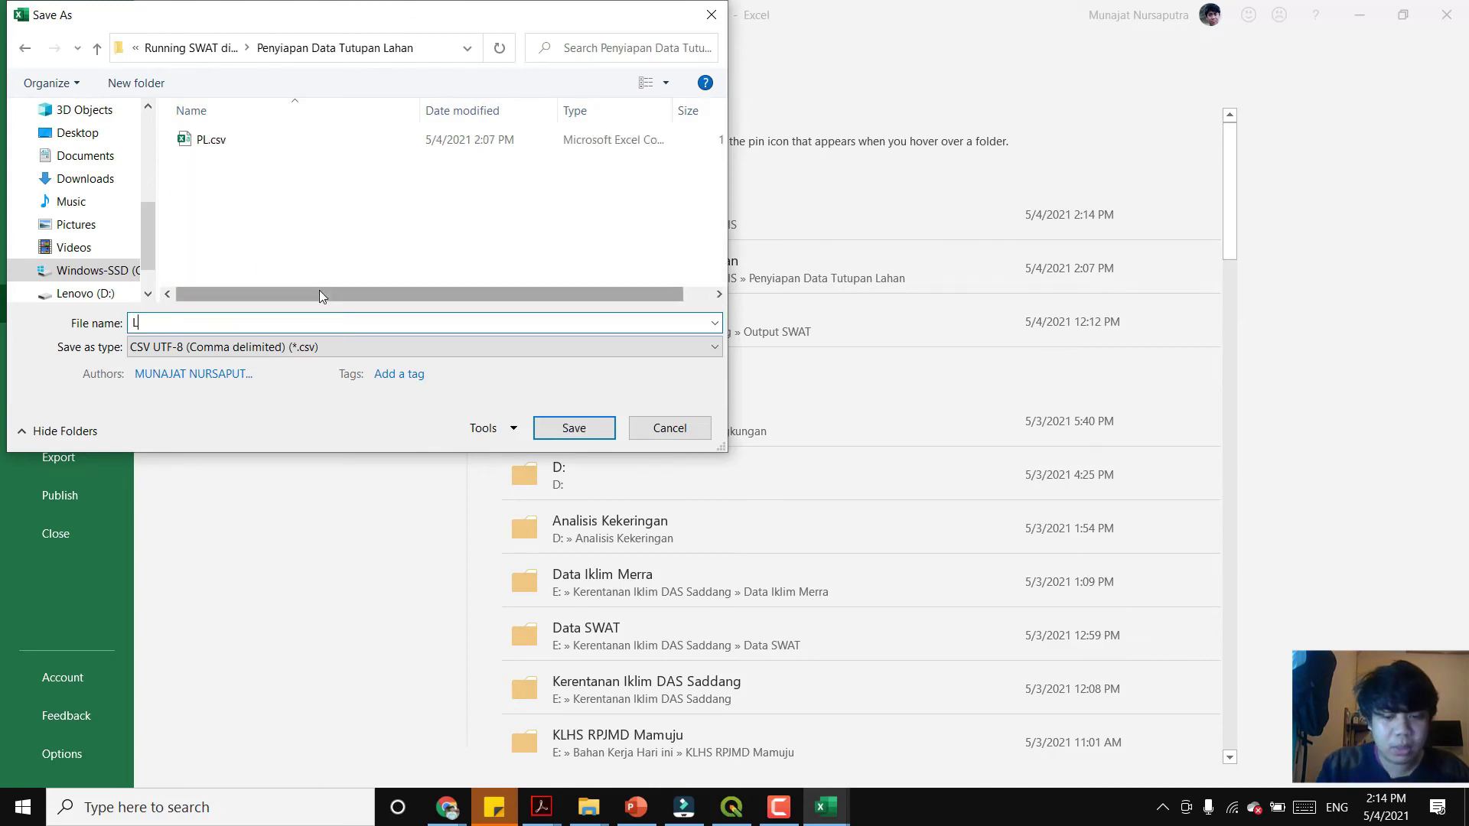
text(ooku)
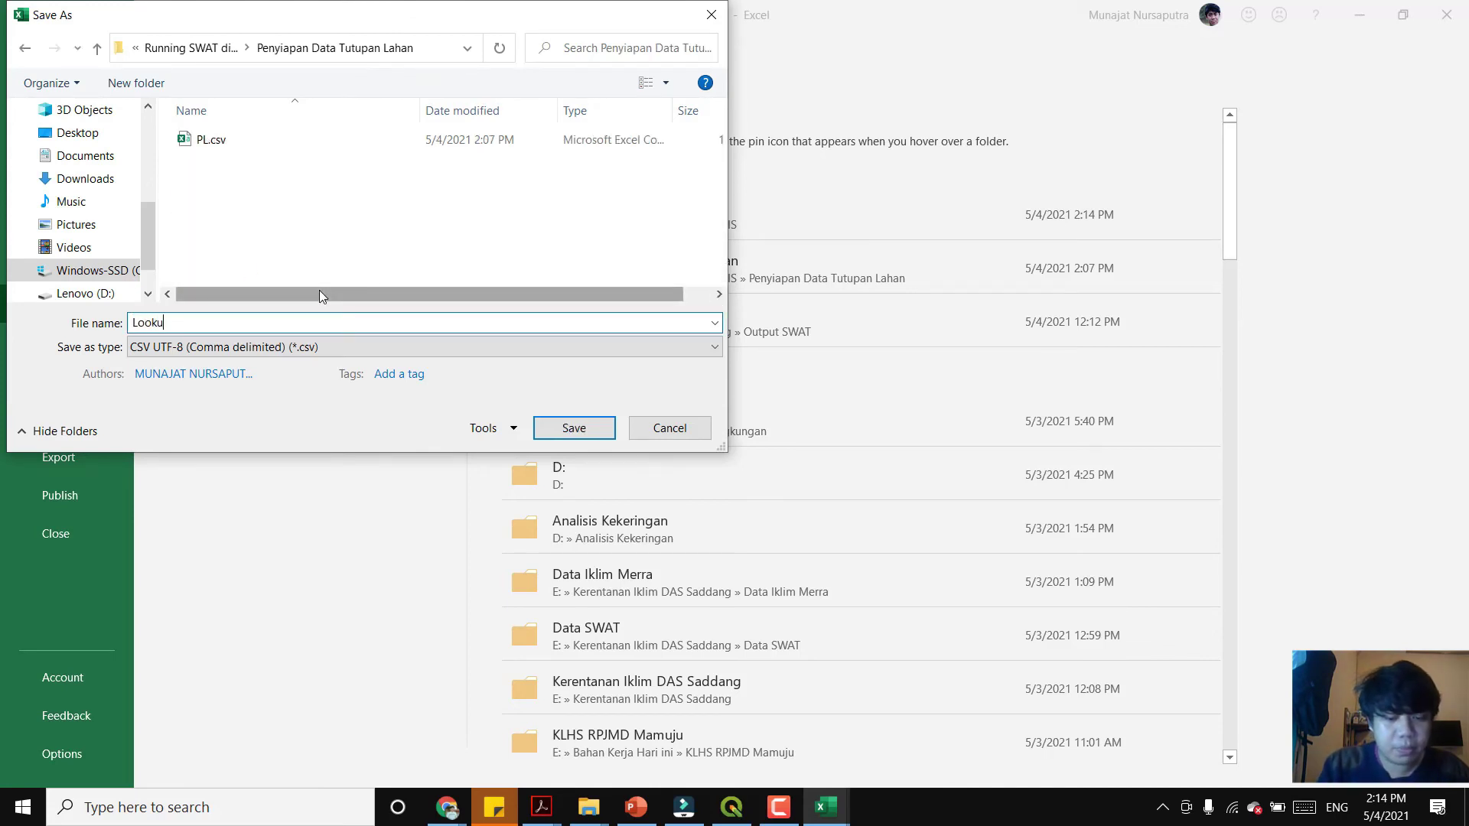
text(p Tab)
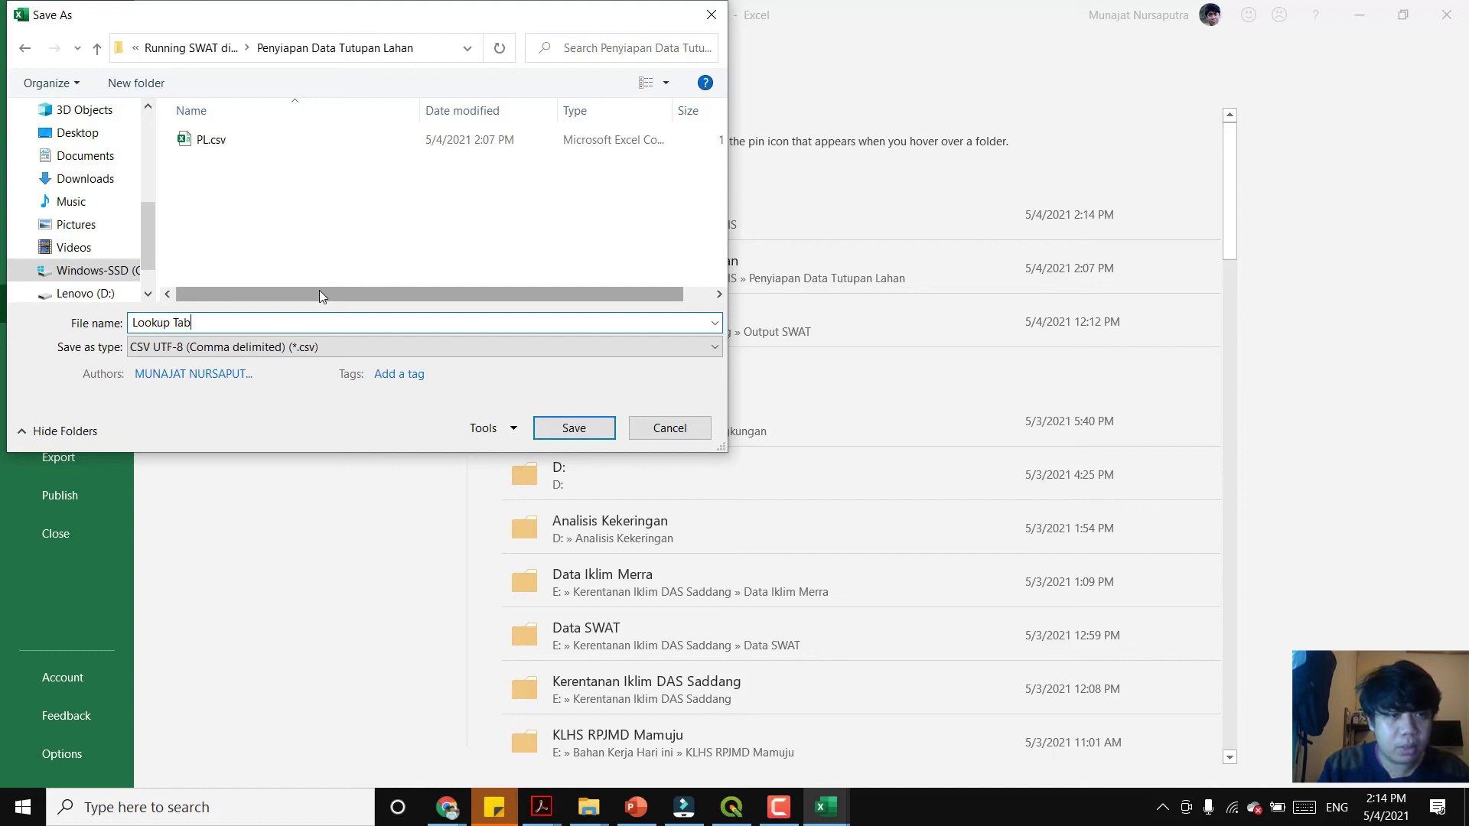
text(el O)
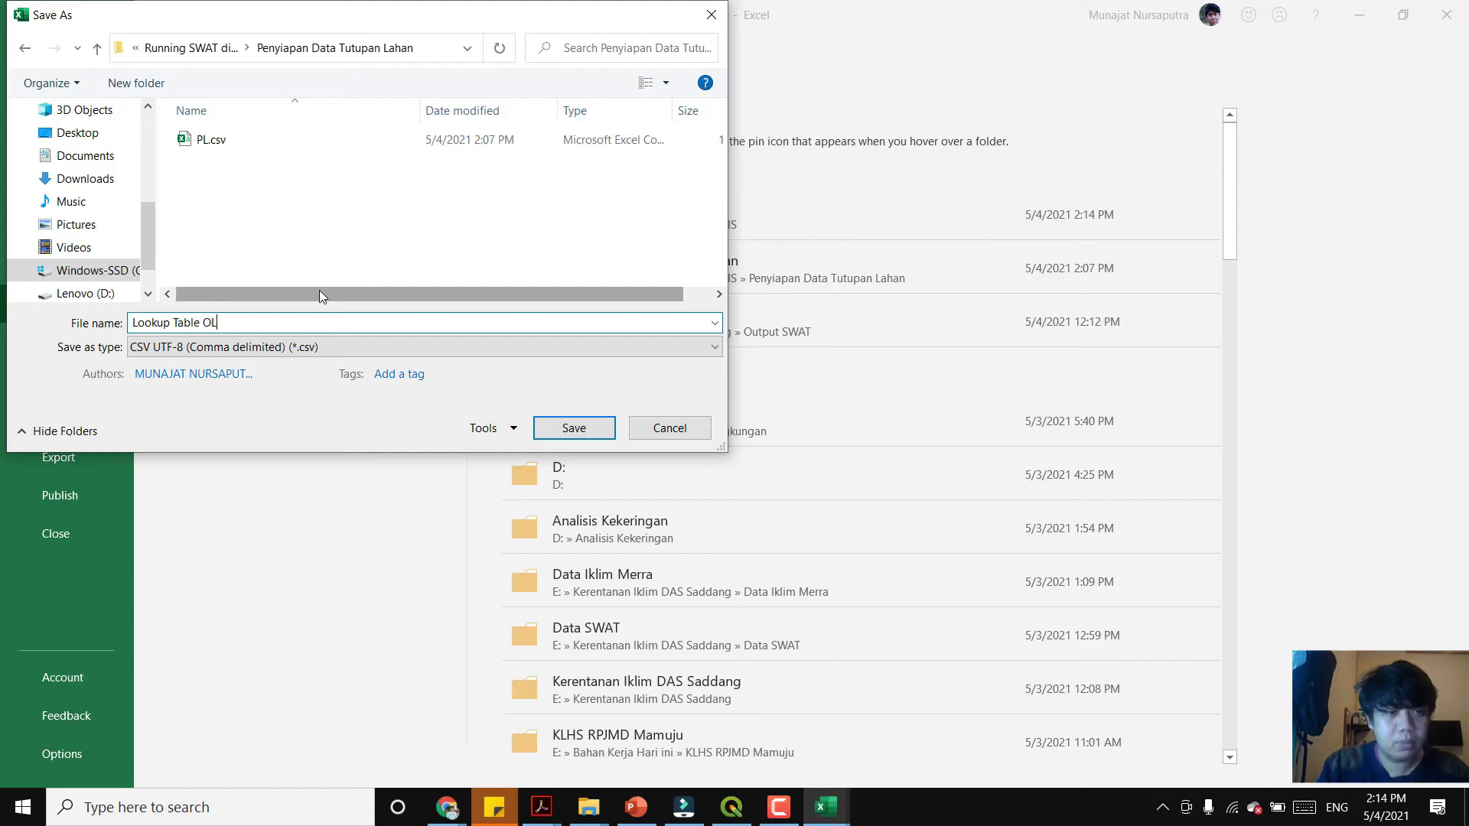
key(BackSpace)
text(PL)
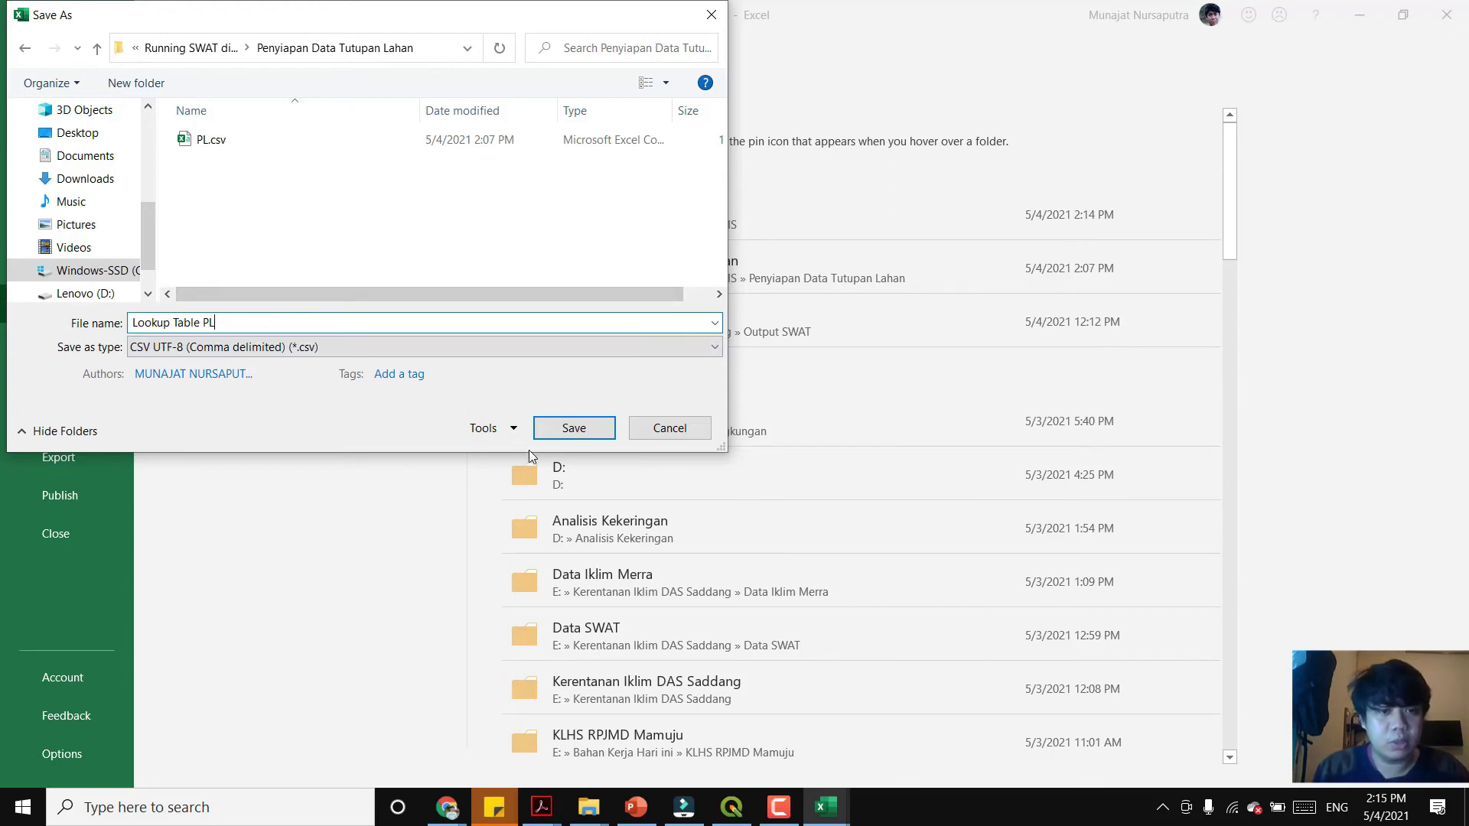
click(573, 428)
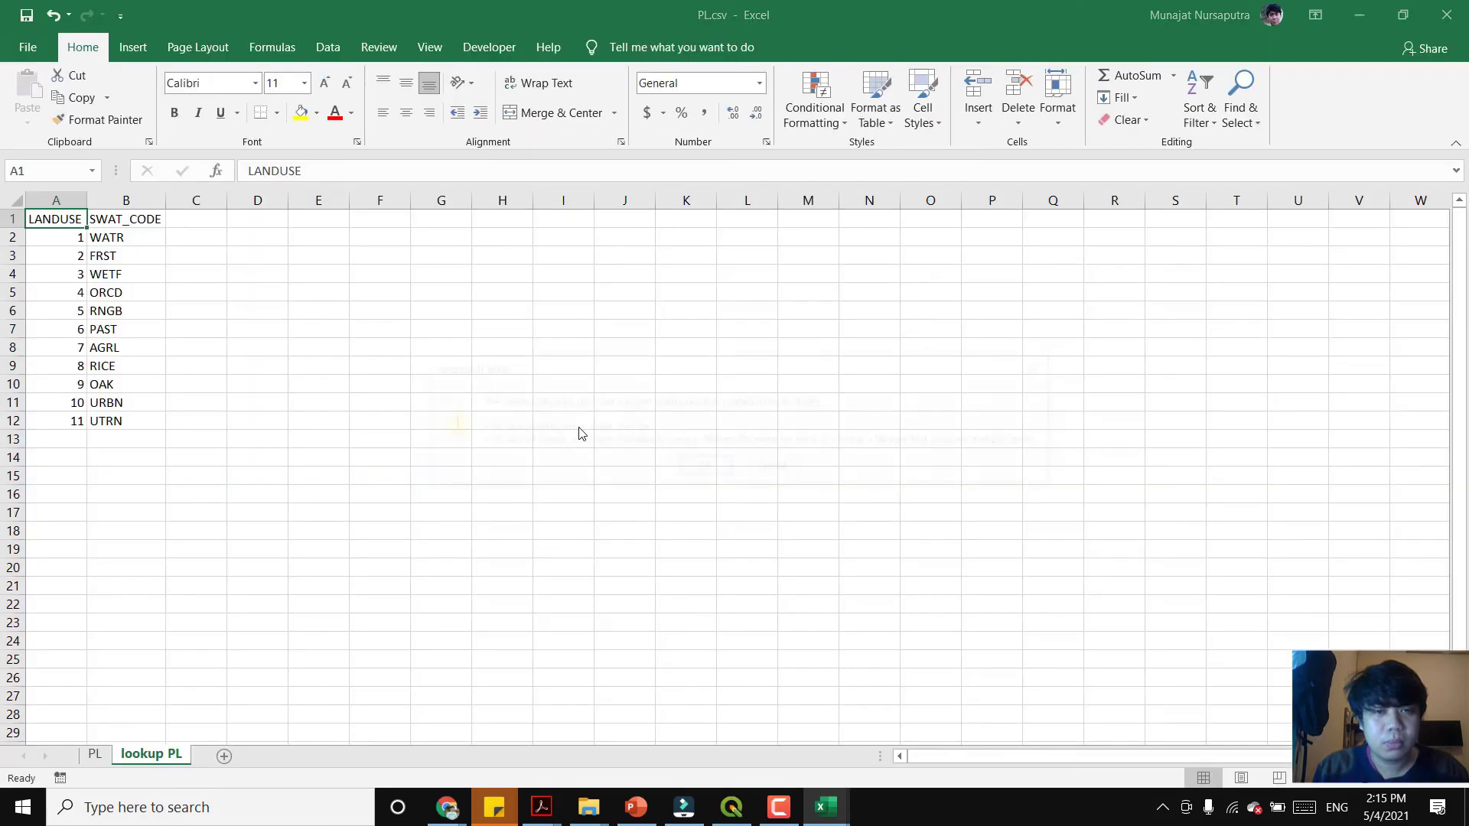
click(699, 465)
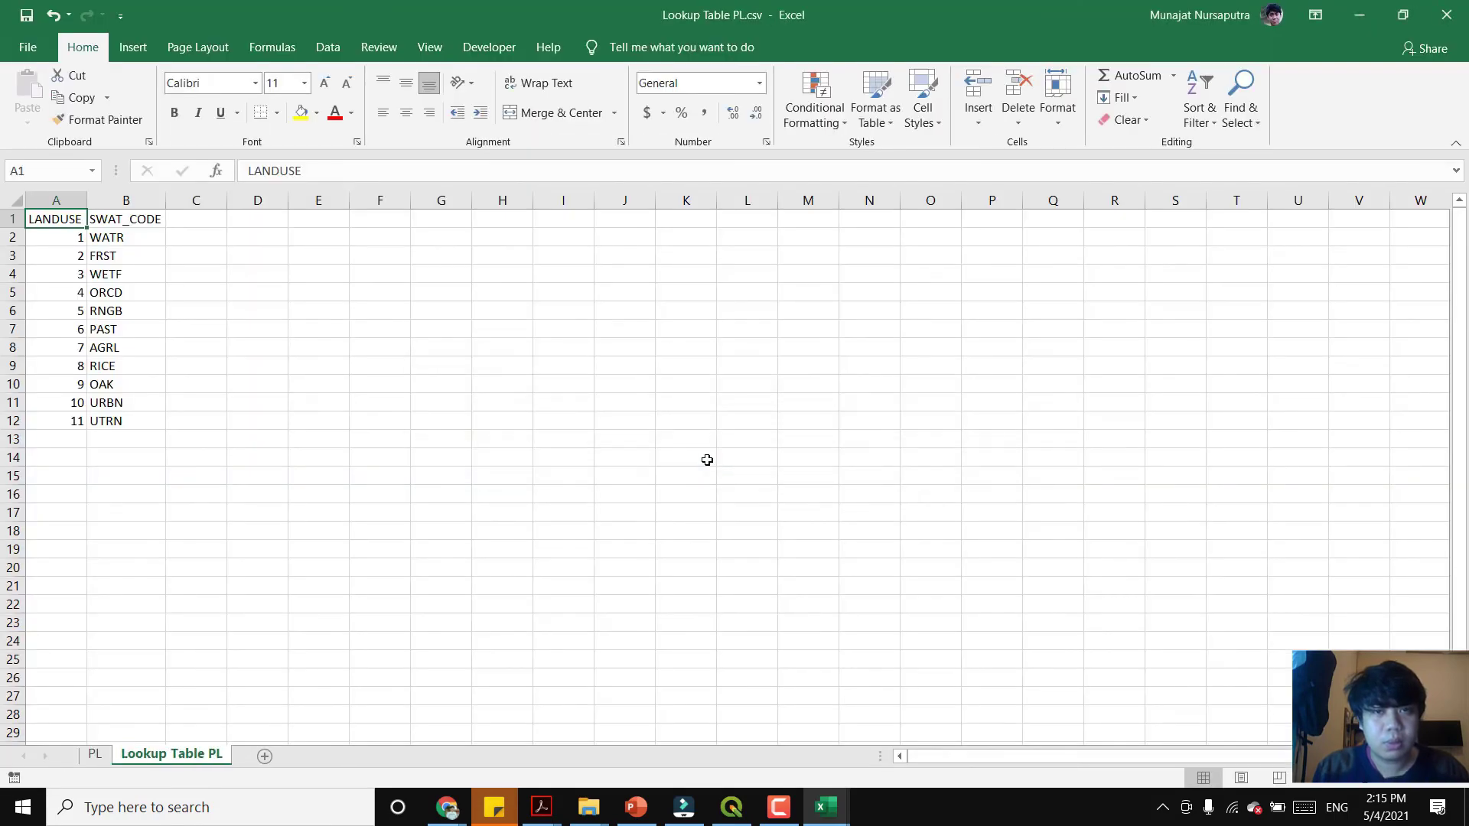
- Open Lookup Table PL.csv from the Penyiapan Data Tutupan Lahan folder to check it, and close the workbook without saving changes
mouse_move(588, 807)
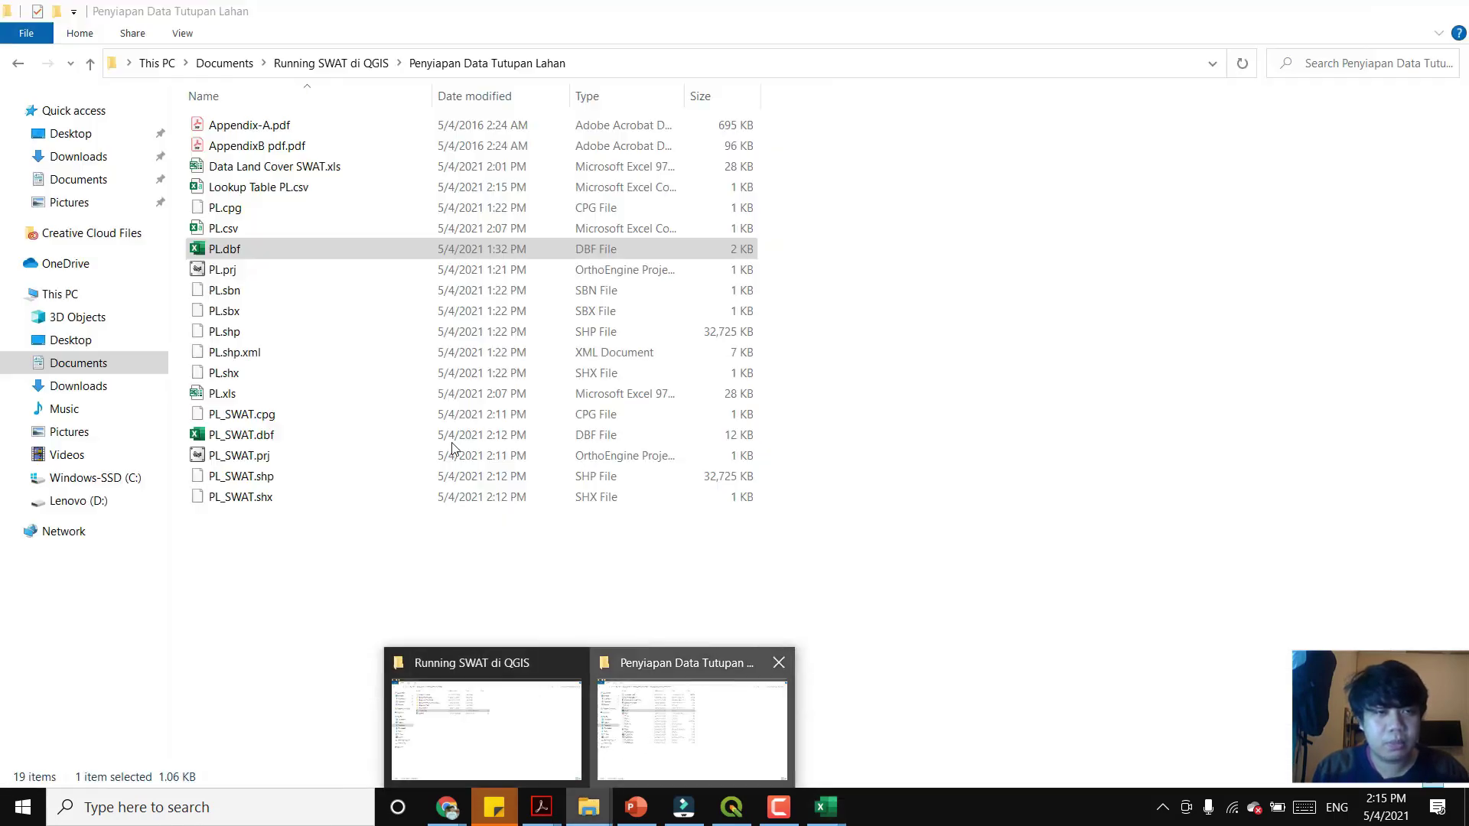
click(269, 188)
double_click(267, 189)
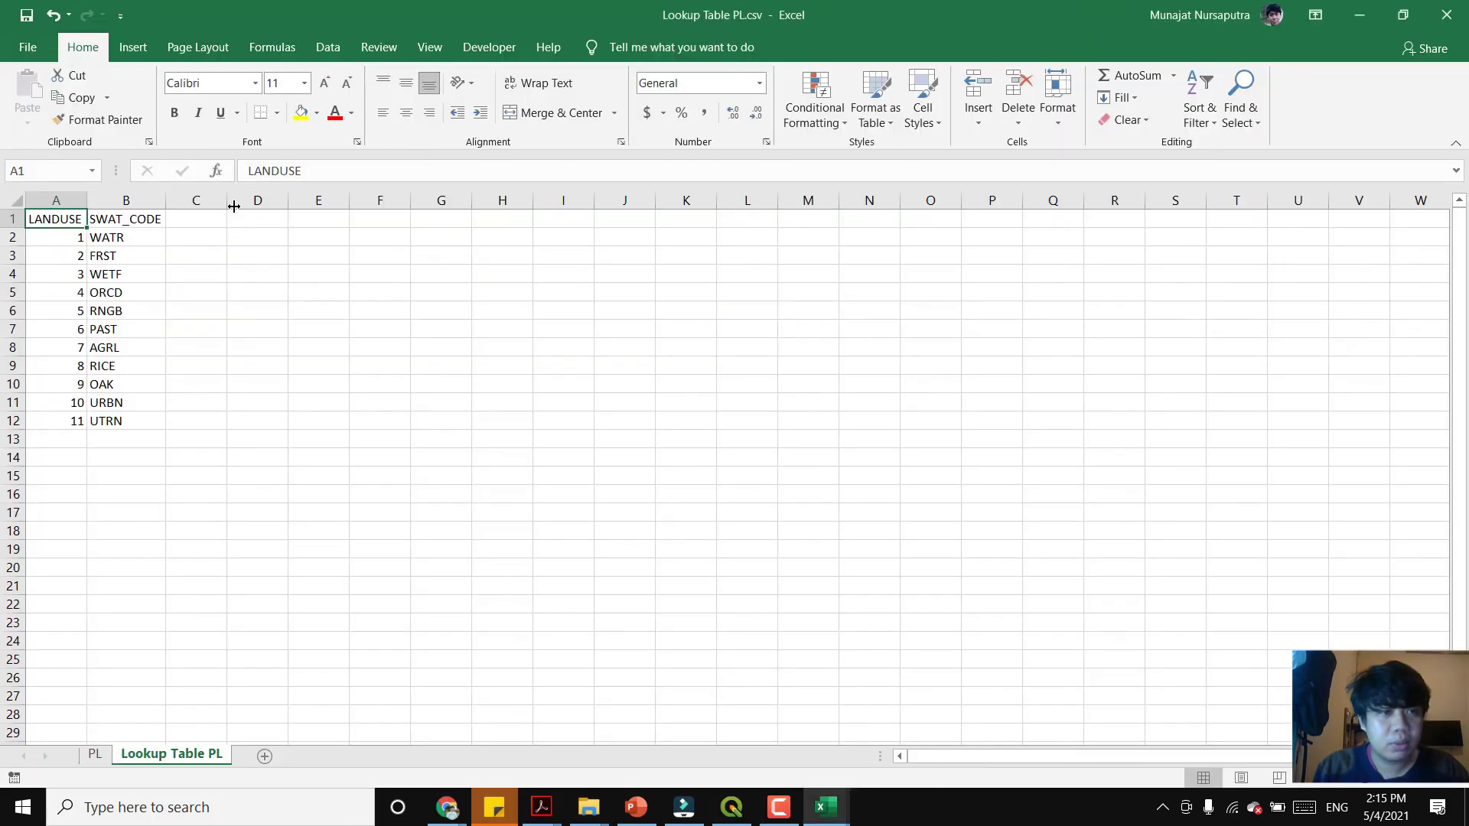
click(1445, 16)
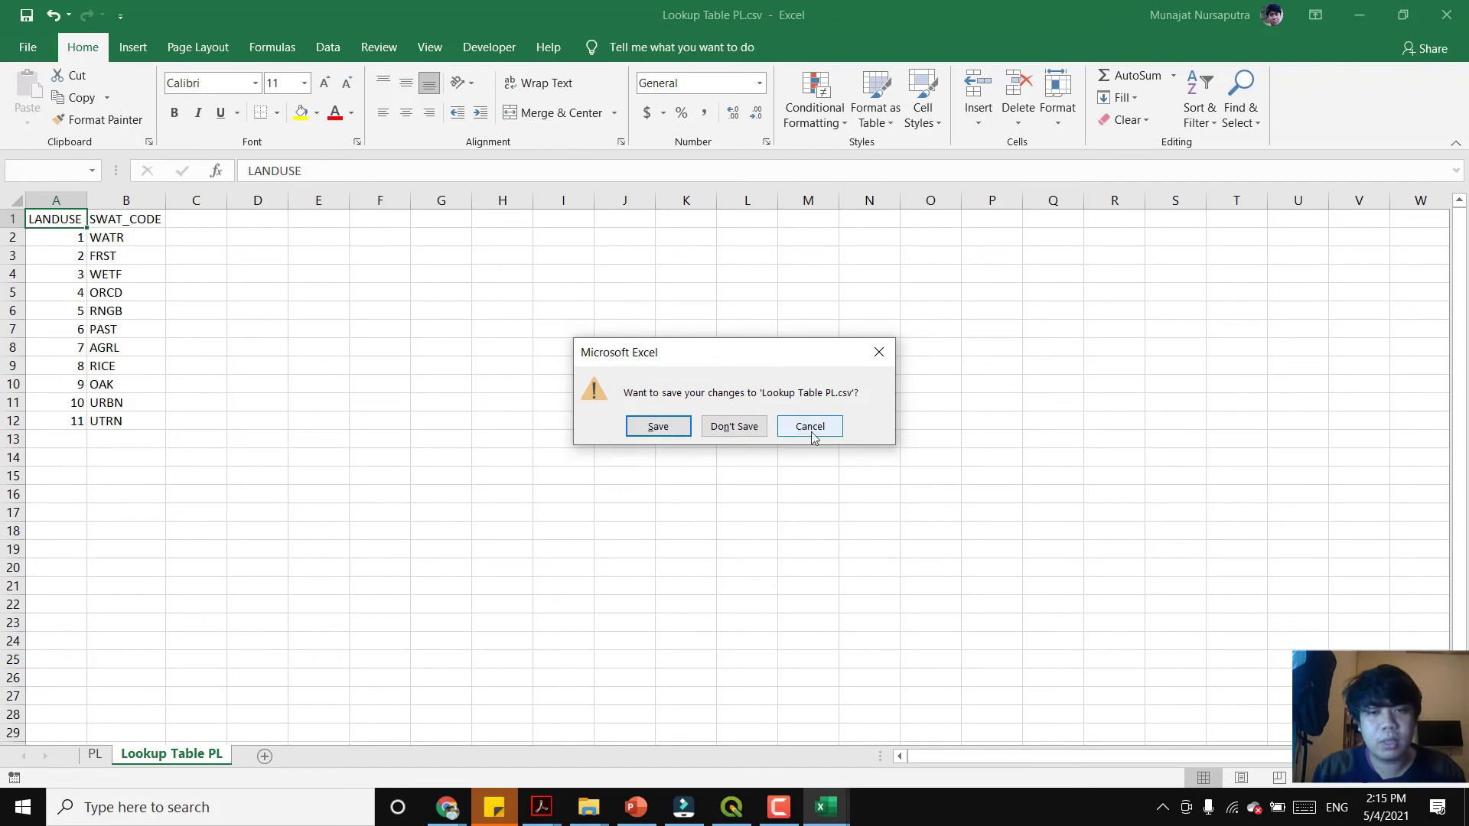
click(762, 426)
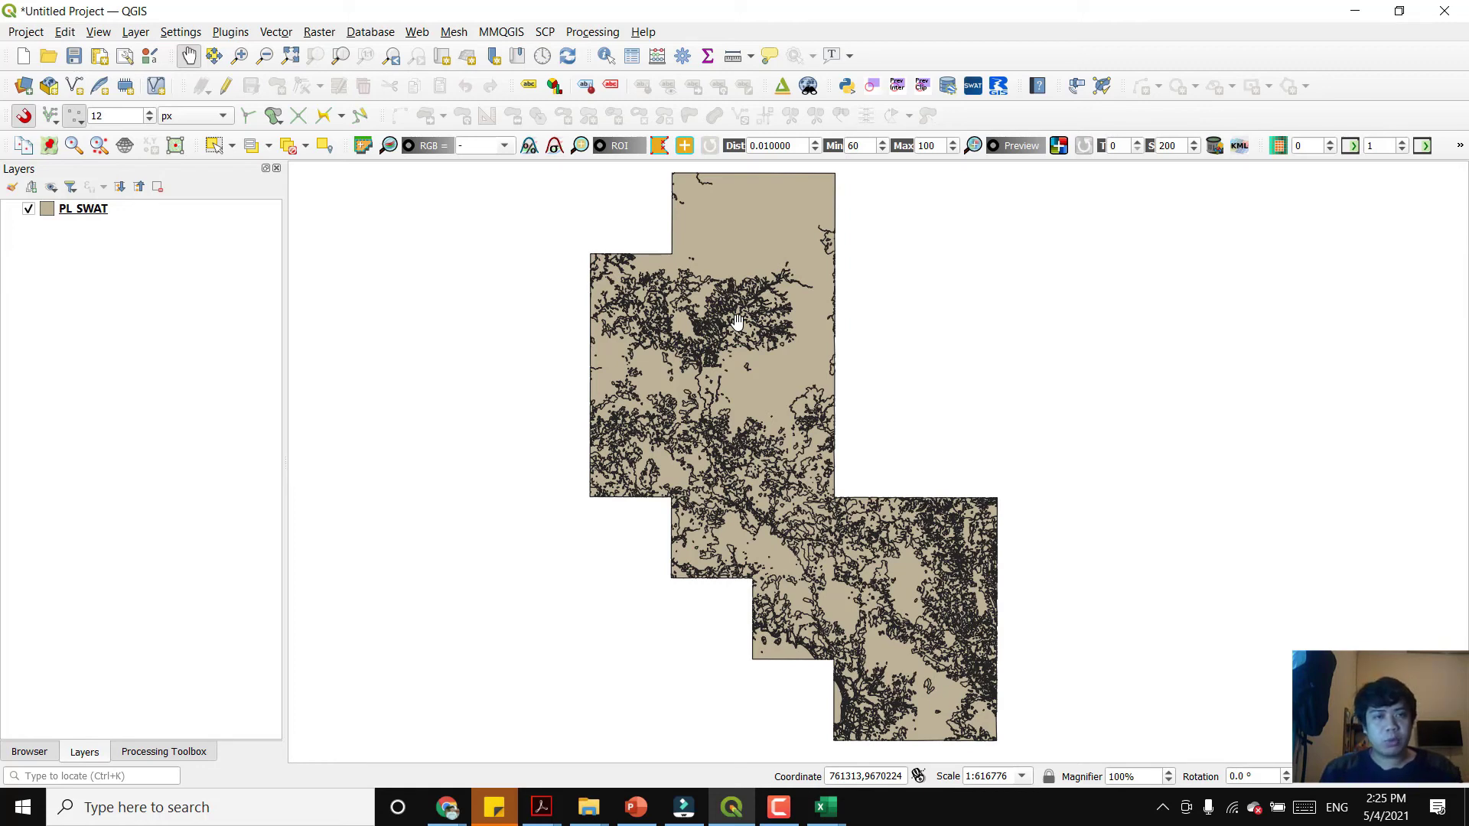
- Start the Rasterize (Vector to Raster) tool in QGIS for the PL_SWAT layer with IDLC as the burn-in field
click(331, 36)
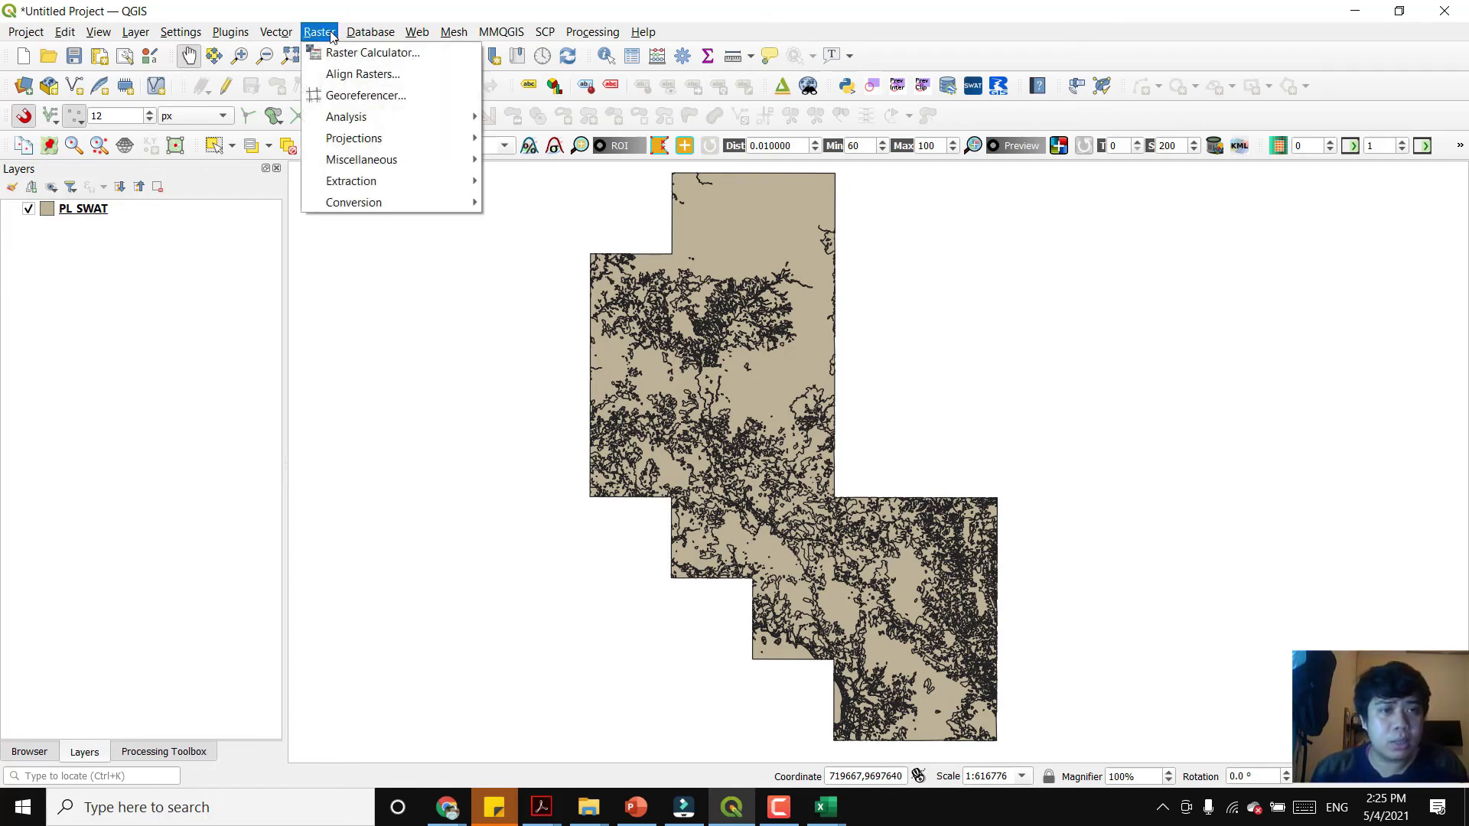
mouse_move(407, 211)
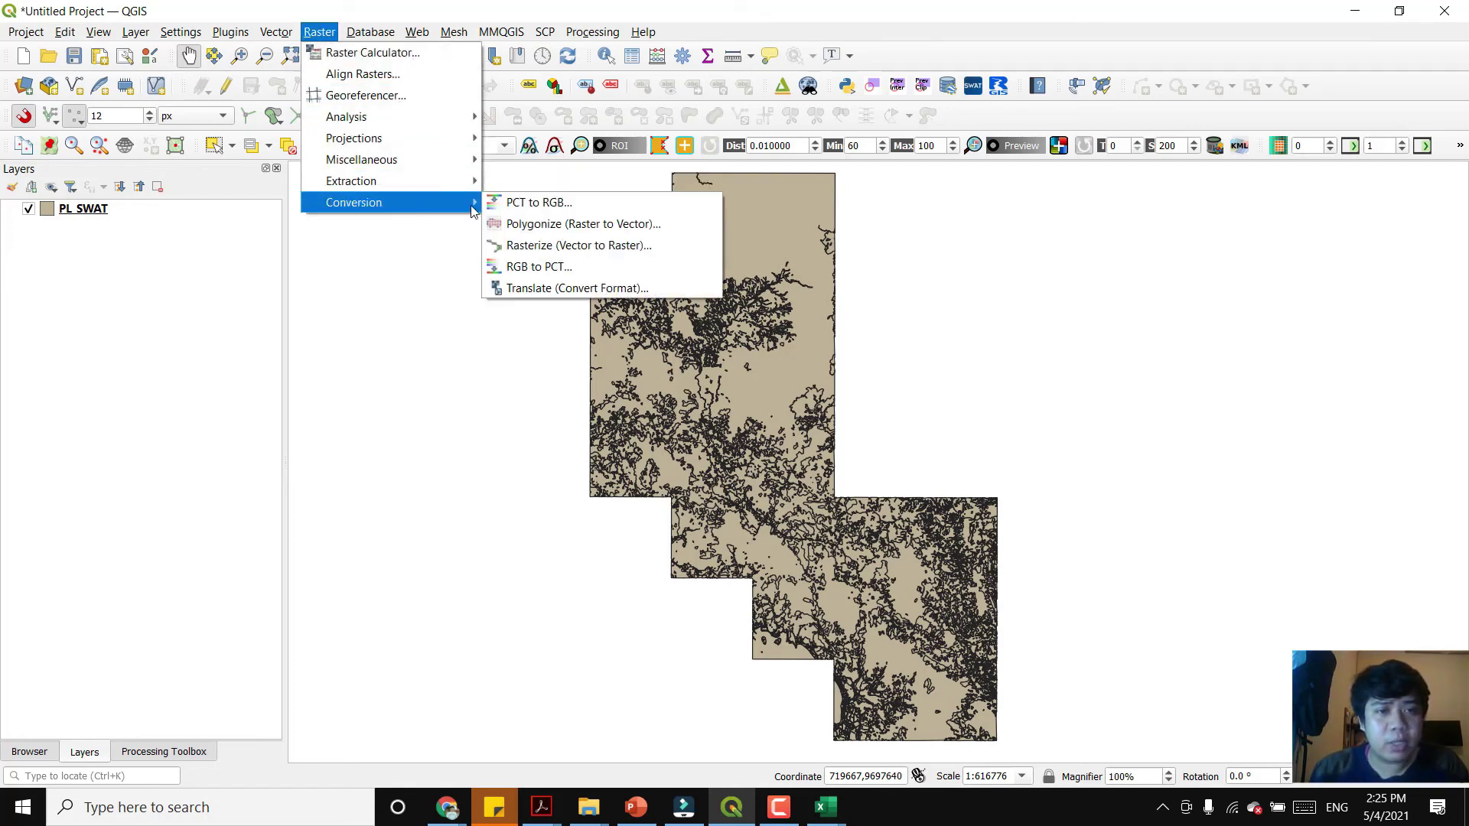
click(567, 248)
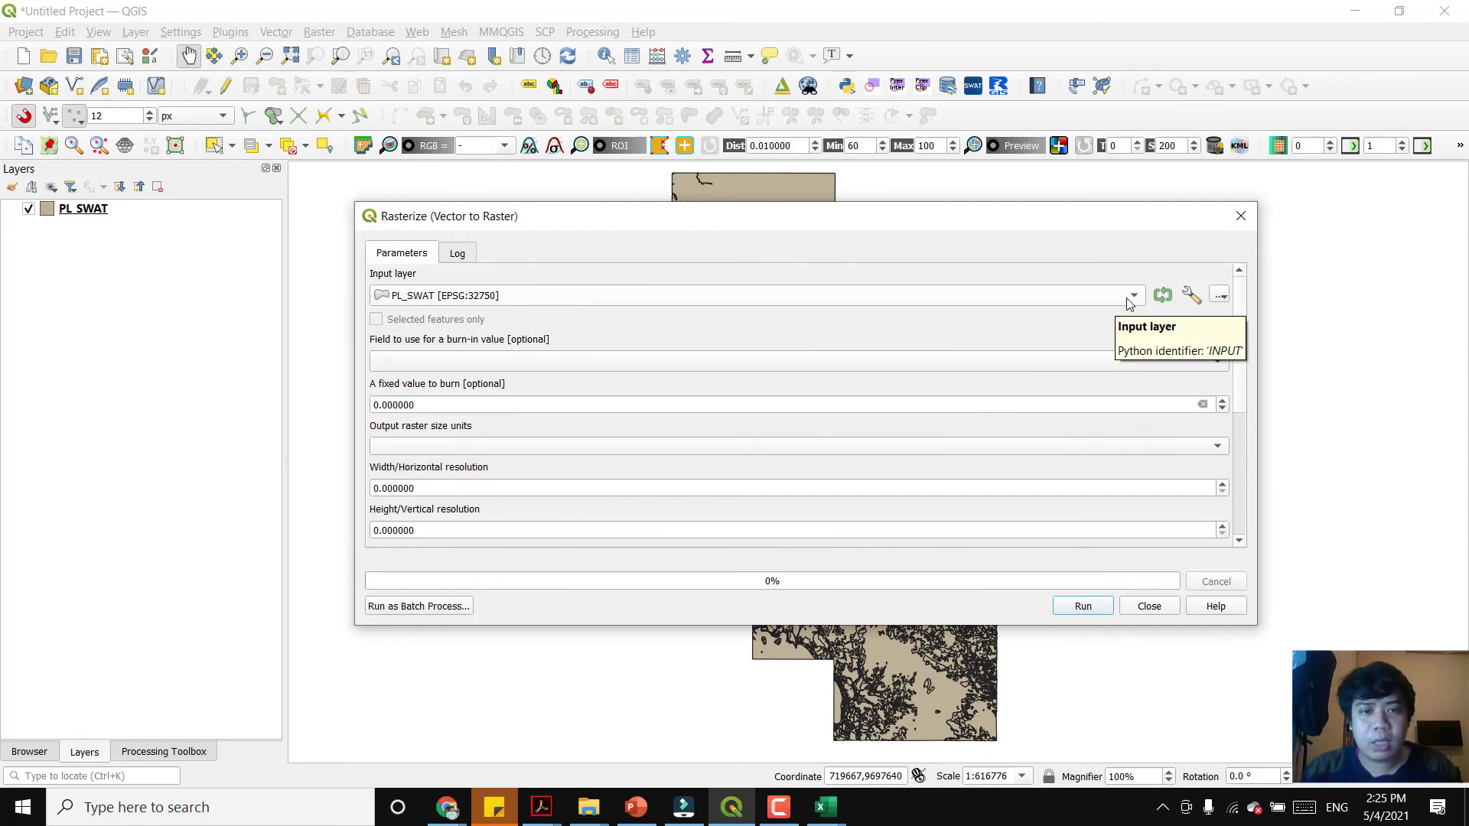
click(1202, 366)
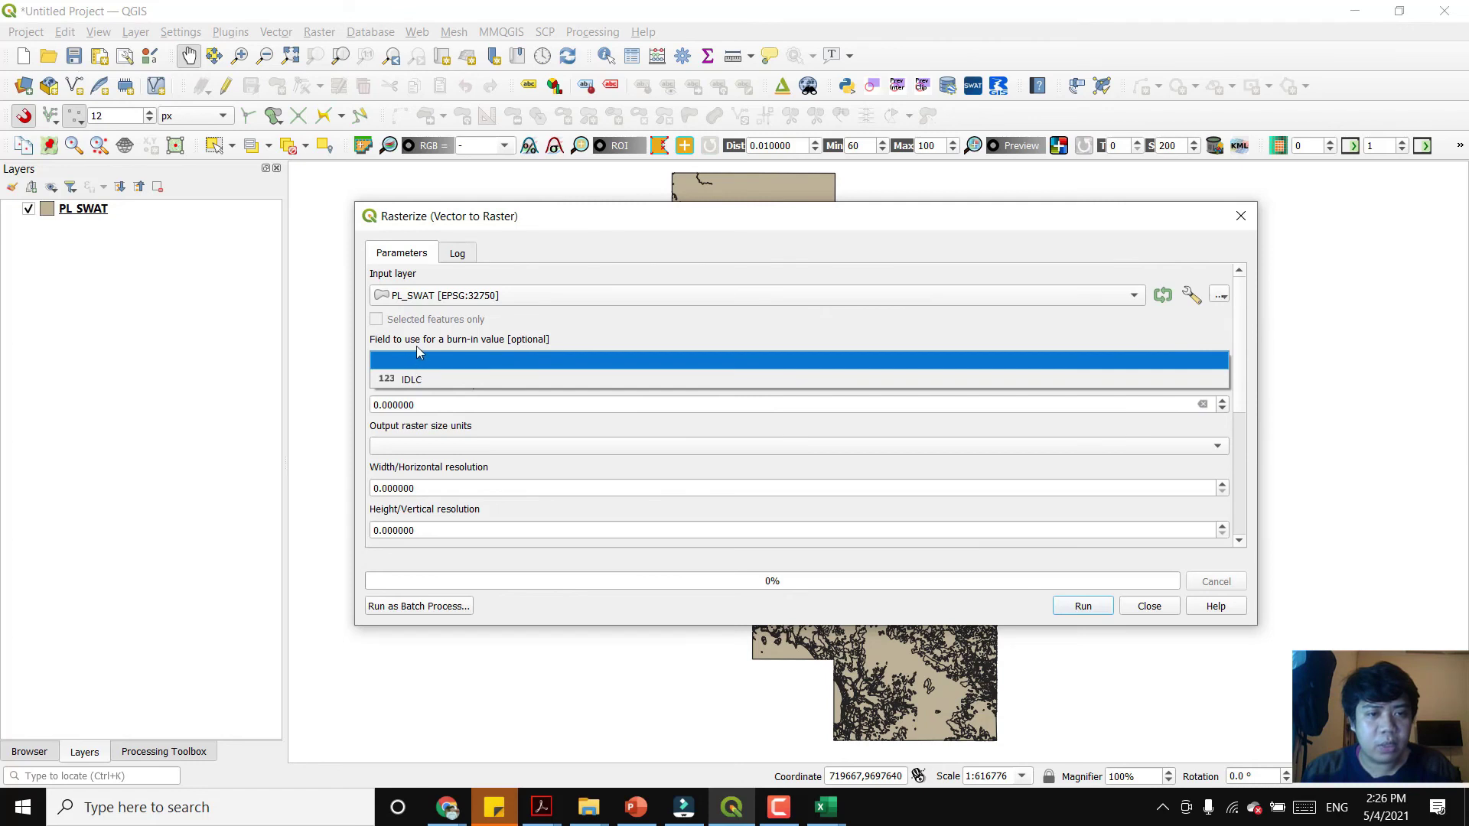
click(425, 380)
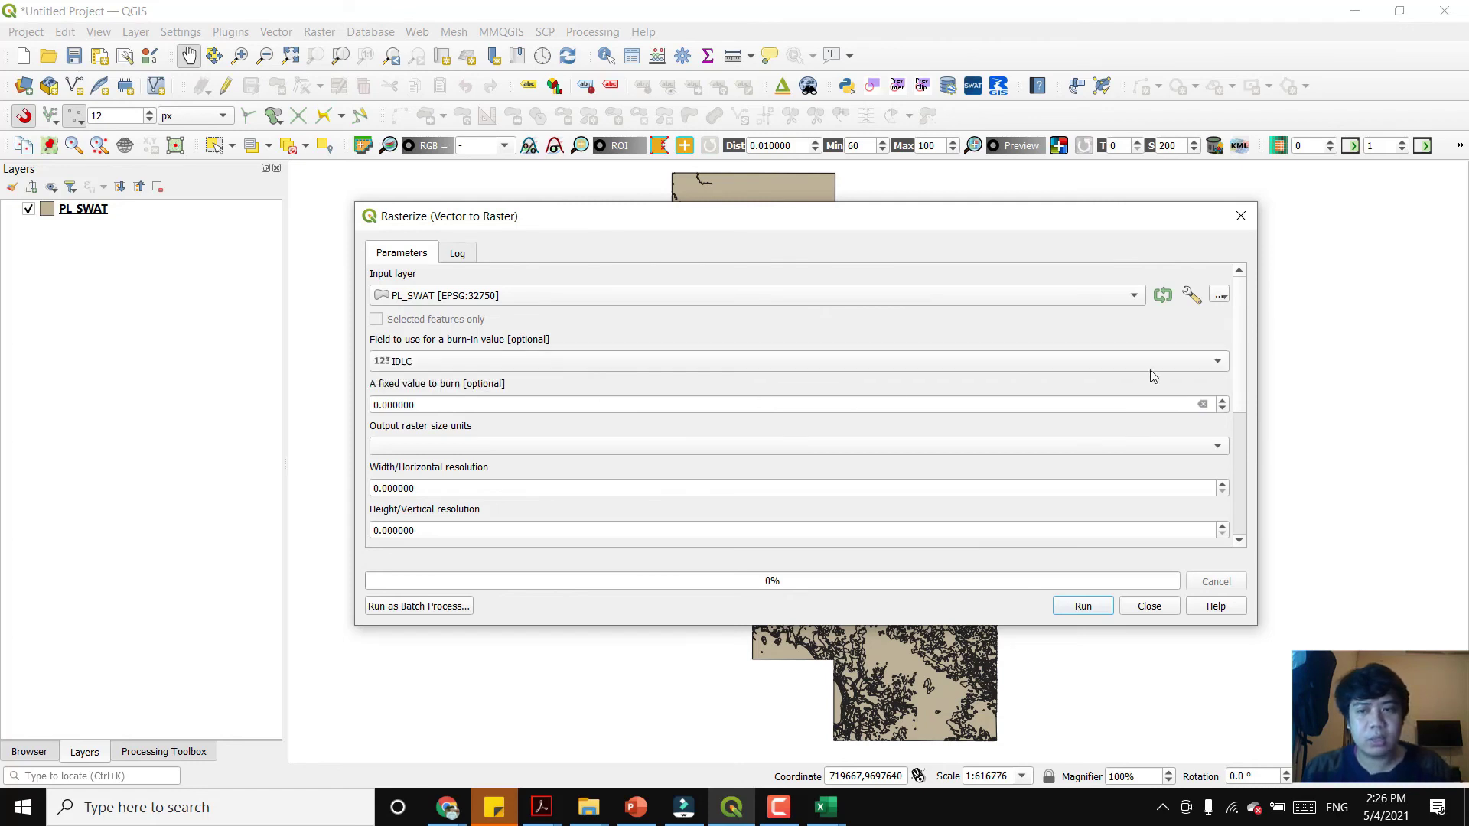
- Set the output raster size units to Pixels and both the horizontal and vertical resolution to 30
drag(1240, 361, 1240, 394)
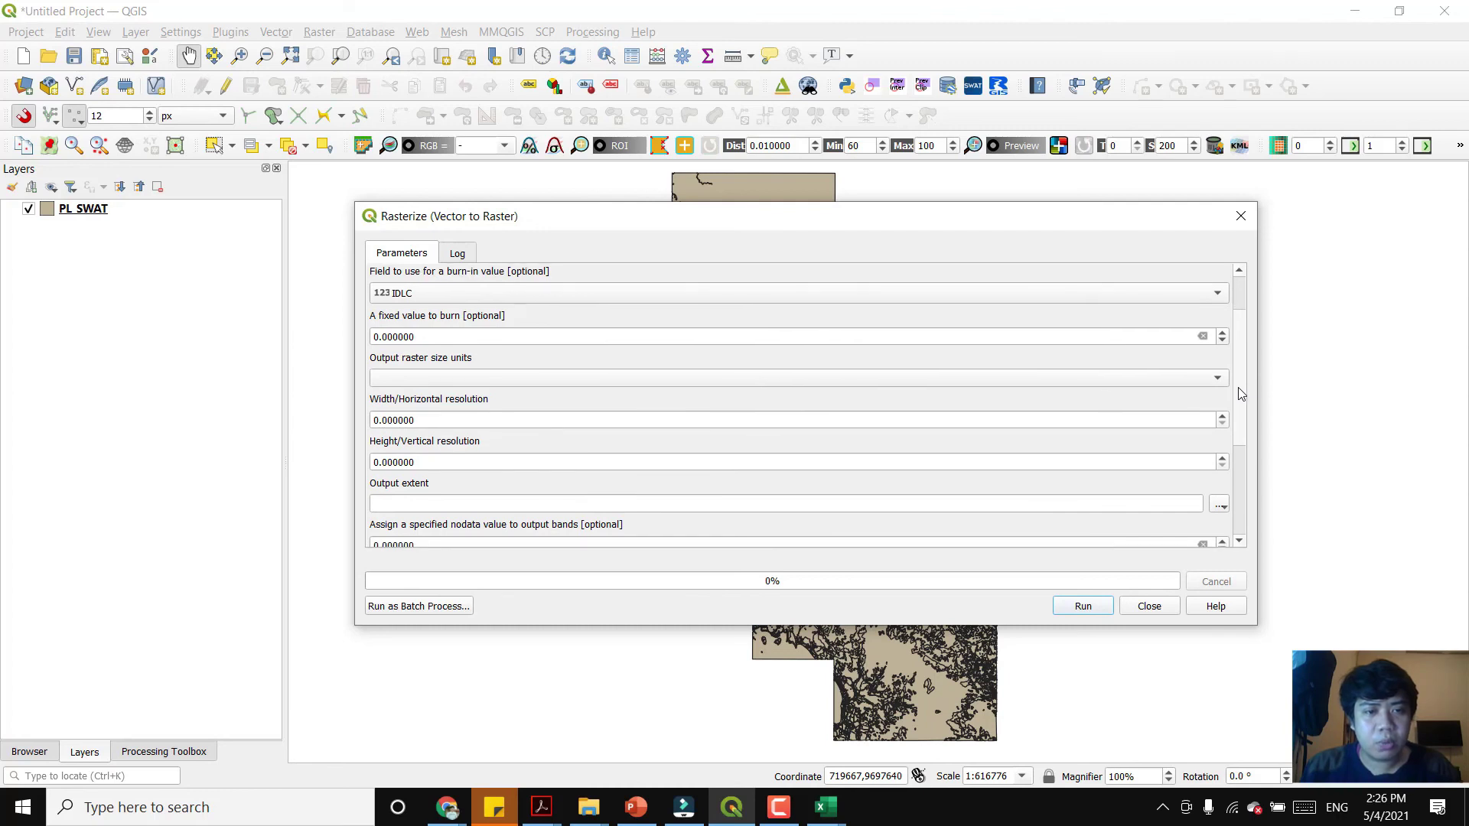
click(487, 380)
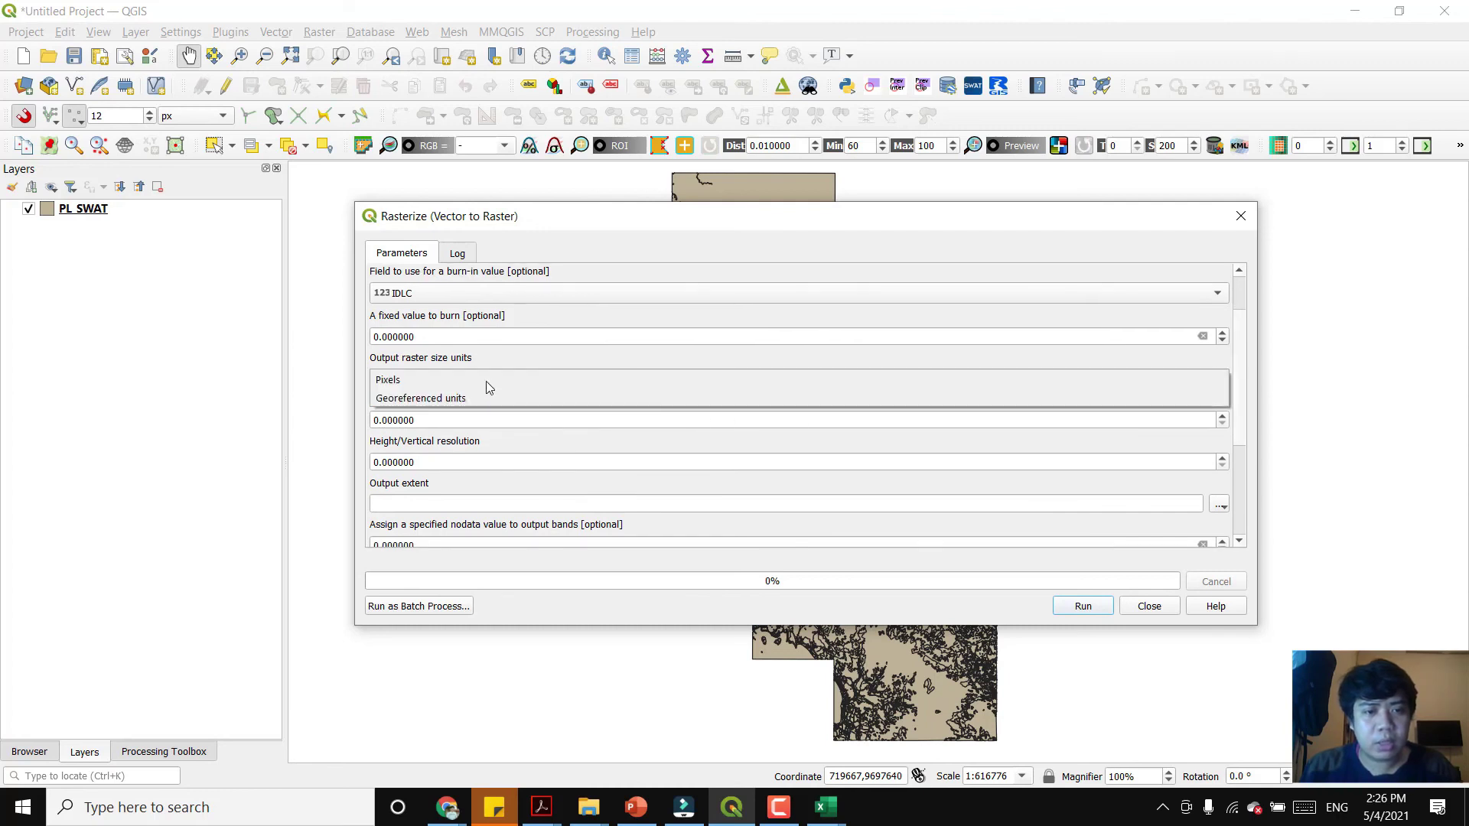
click(485, 381)
double_click(435, 419)
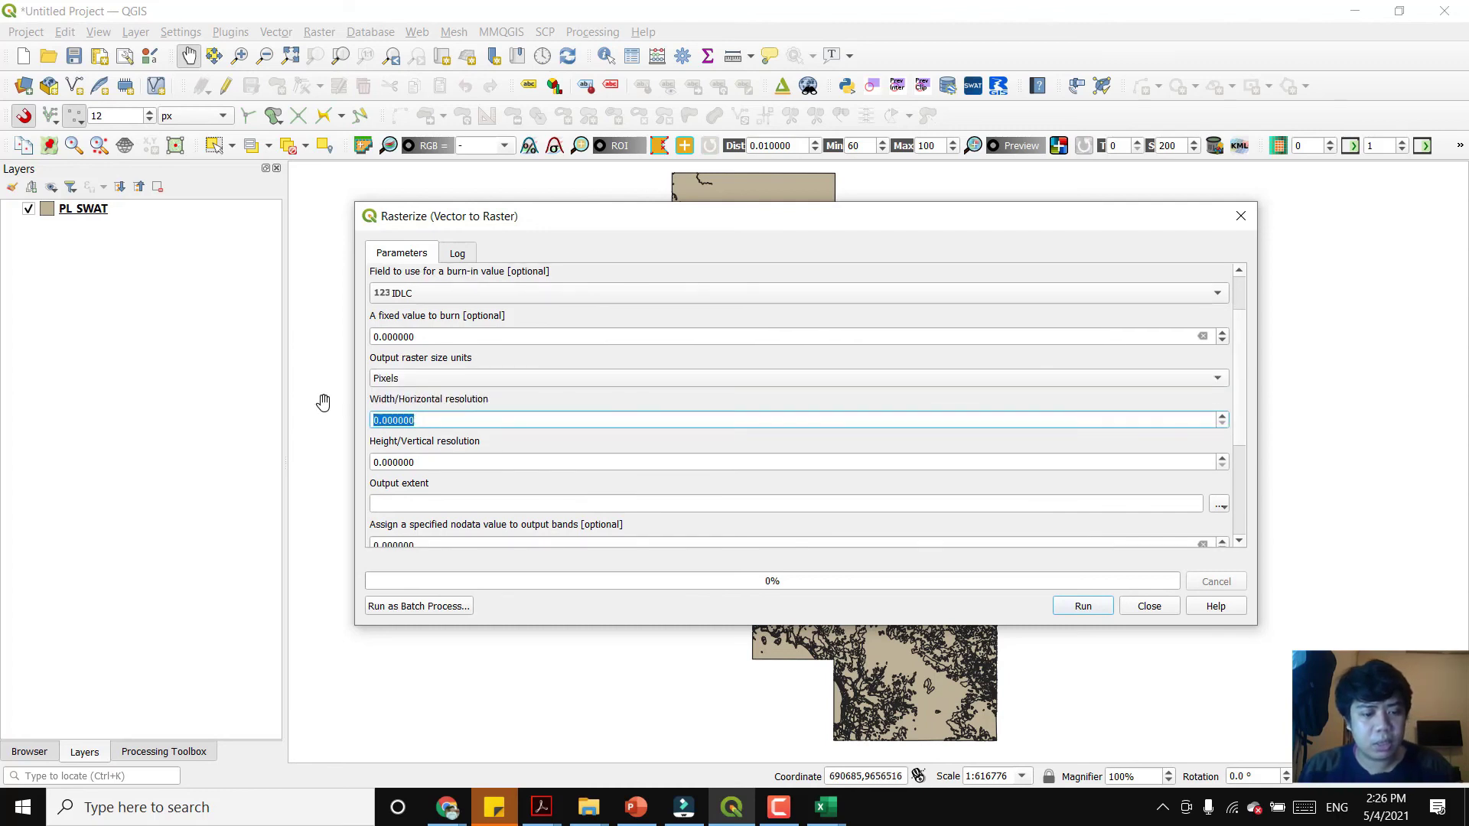
text(30)
double_click(398, 463)
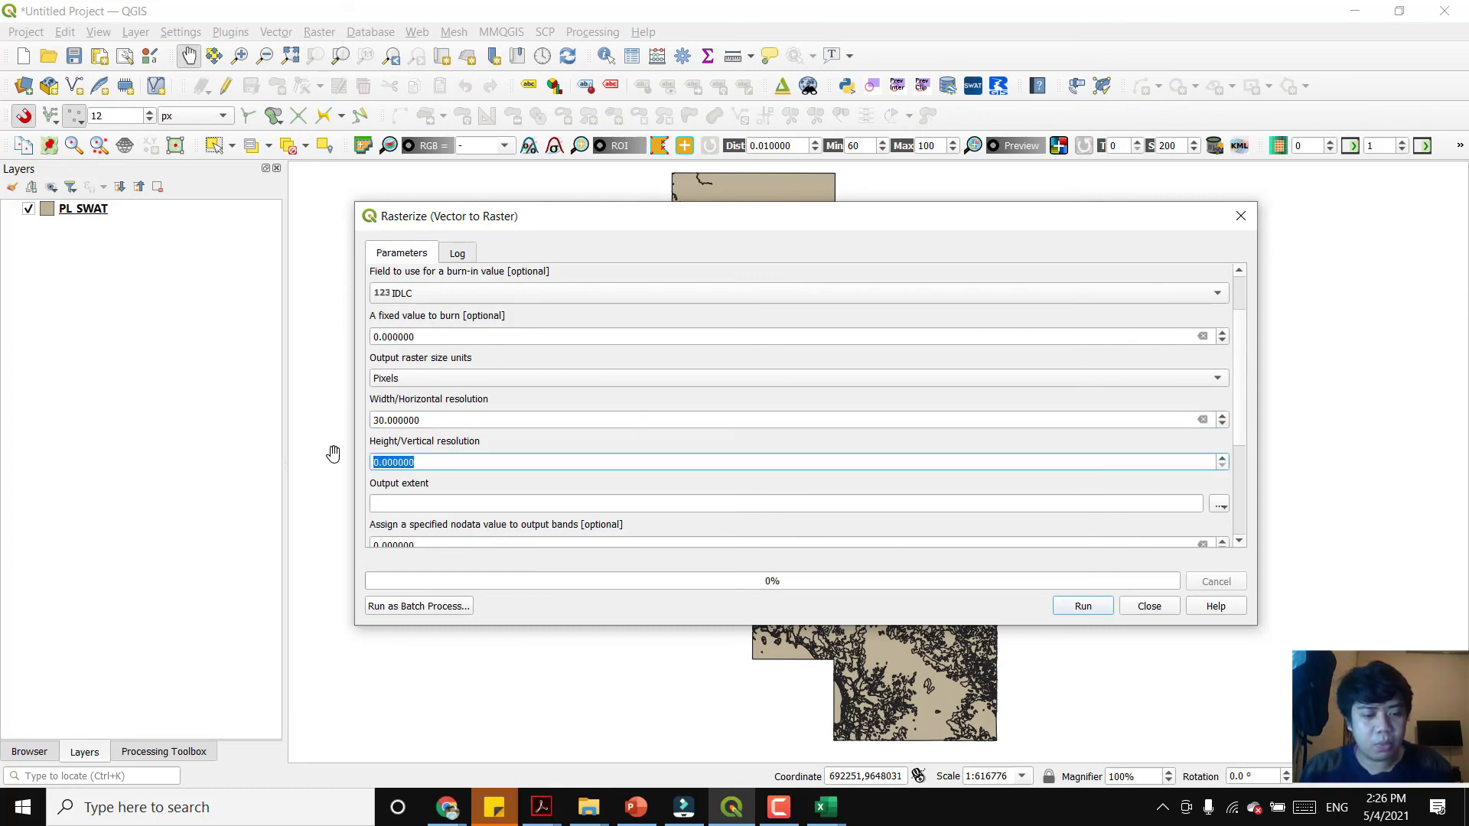
text(30)
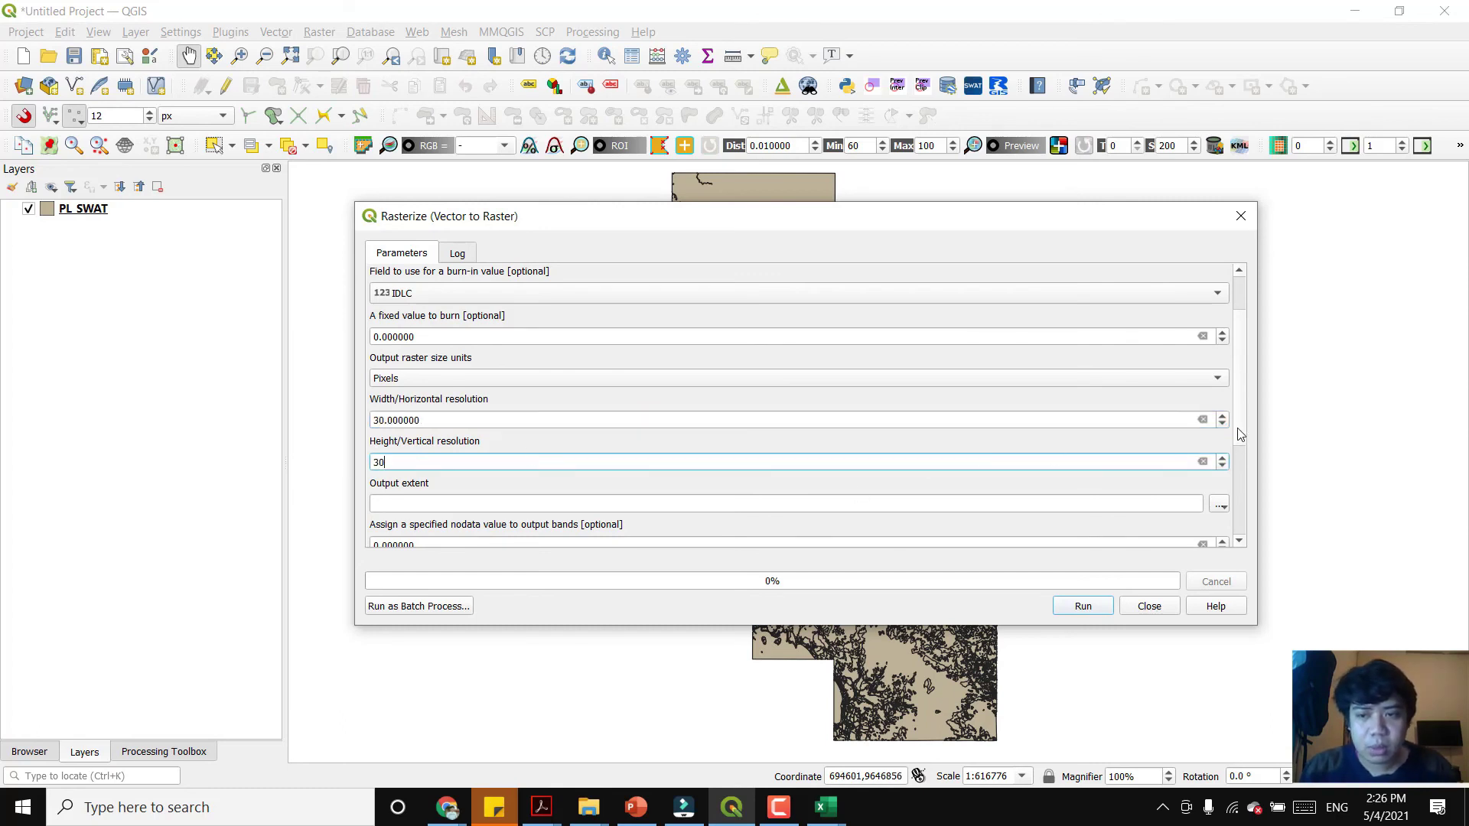
- Calculate the raster's output extent from the PL_SWAT layer
scroll(1240, 433, down, 2)
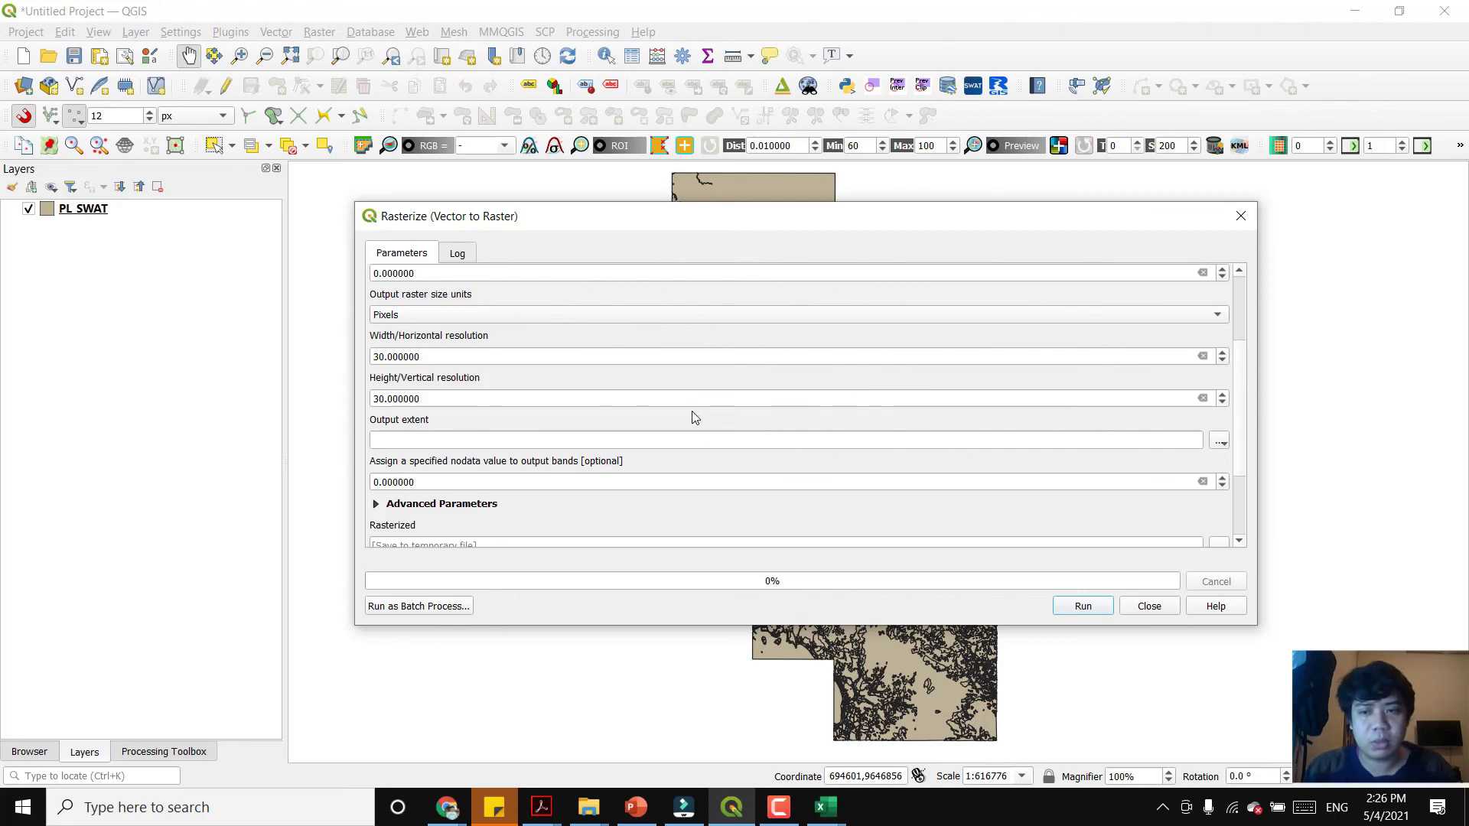
click(1219, 442)
mouse_move(1237, 464)
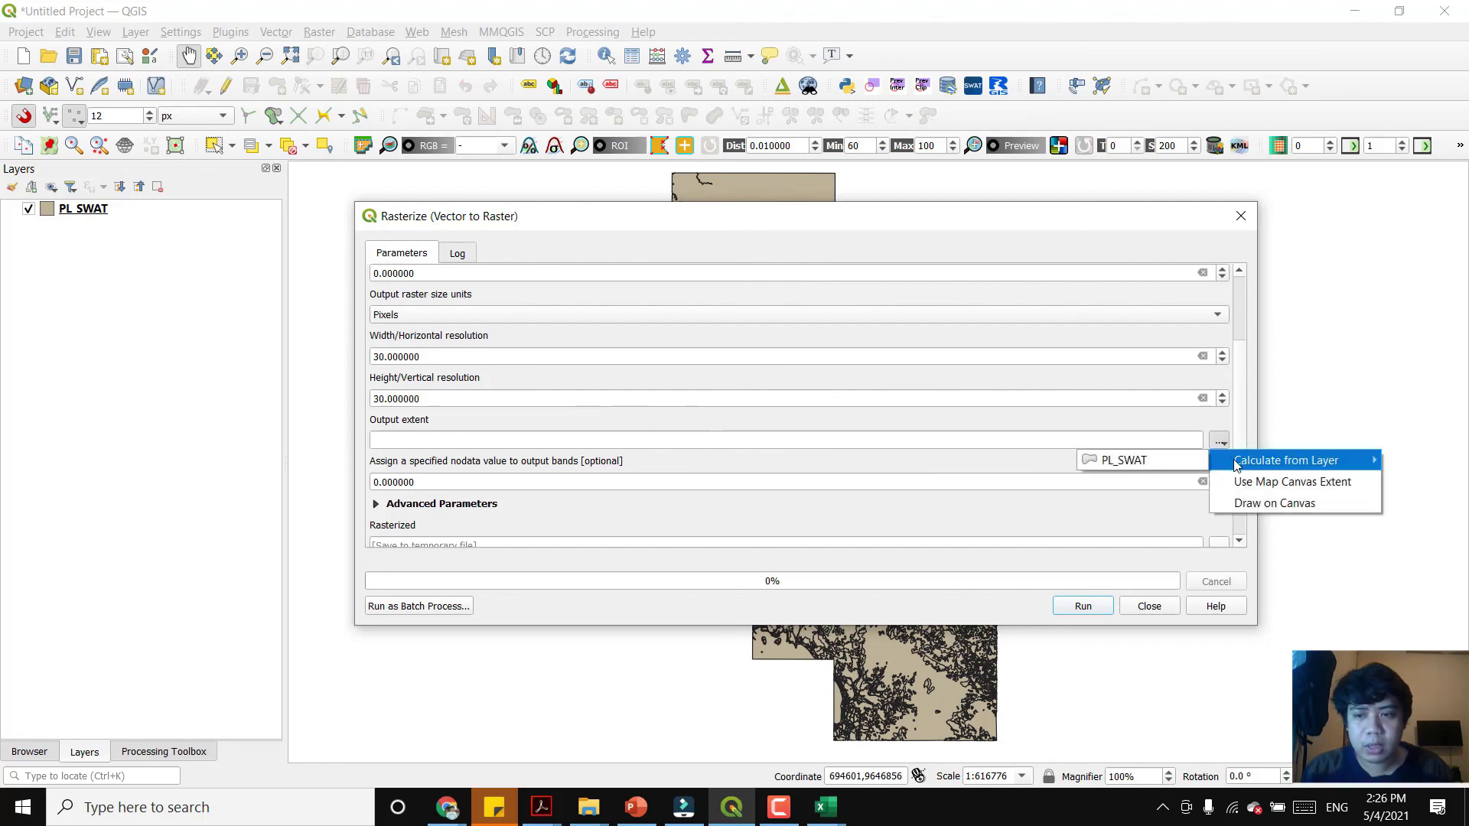
click(1189, 461)
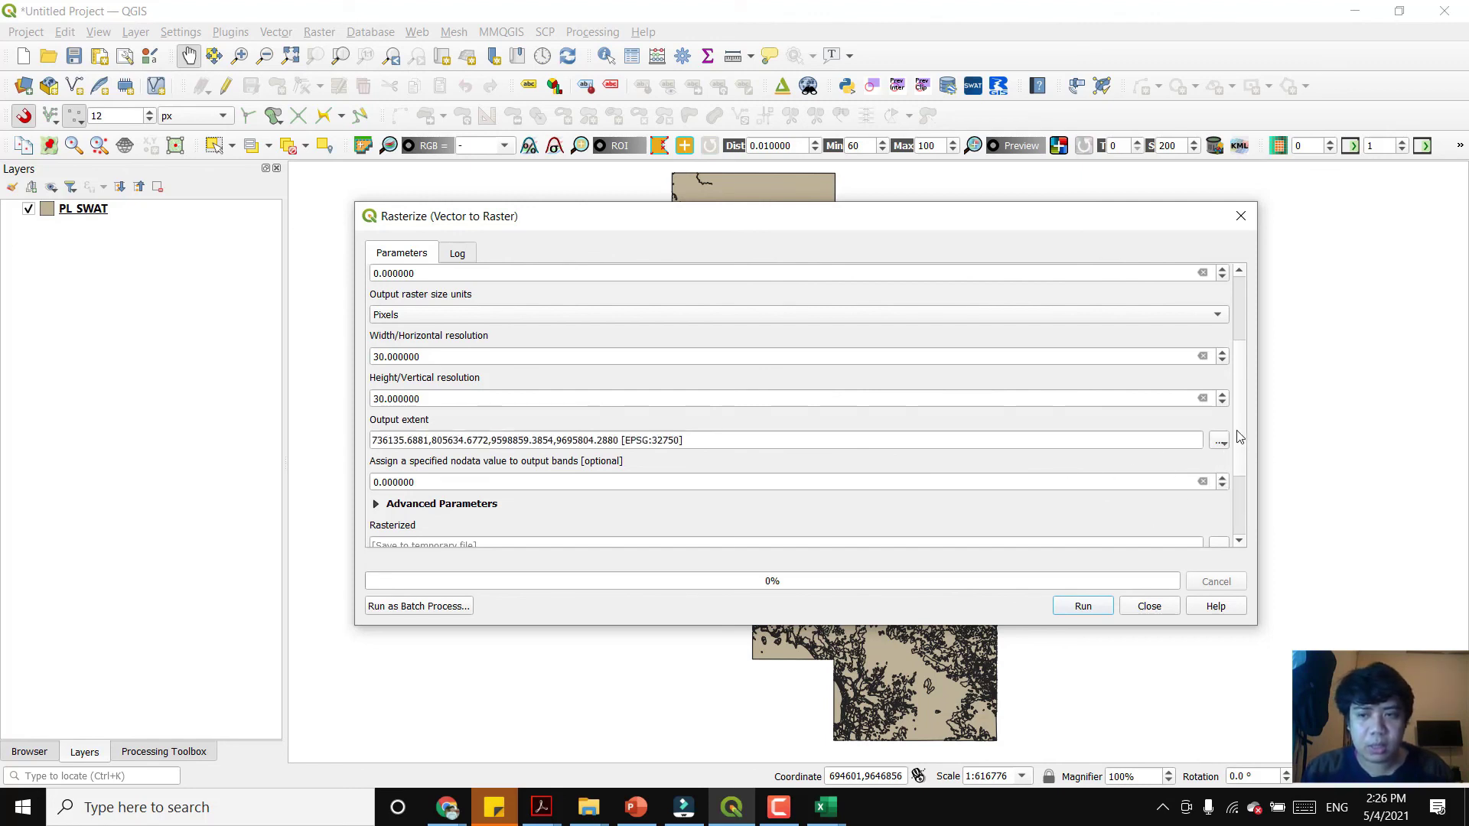
- Set the rasterized output to be saved as PLrast in TIF format in the Penyiapan Data Tutupan Lahan folder
scroll(1239, 436, down, 4)
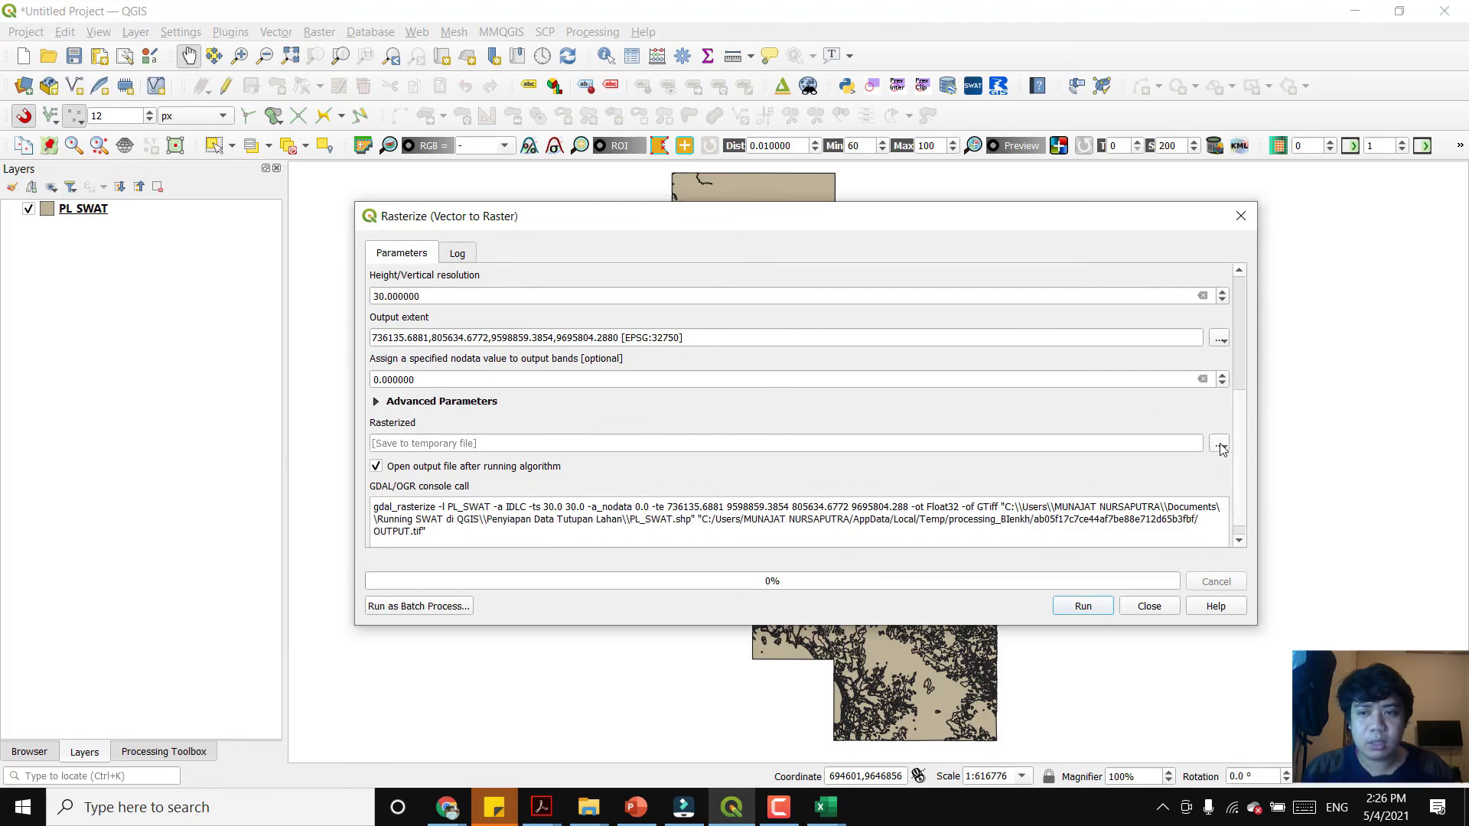
click(1220, 446)
click(1239, 483)
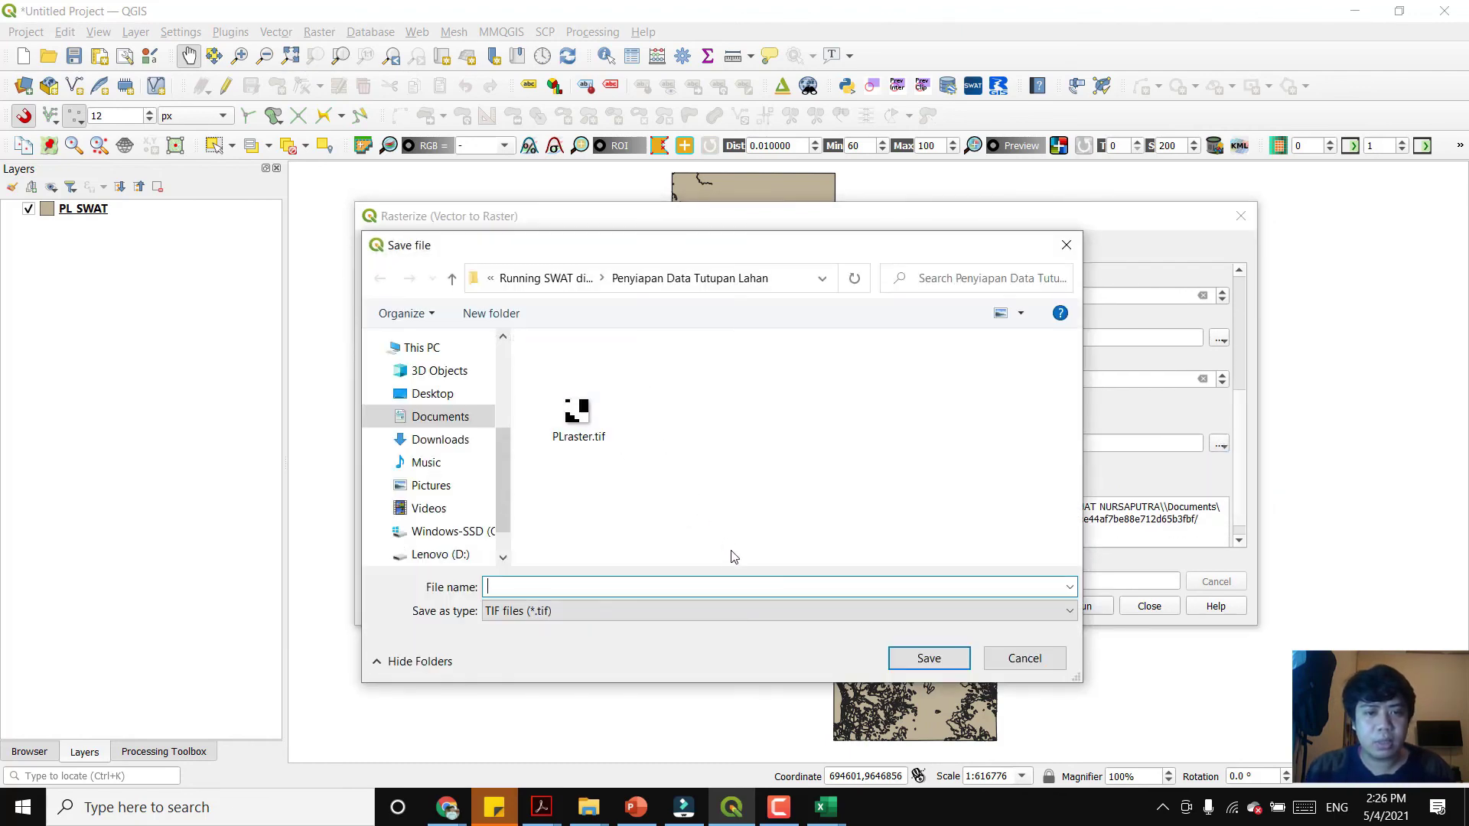
text(PL)
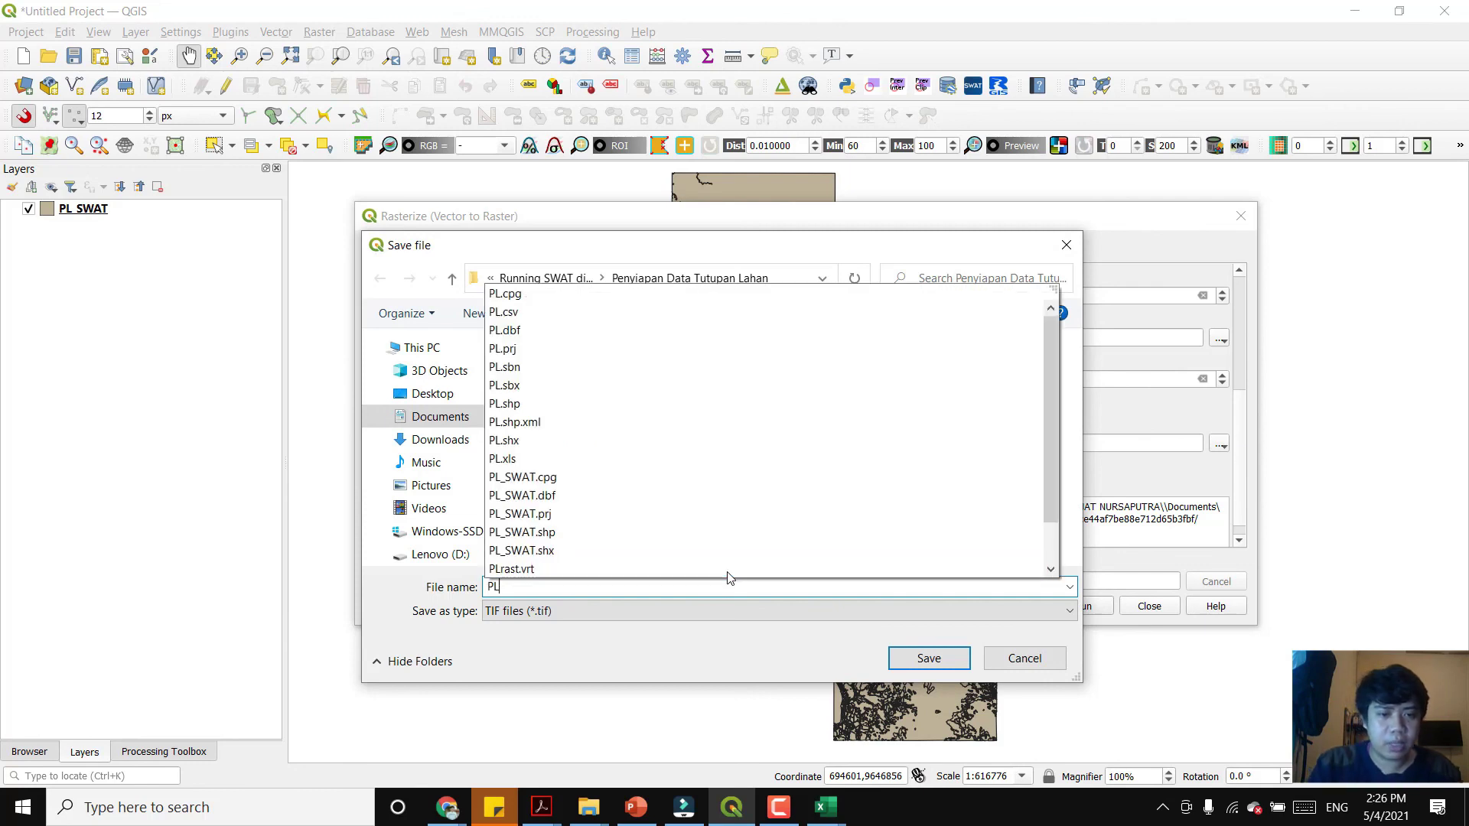
text(raster)
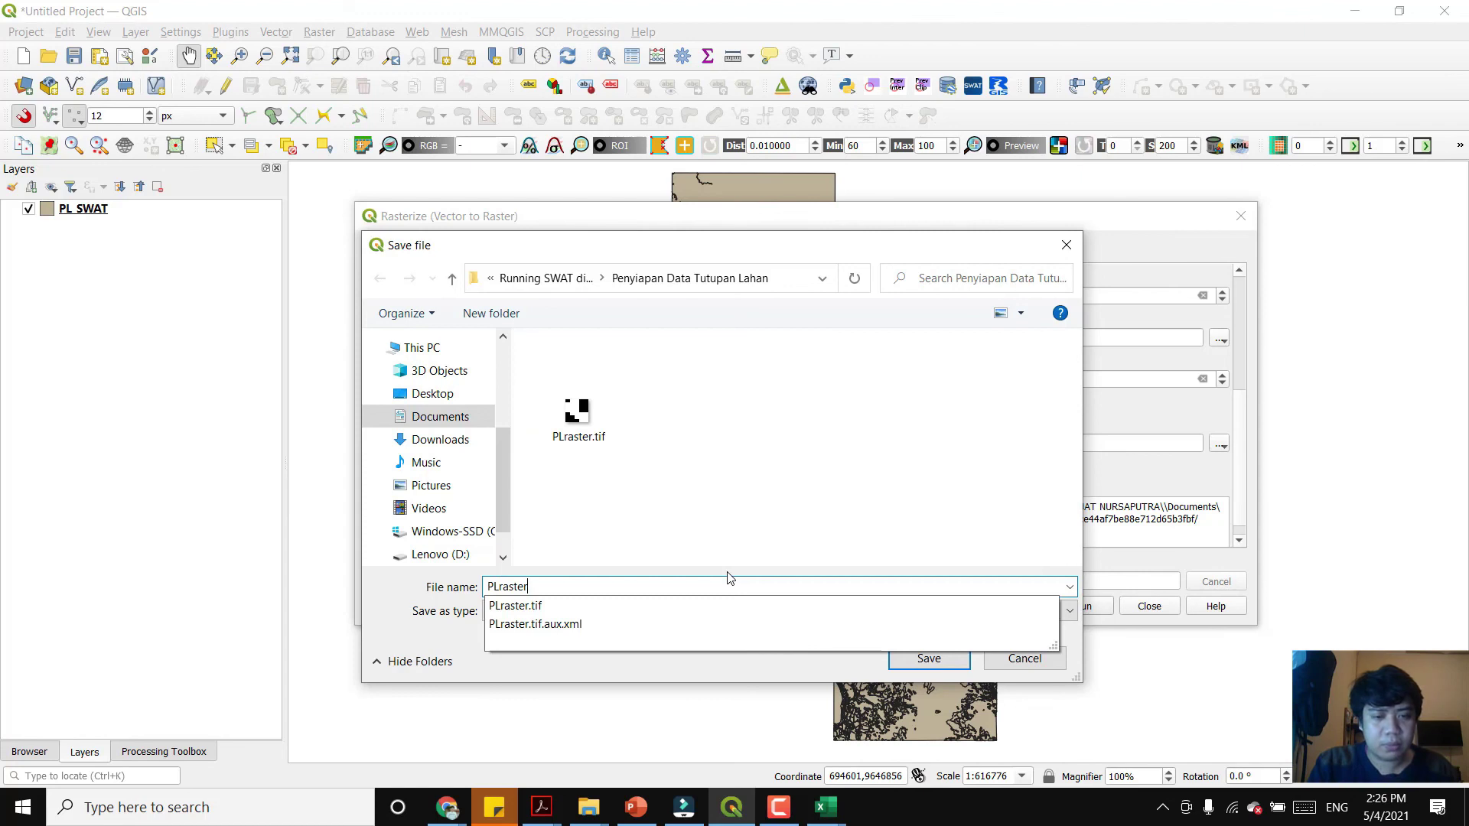
key(BackSpace)
key(BackSpace)
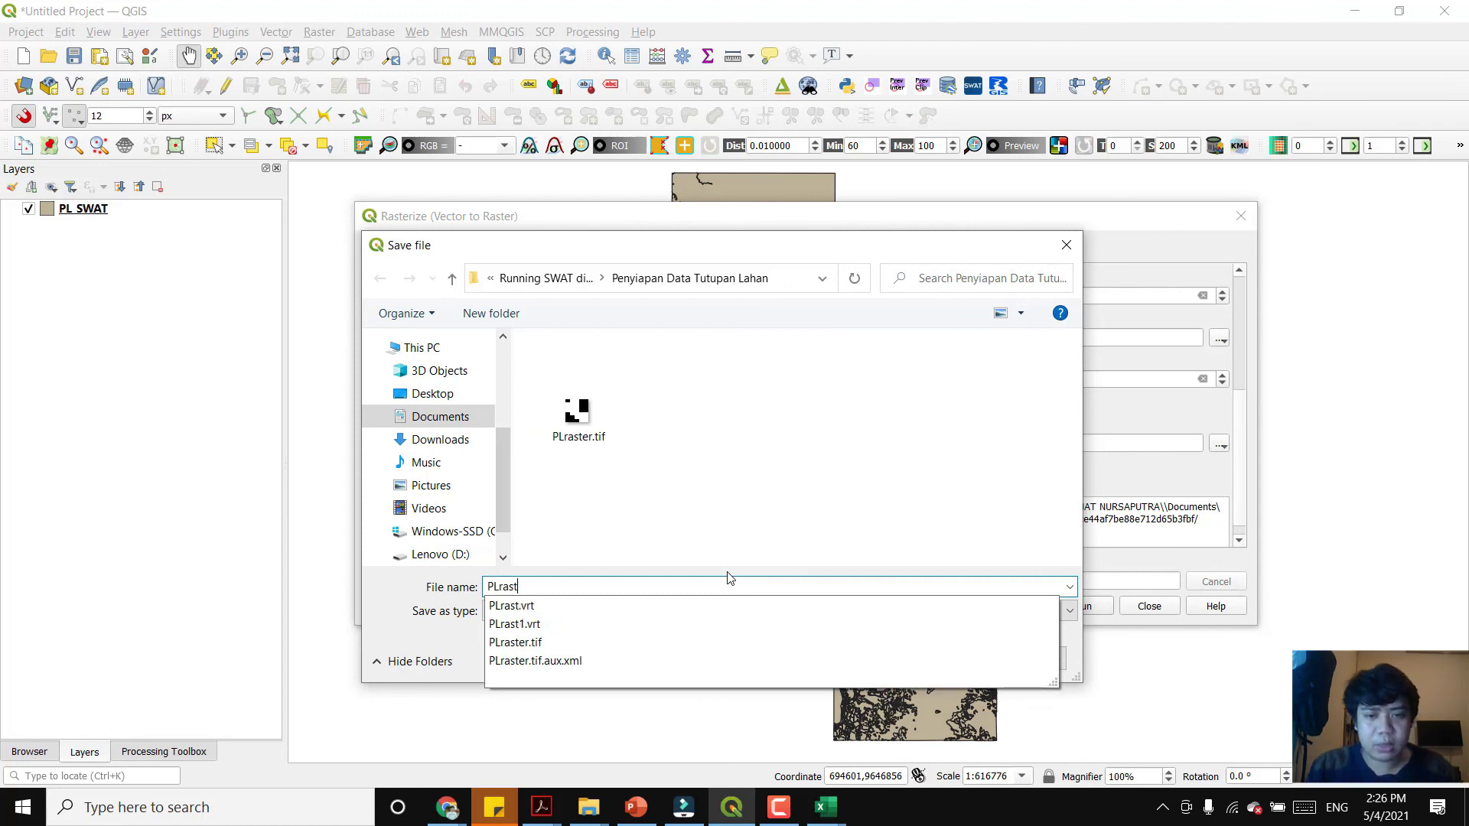
key(Escape)
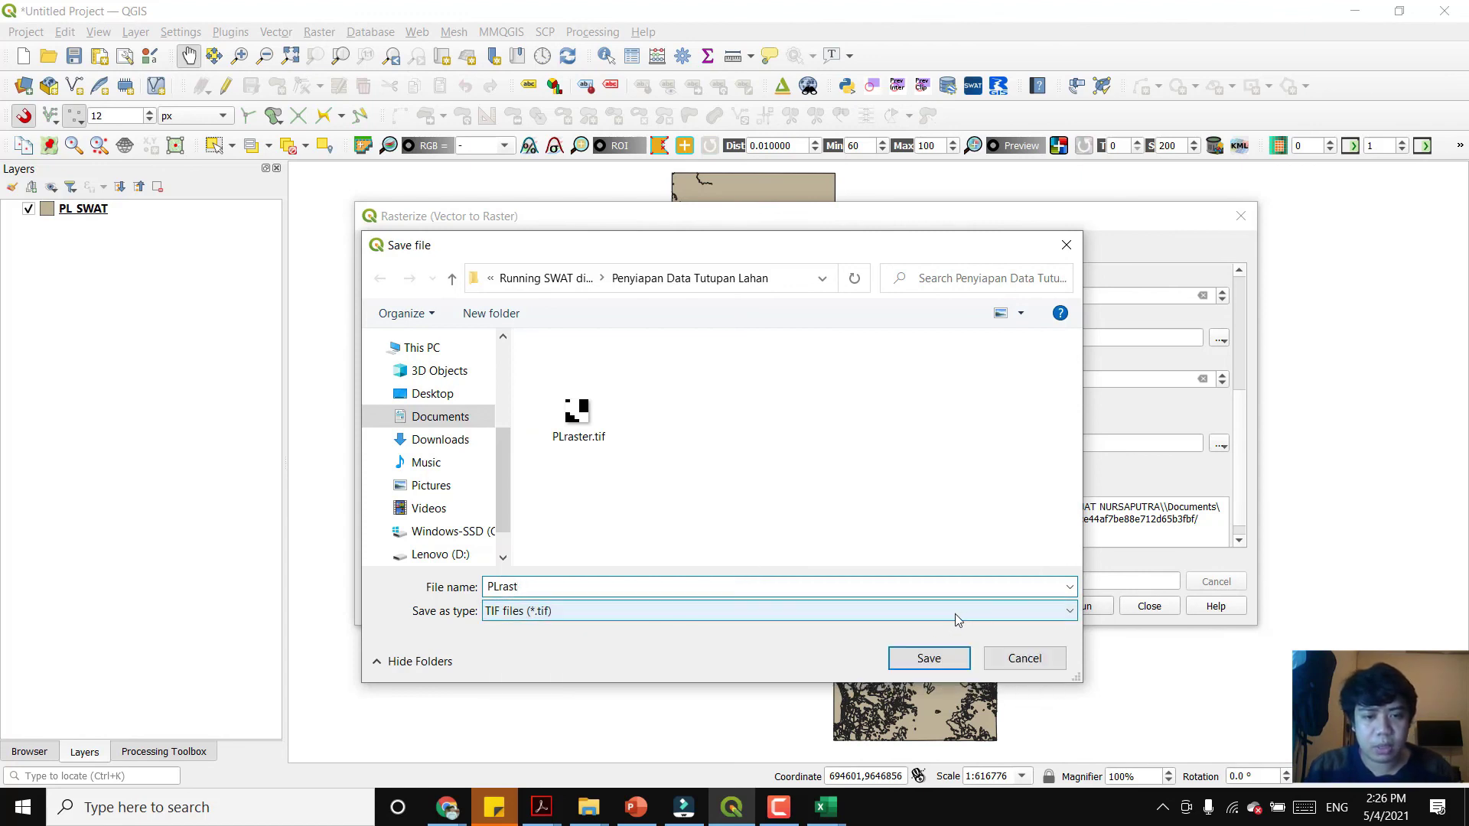
click(534, 617)
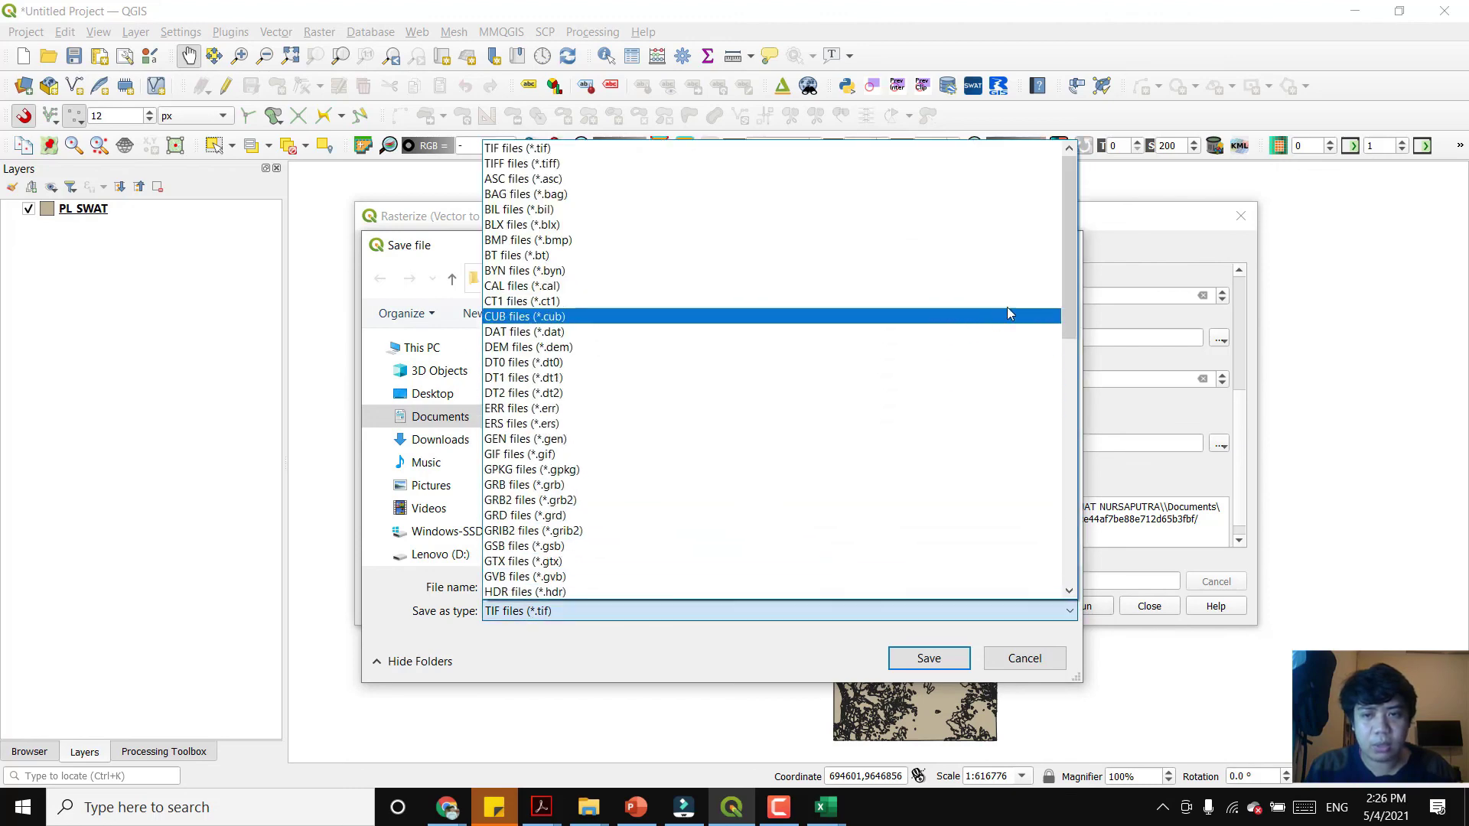
click(611, 150)
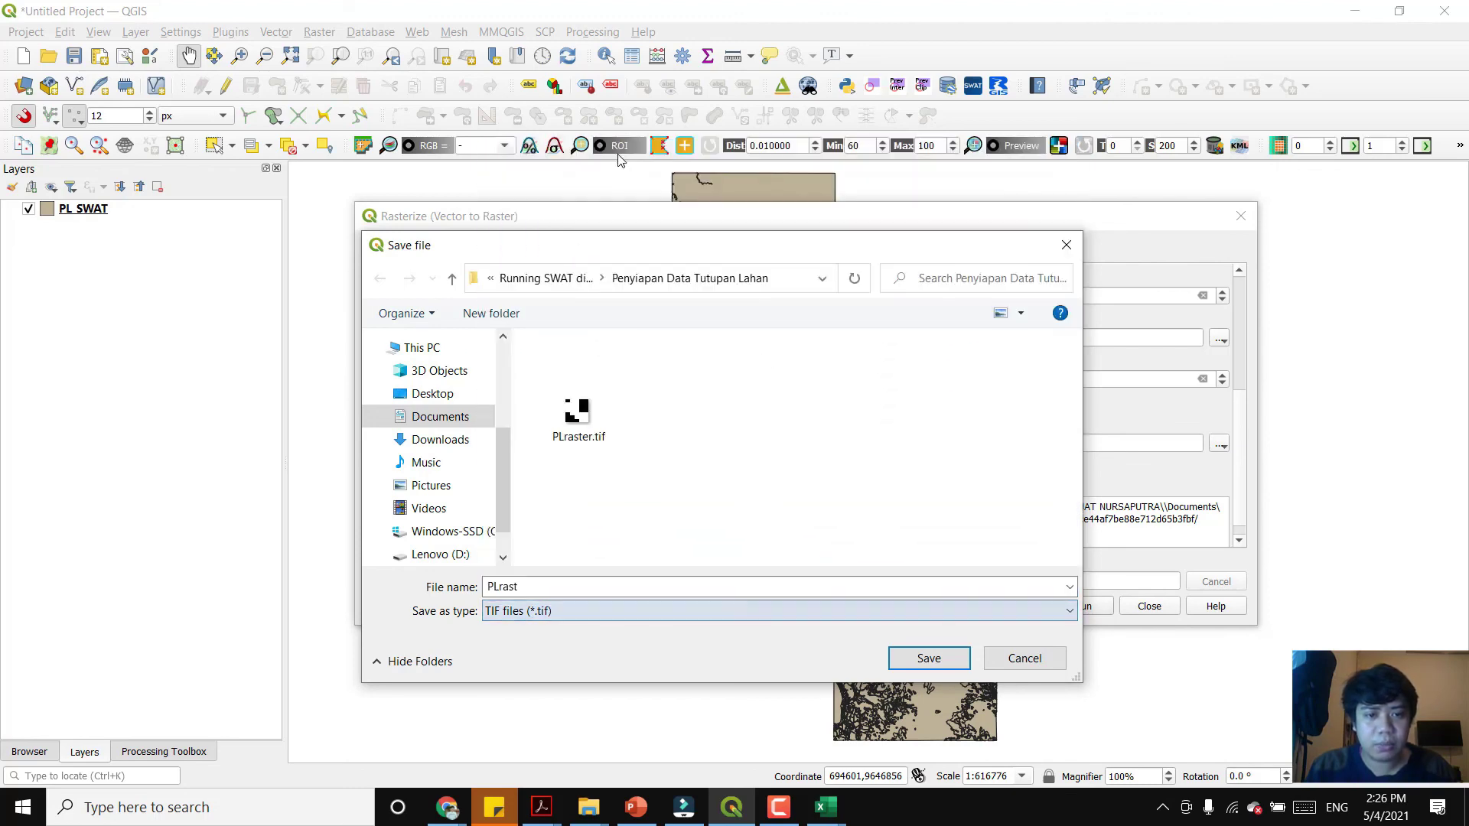
click(917, 653)
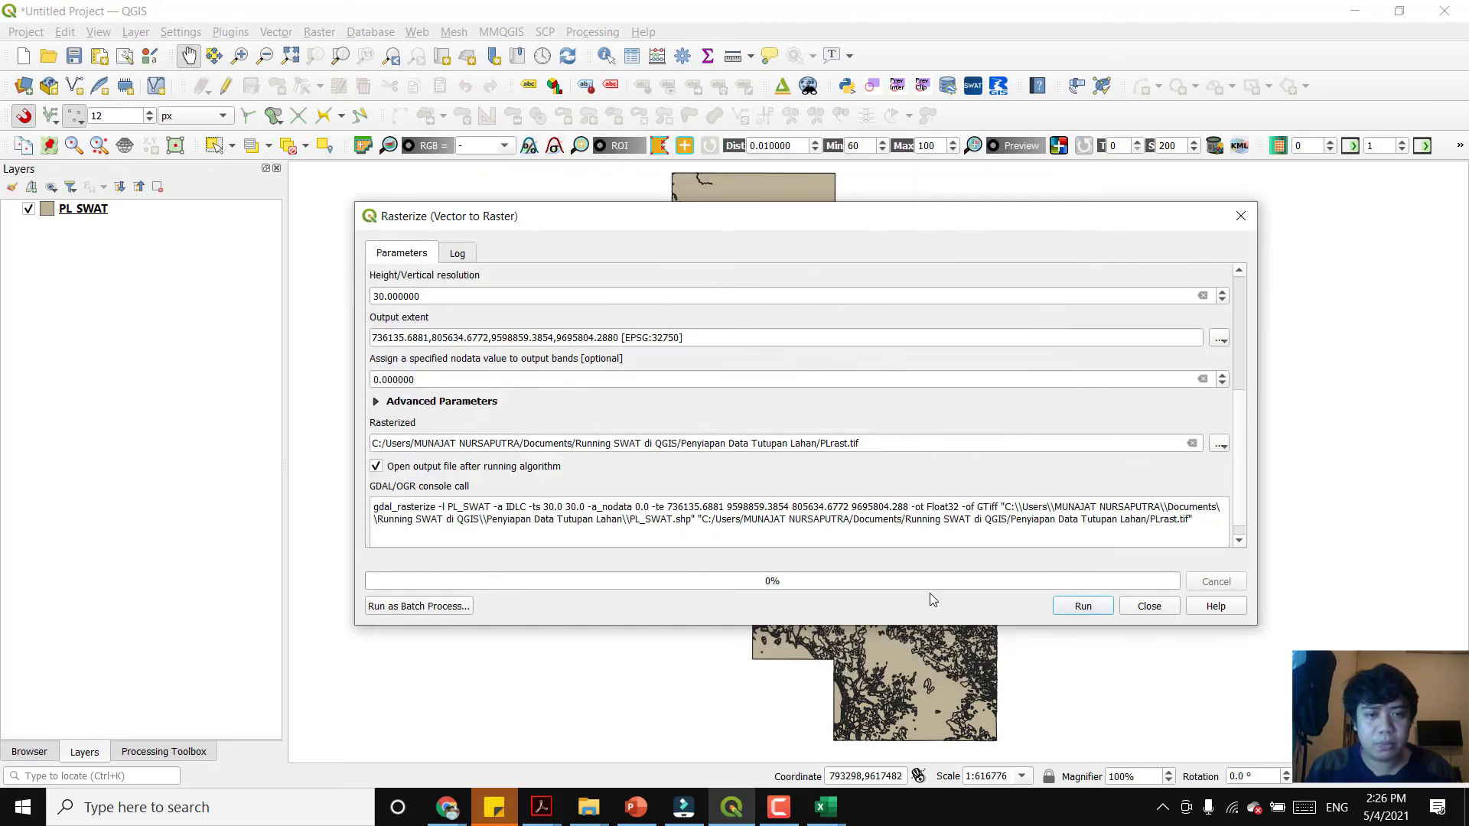
- Run the rasterization of PL_SWAT, close the Rasterize dialog and inspect the PLrast raster on the map
click(1082, 606)
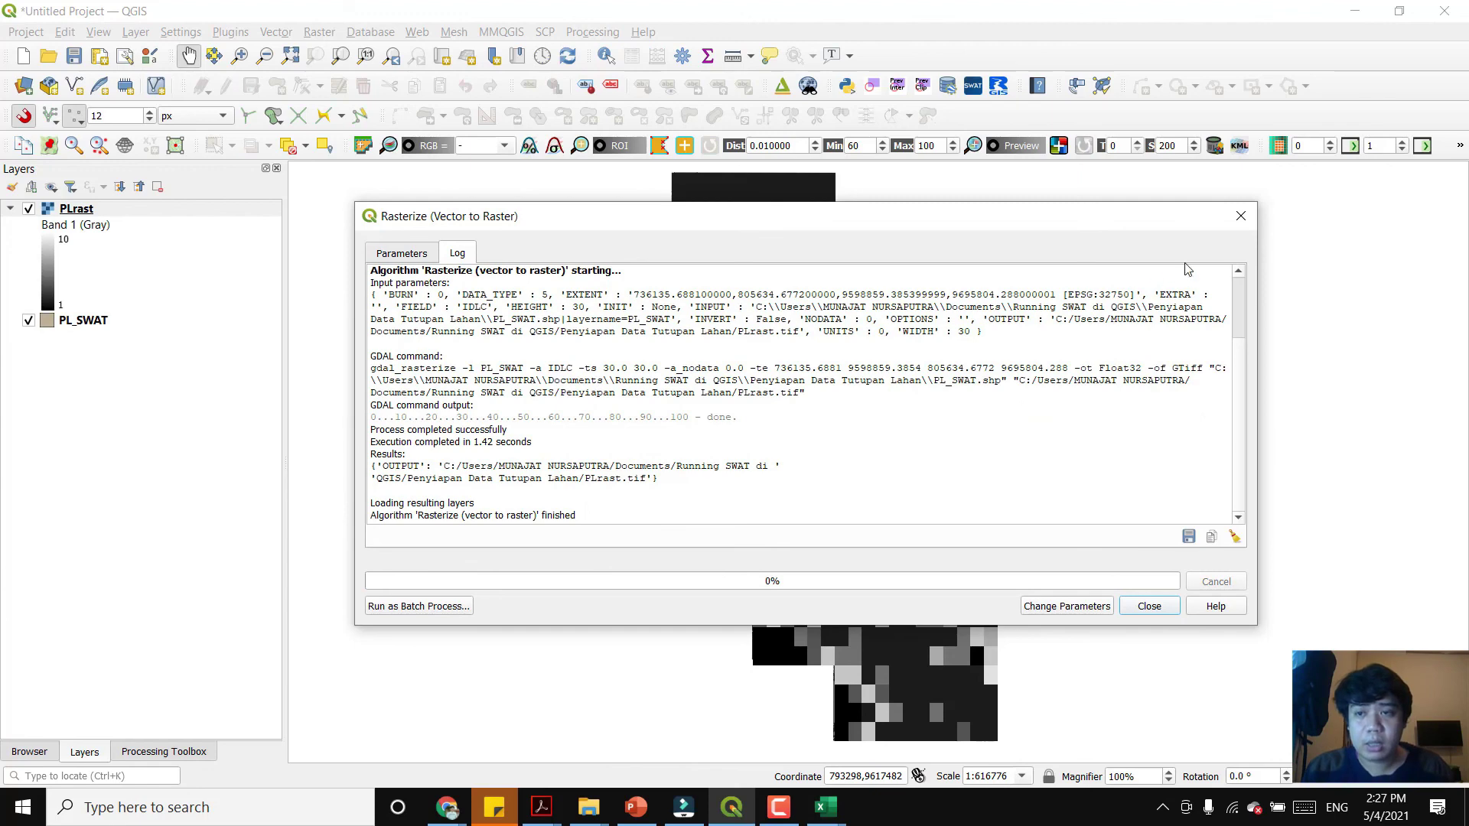
click(1239, 216)
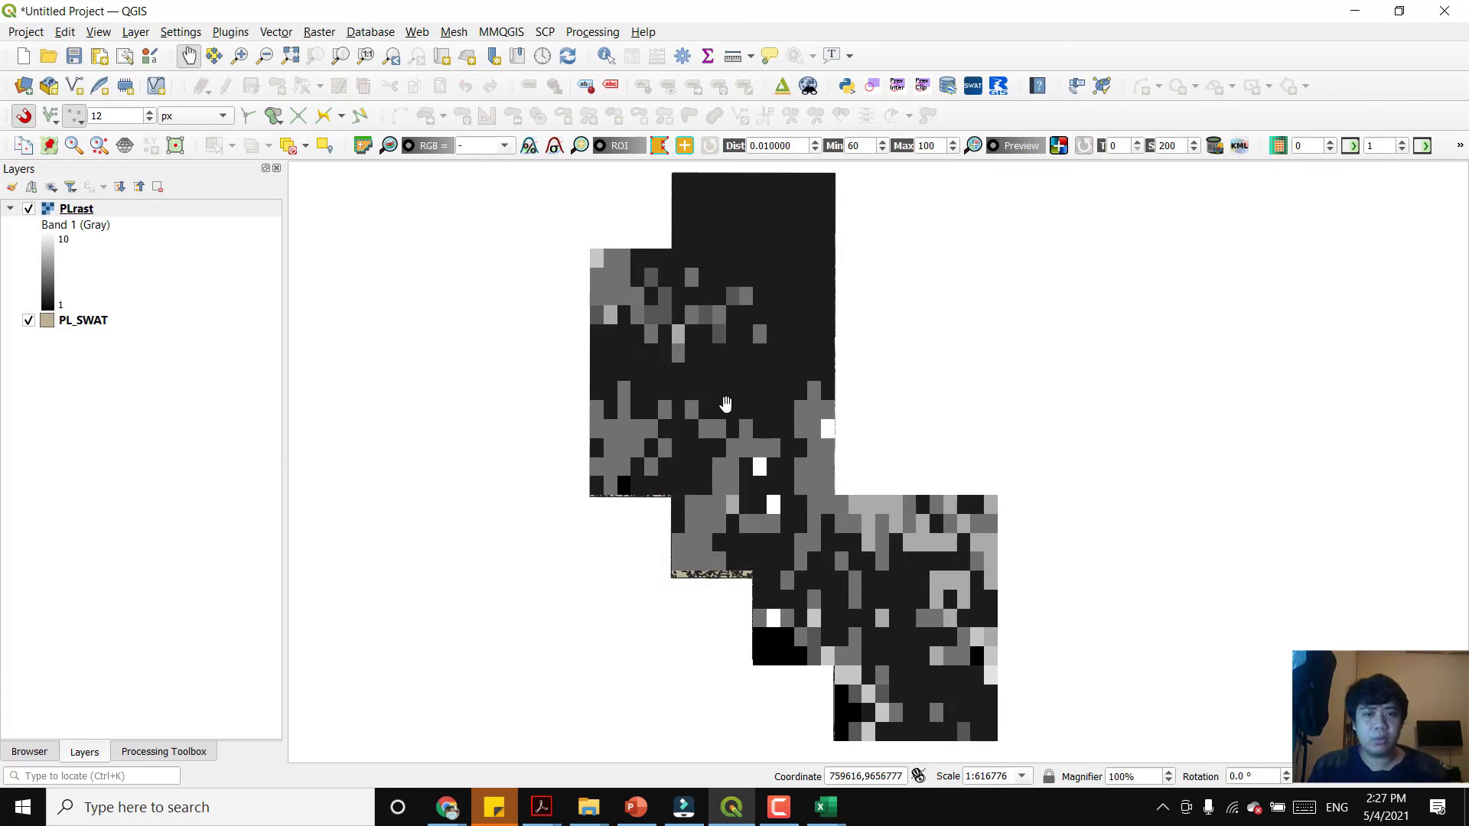
scroll(722, 411, up, 1)
drag(721, 410, 716, 410)
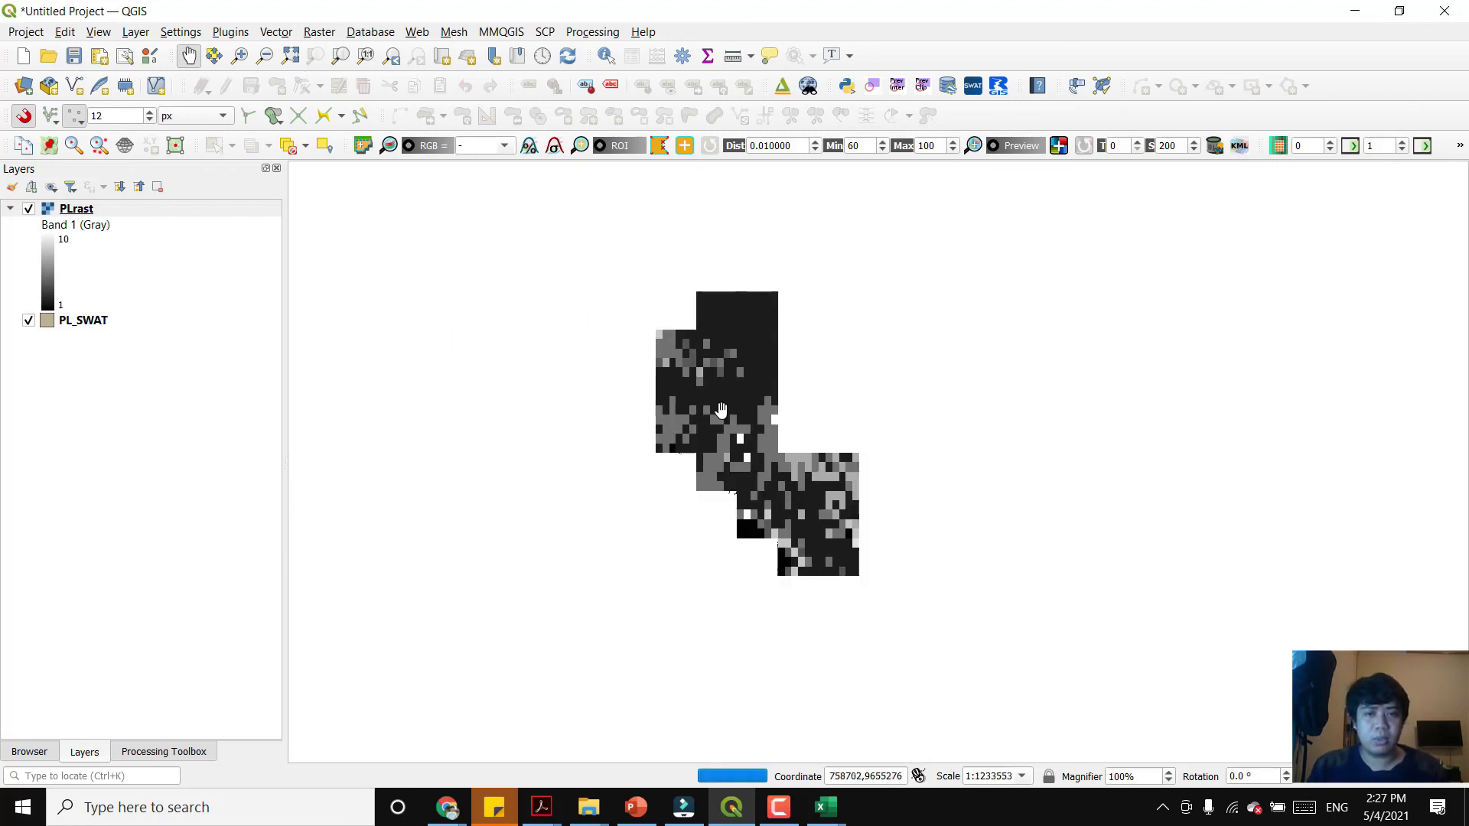